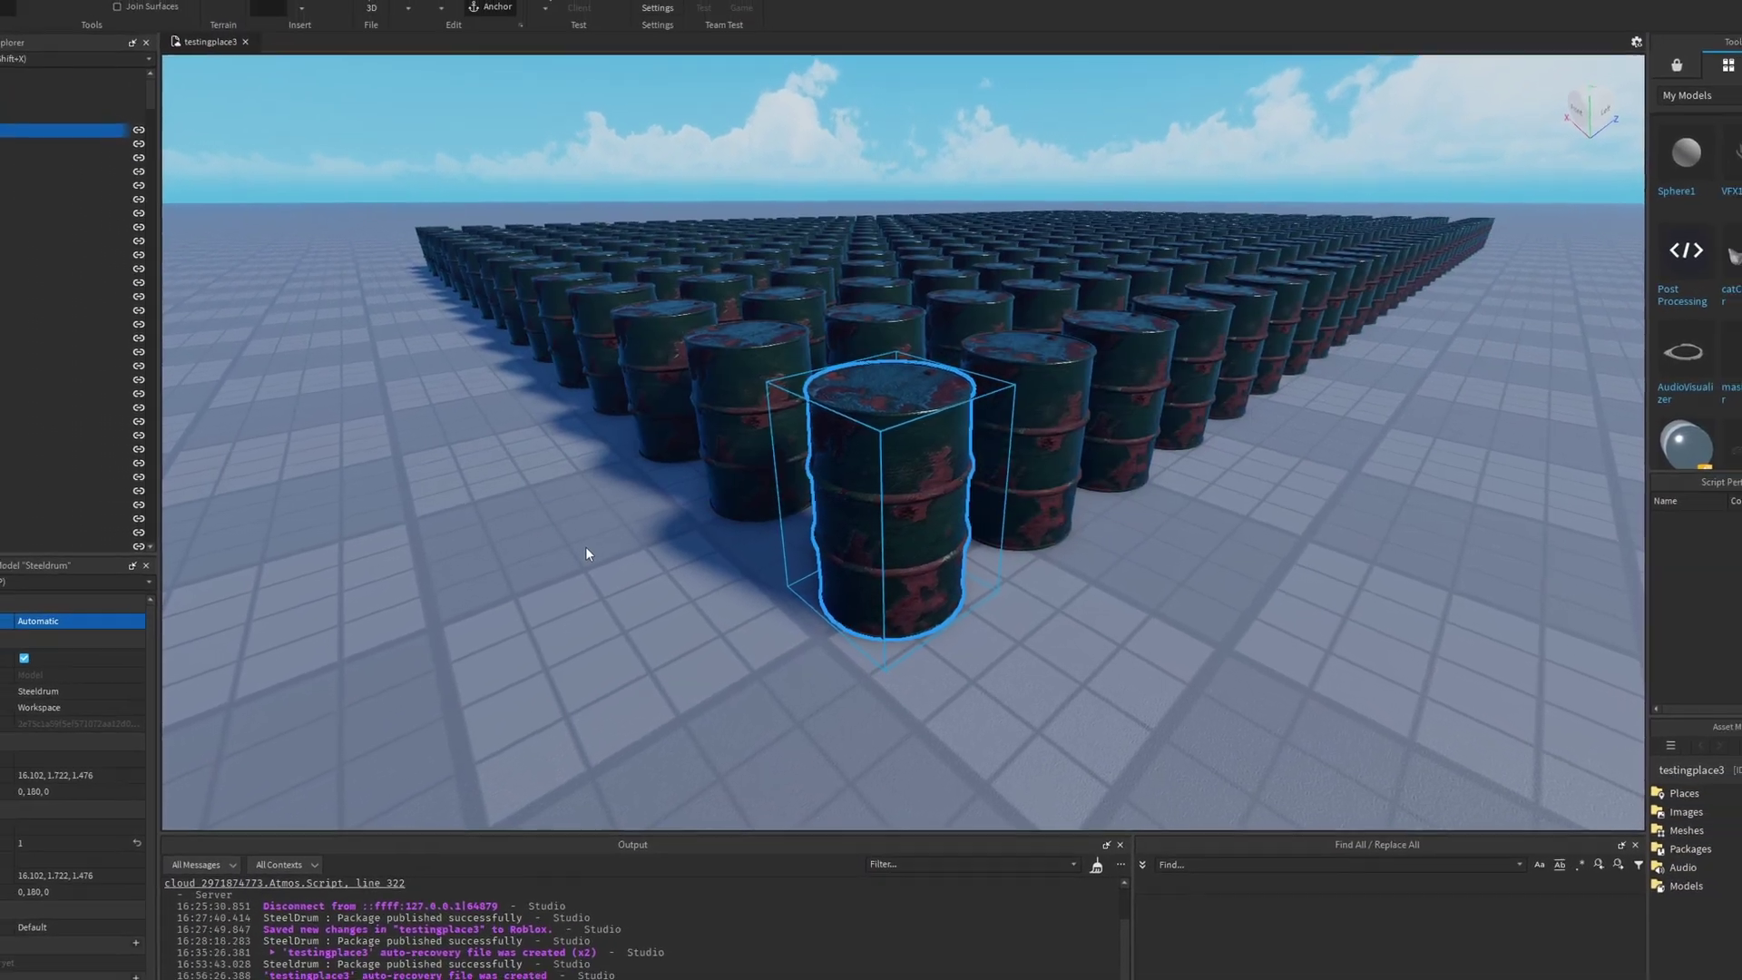
- Examine the large grid of steel drums from several angles and distances
click(586, 548)
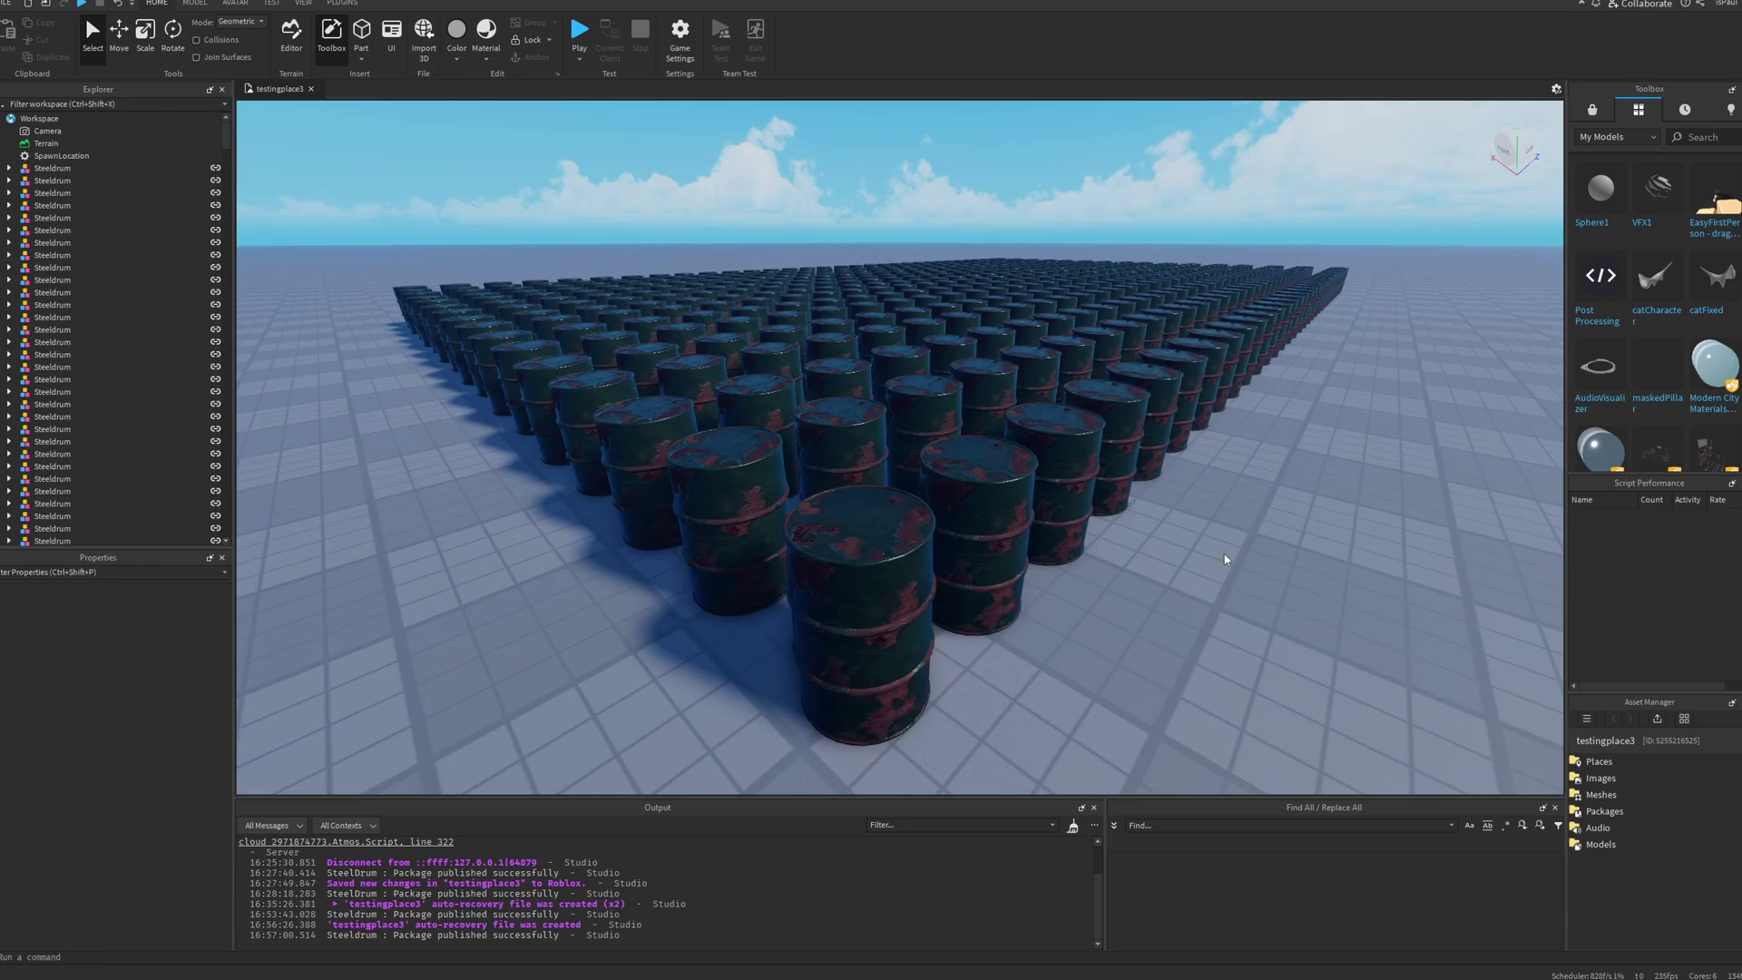
right_drag(1223, 559, 1234, 560)
scroll(1234, 557, up, 10)
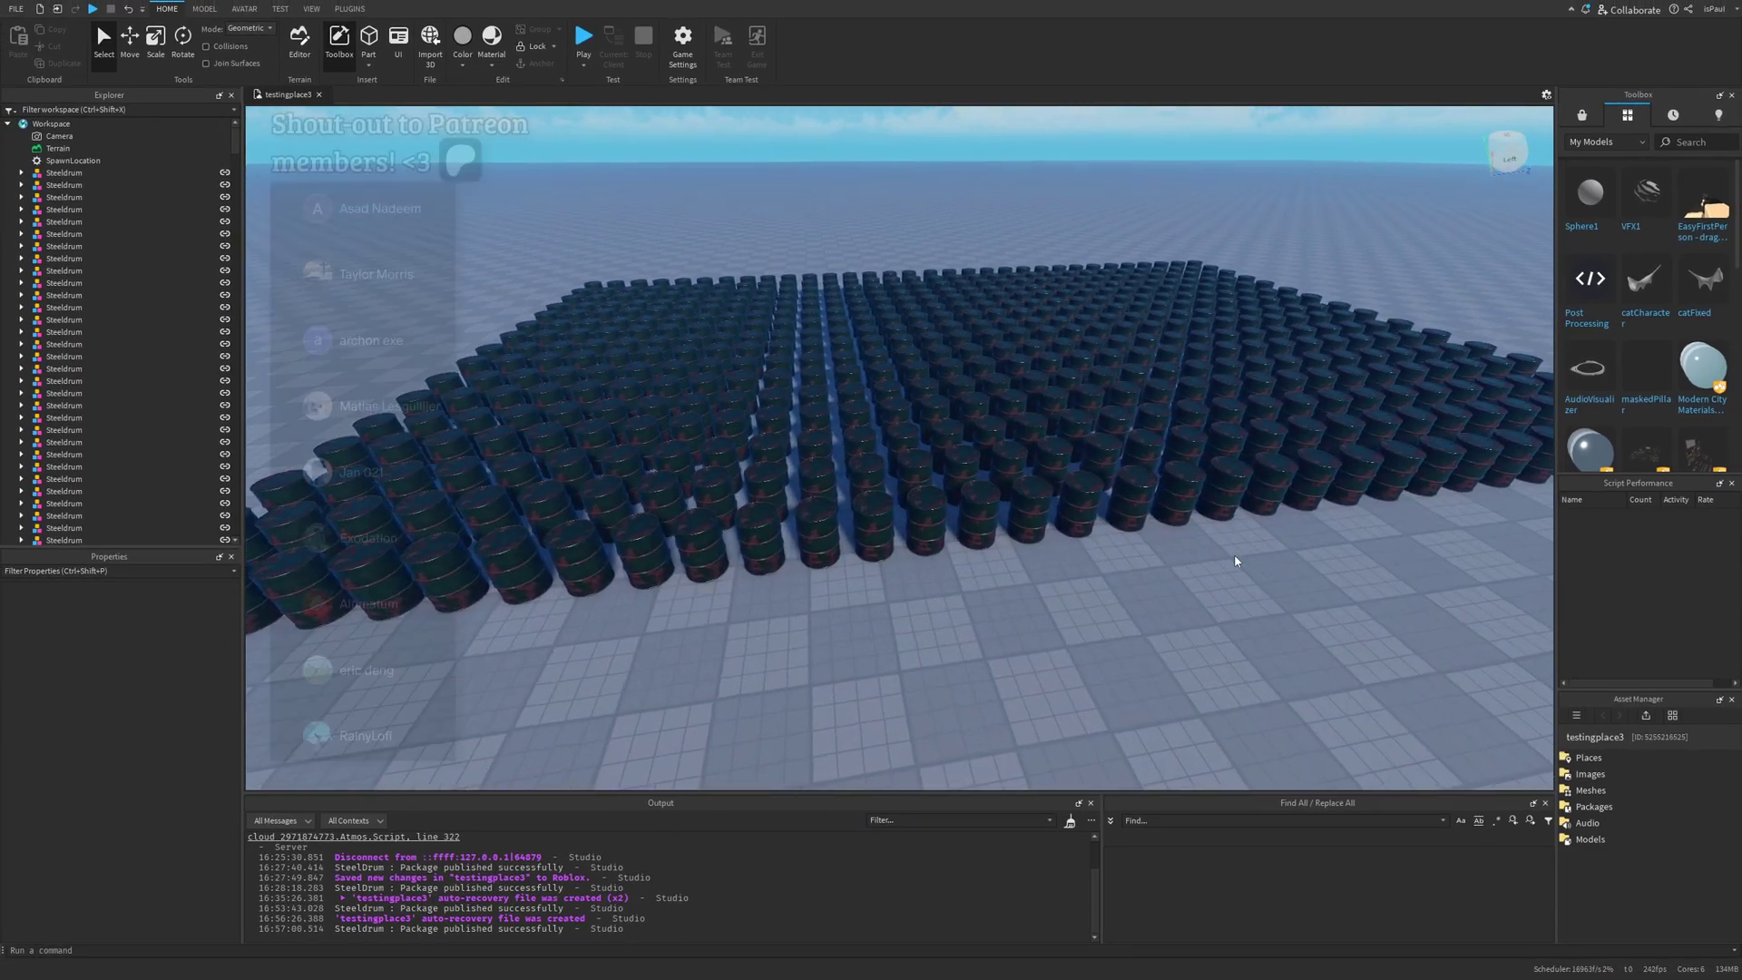
scroll(1234, 554, up, 6)
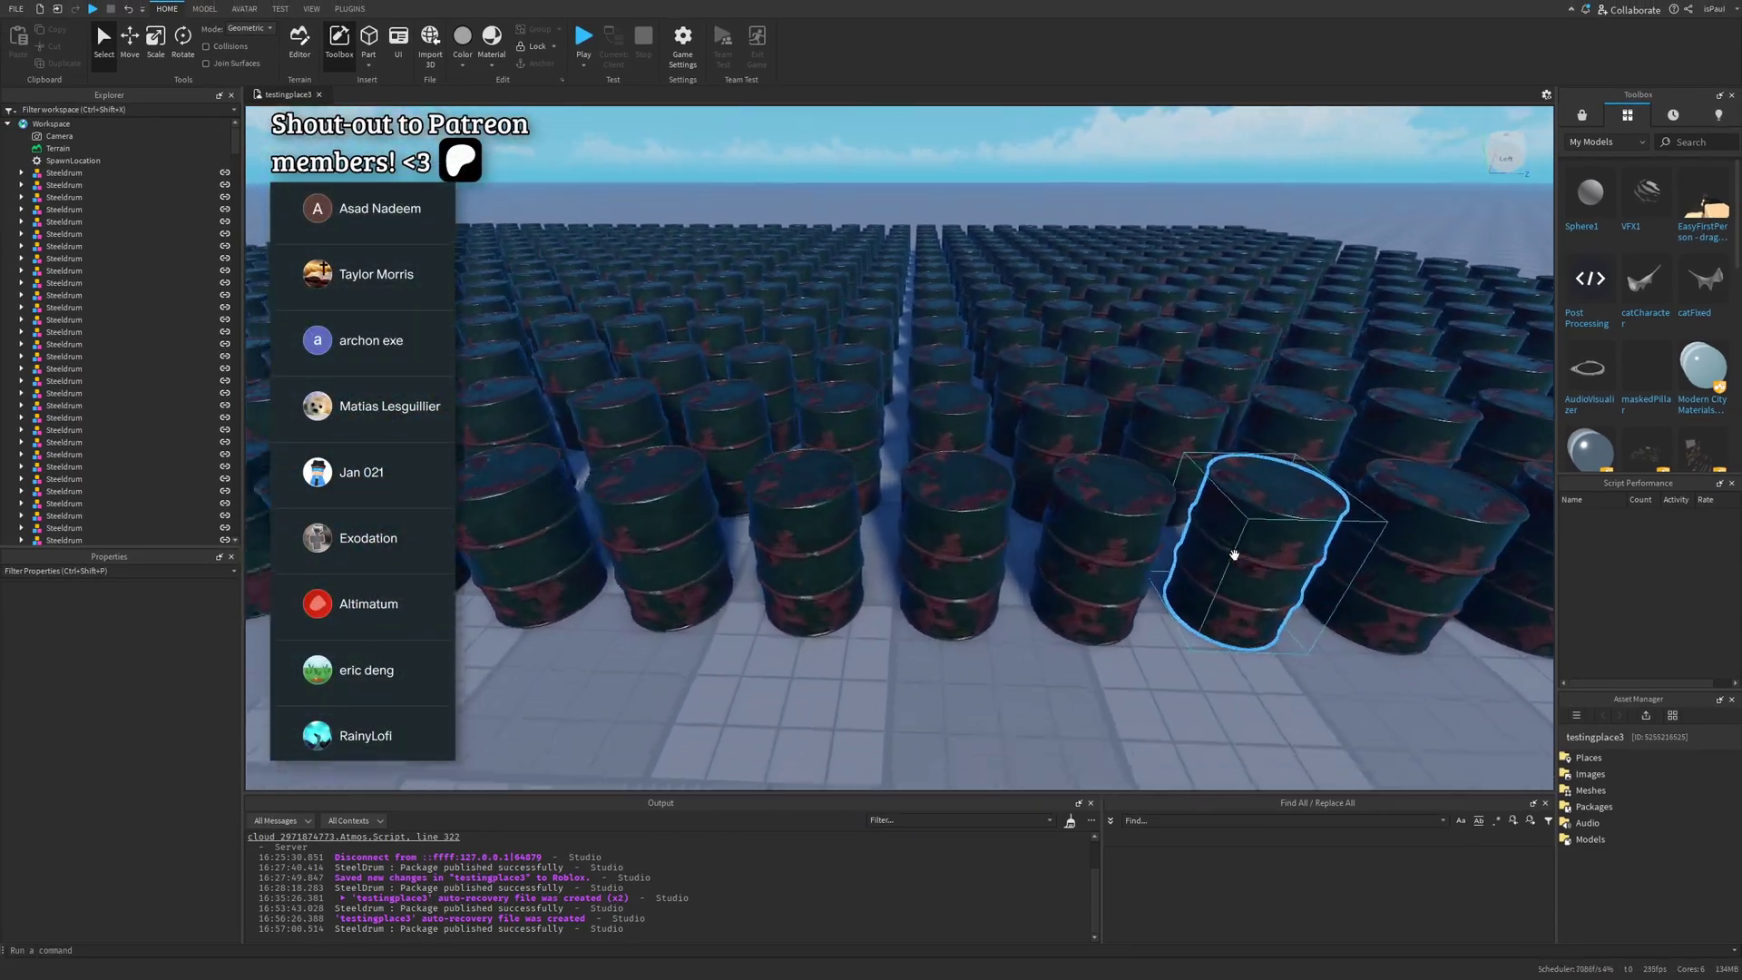
scroll(1234, 554, down, 4)
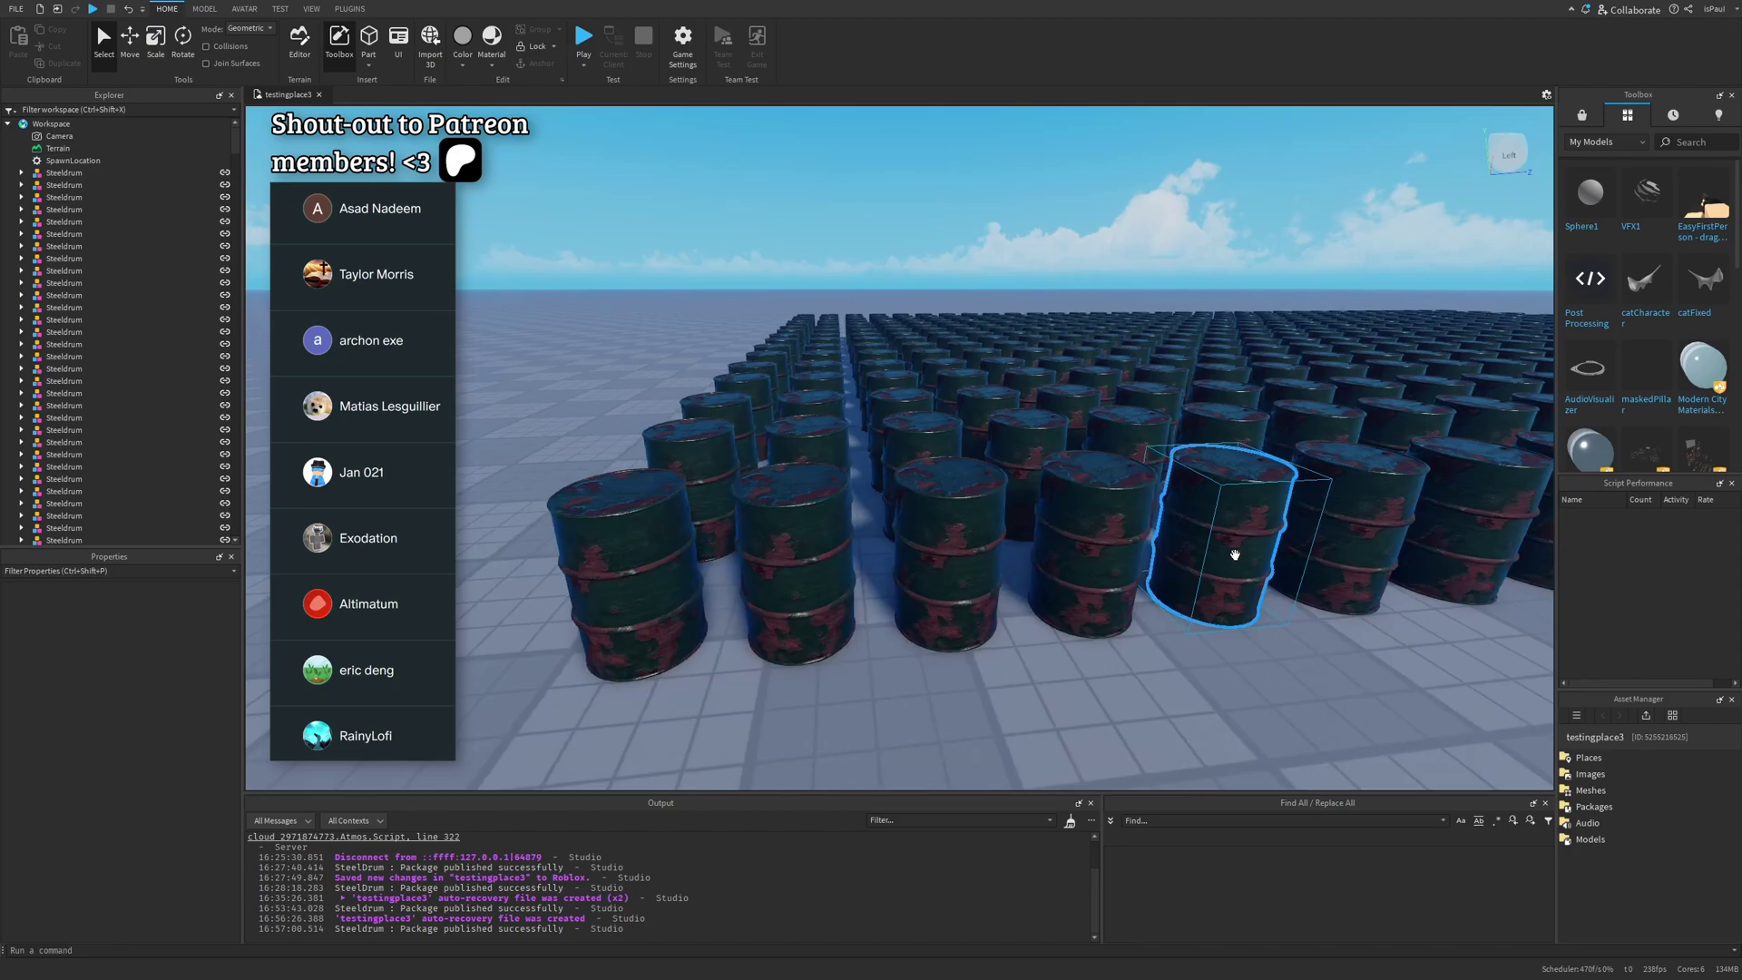
scroll(1233, 558, down, 5)
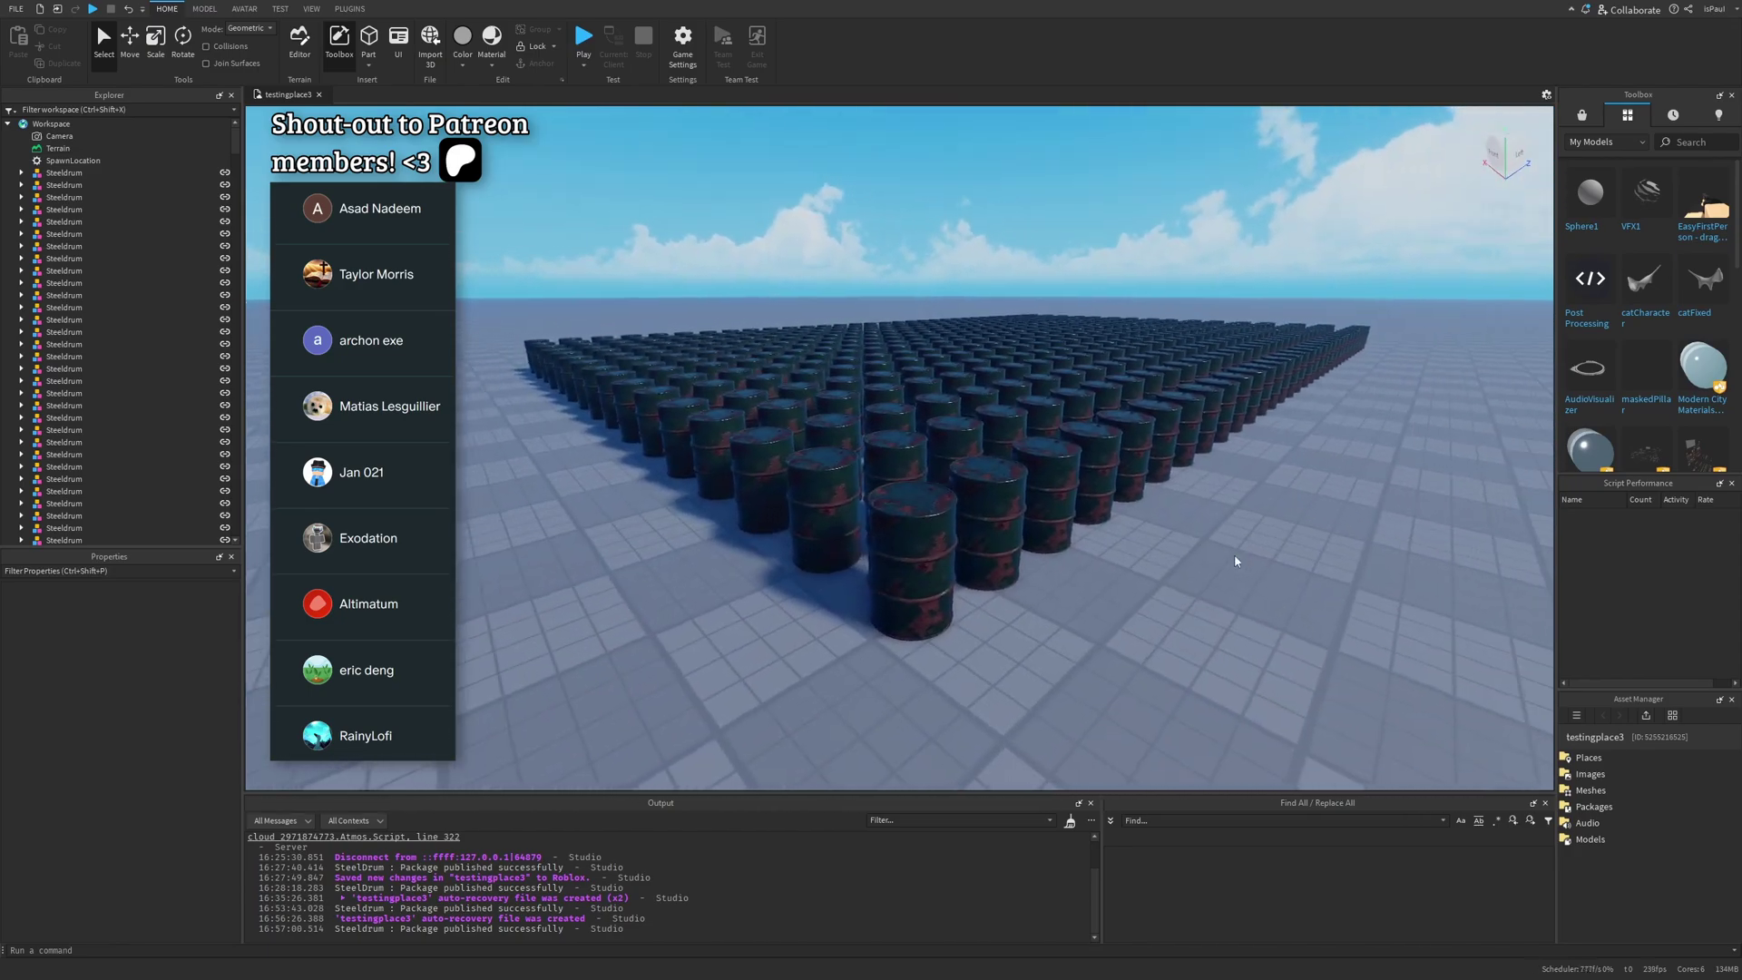
scroll(1247, 572, up, 3)
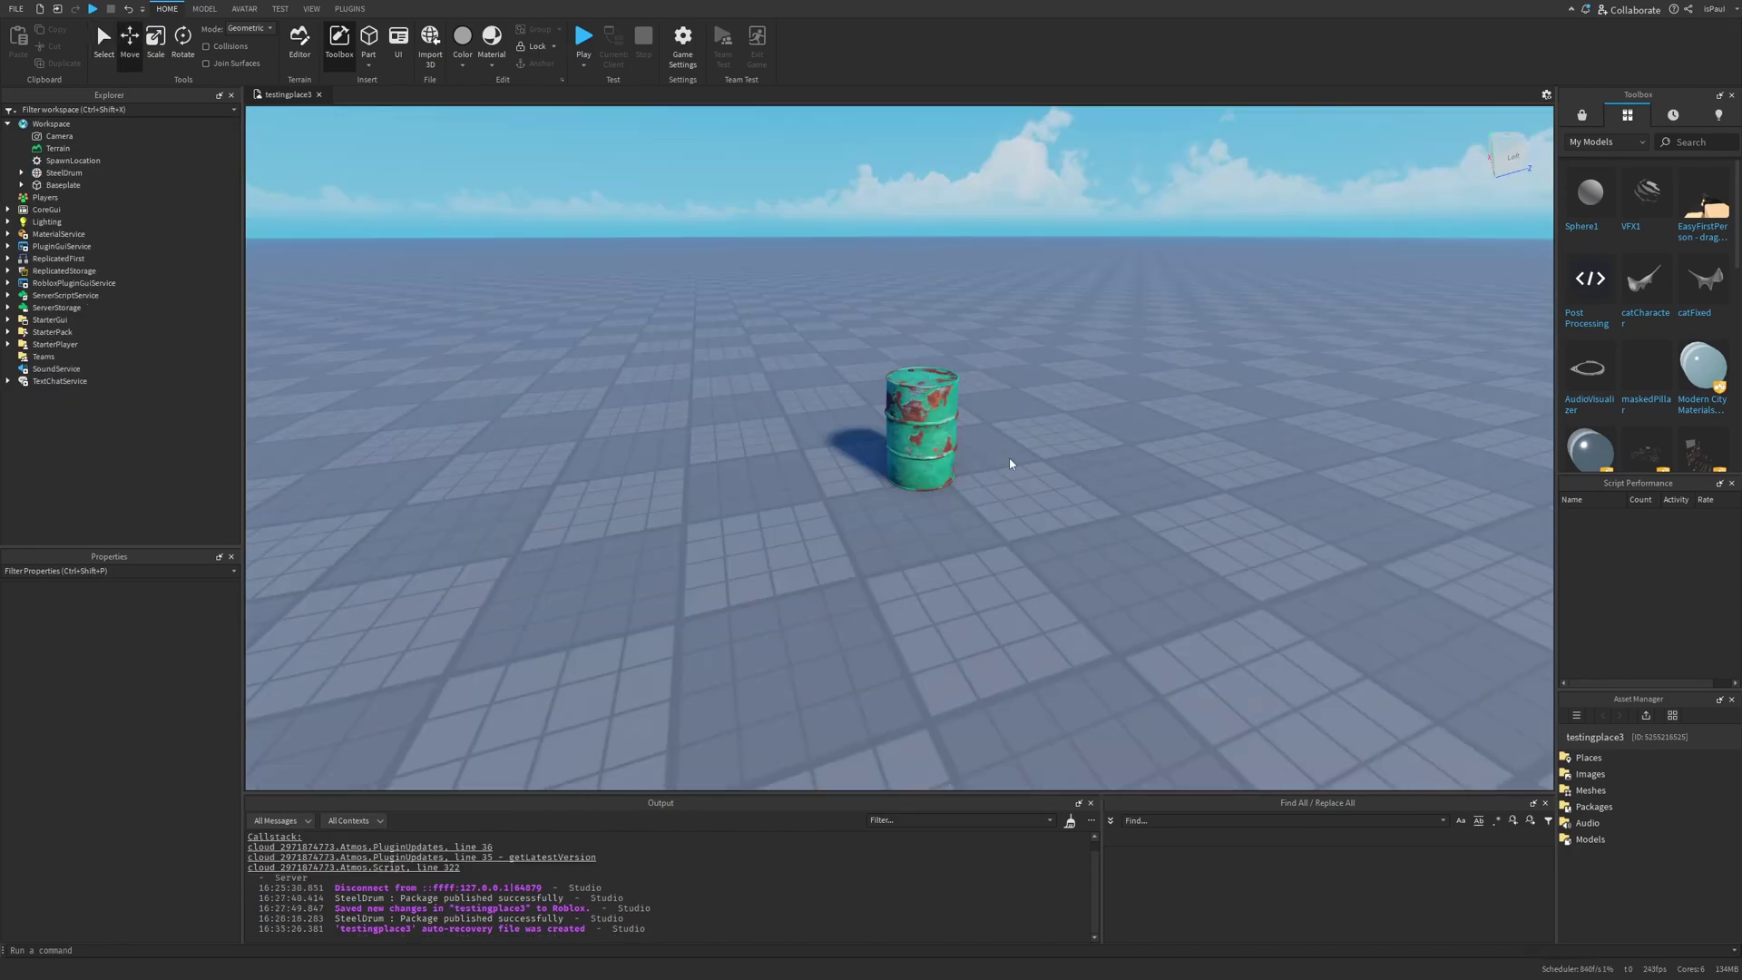
- Select the single green SteelDrum mesh with the Select tool and inspect it from several sides
click(912, 472)
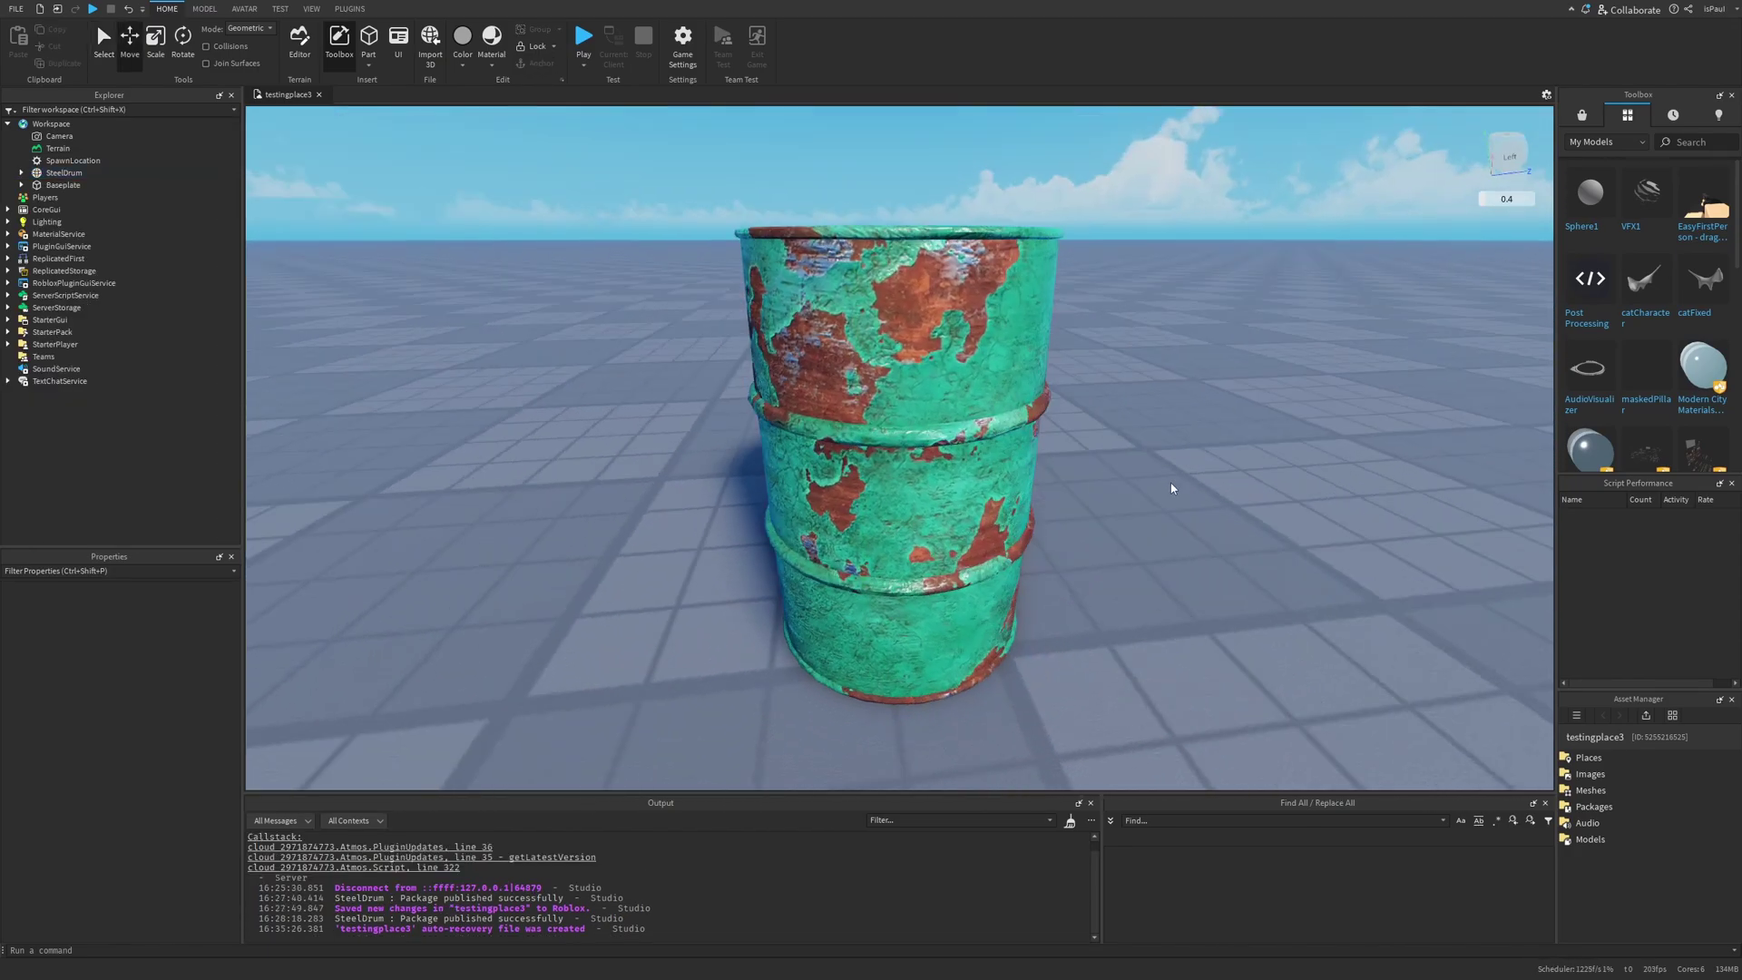
scroll(1177, 488, down, 3)
scroll(1177, 488, down, 2)
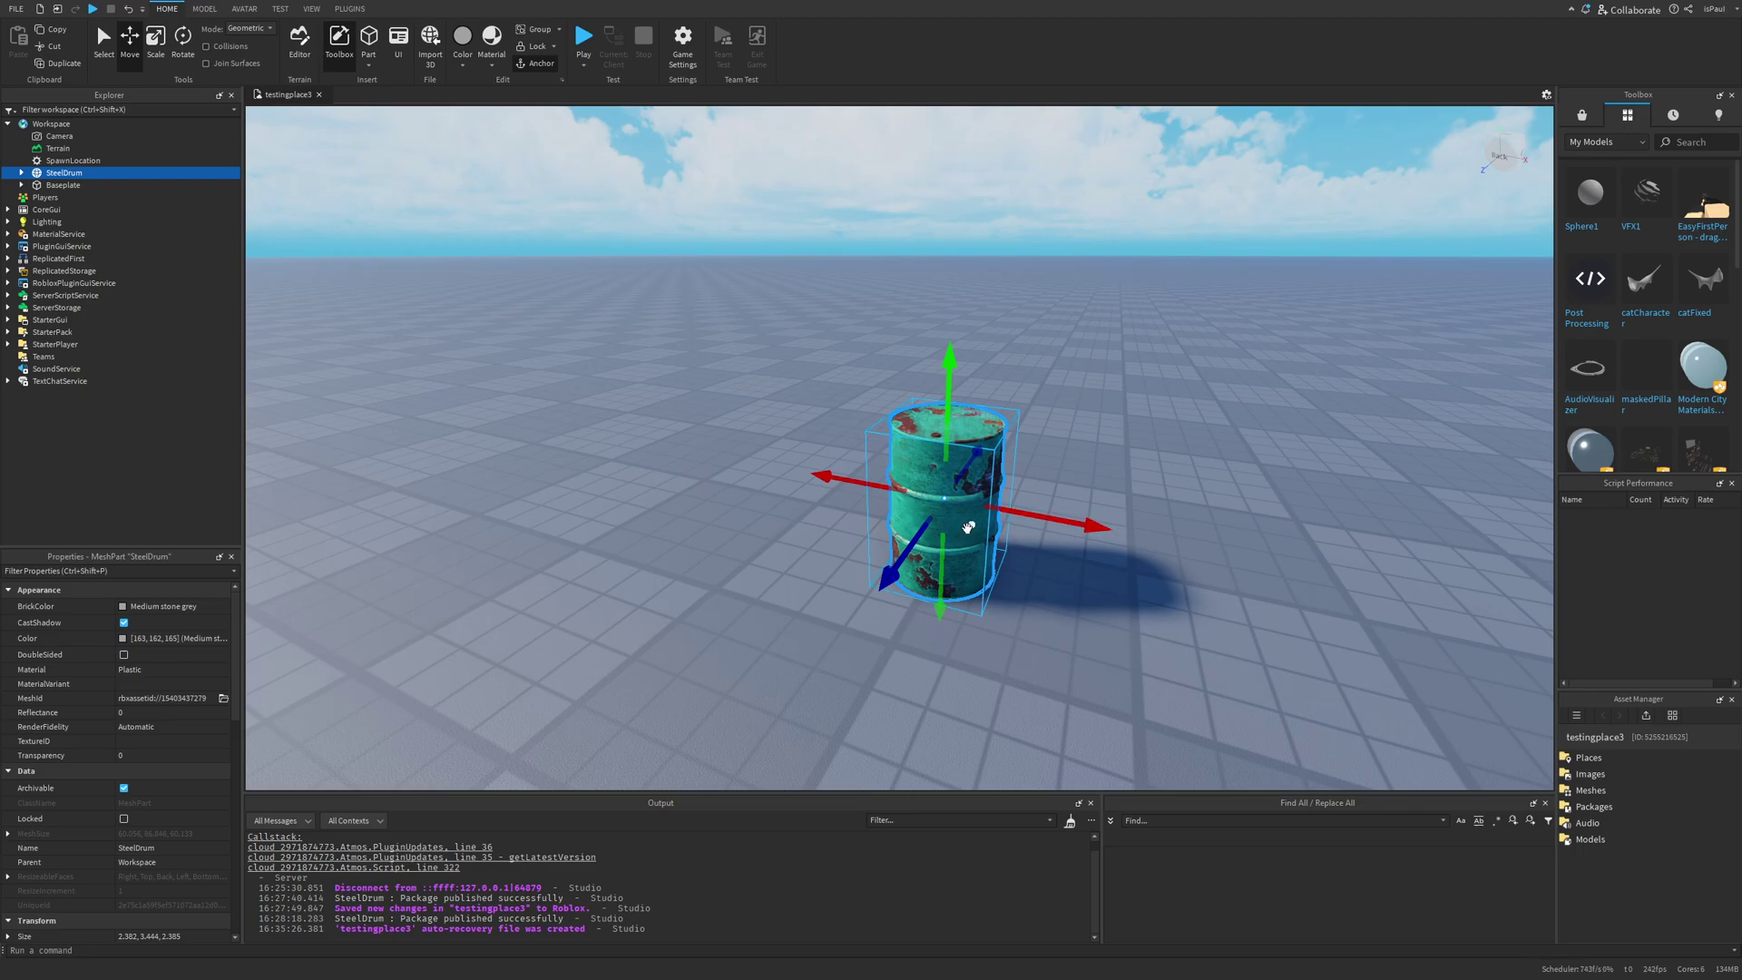
key(ctrl+1)
right_drag(1056, 554, 981, 460)
scroll(981, 459, up, 4)
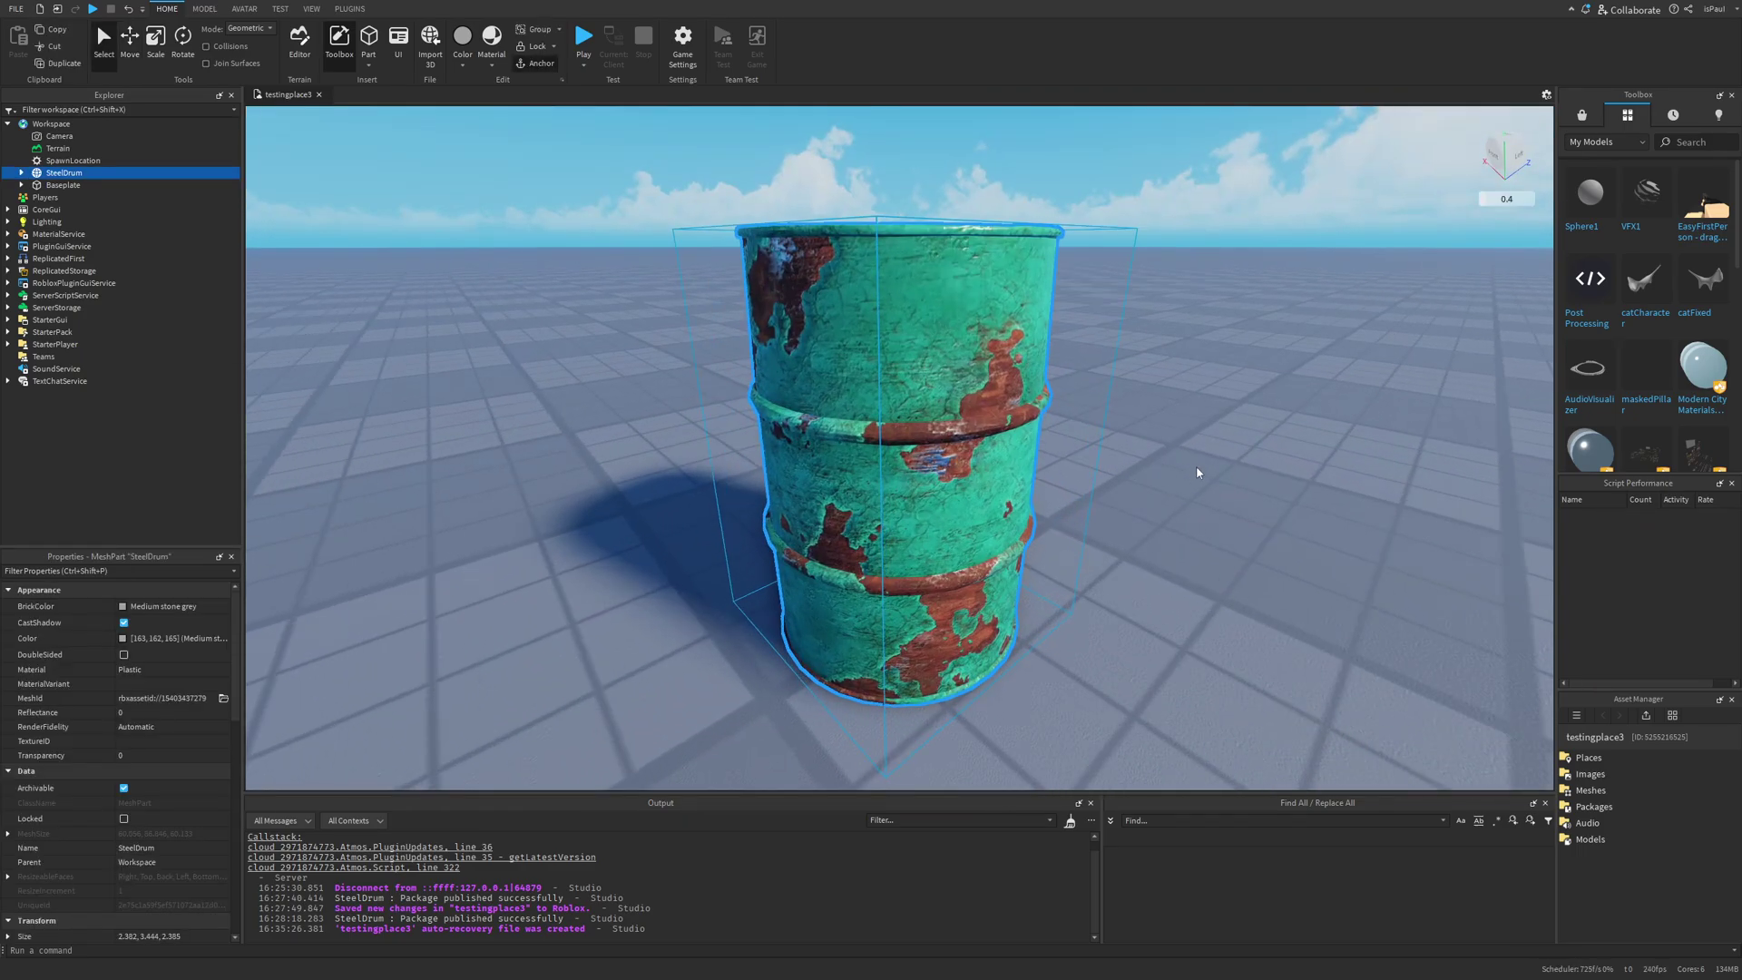
click(1195, 465)
right_drag(1196, 465, 1188, 453)
right_drag(1188, 453, 1254, 468)
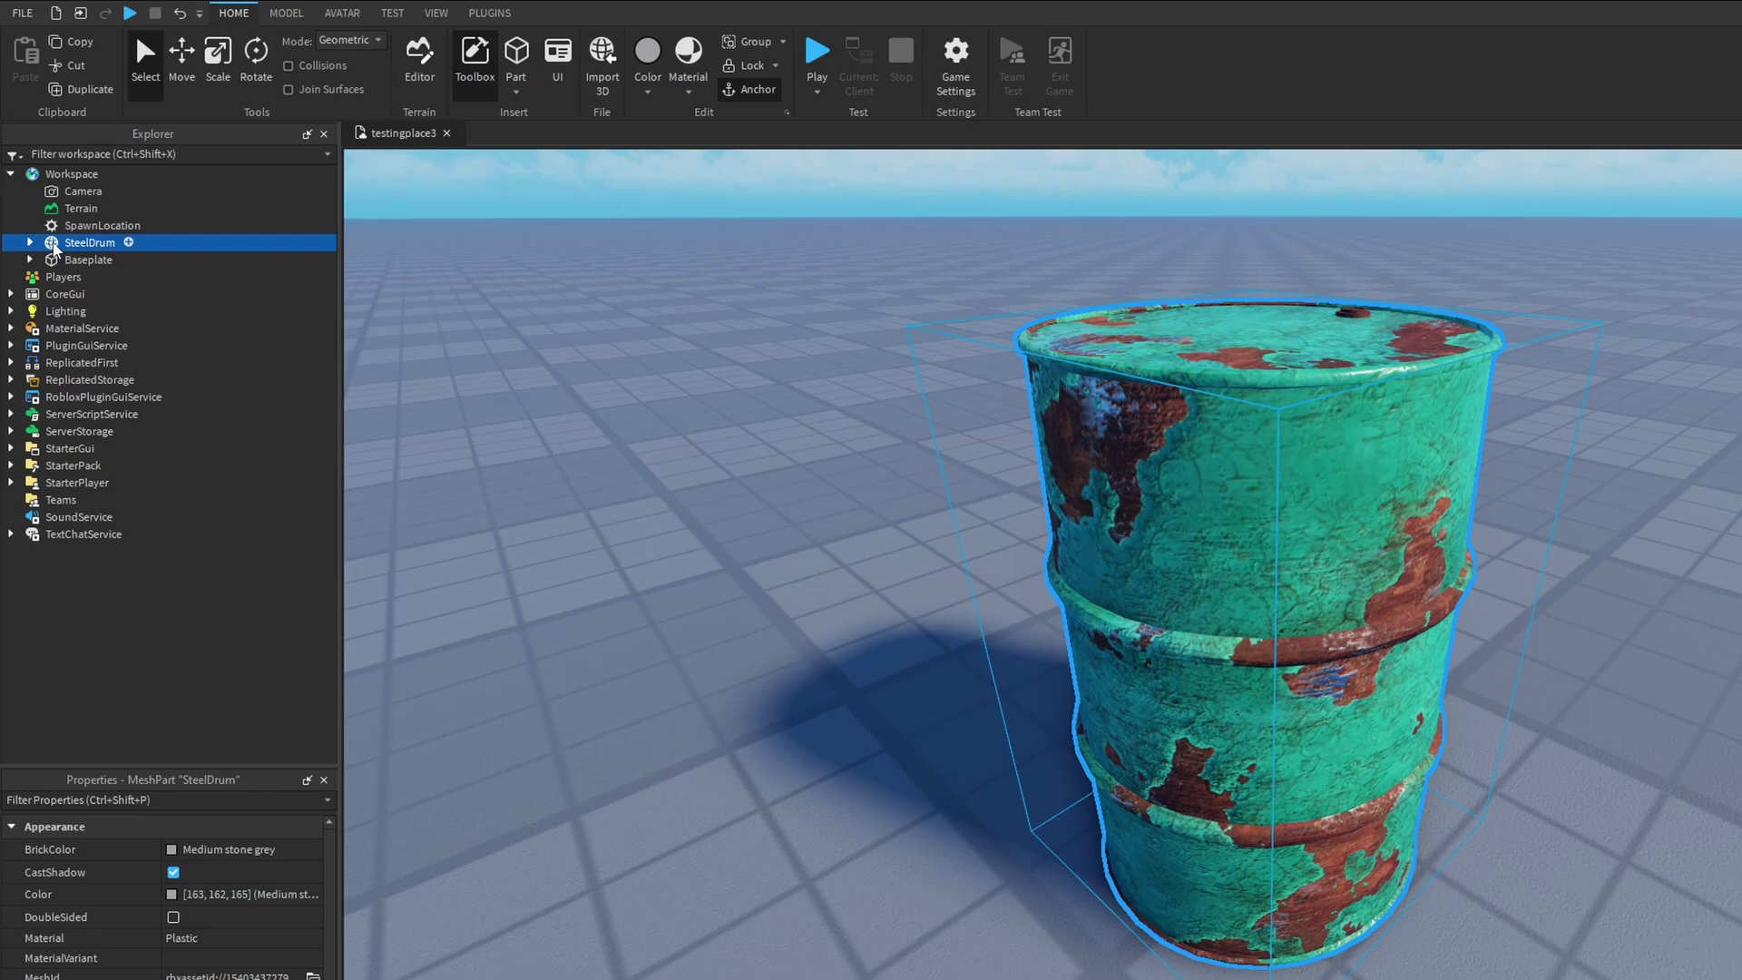
- Group the SteelDrum mesh as a model and name the model "Steeldrum"
drag(55, 246, 104, 253)
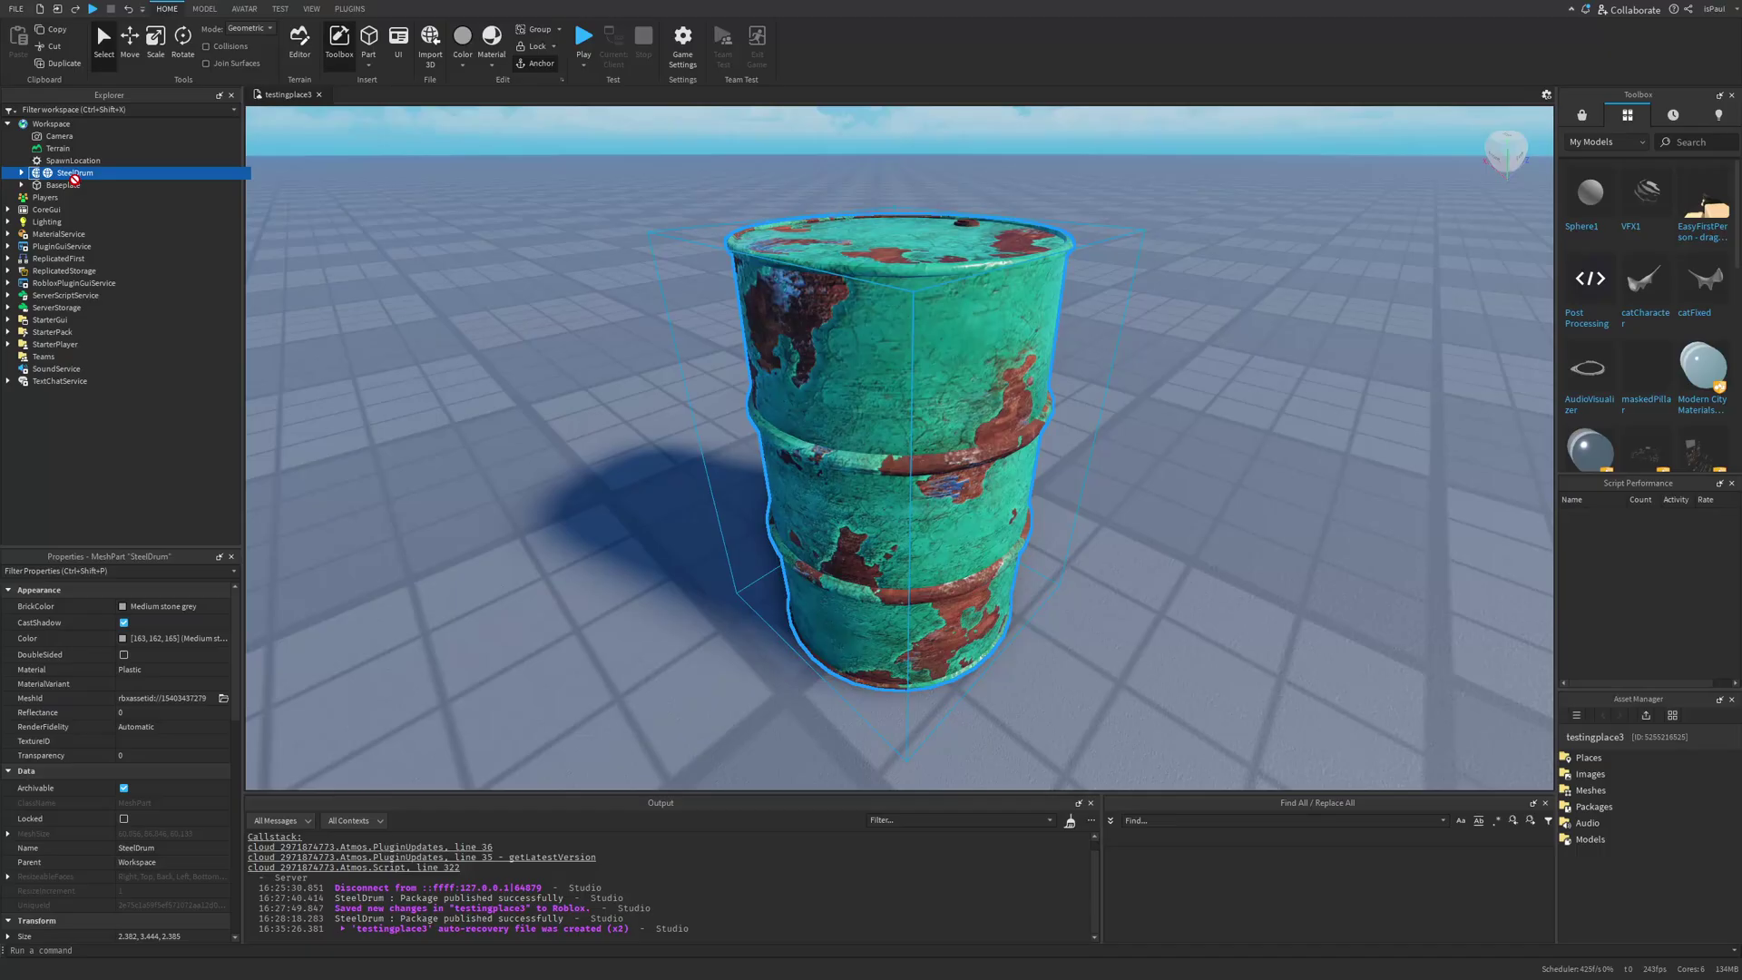
drag(74, 178, 85, 182)
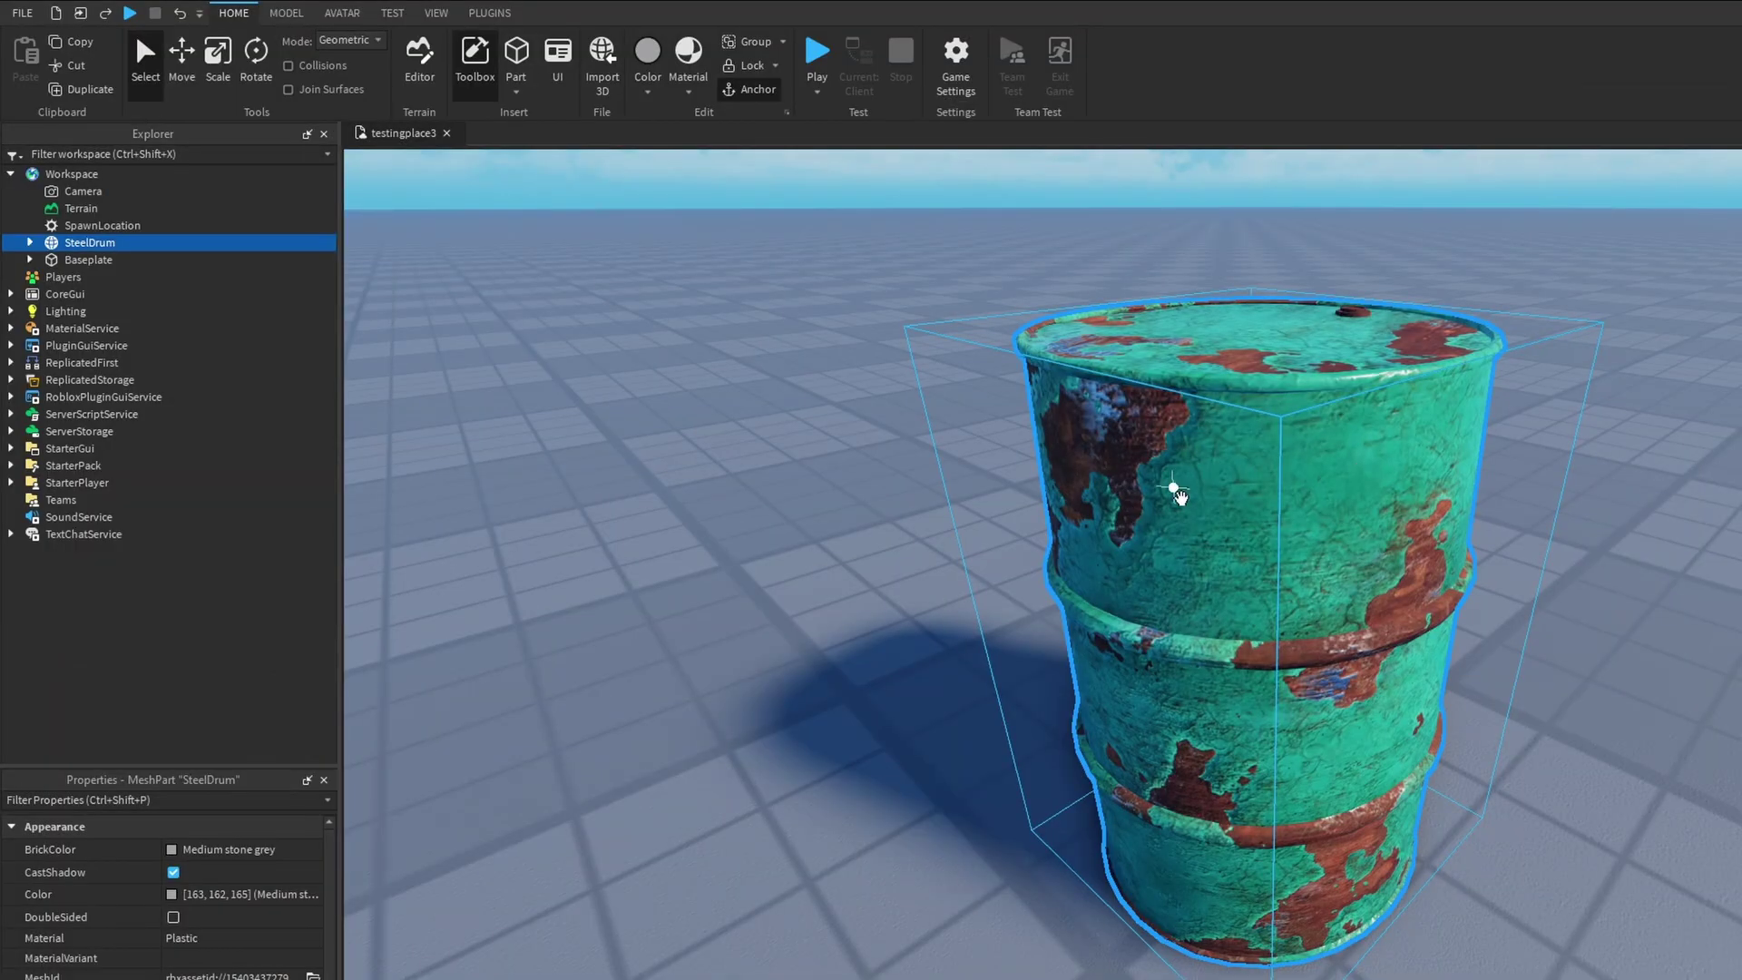
key(ctrl+g)
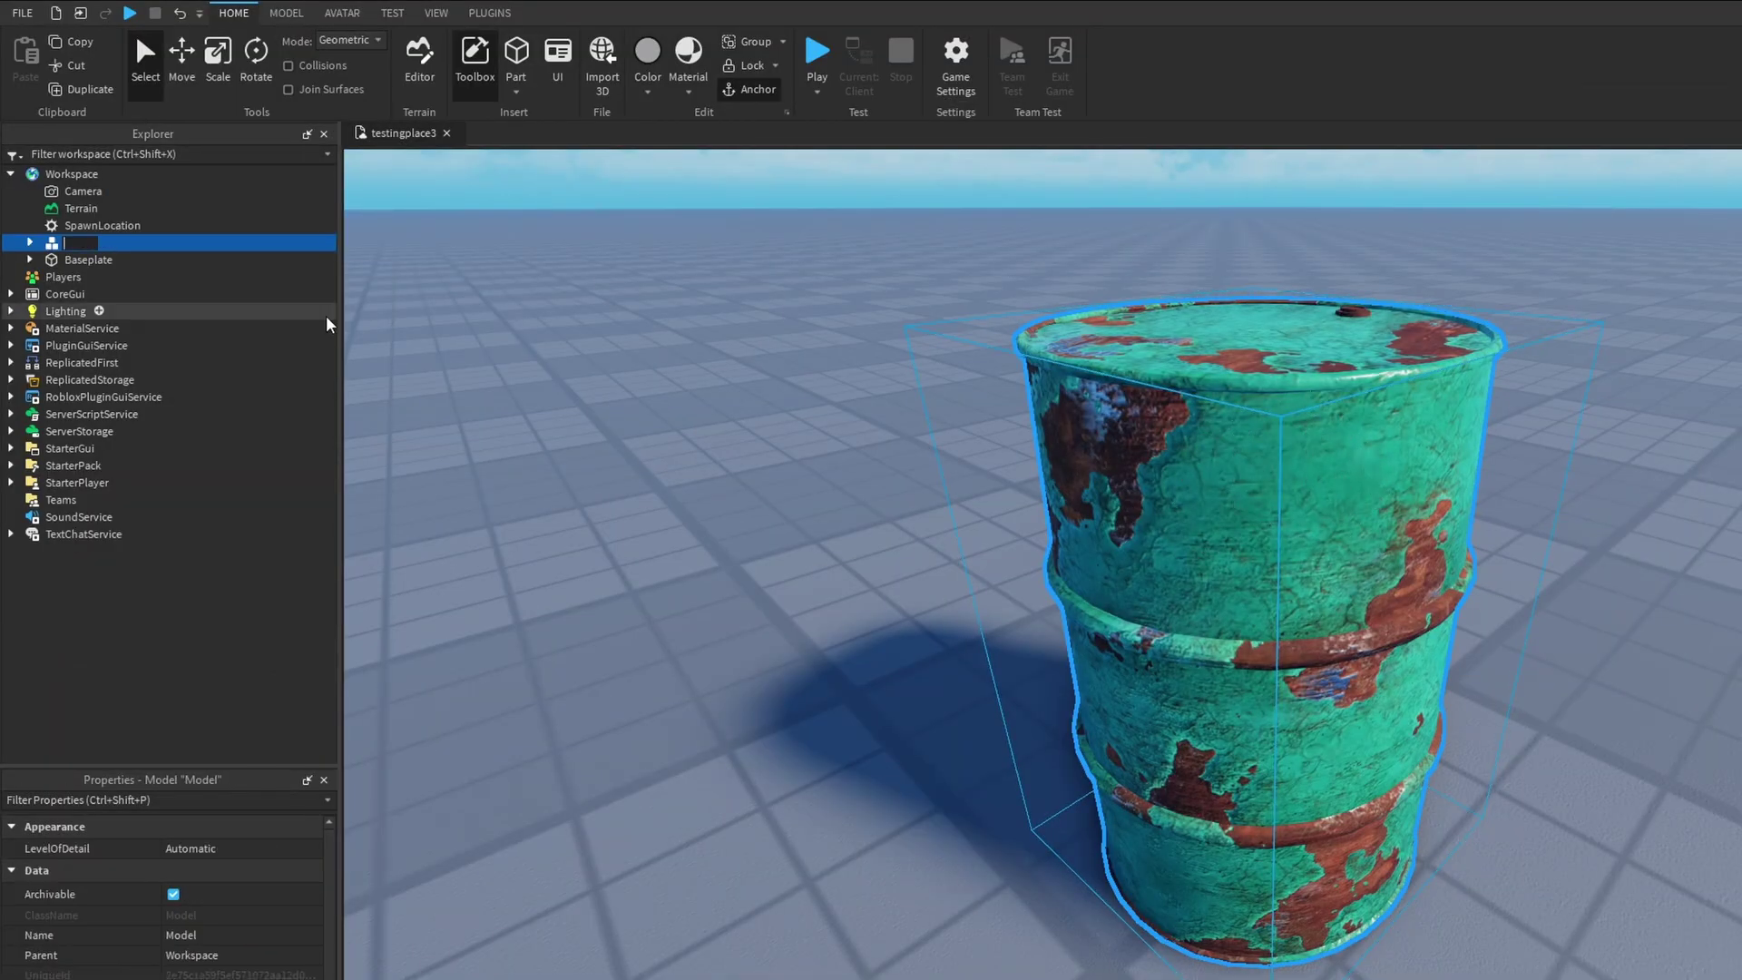
text(Steeldrum)
click(88, 260)
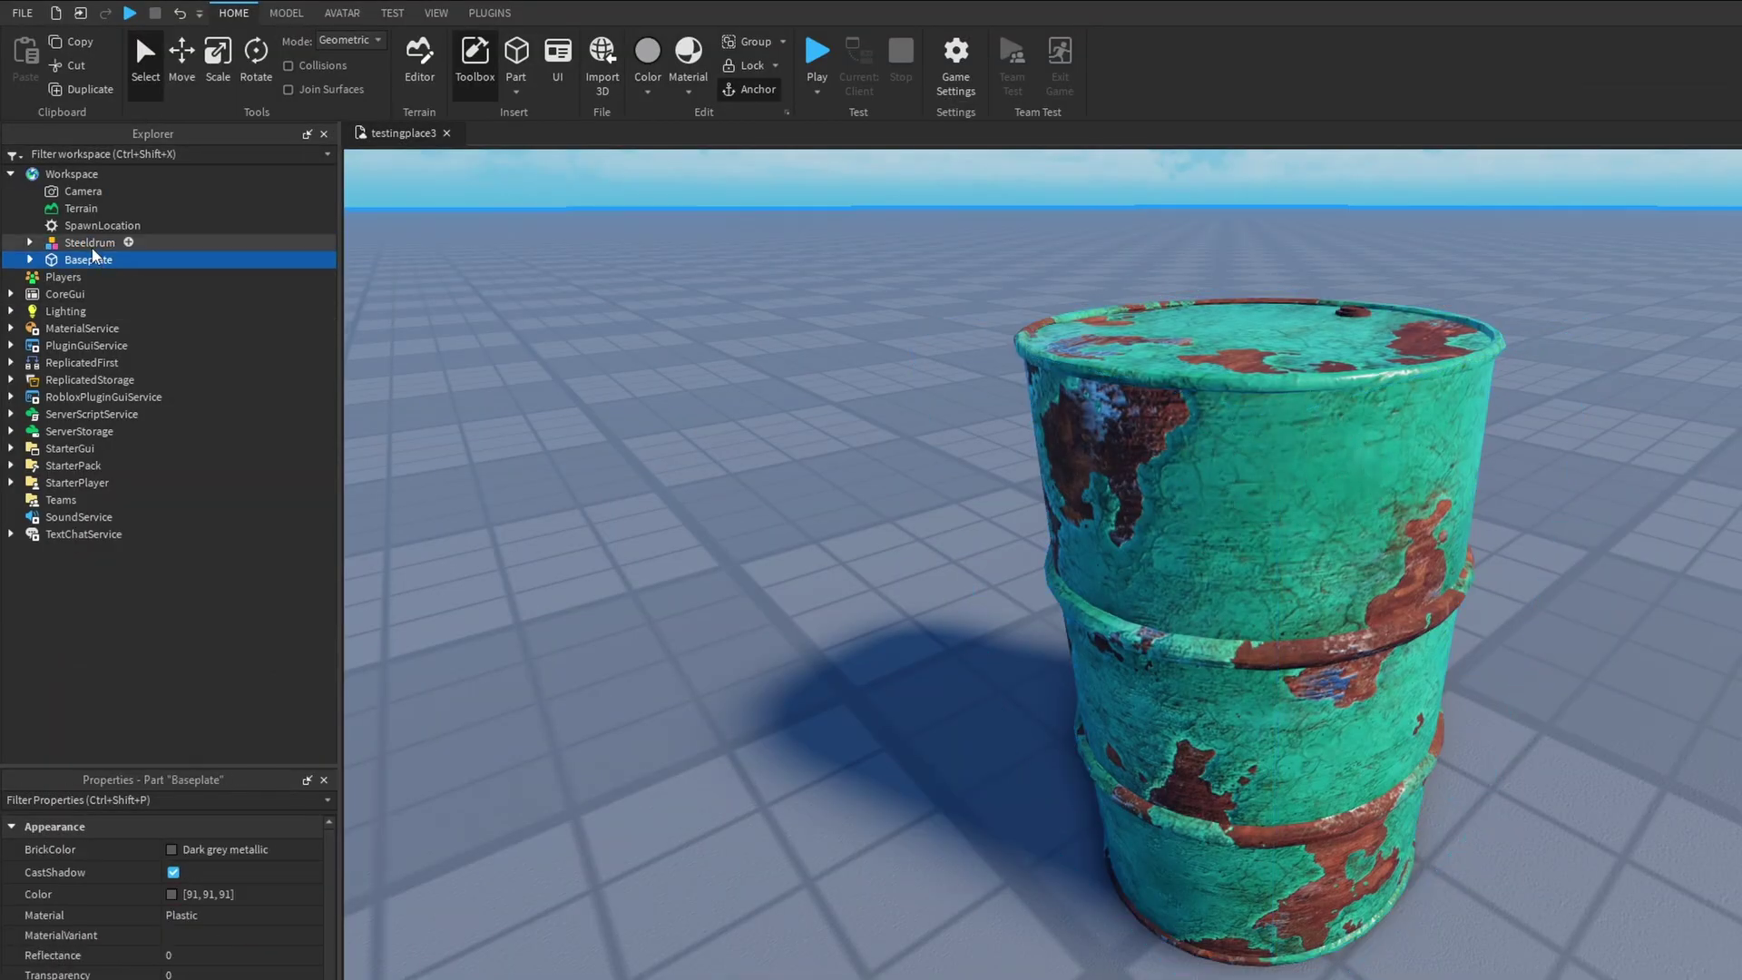
- Start converting the Steeldrum model to a package and title it "Steeldrum package"
click(95, 243)
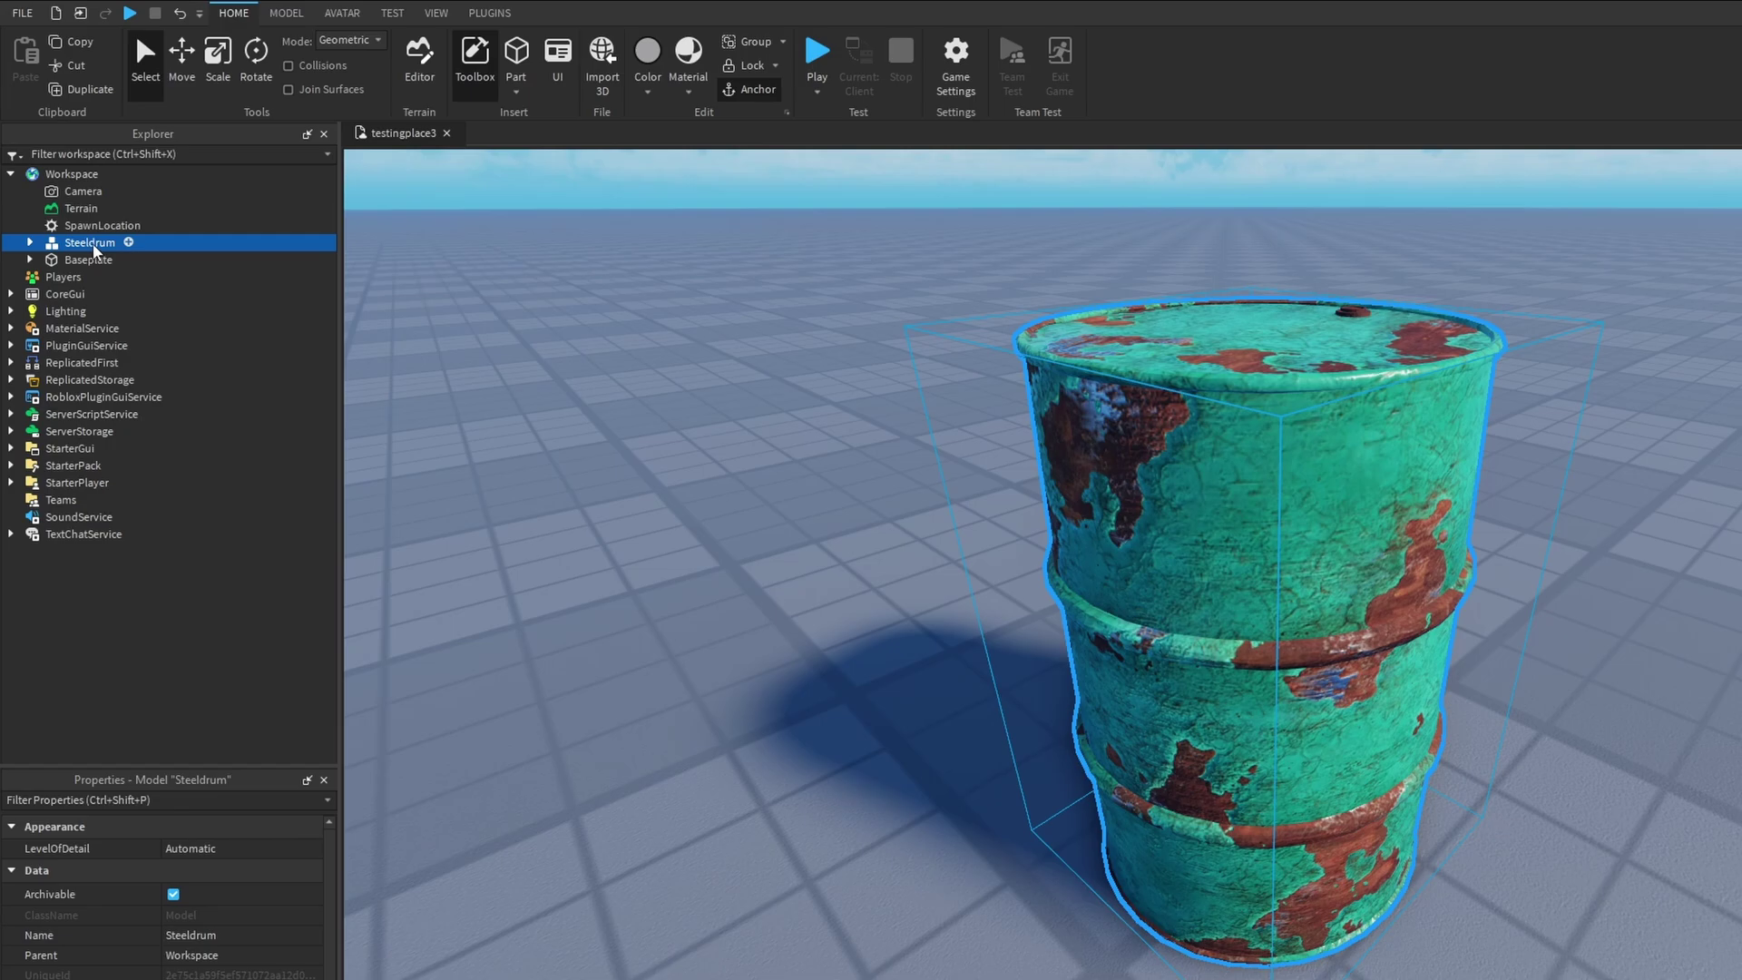
right_click(98, 245)
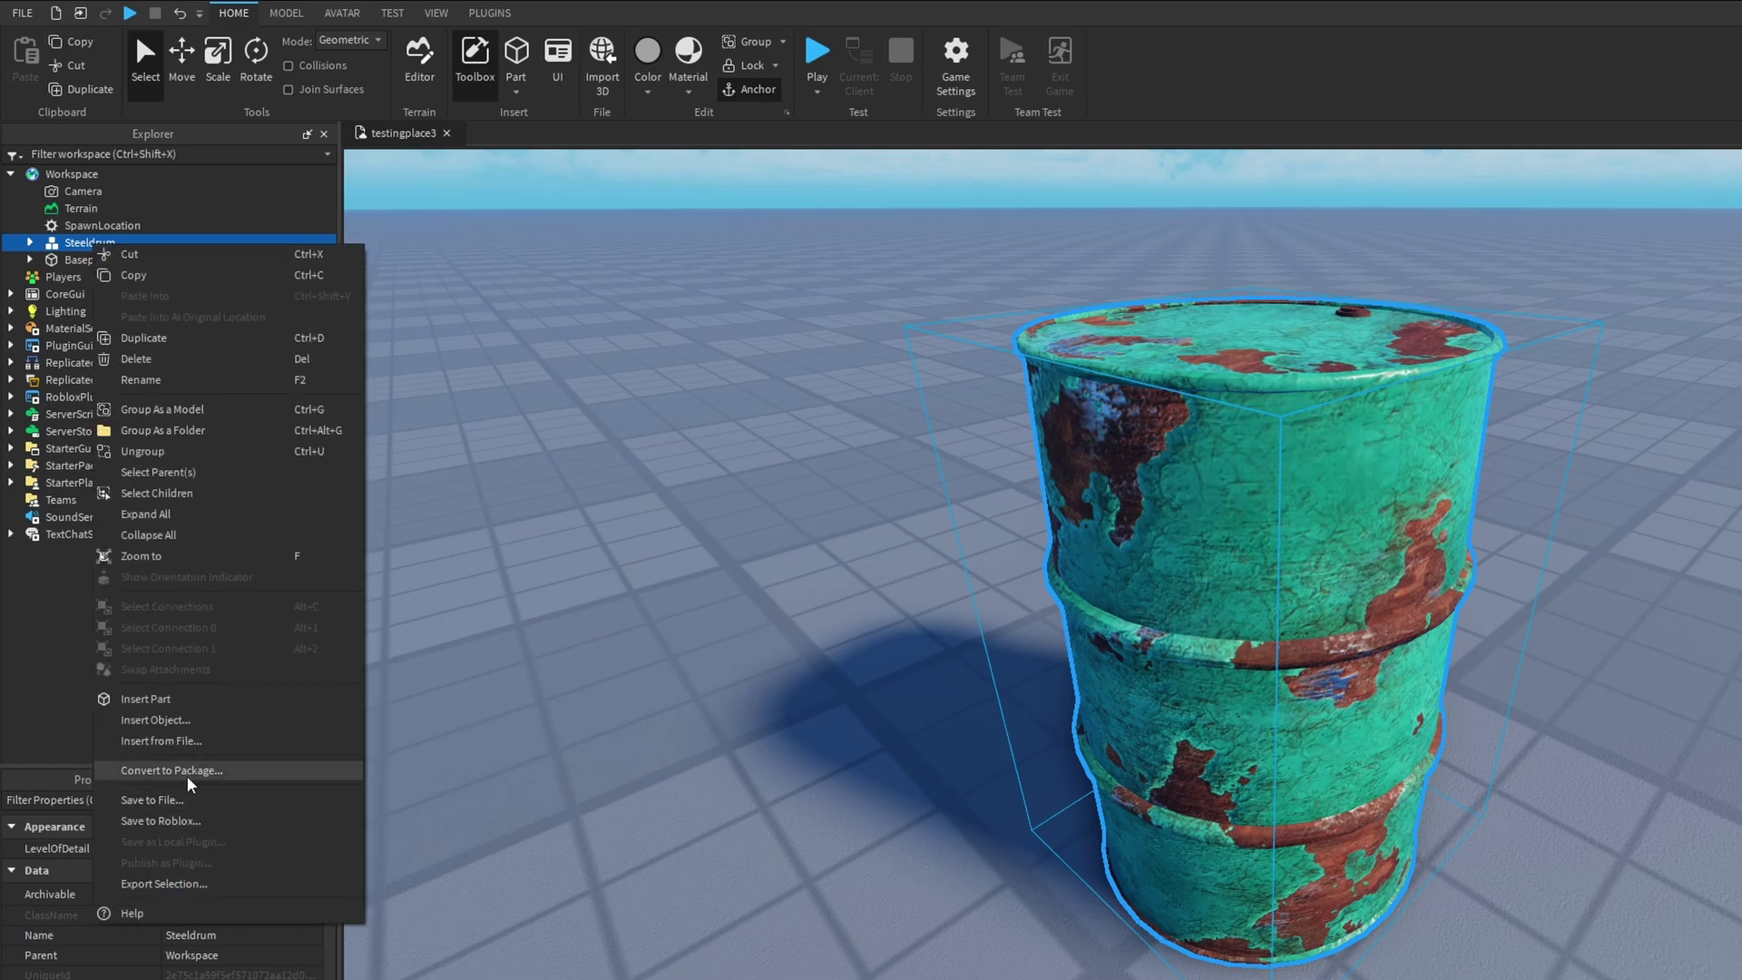
click(229, 779)
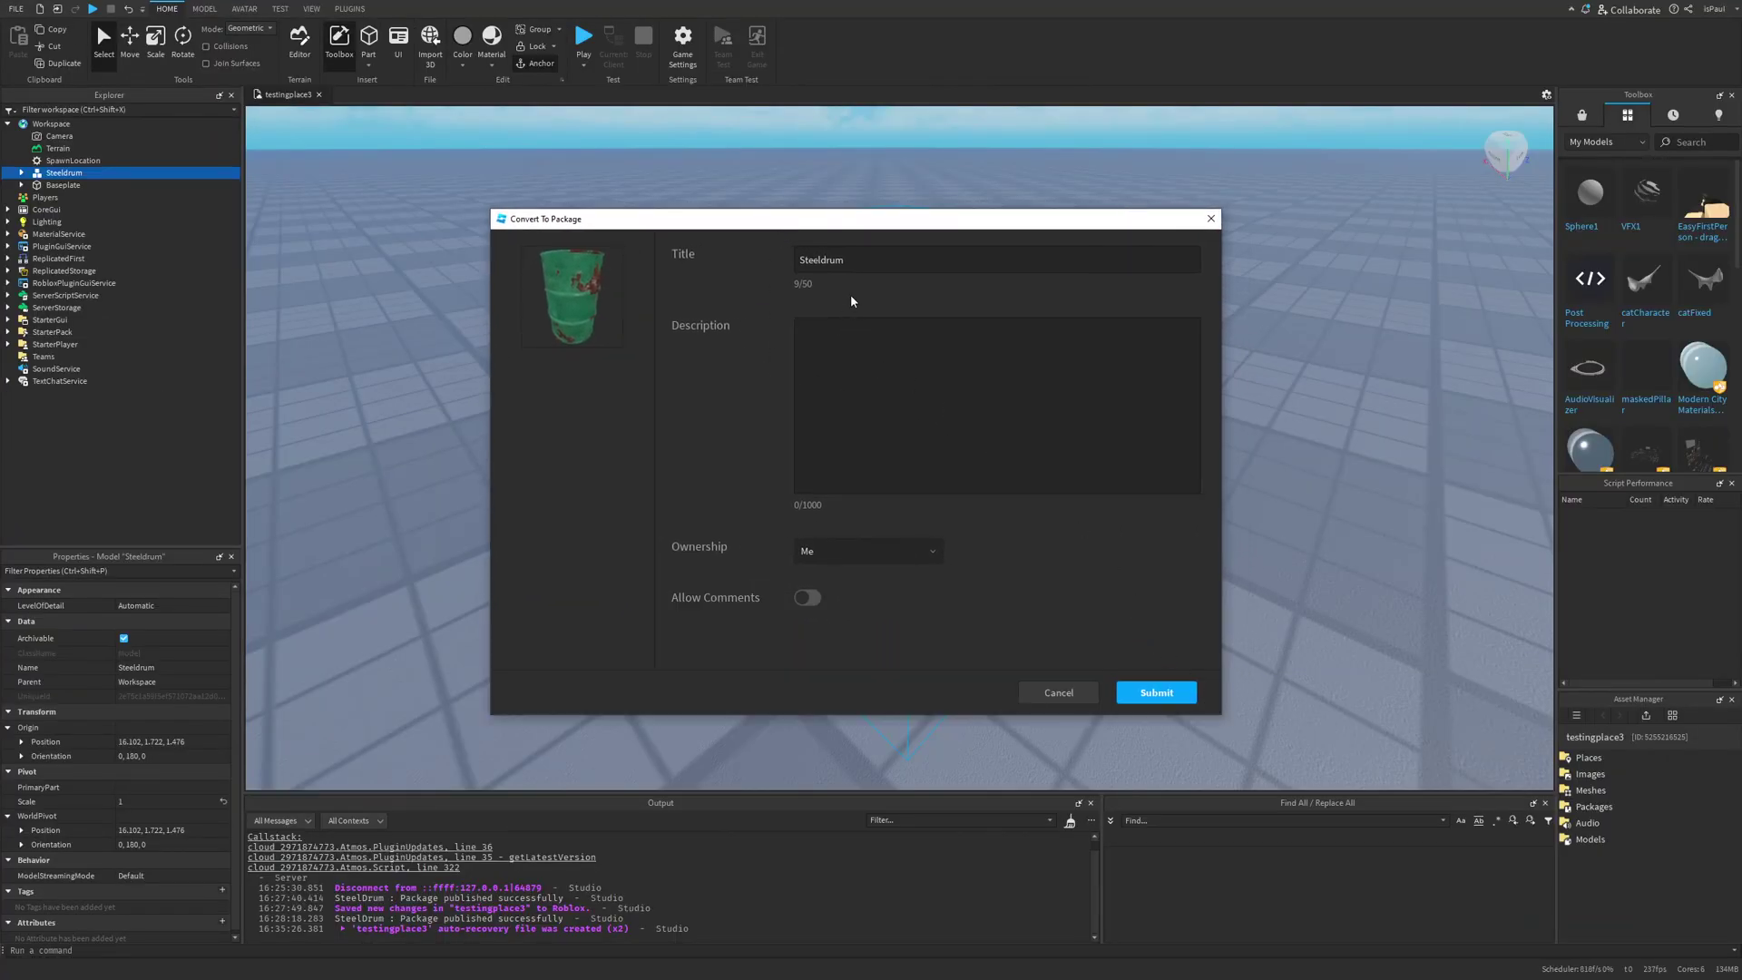
drag(844, 259, 823, 257)
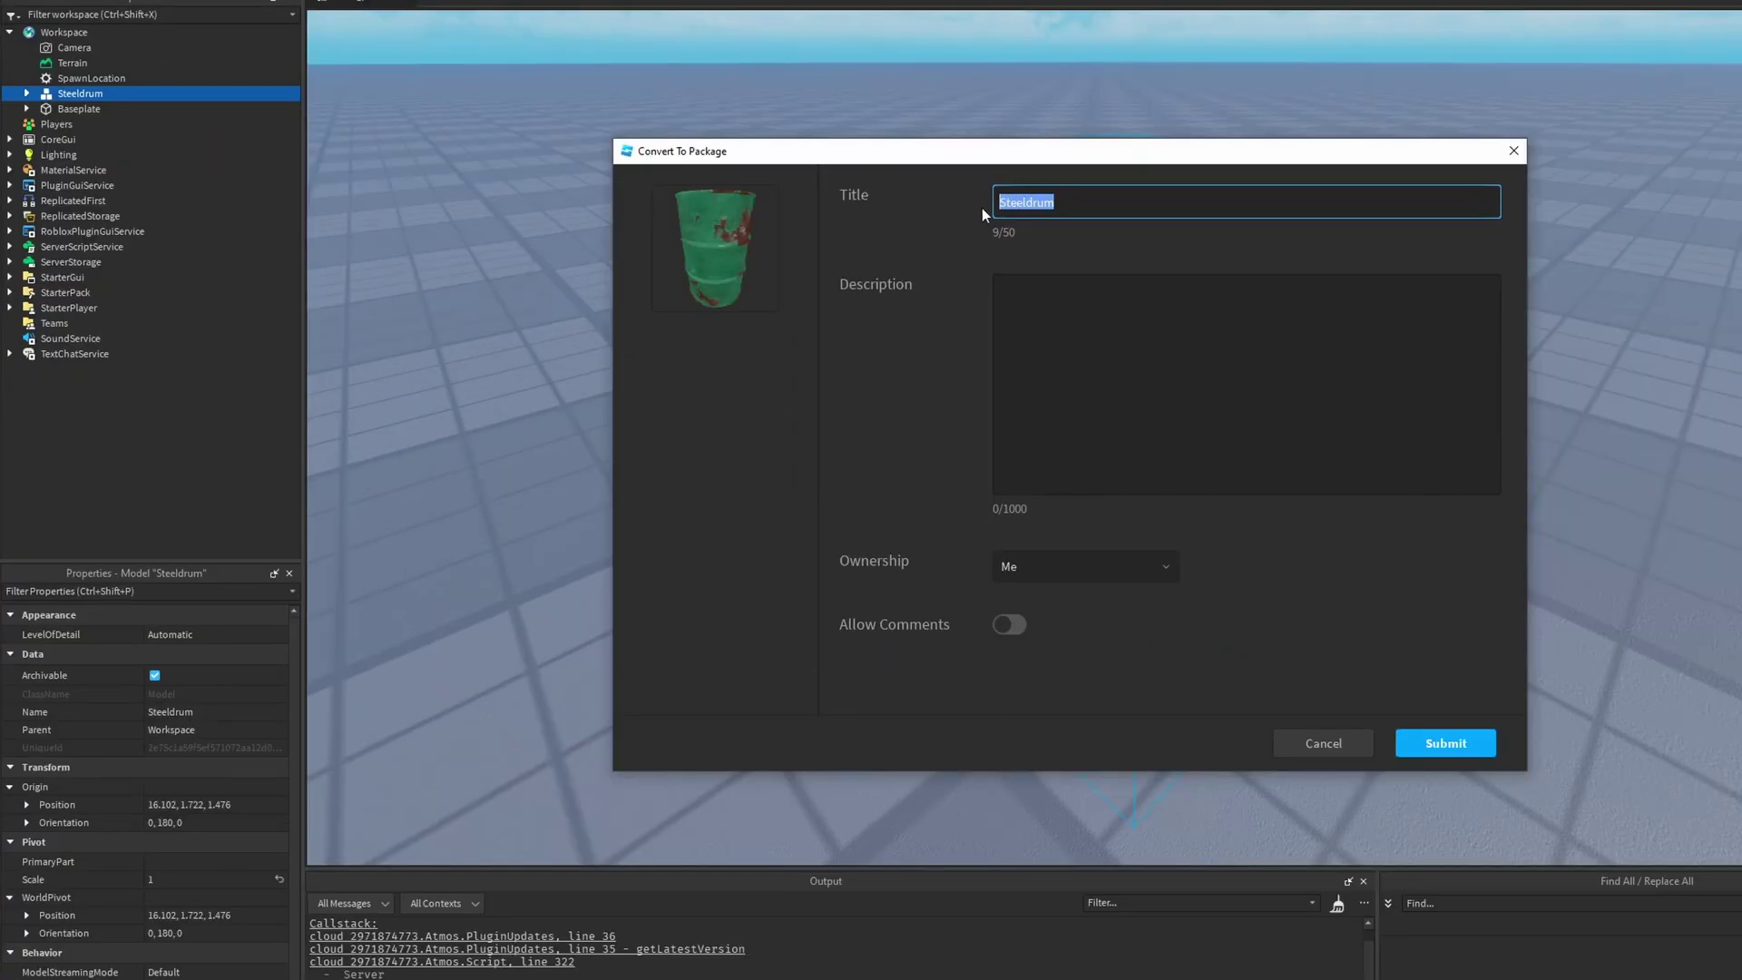
click(1056, 212)
text(package)
click(1127, 429)
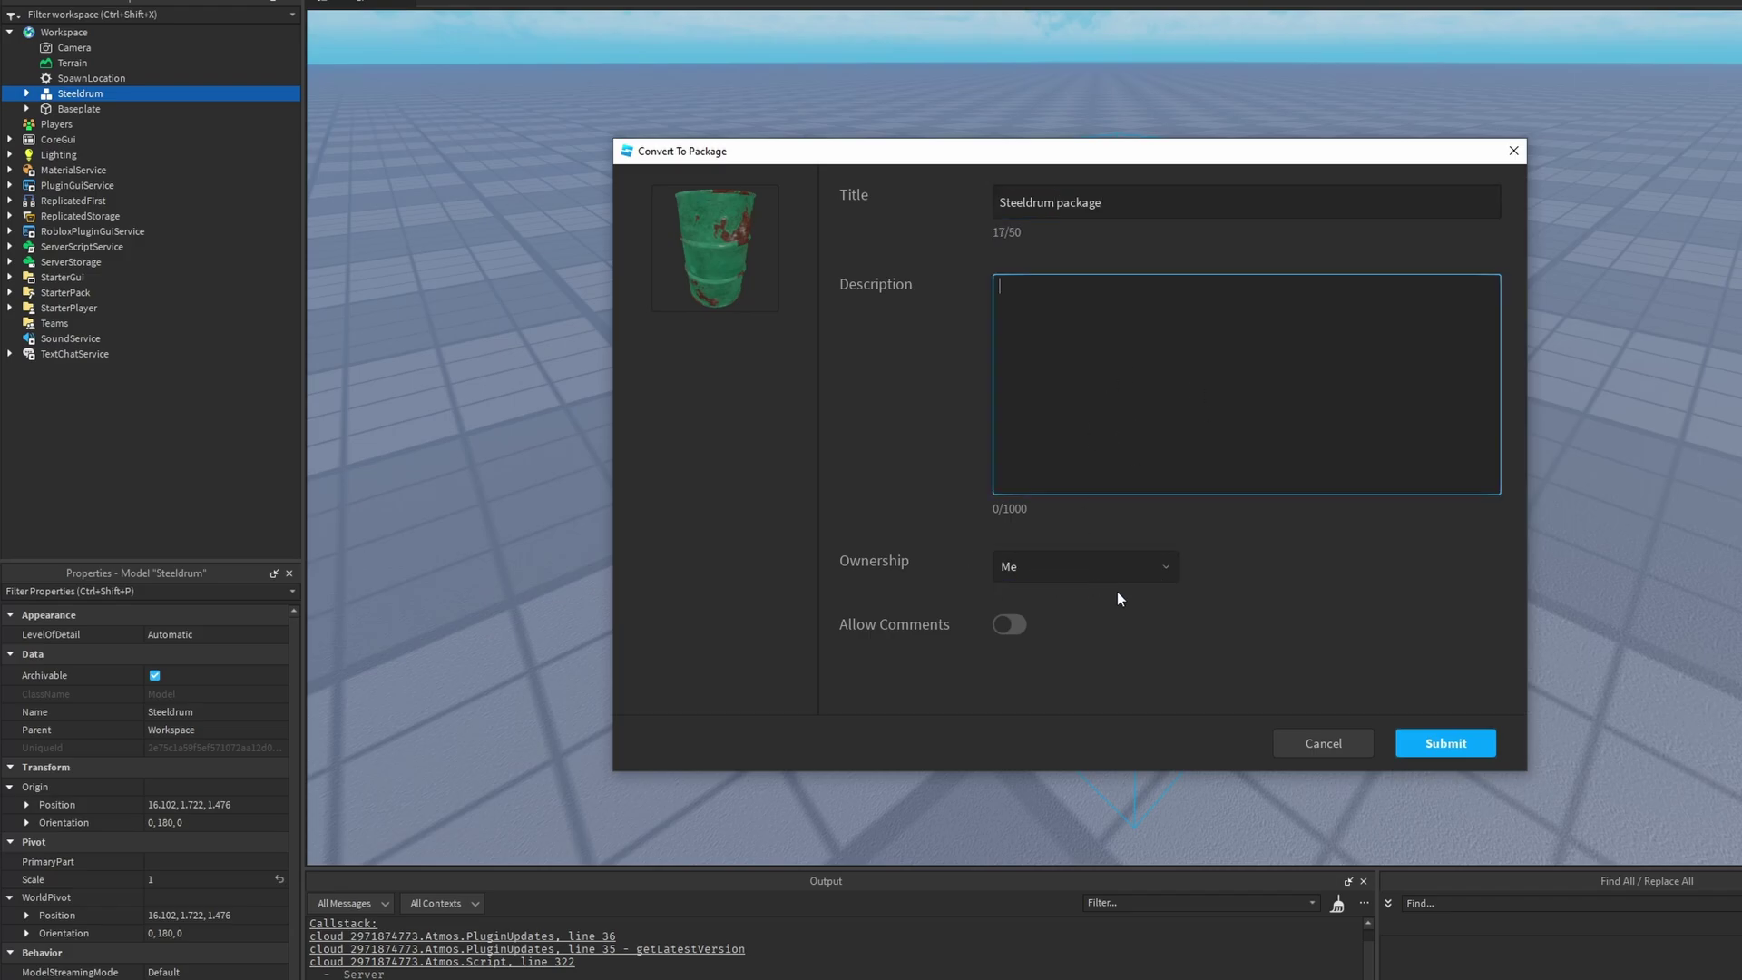
- Submit the Steeldrum package conversion and close the dialog
click(1239, 595)
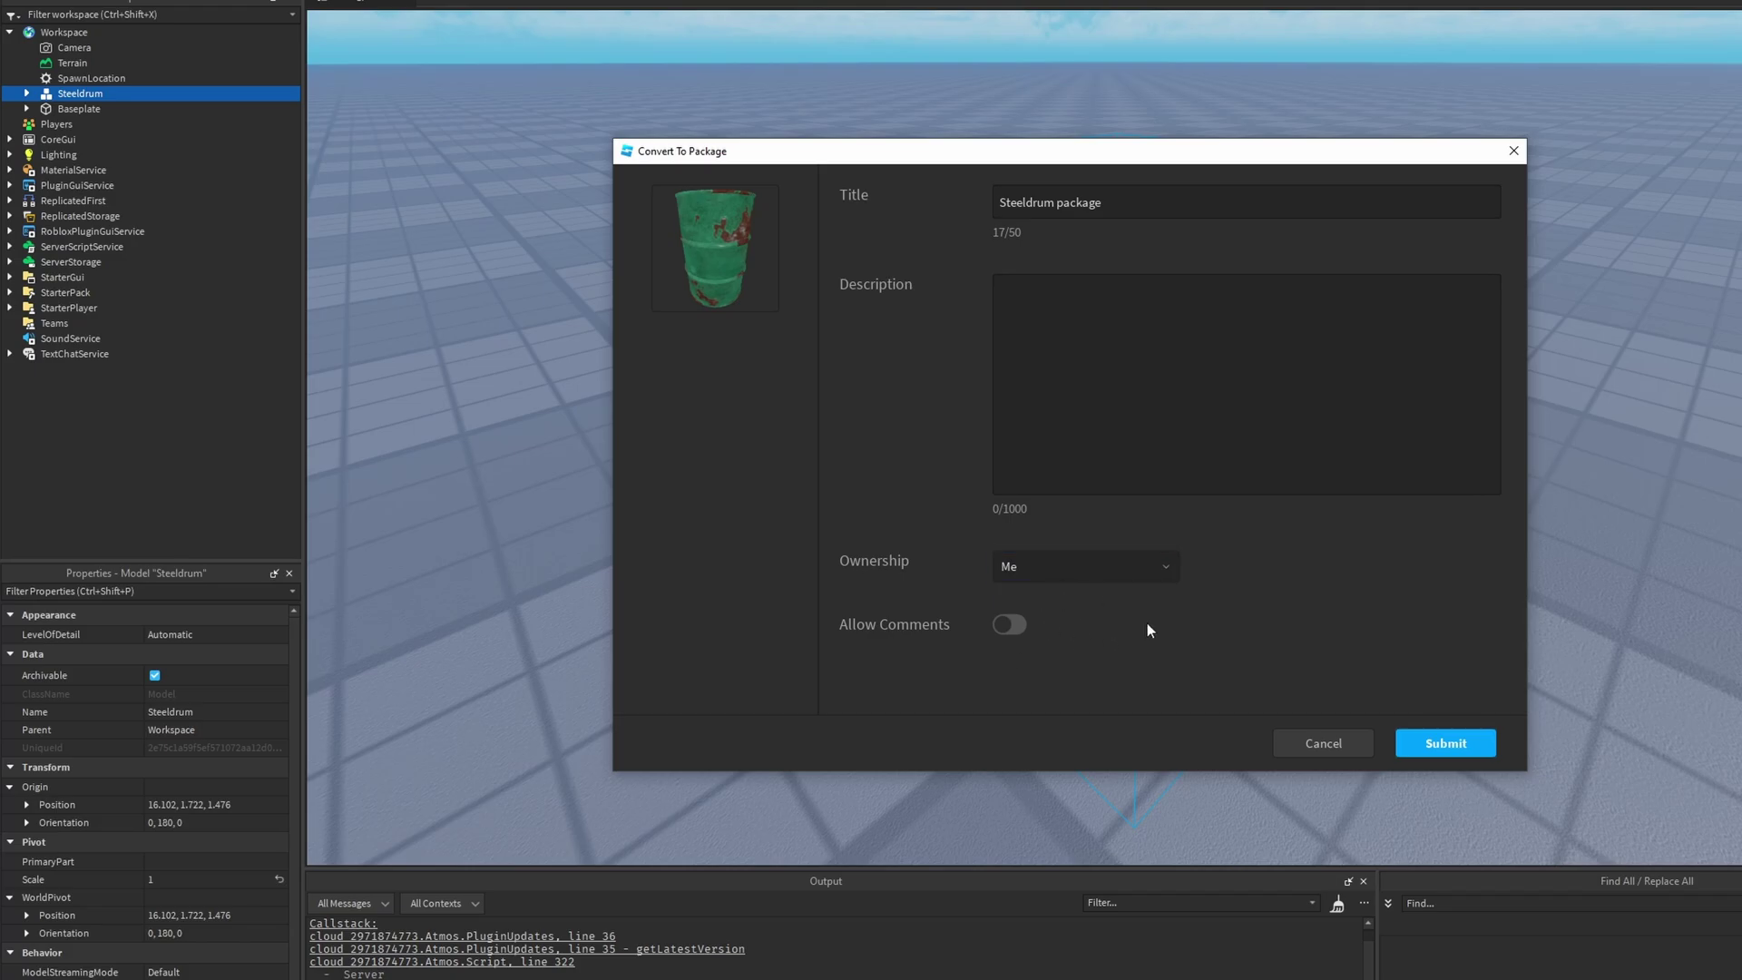
drag(1133, 159, 1031, 141)
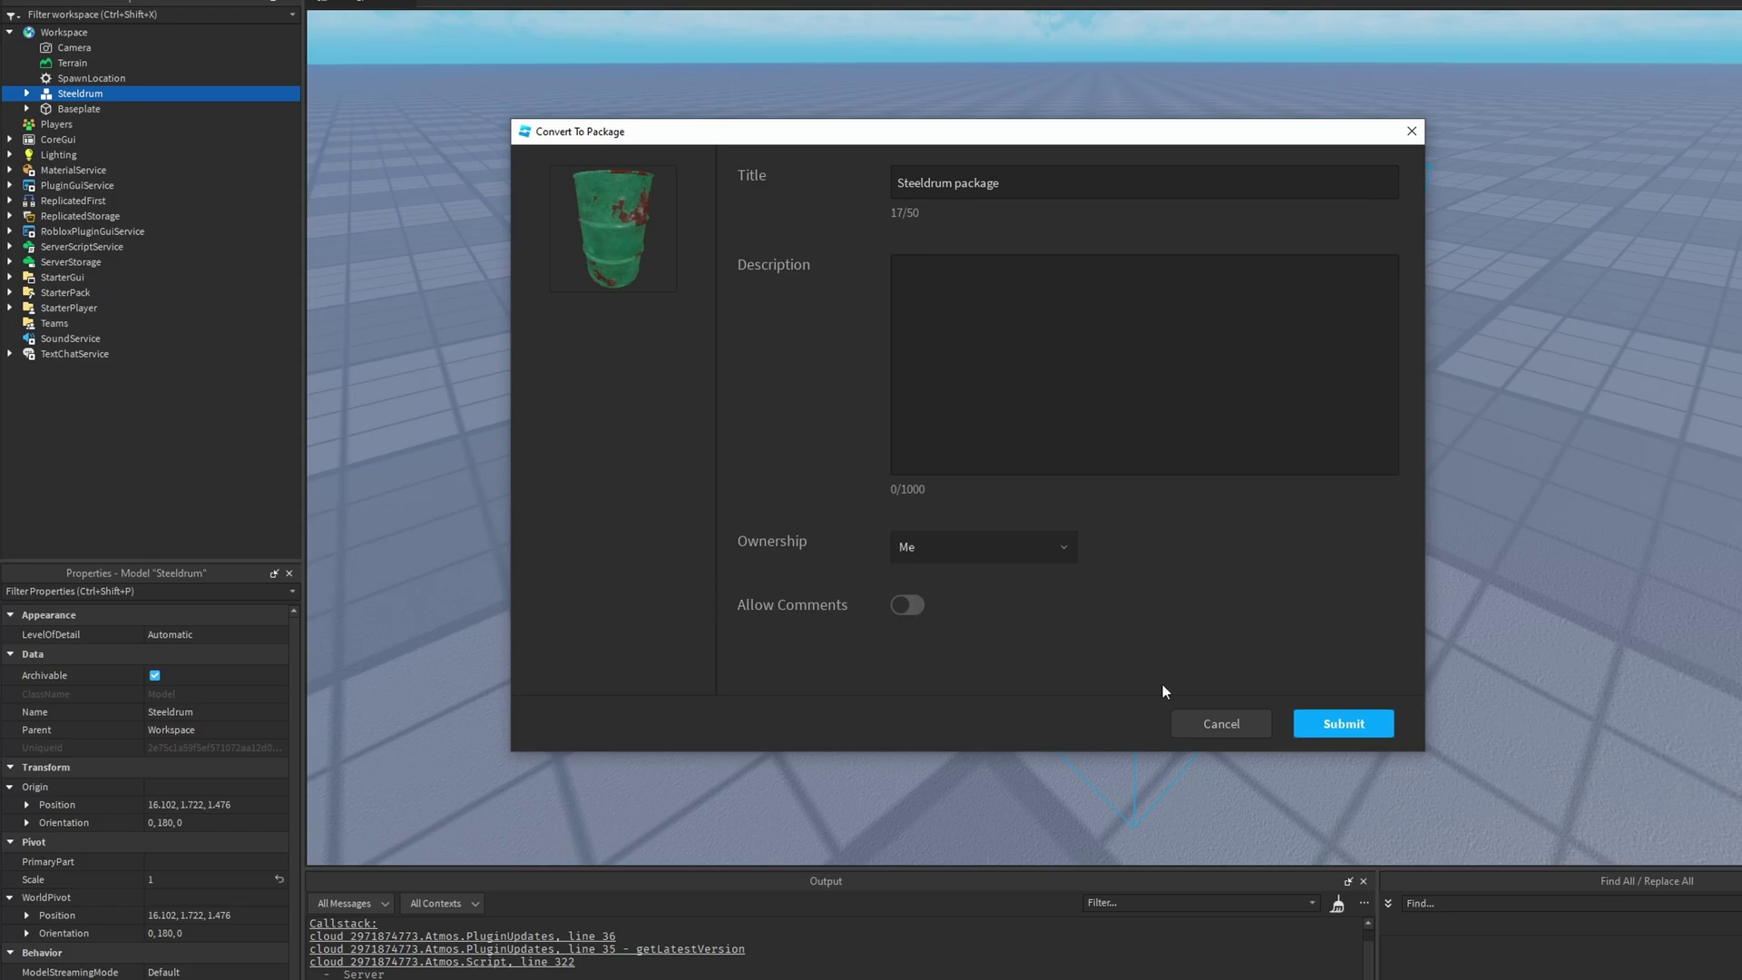
click(1365, 724)
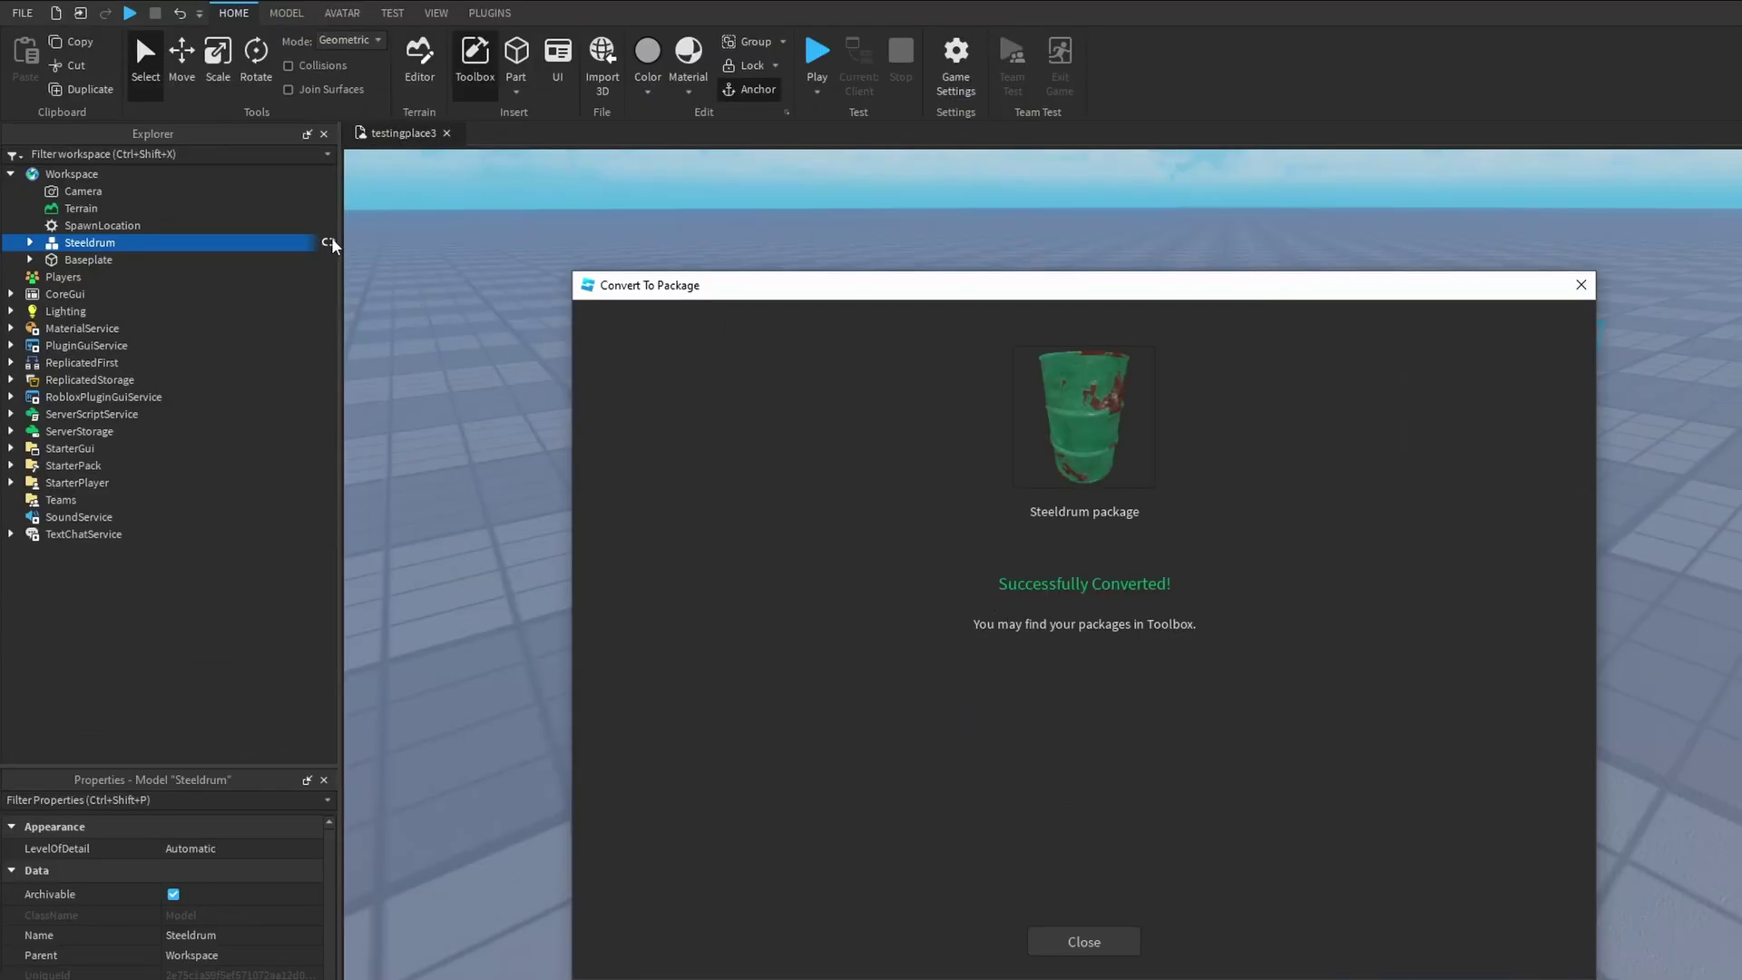
click(1095, 943)
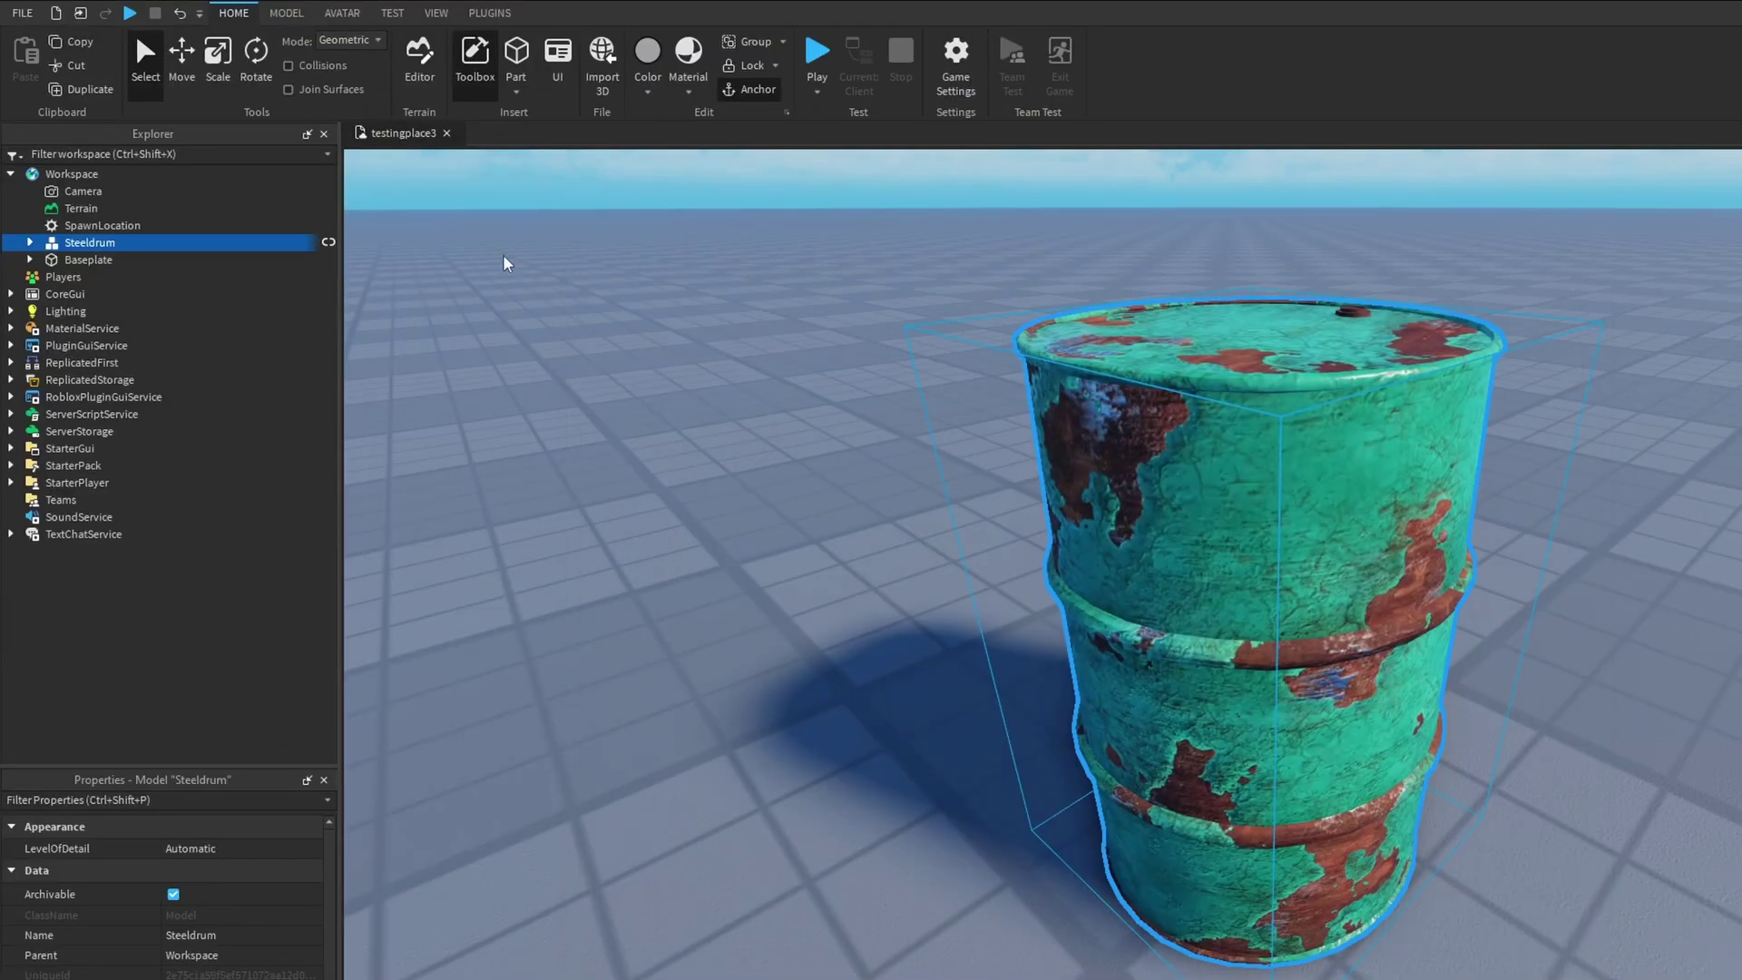
- Enable AutoUpdate on the PackageLink inside the Steeldrum package
mouse_move(328, 247)
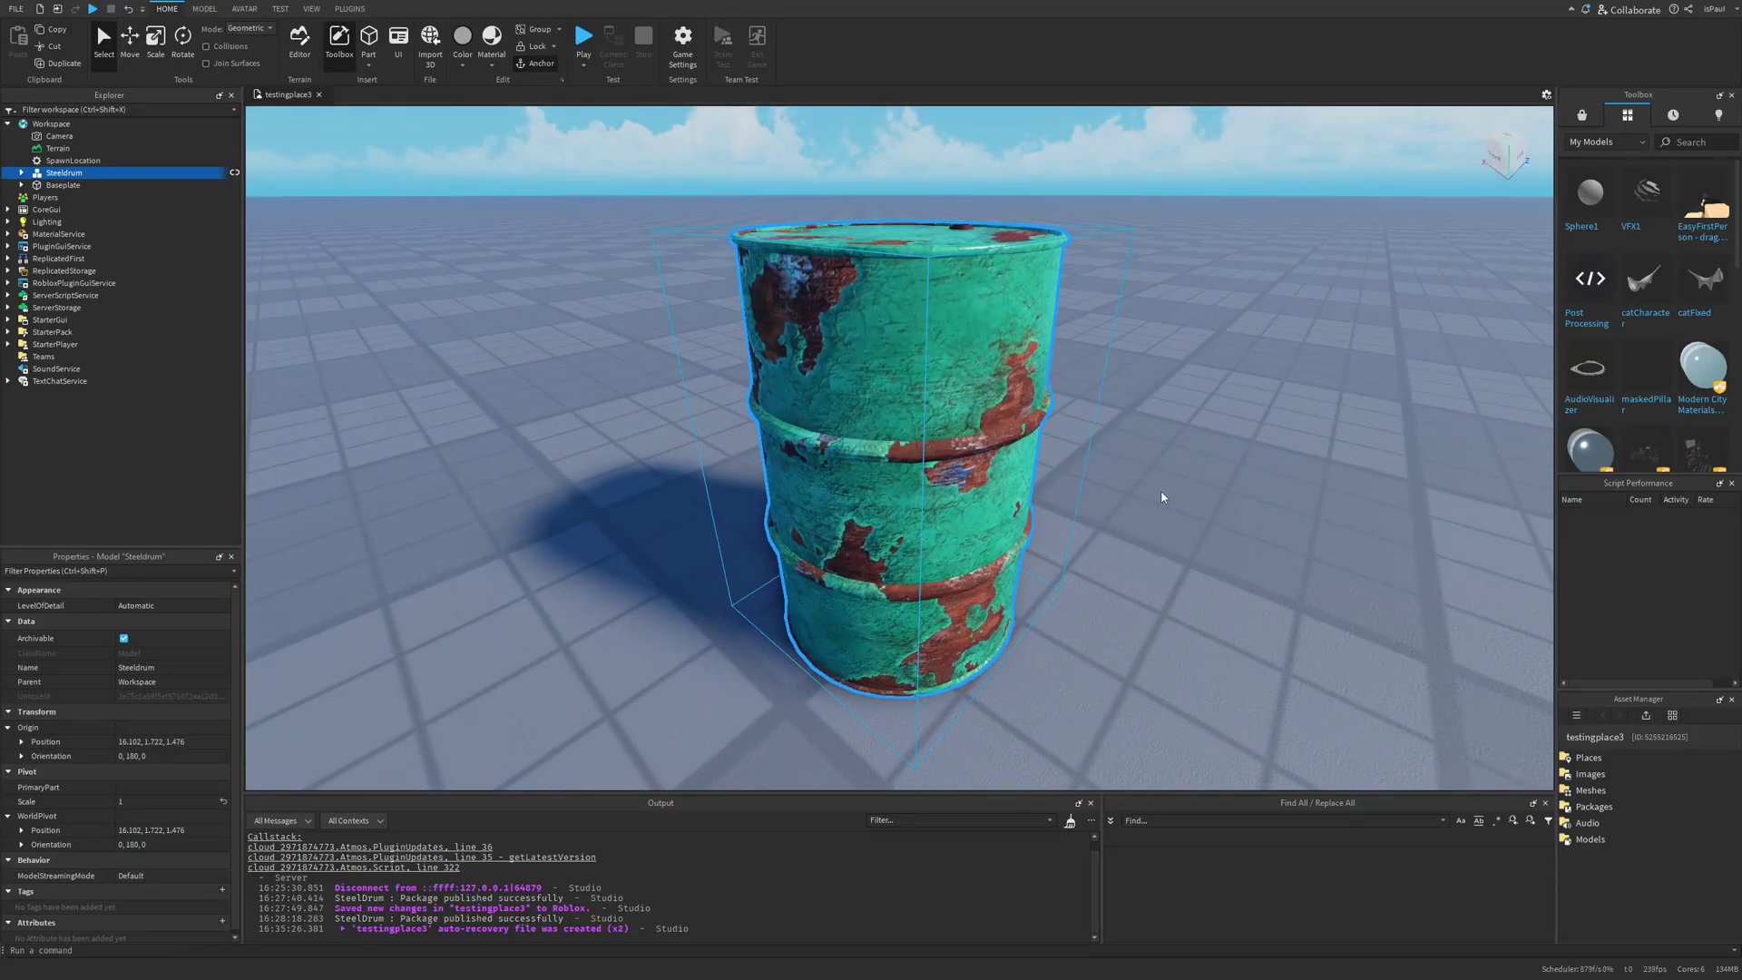
right_drag(1161, 496, 1155, 495)
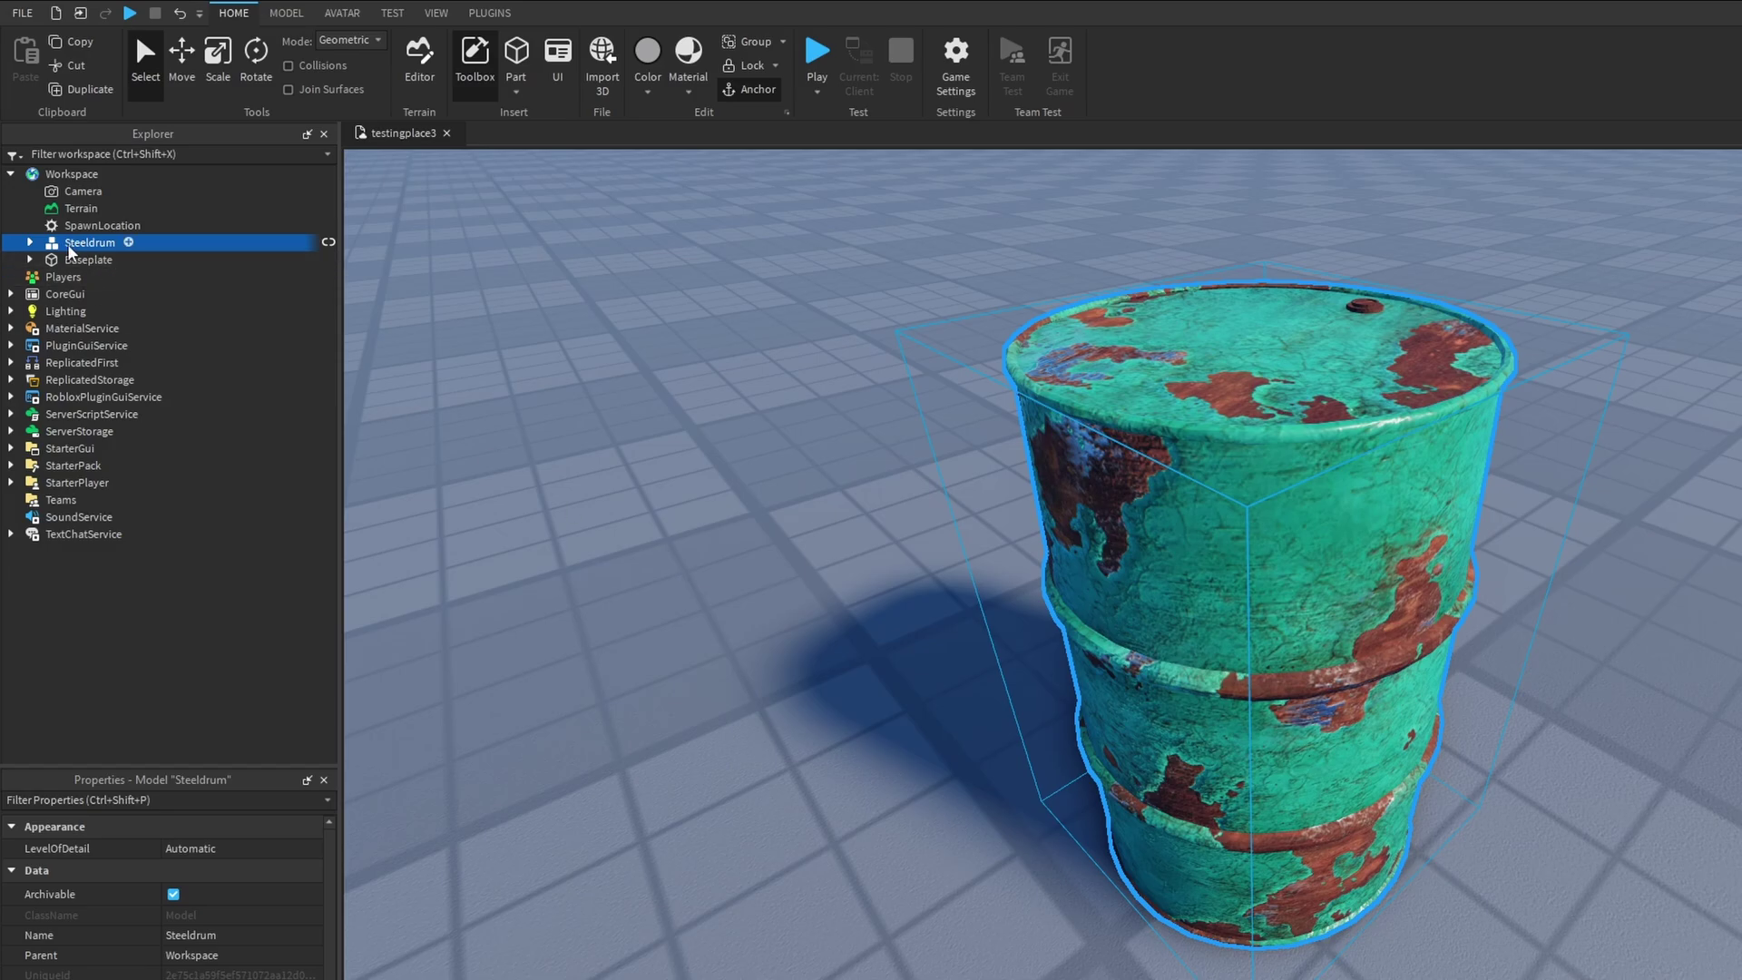
click(22, 173)
click(109, 261)
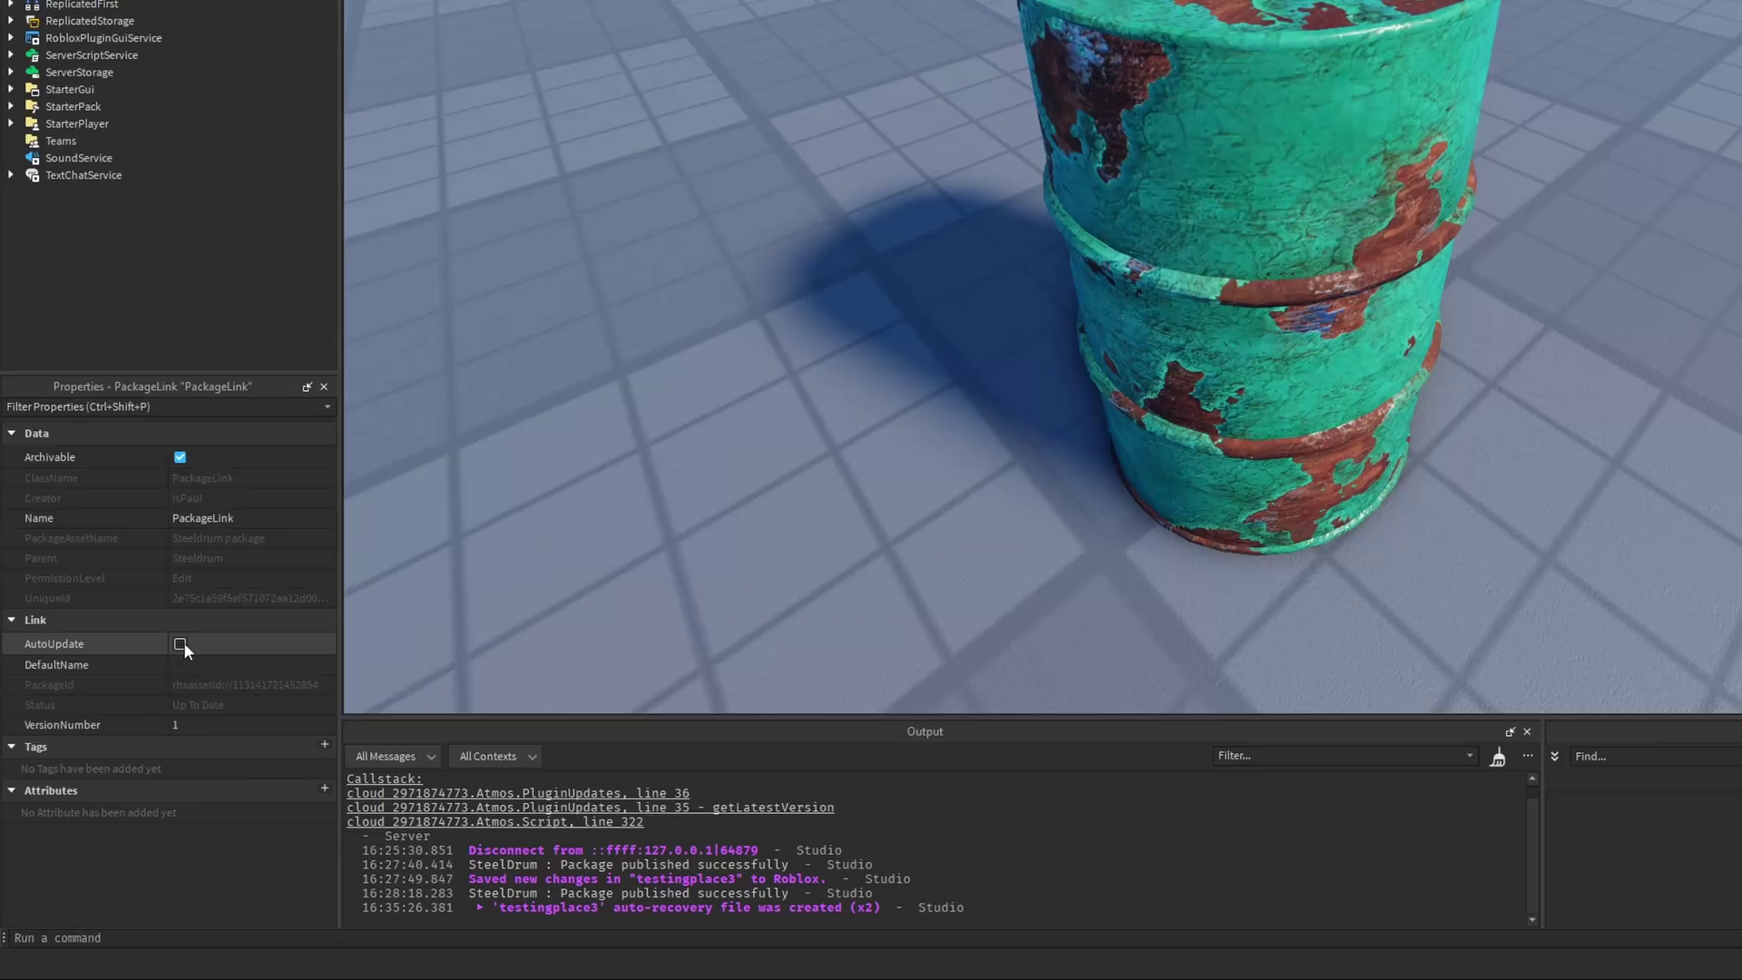
click(181, 645)
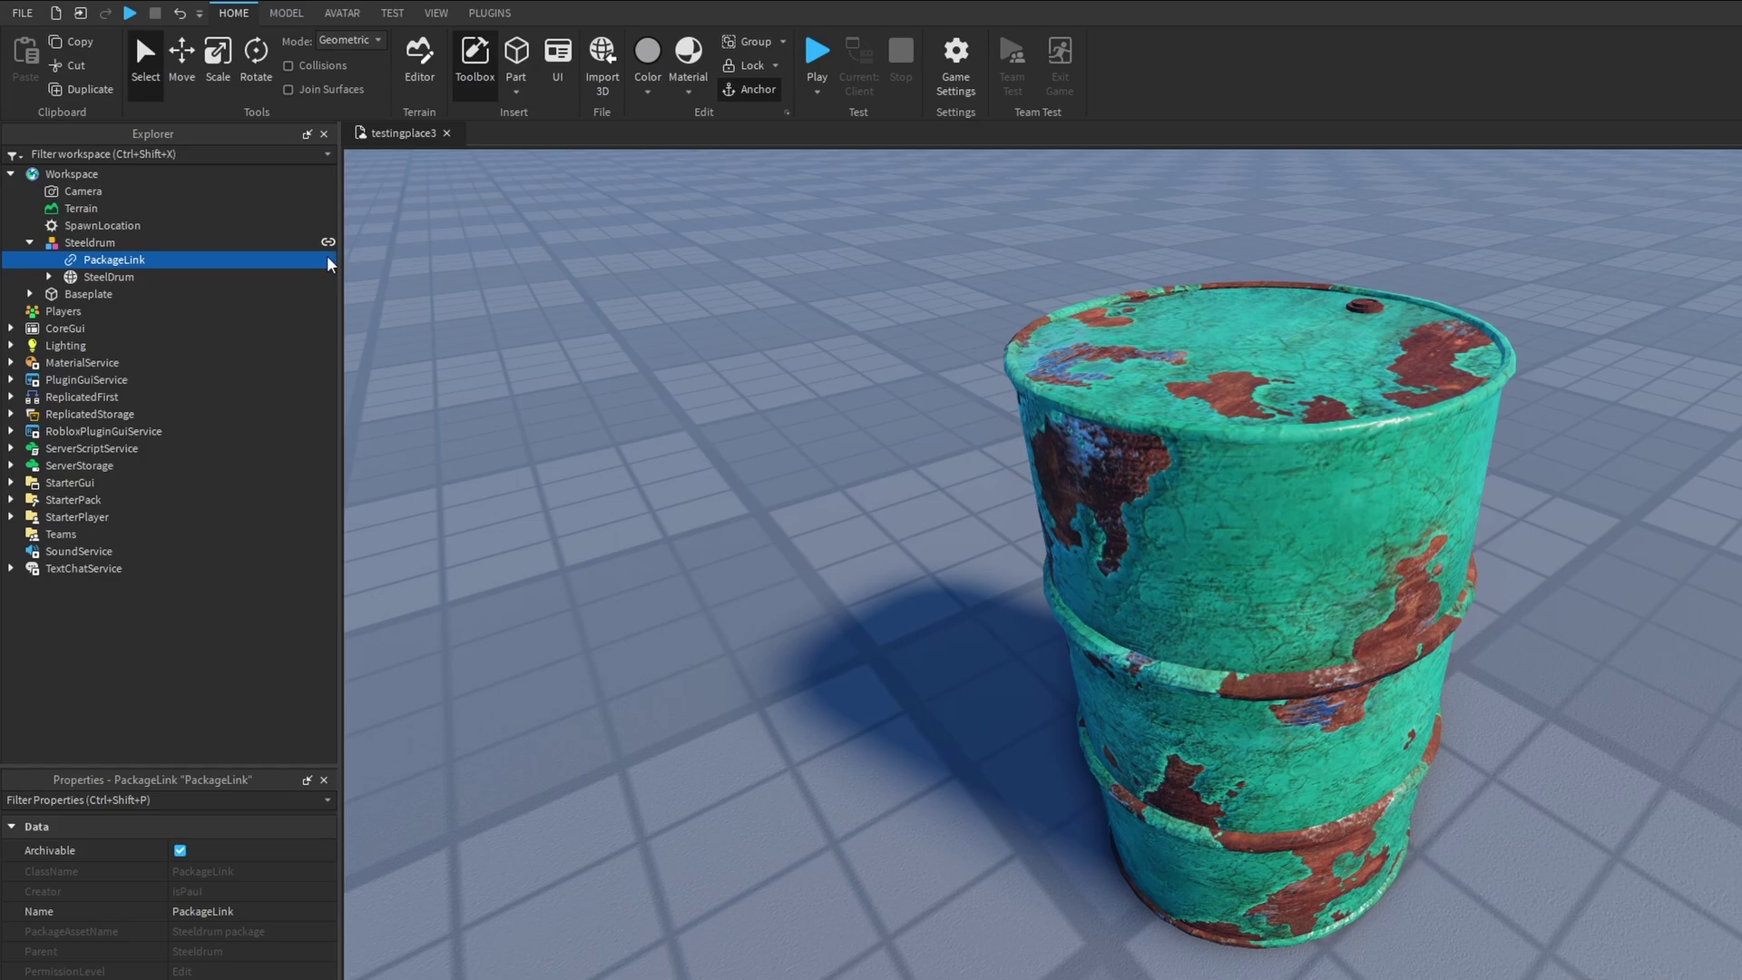
mouse_move(332, 253)
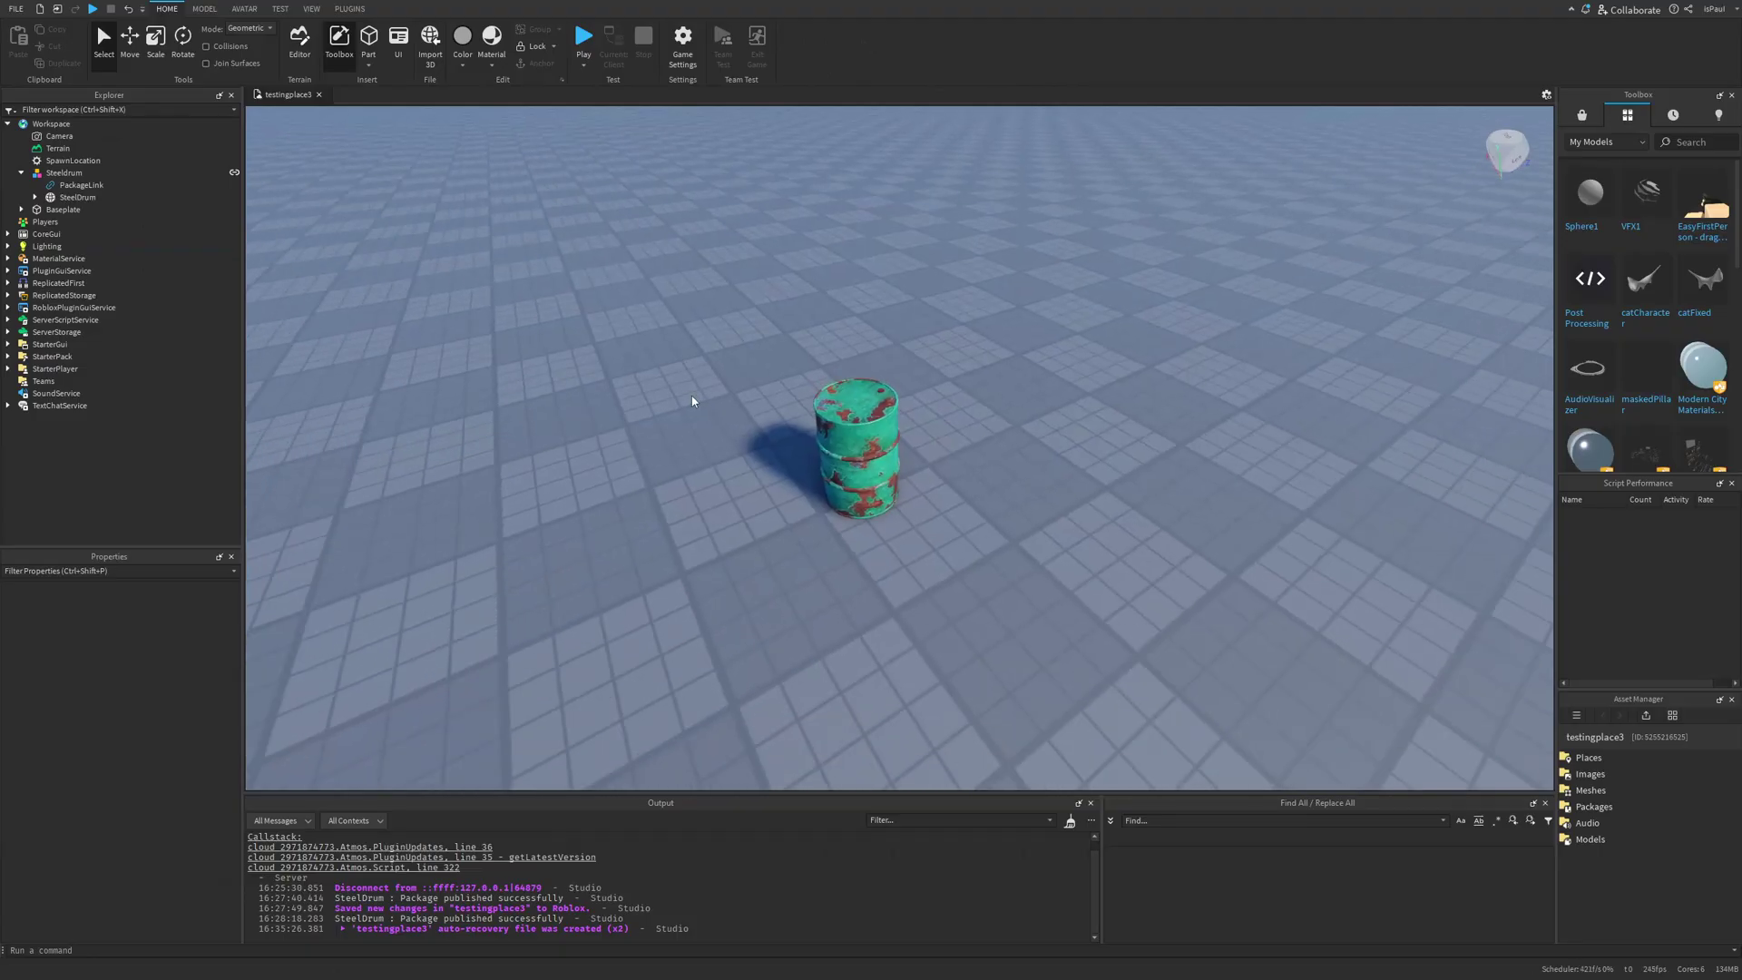
- Duplicate the Steeldrum package twice and space the copies in a row along the Z axis, at about 7.1 and 14.1
click(1148, 612)
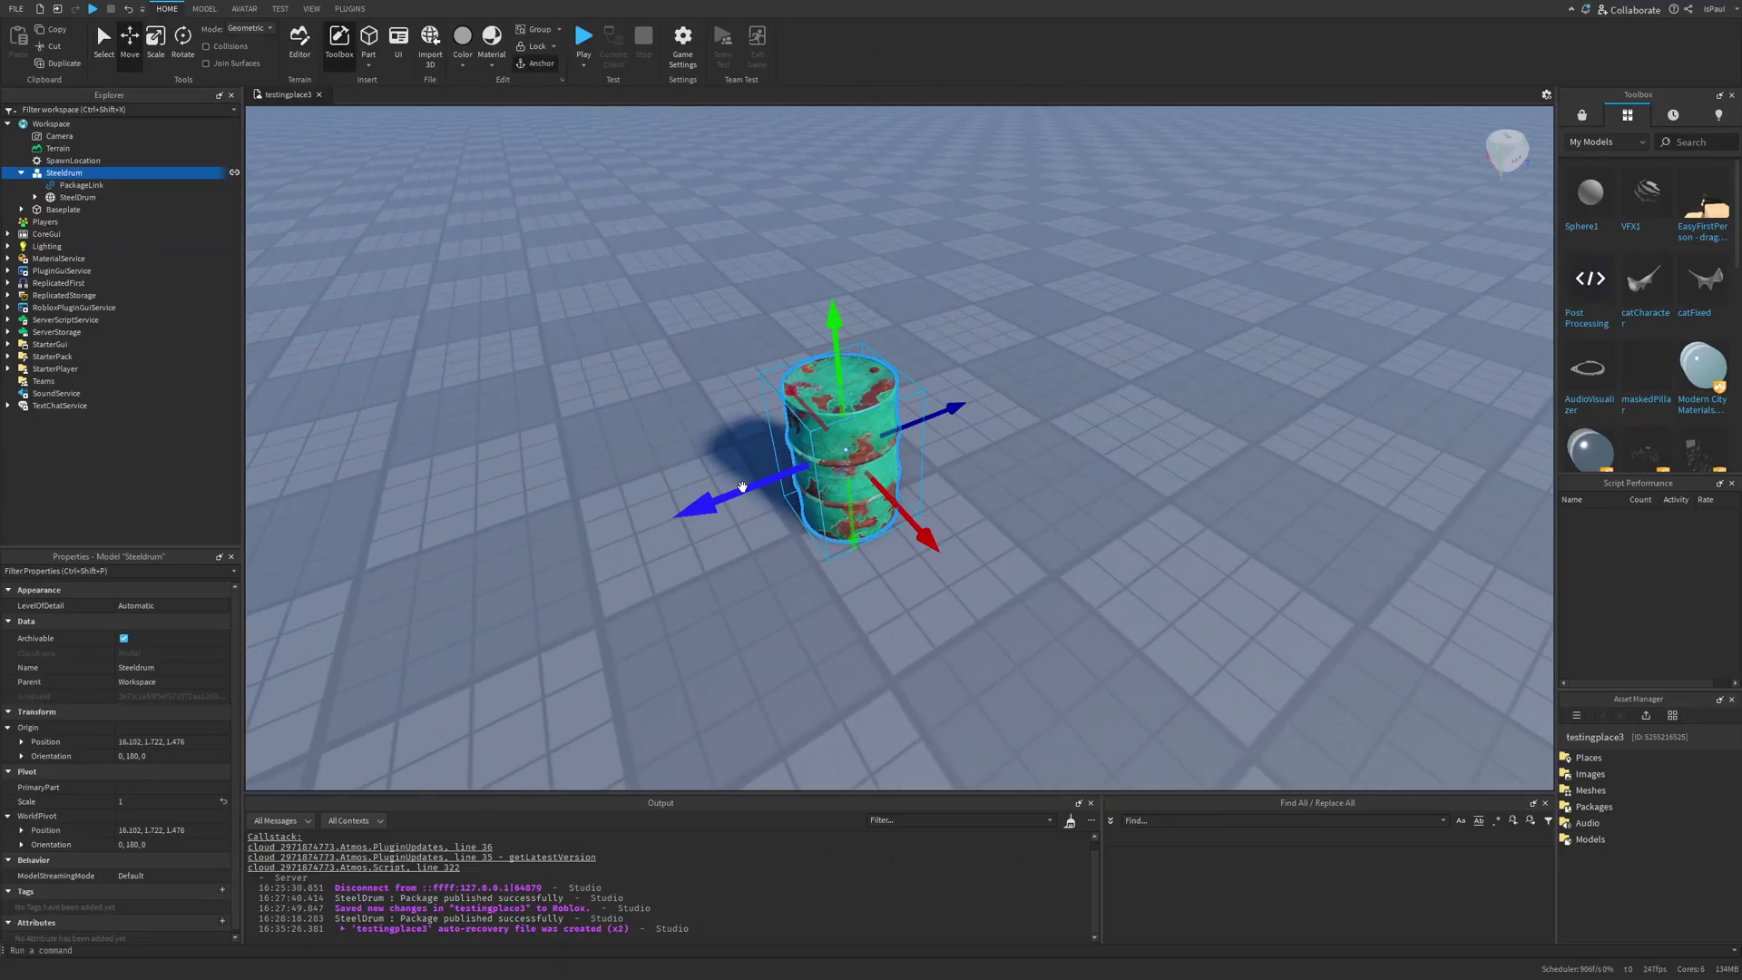
key(ctrl+d)
drag(742, 487, 934, 381)
key(ctrl+d)
drag(956, 459, 1315, 449)
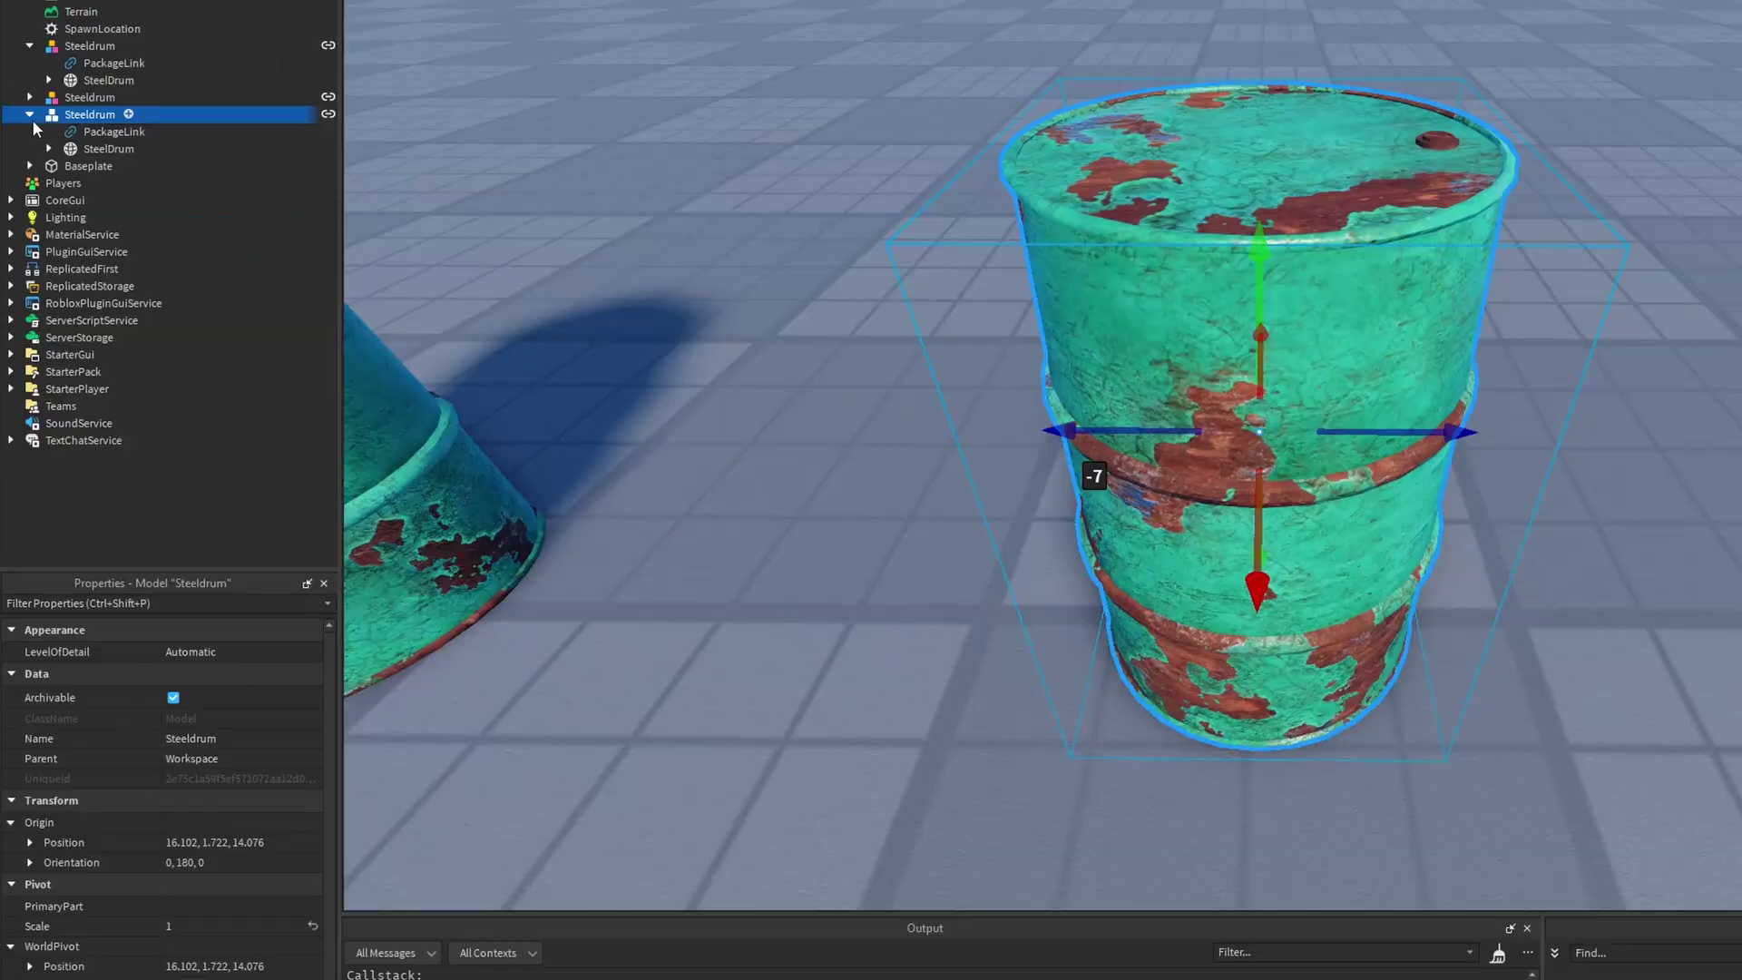
- Disable AutoUpdate on the PackageLink of the last Steeldrum copy in the row
click(22, 221)
click(80, 233)
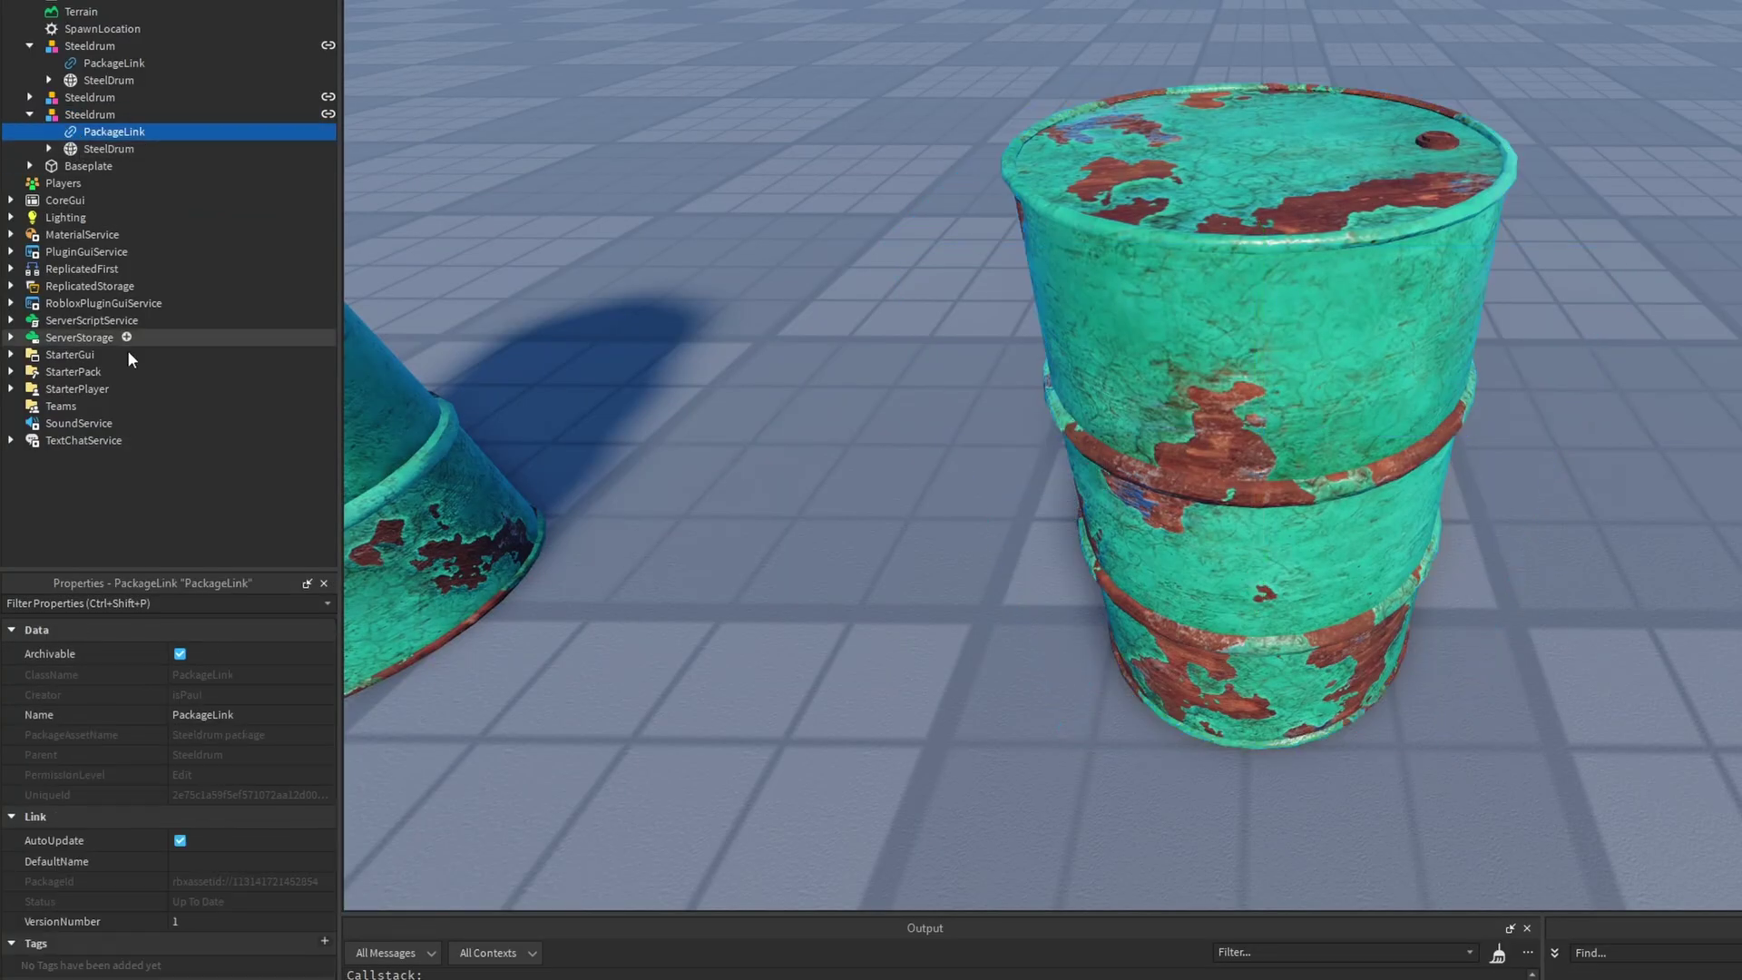
click(179, 840)
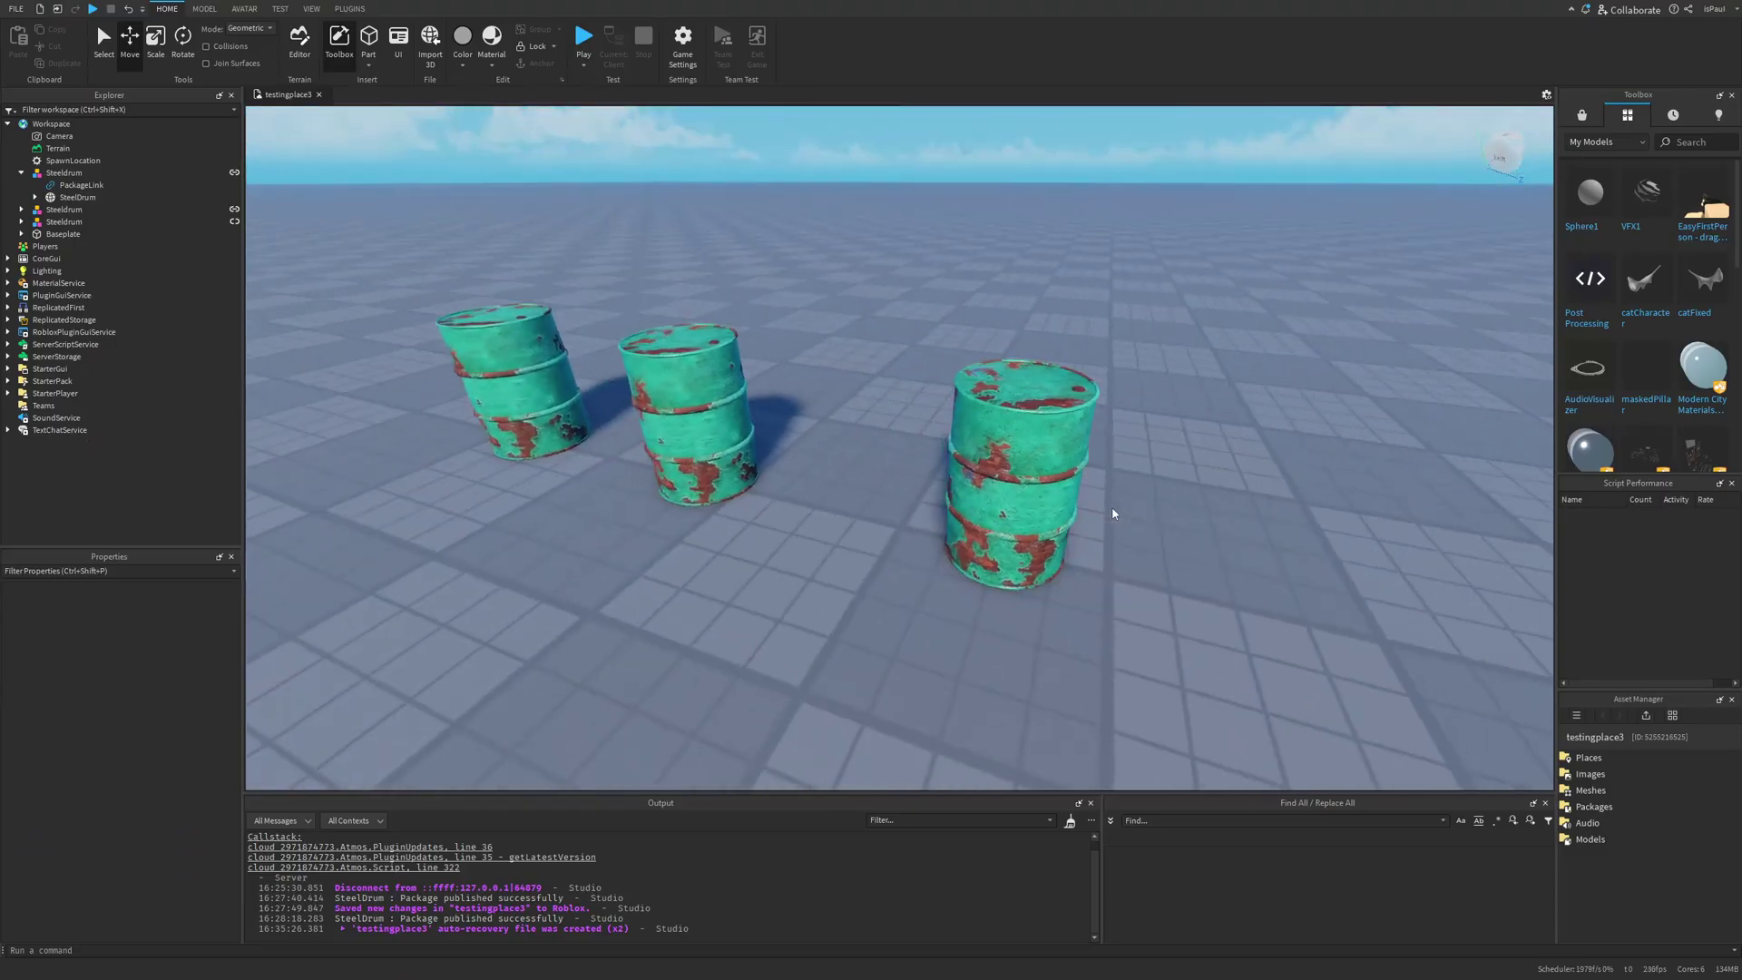
- Select the middle Steeldrum copy in the row and focus on it
scroll(1112, 506, down, 3)
right_drag(1112, 506, 1026, 575)
scroll(1025, 452, up, 3)
scroll(1091, 461, down, 3)
scroll(1025, 576, up, 2)
click(840, 528)
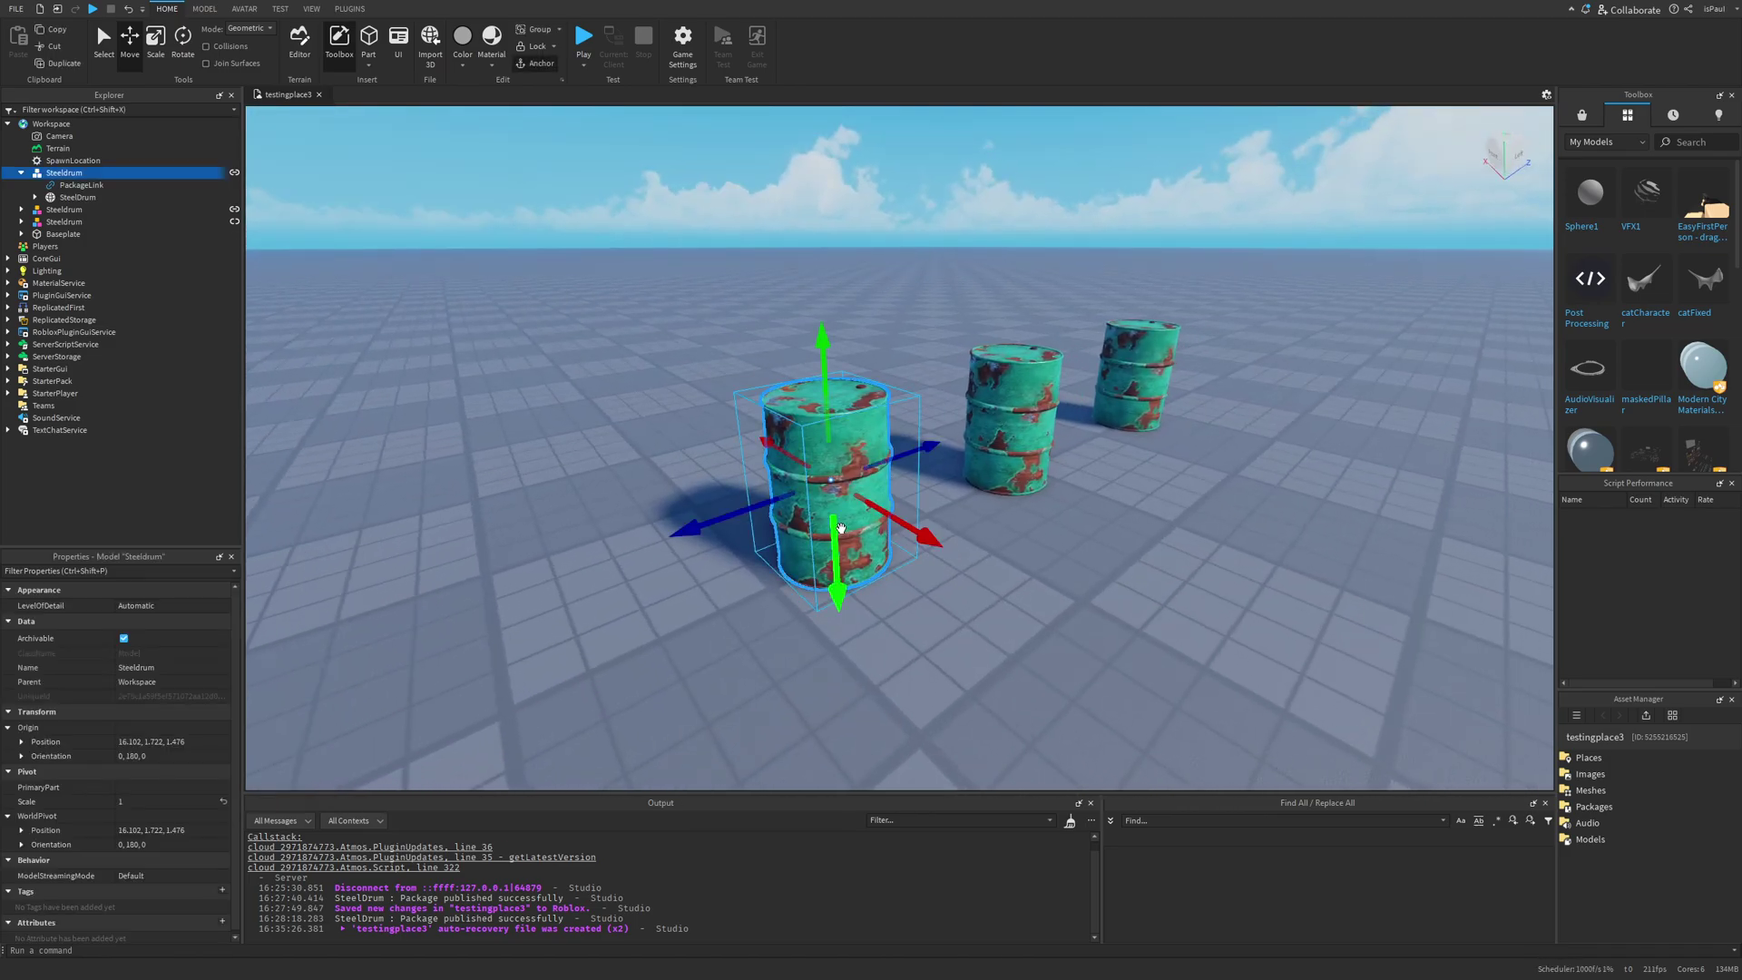
click(1014, 422)
key(f)
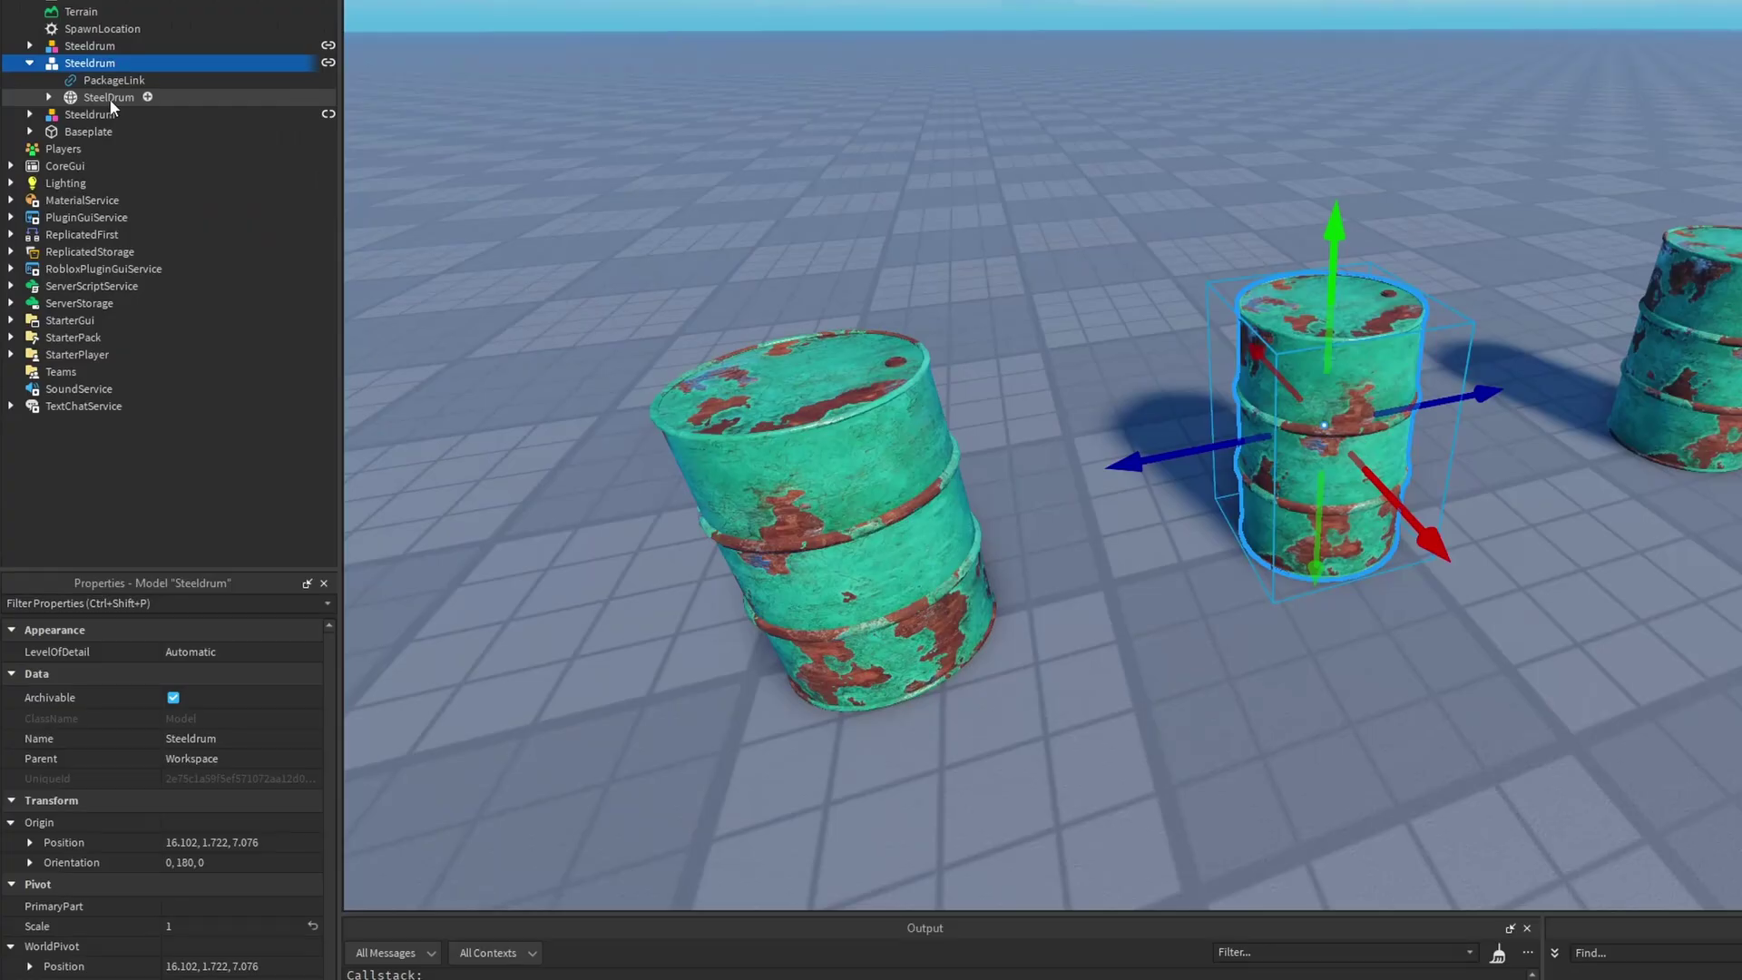
- Set the color of the middle drum's PBR_GreenPaintedMetal surface appearance to 255, 204, 133 and keep the package modification
click(109, 98)
click(43, 97)
click(130, 132)
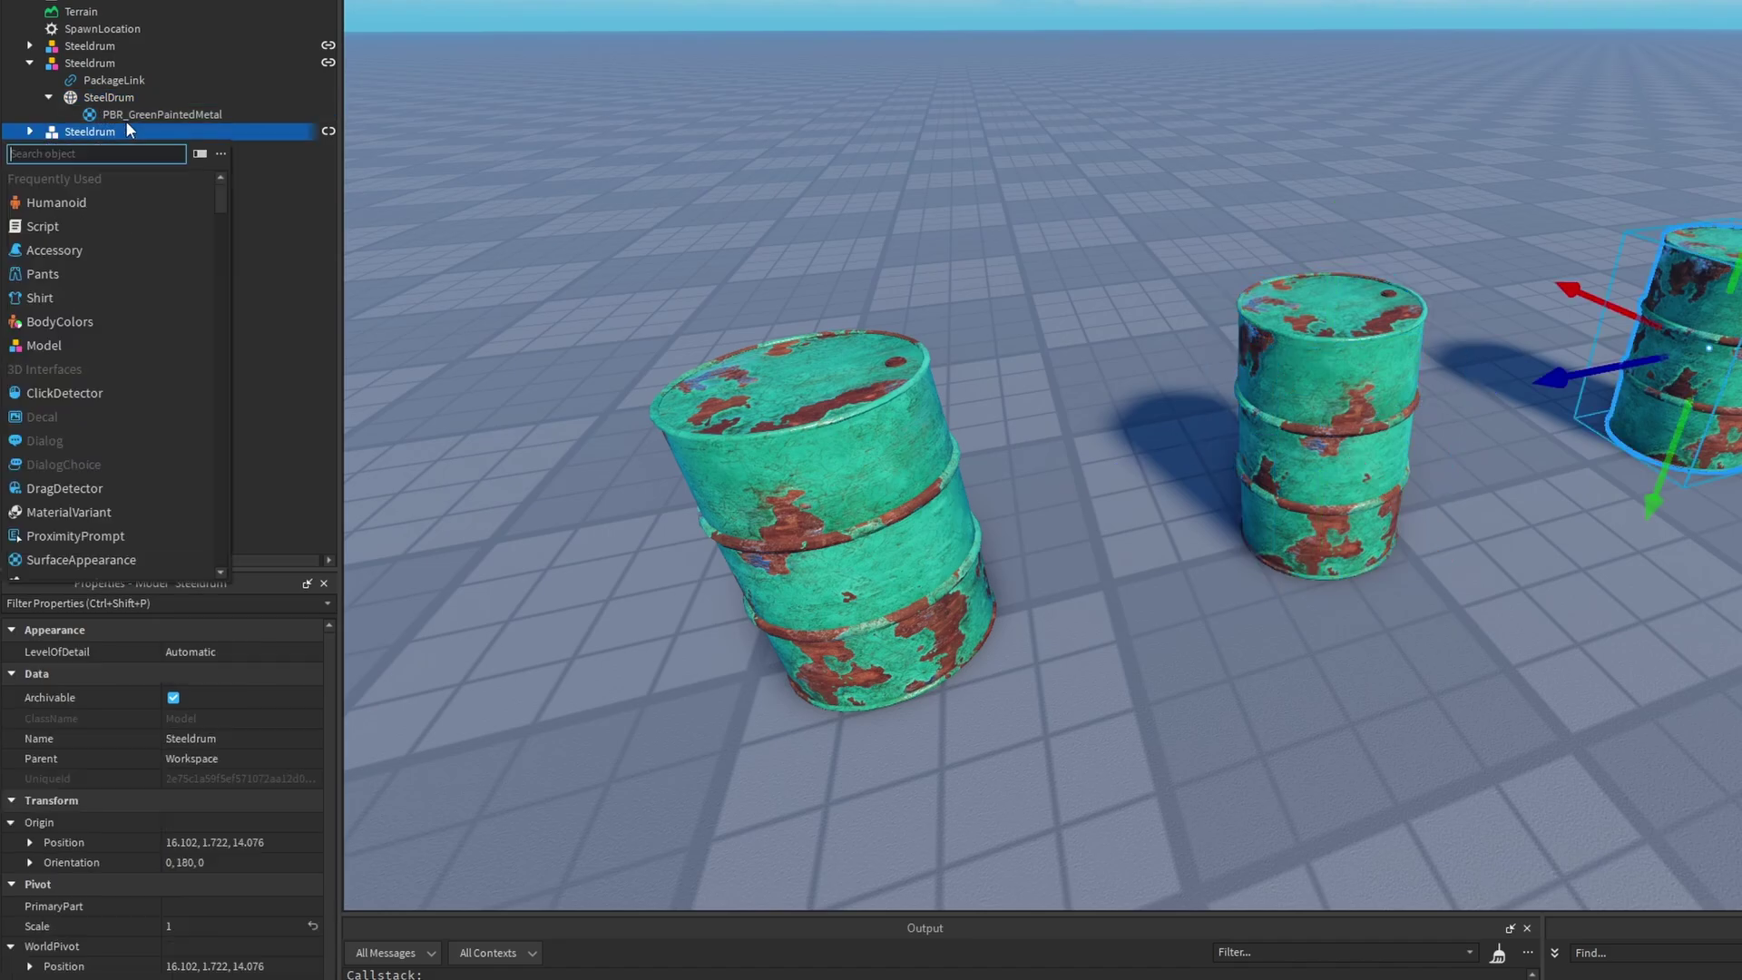
click(168, 115)
click(180, 674)
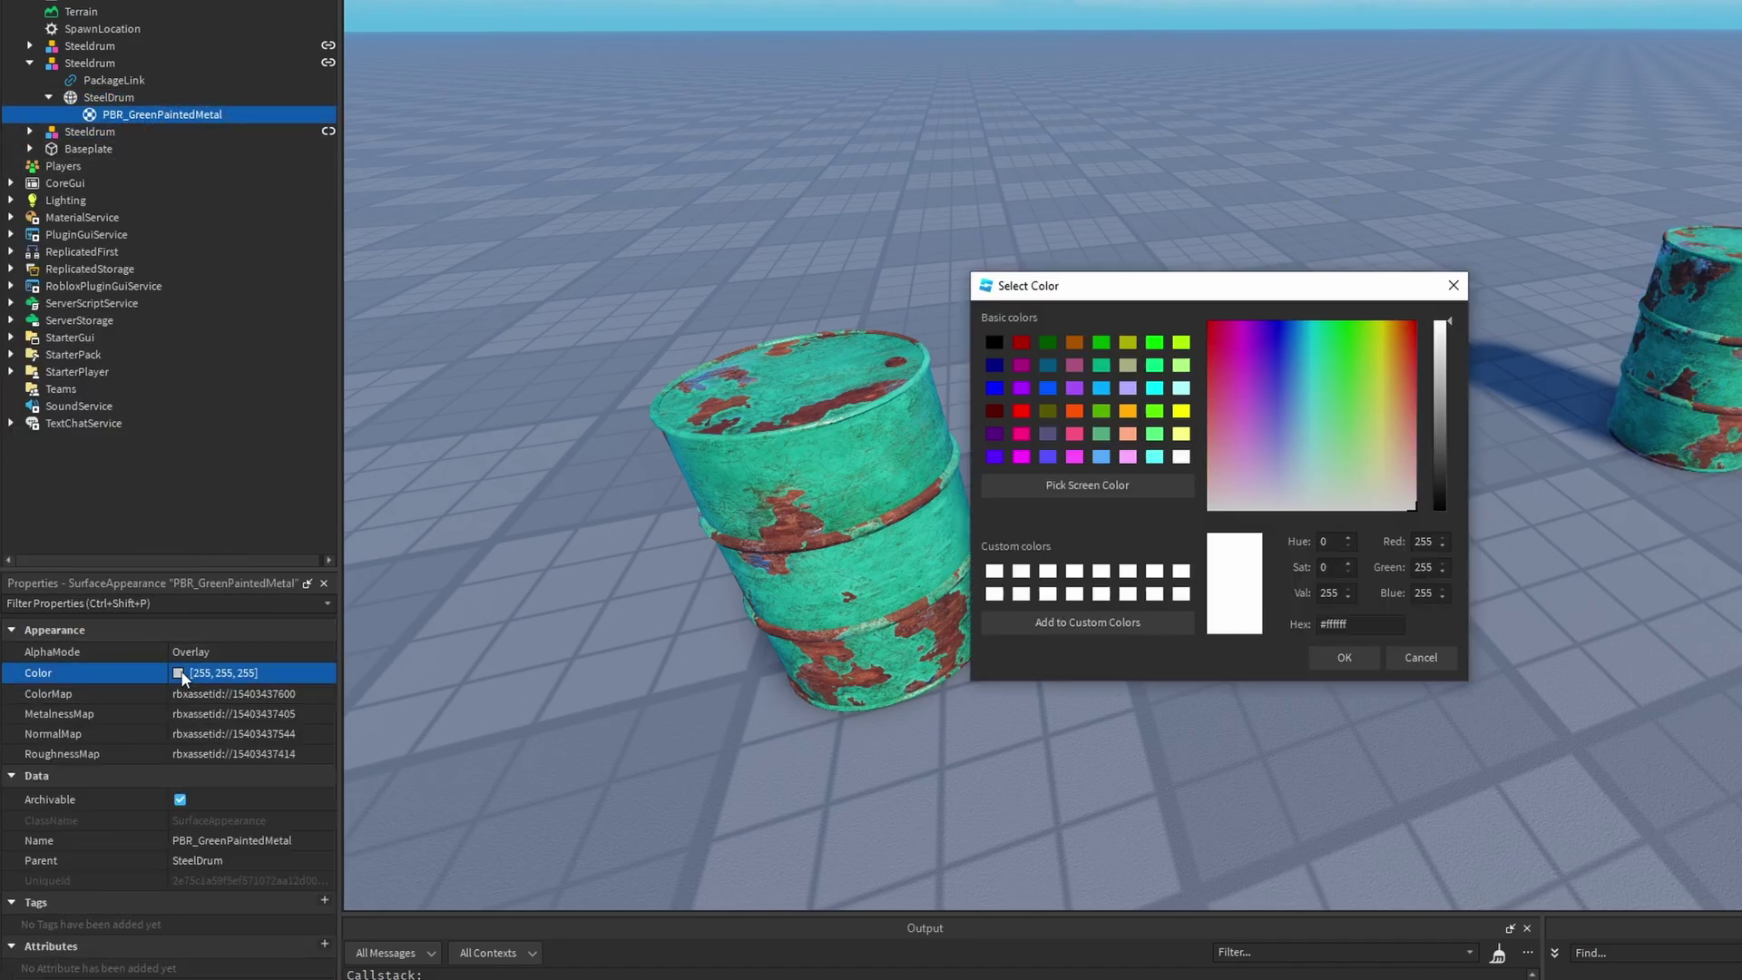
drag(1223, 357, 1380, 442)
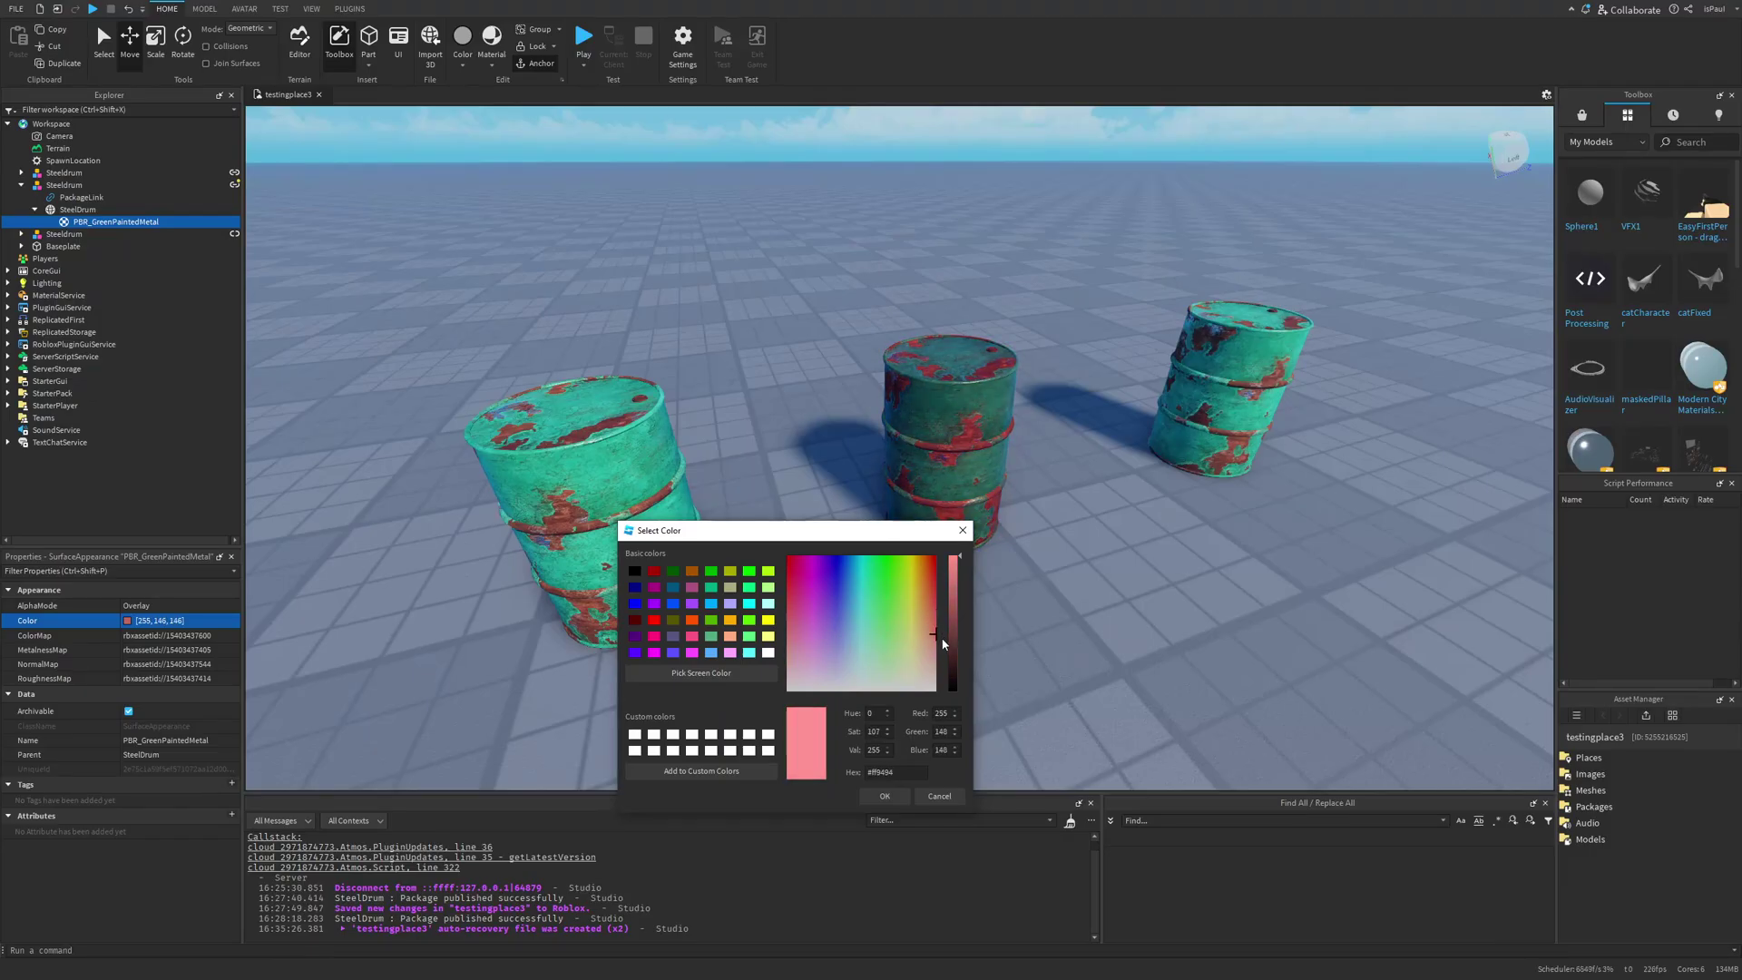
drag(910, 642, 920, 627)
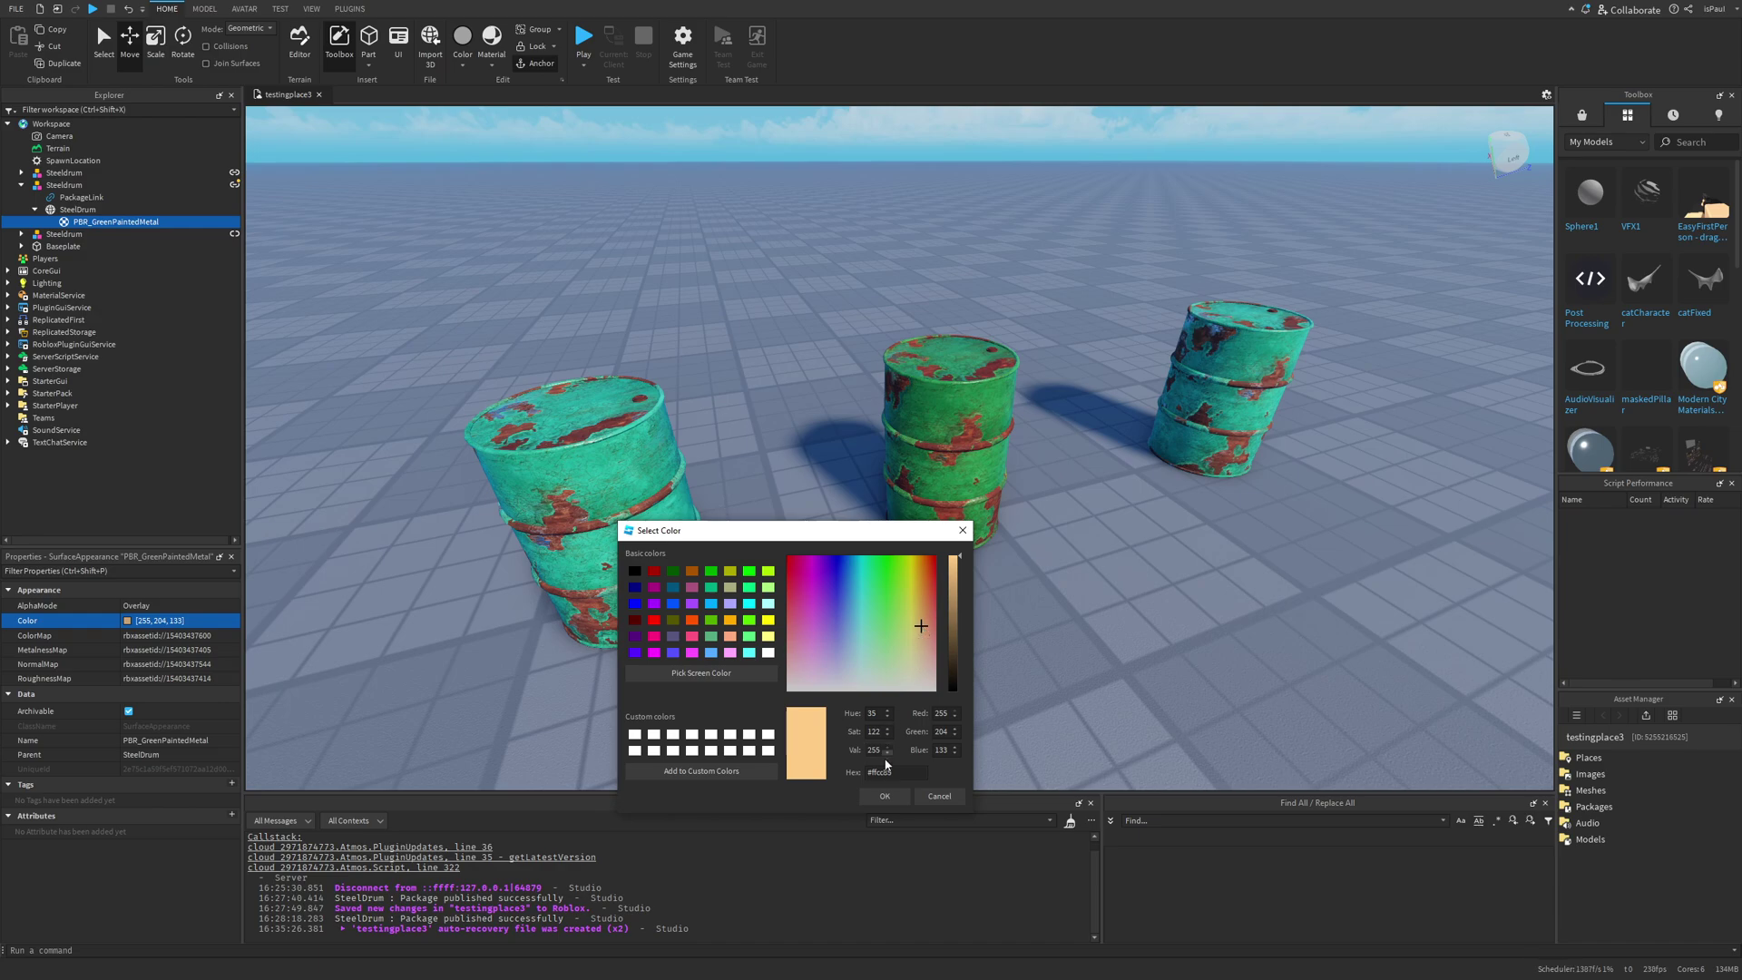
click(884, 797)
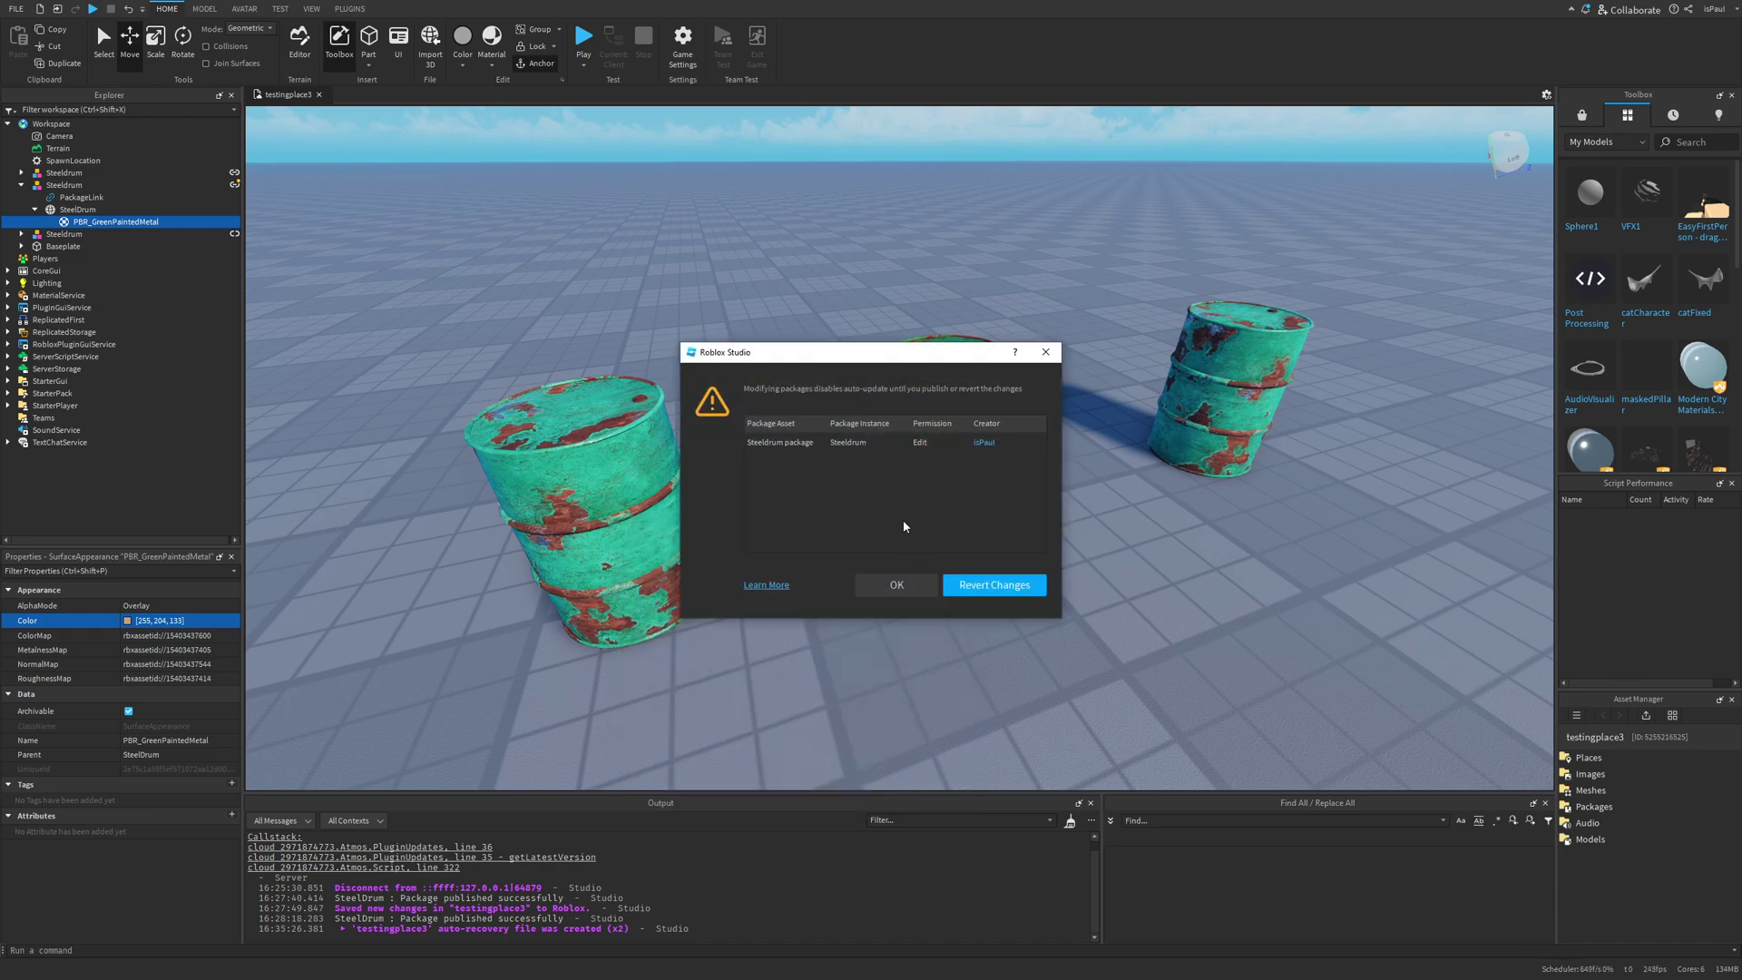
drag(870, 352, 653, 218)
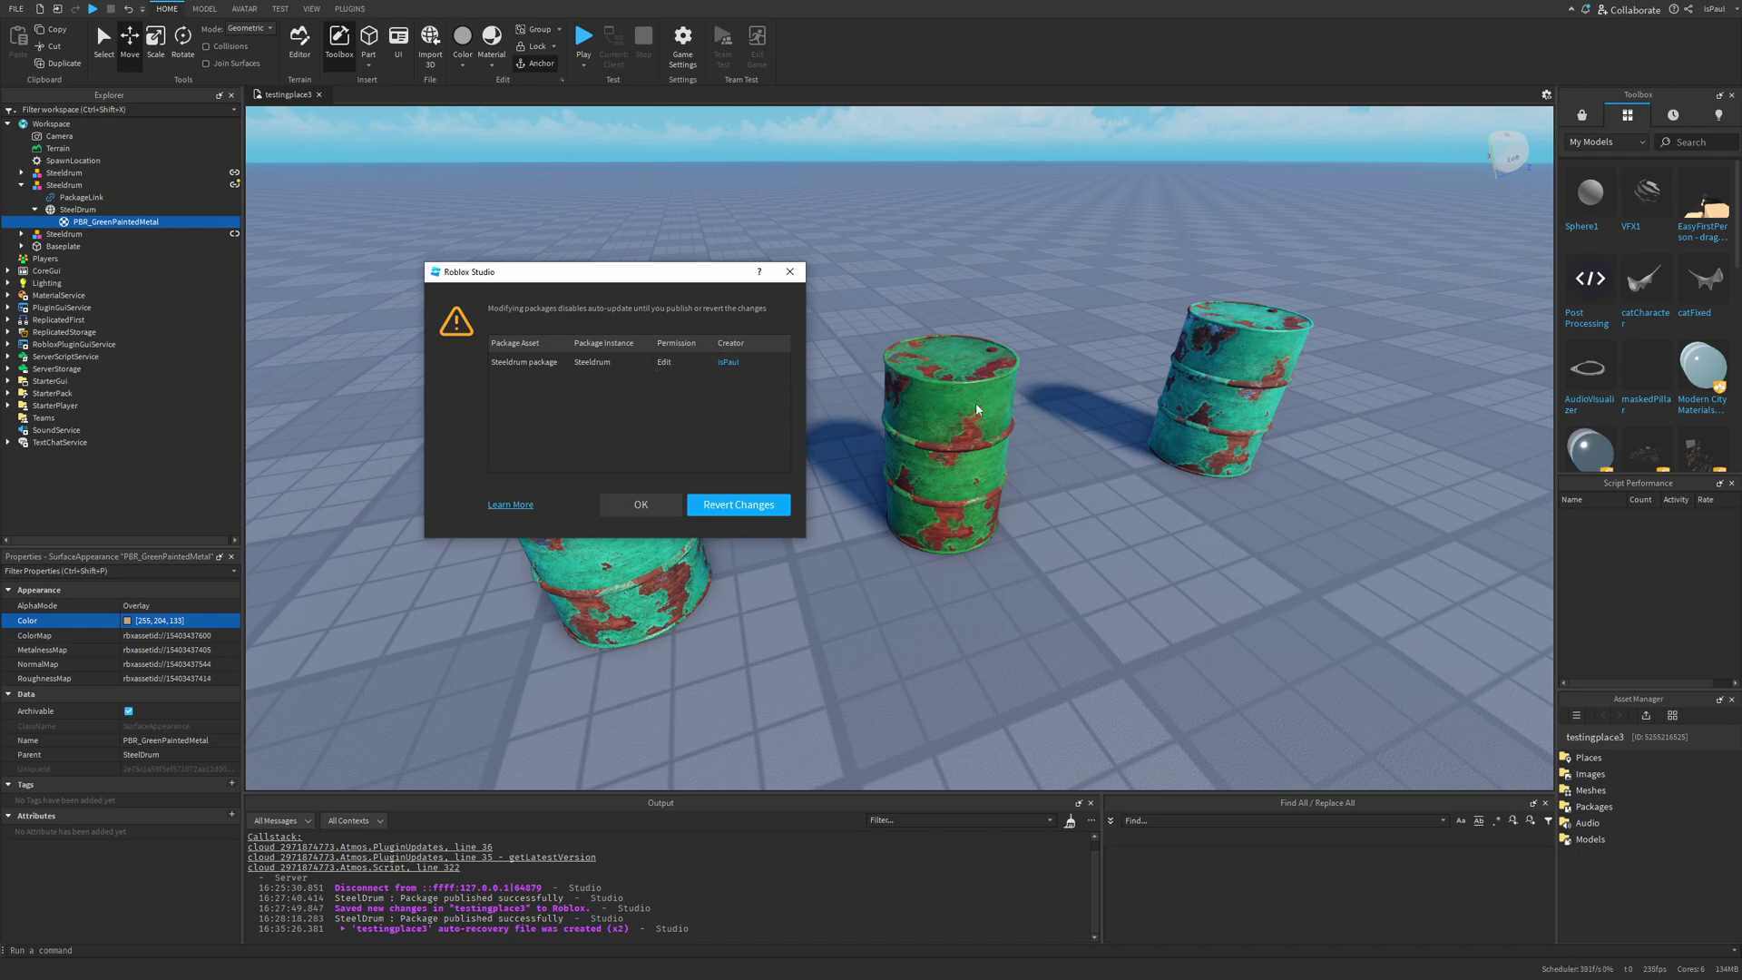
click(640, 505)
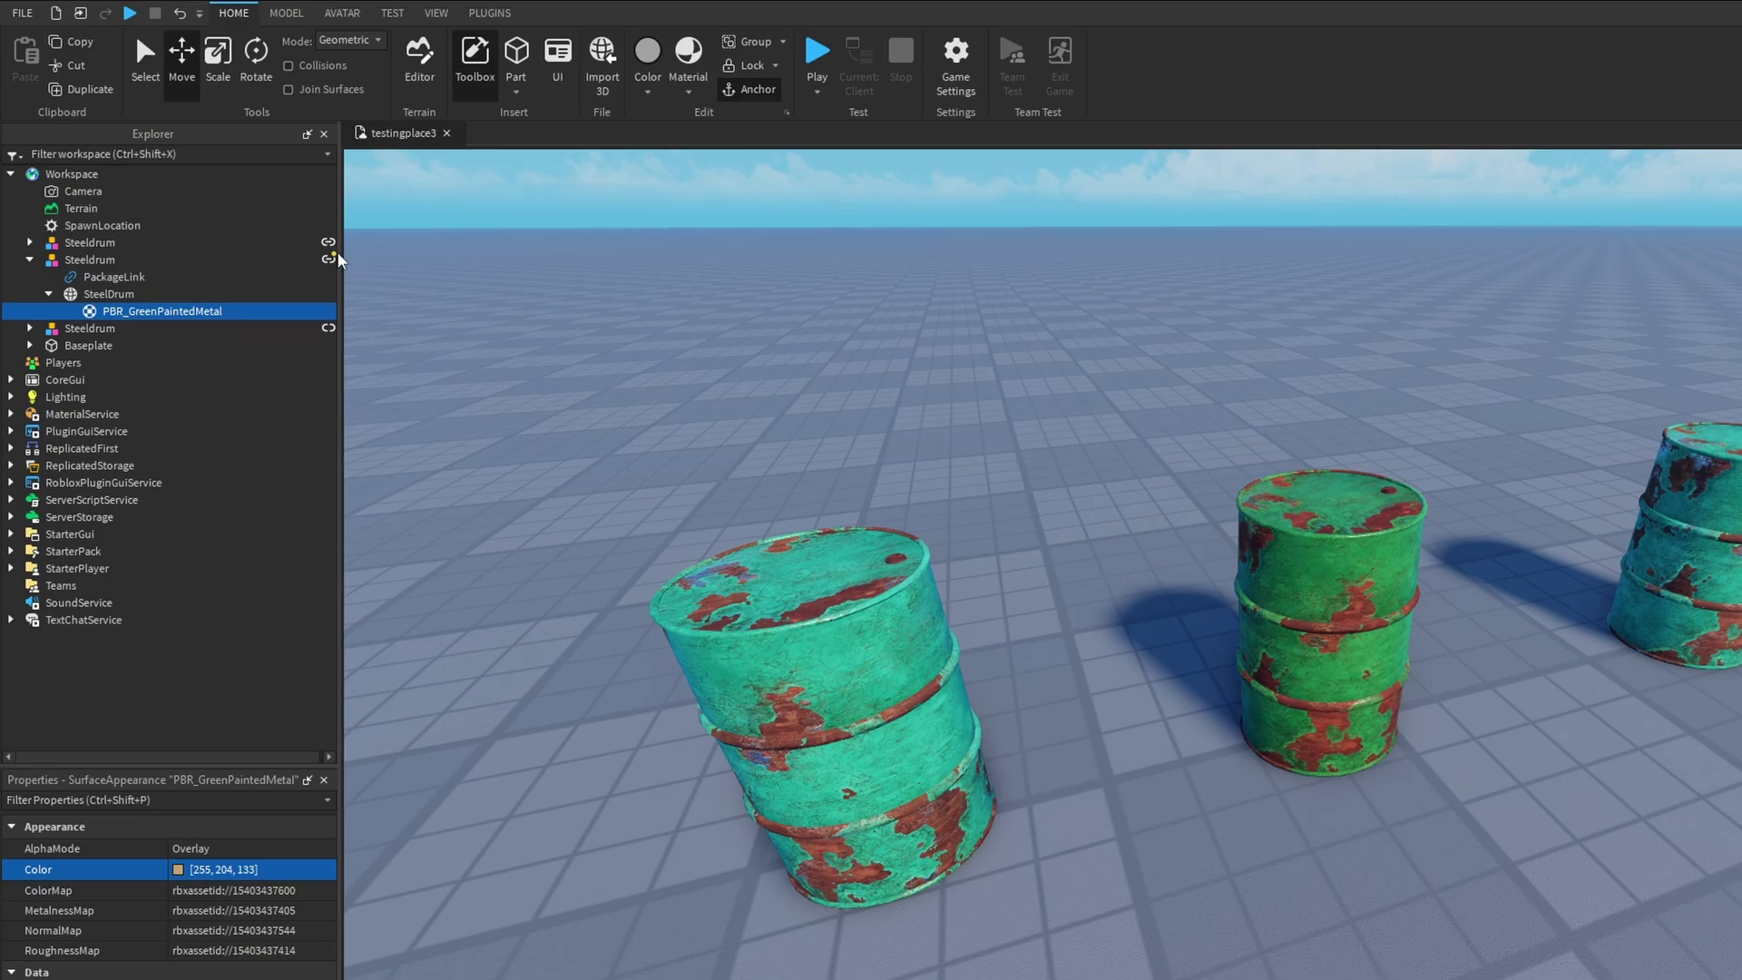
- Examine the modified Steeldrum's package indicator and compare the appearance of the three drums
click(338, 261)
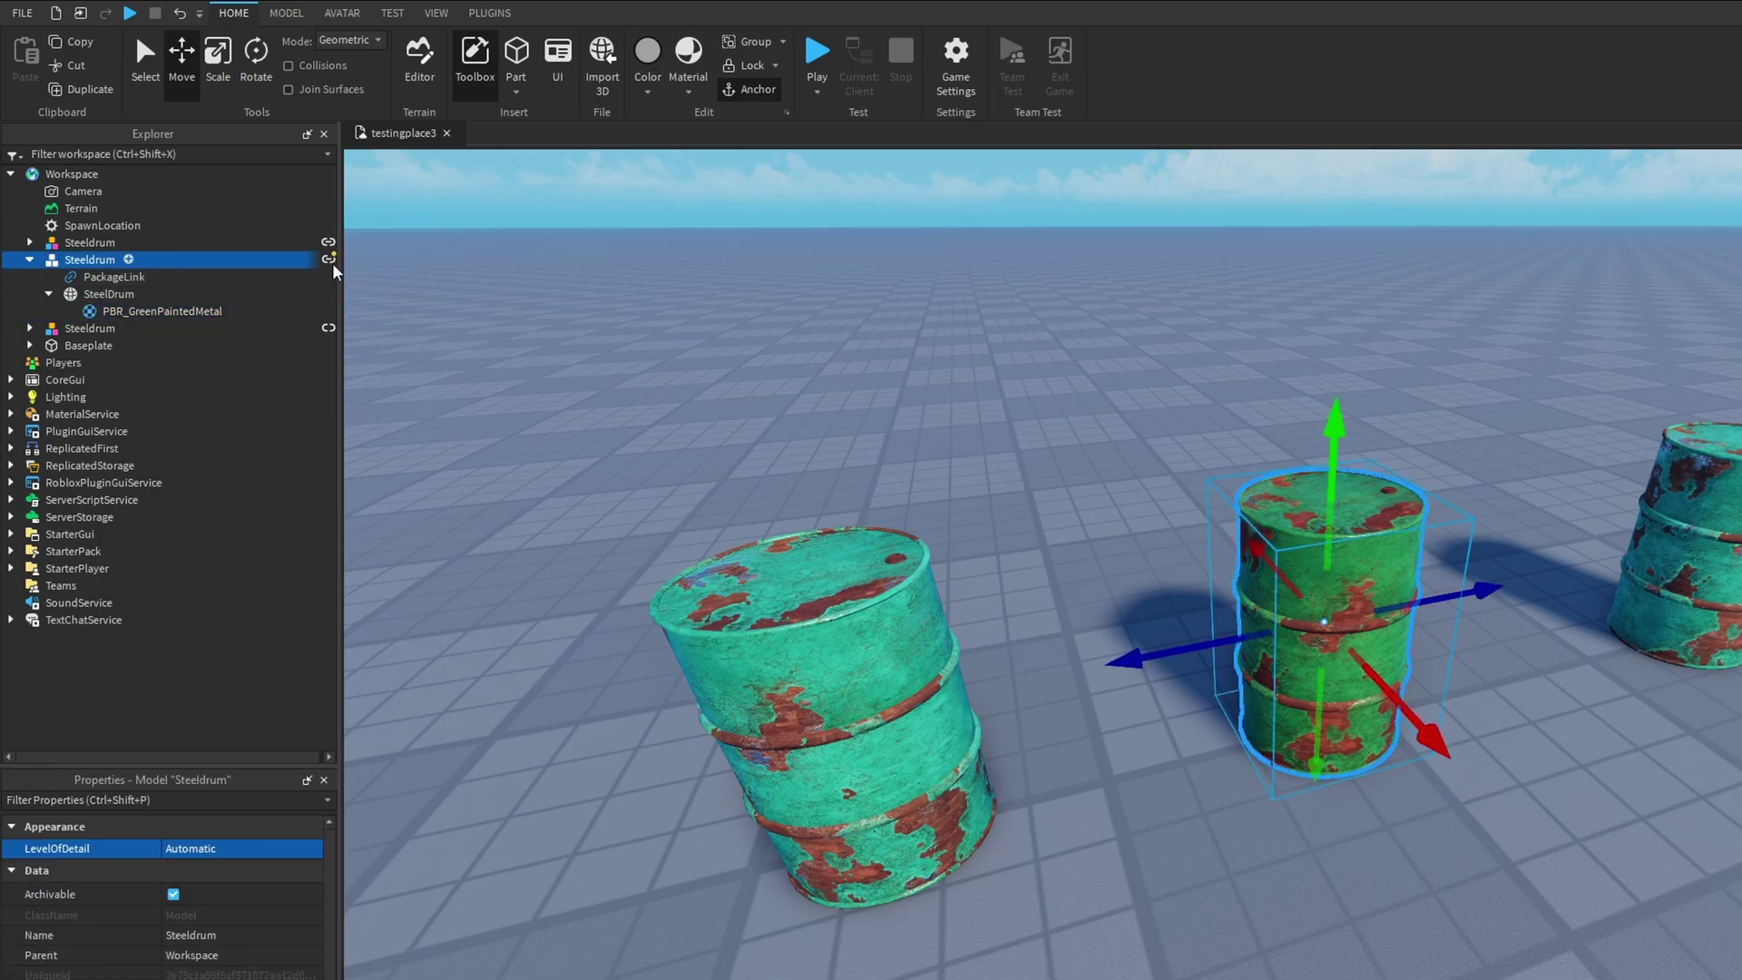
mouse_move(330, 266)
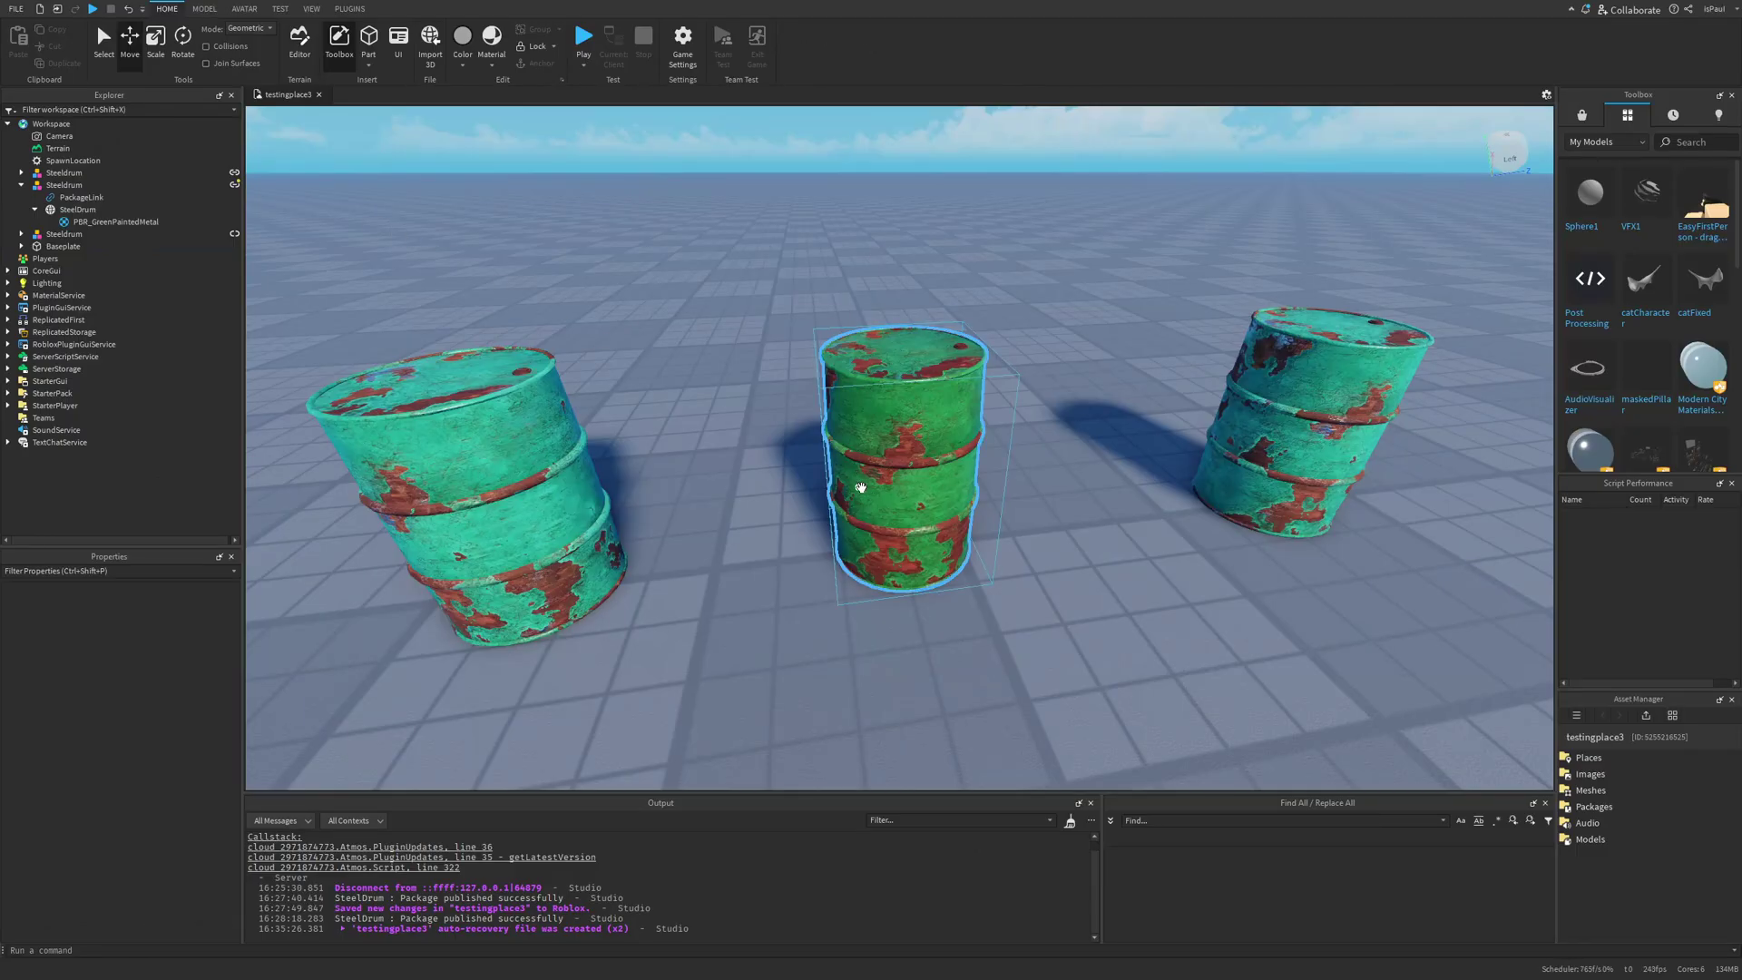
scroll(1096, 570, down, 5)
scroll(1096, 570, up, 5)
click(1071, 508)
key(f)
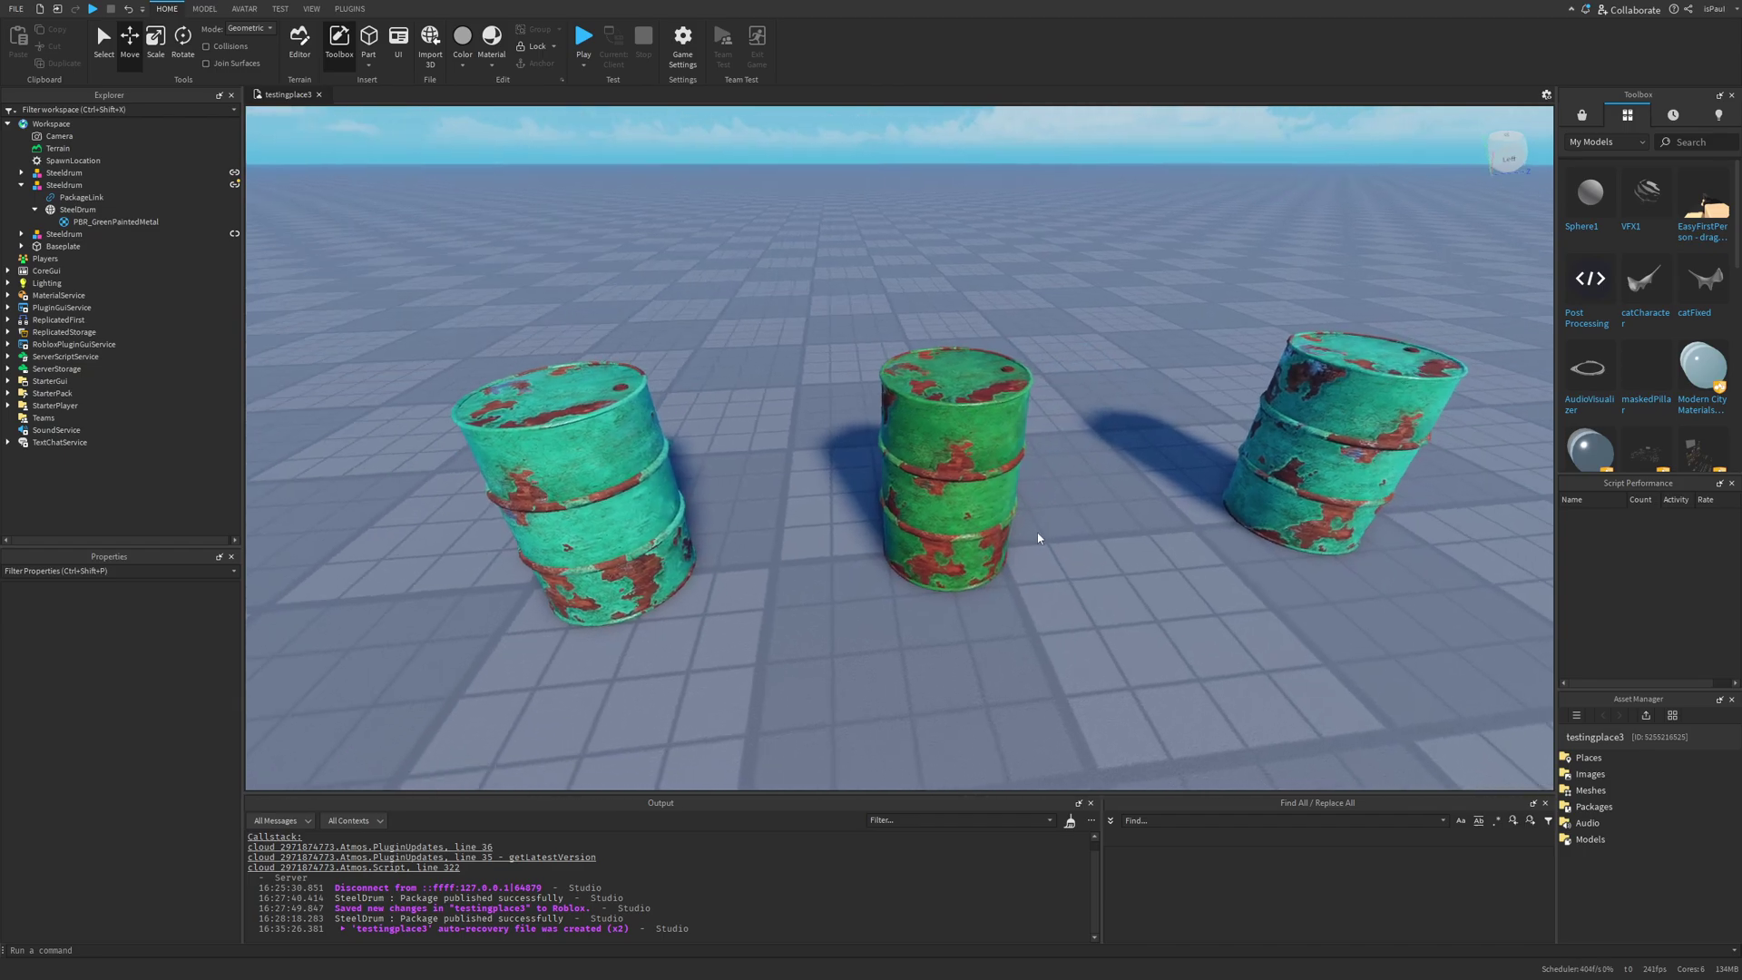
scroll(871, 486, down, 5)
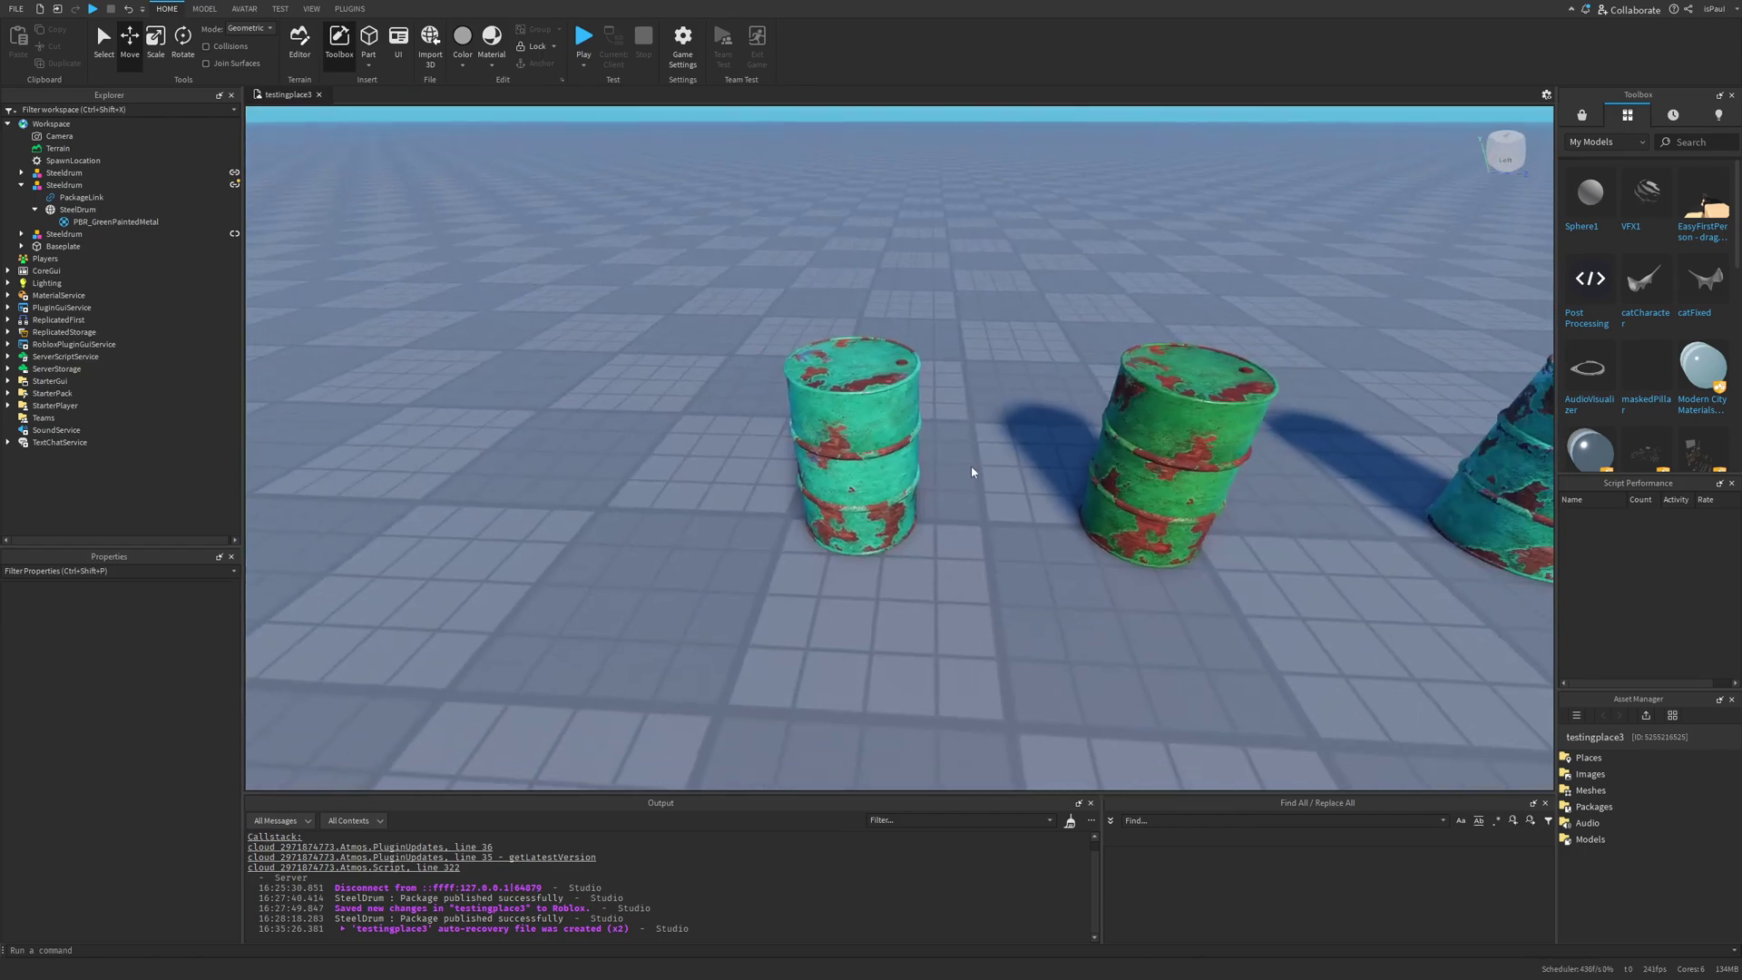
scroll(878, 475, up, 5)
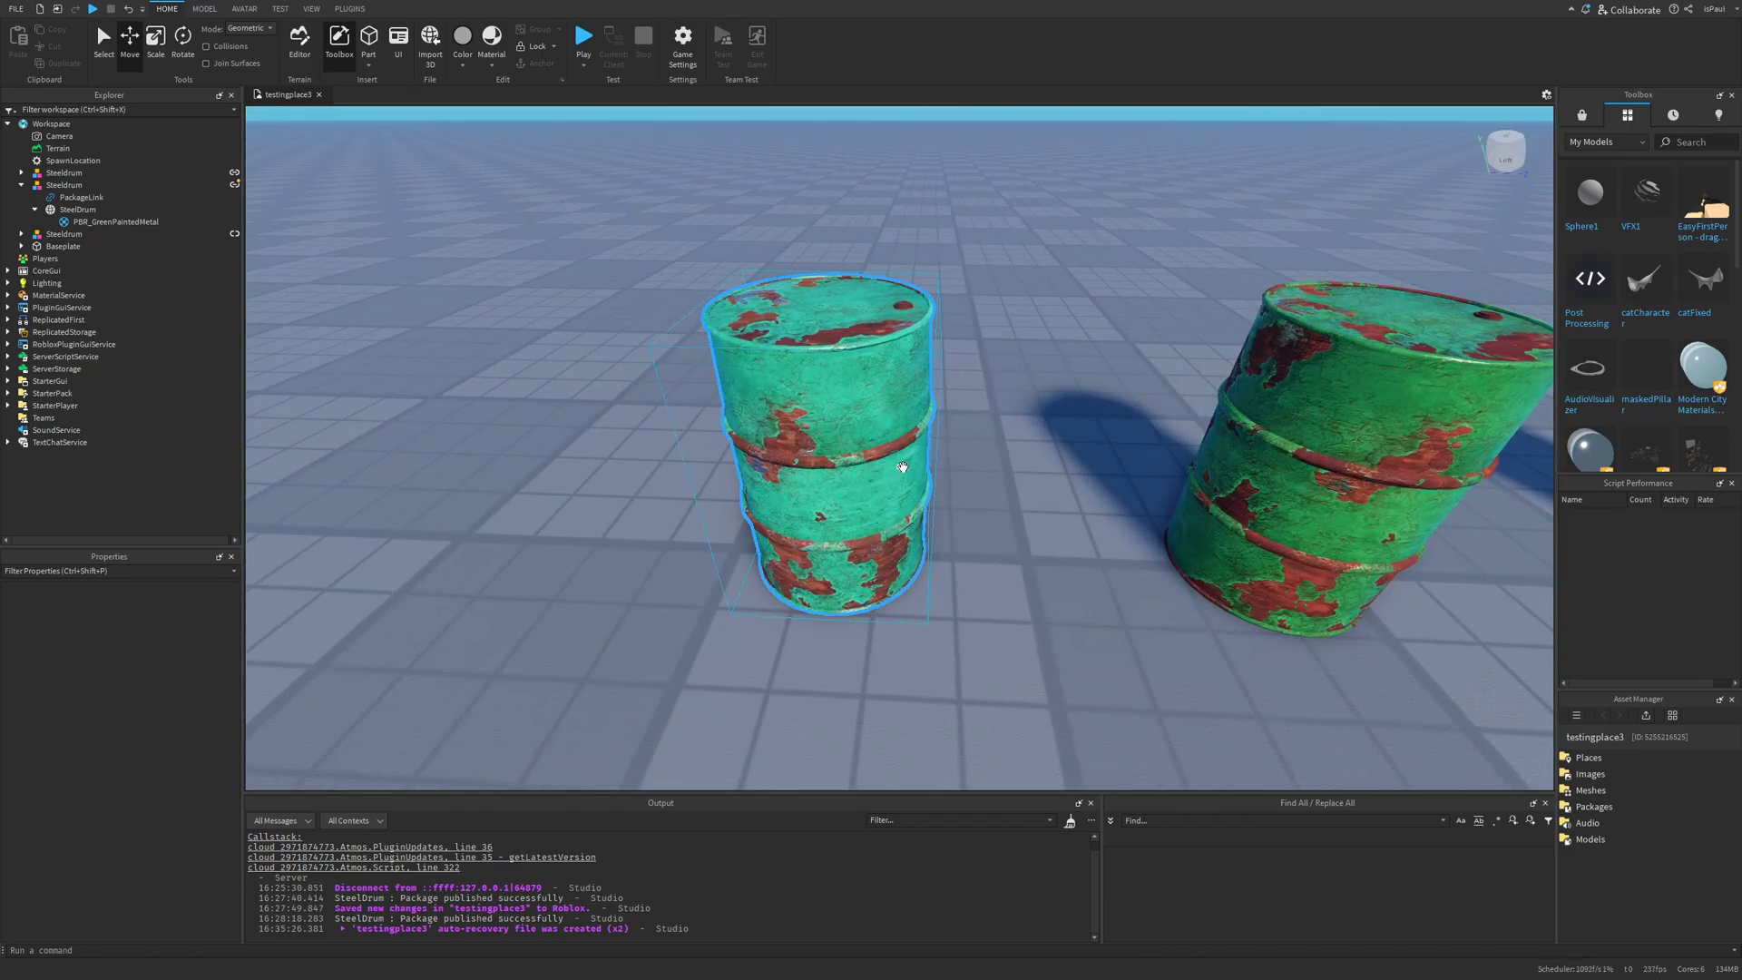
right_drag(882, 470, 1023, 521)
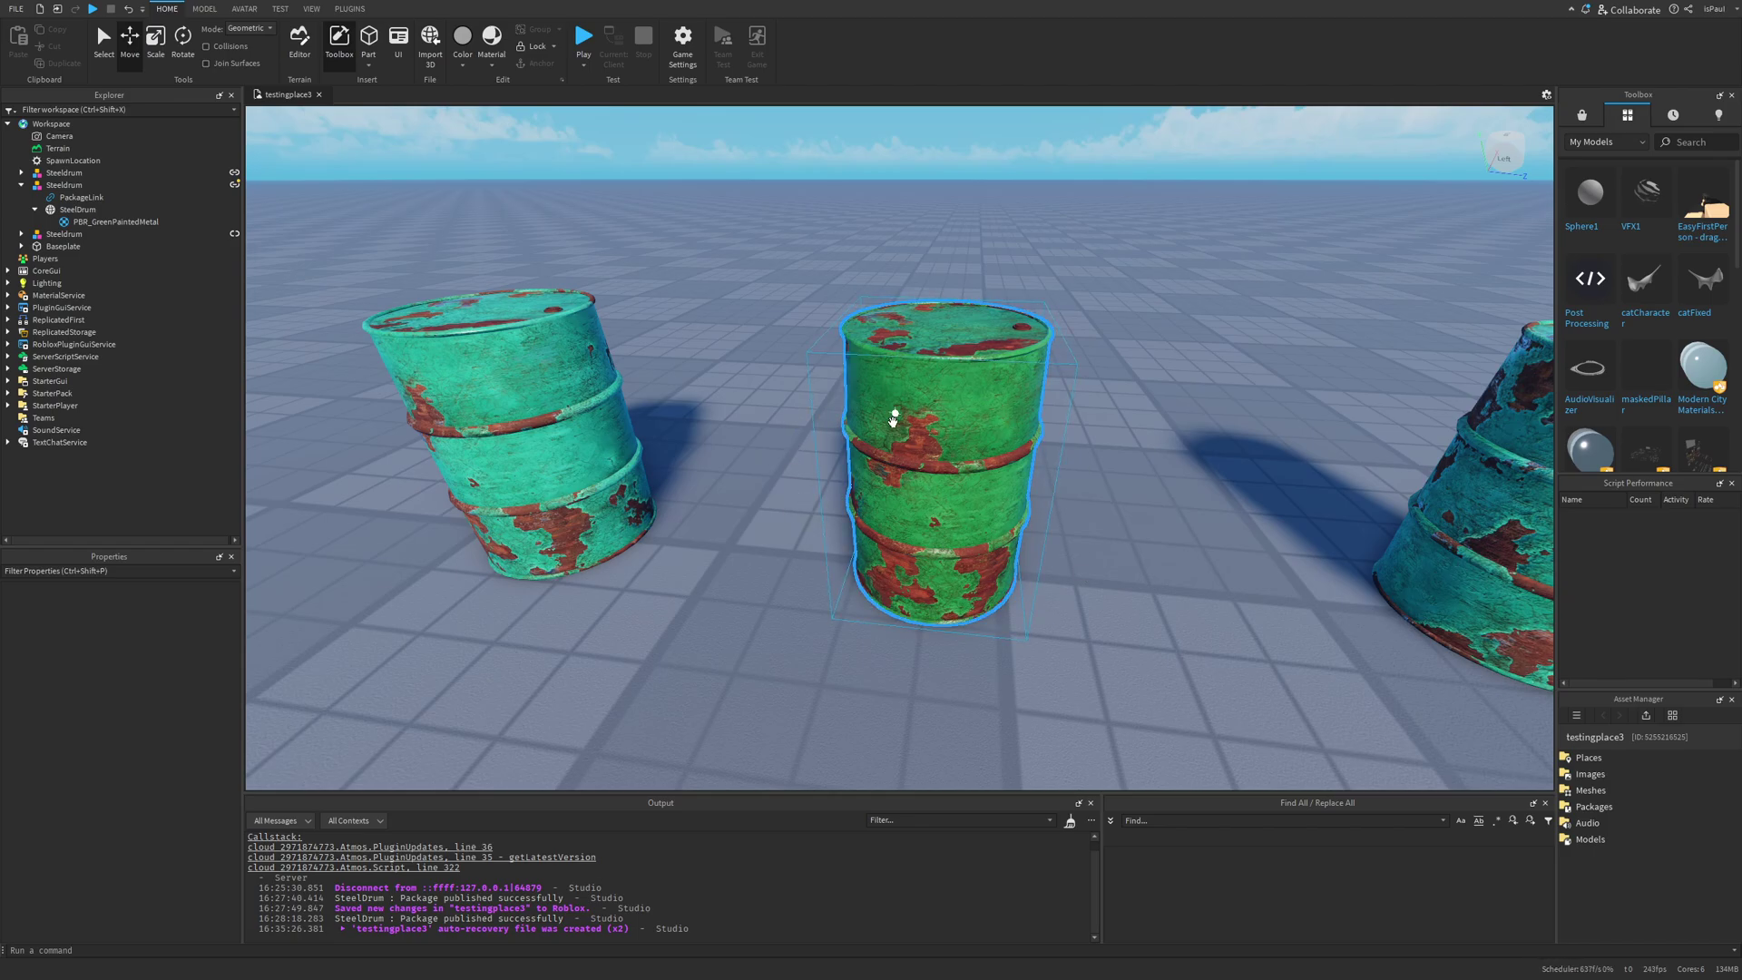
right_drag(933, 467, 760, 352)
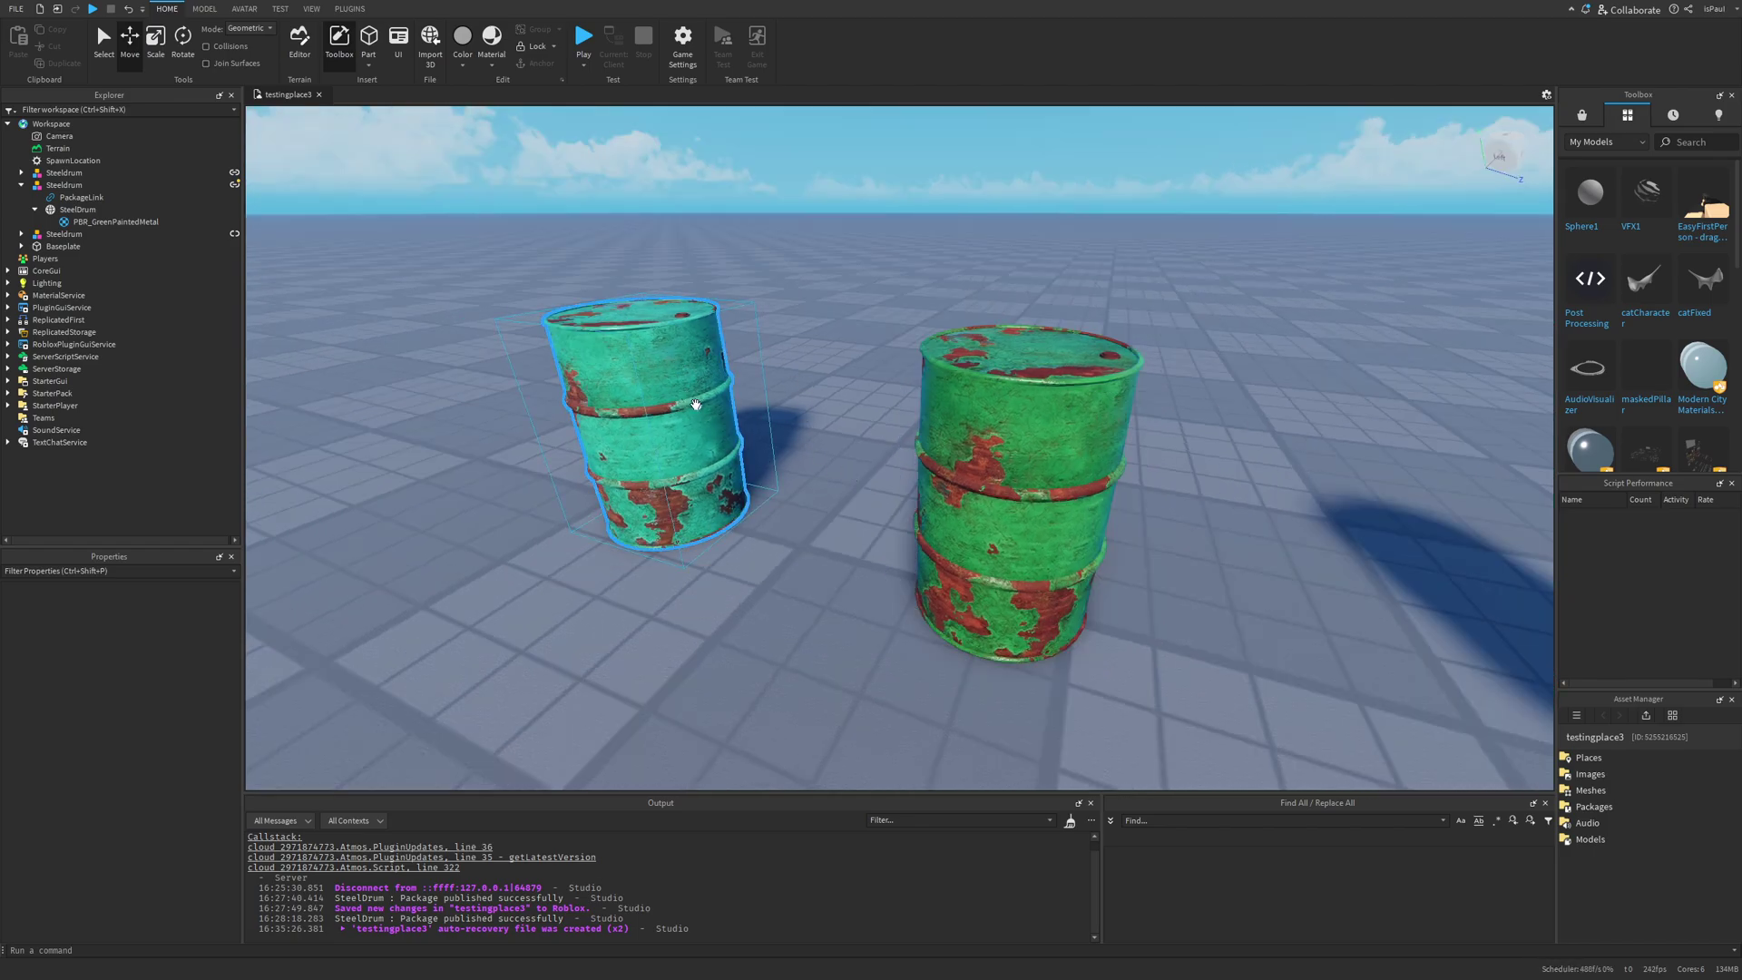
right_drag(956, 385, 934, 549)
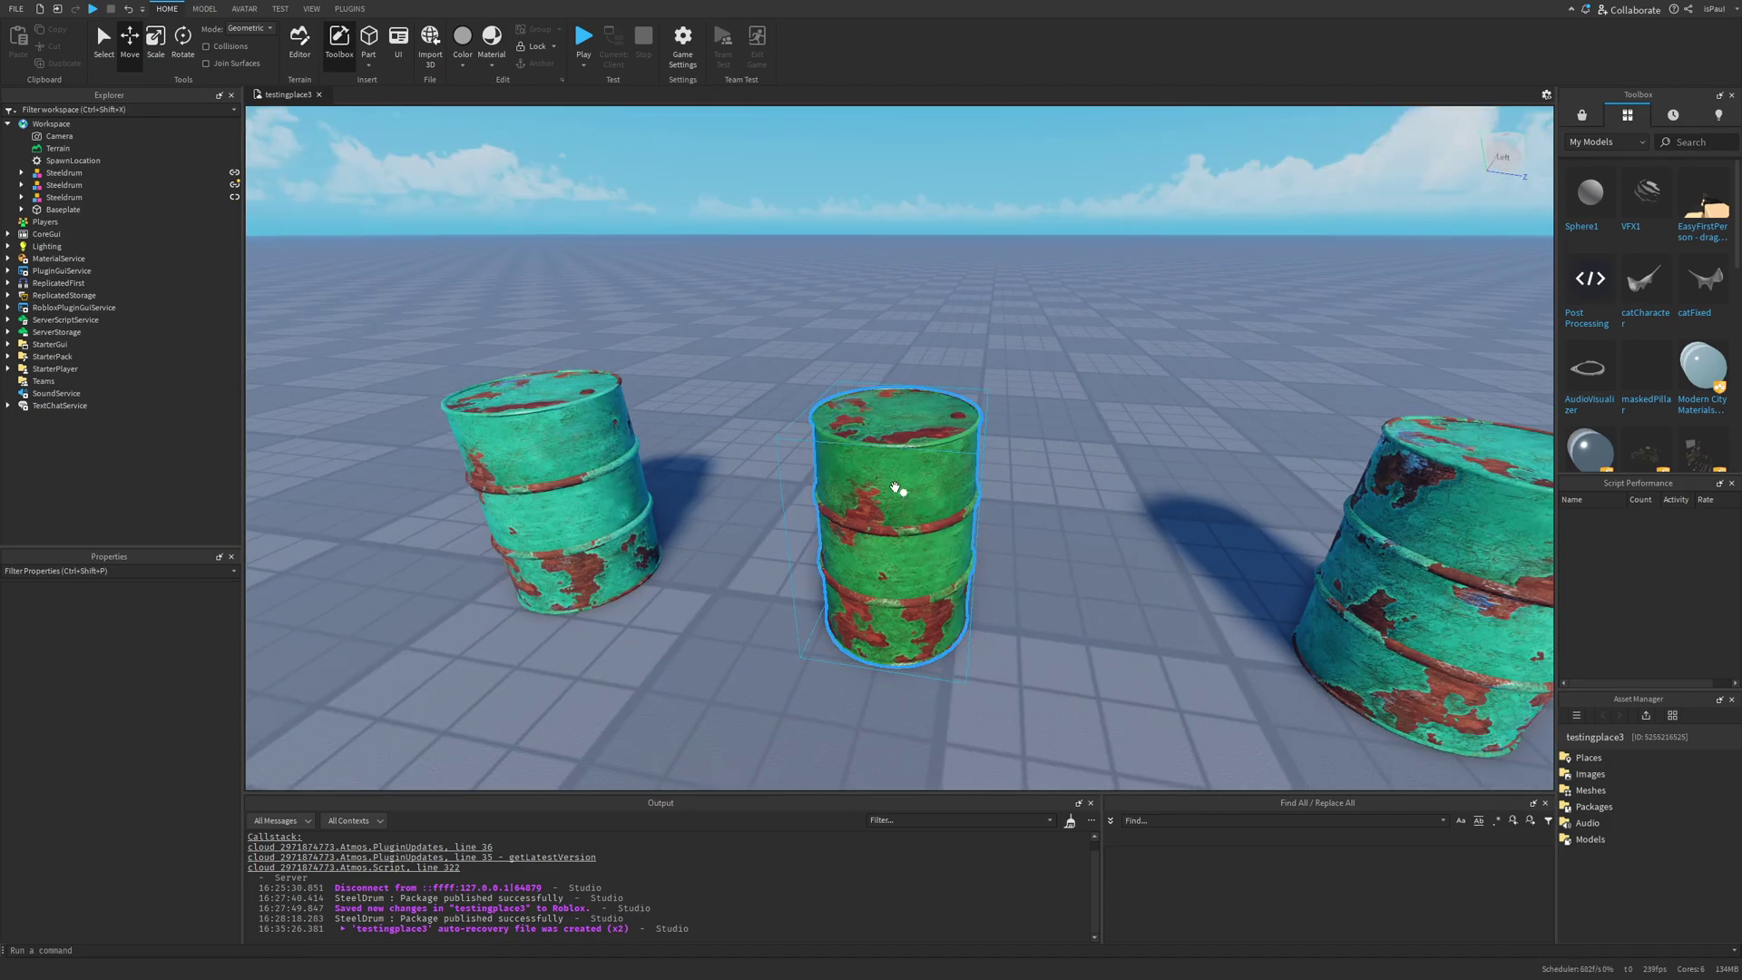
scroll(871, 518, up, 1)
- Publish the middle Steeldrum's changes to its package and deselect the drum
click(857, 512)
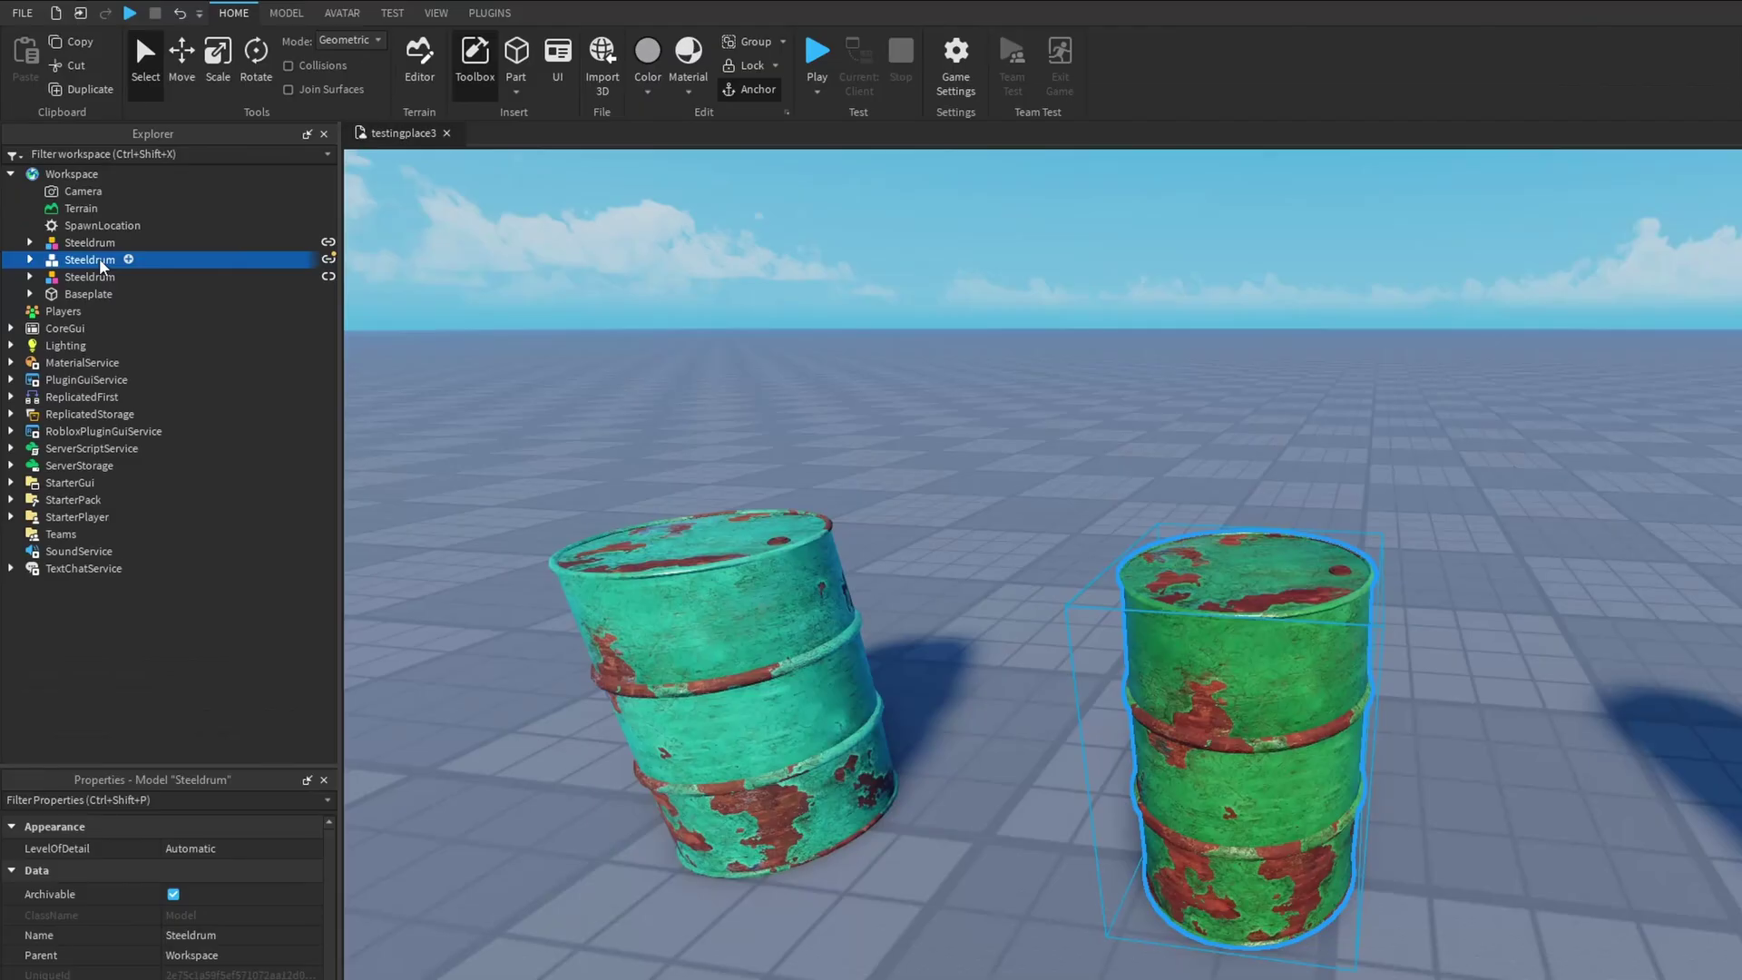
right_click(71, 185)
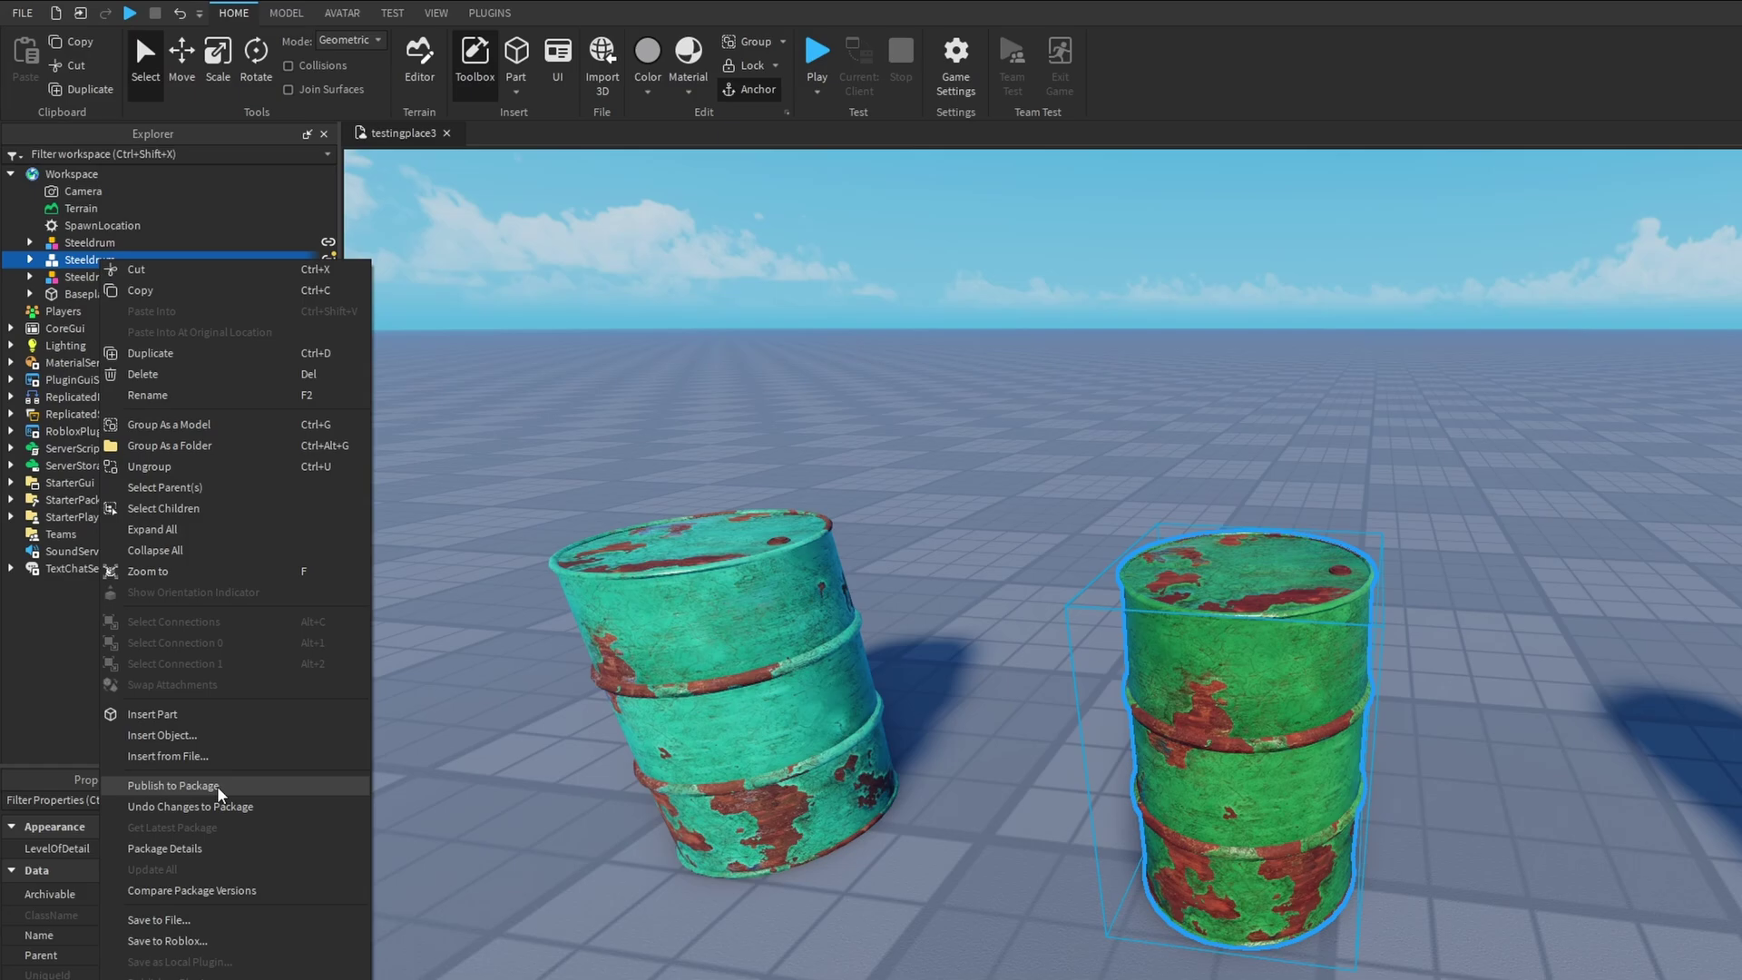
click(173, 785)
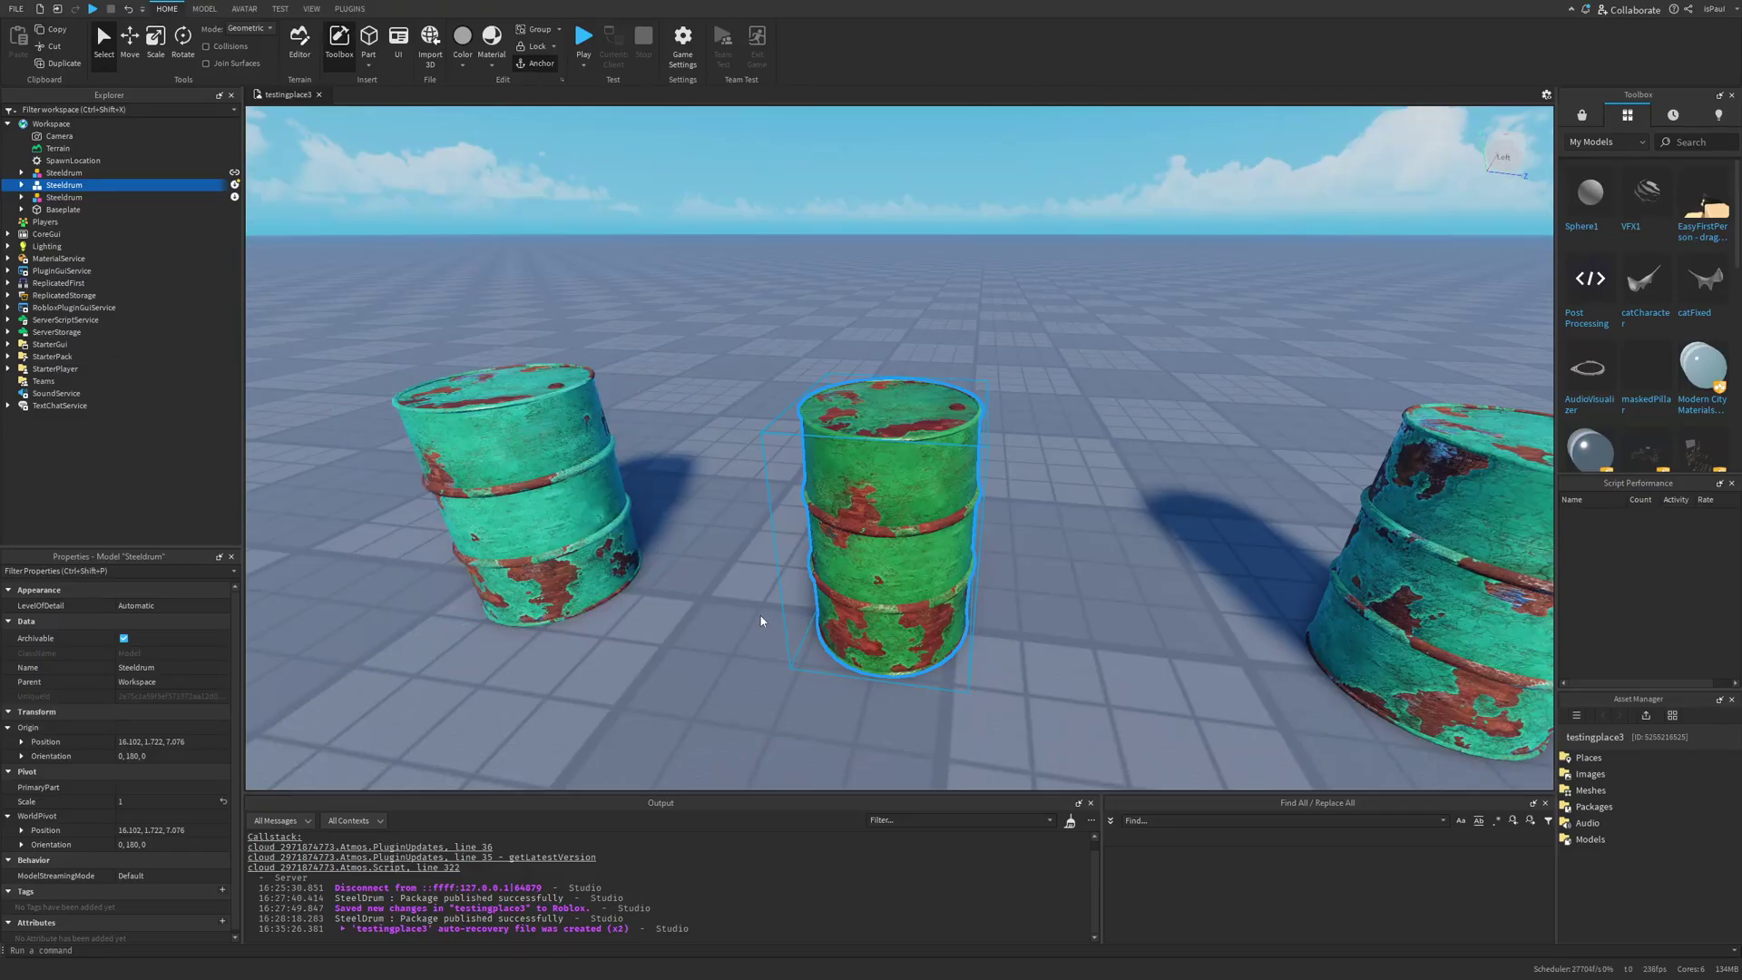
click(599, 525)
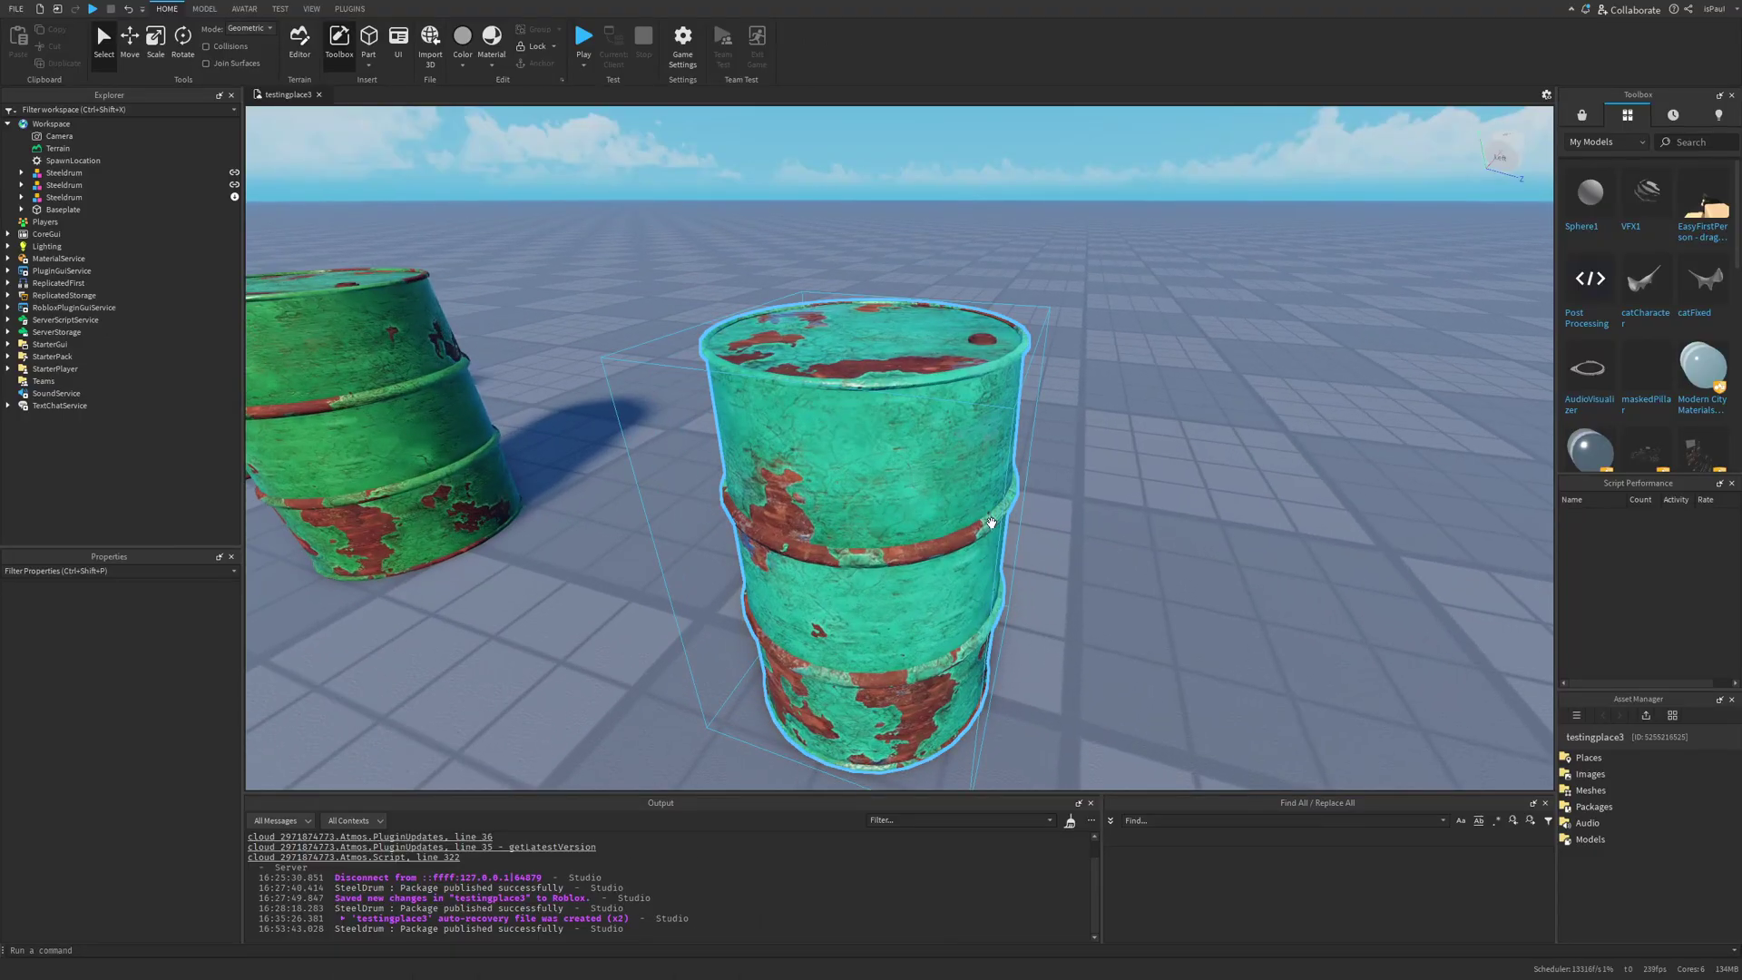
- Get the latest package version for the last Steeldrum copy in the row
click(760, 478)
right_drag(760, 478, 312, 339)
click(63, 197)
right_click(88, 279)
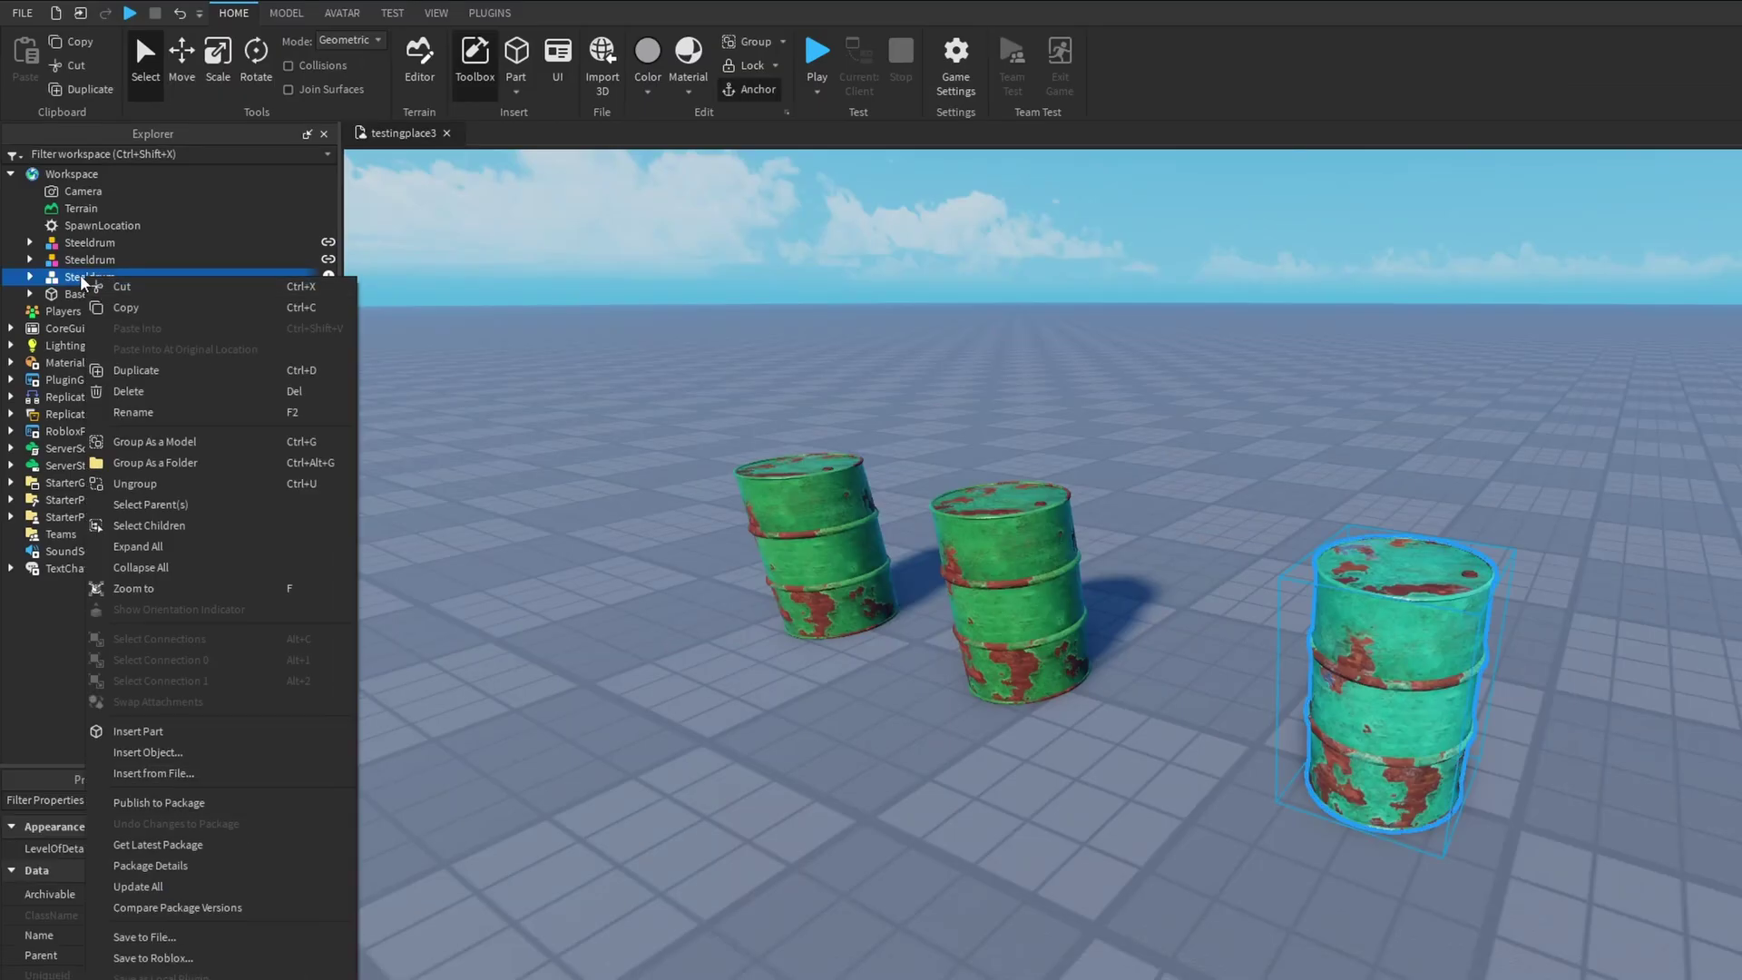
click(177, 848)
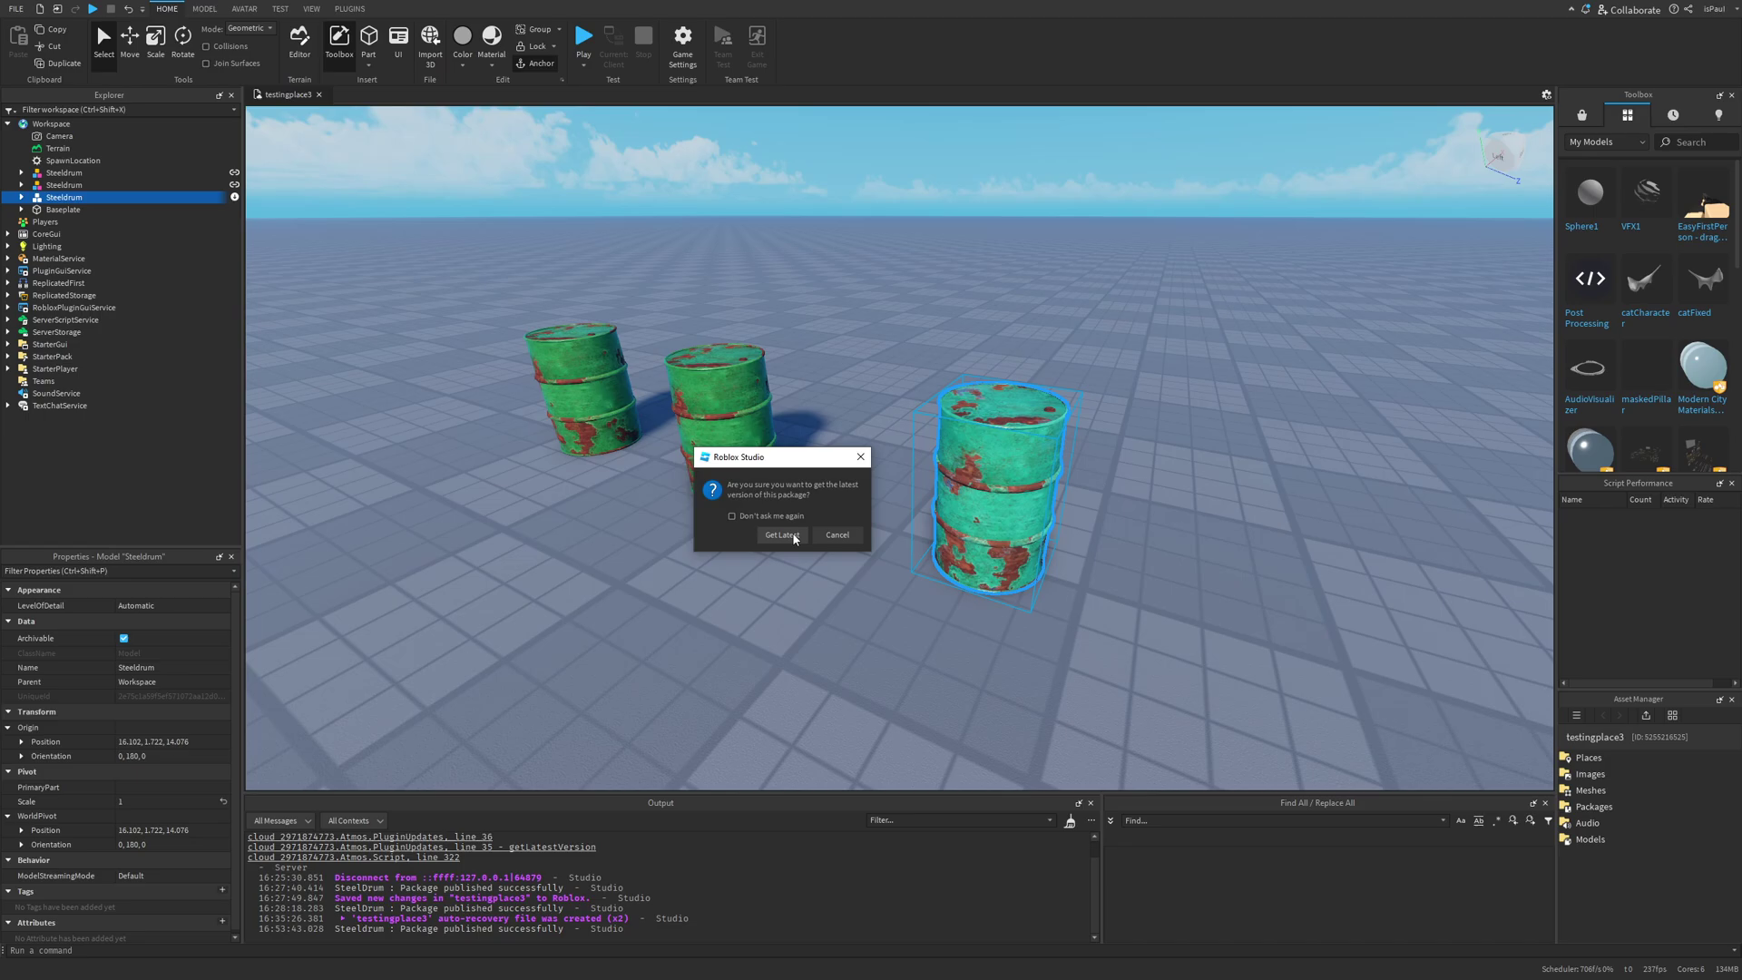
click(795, 535)
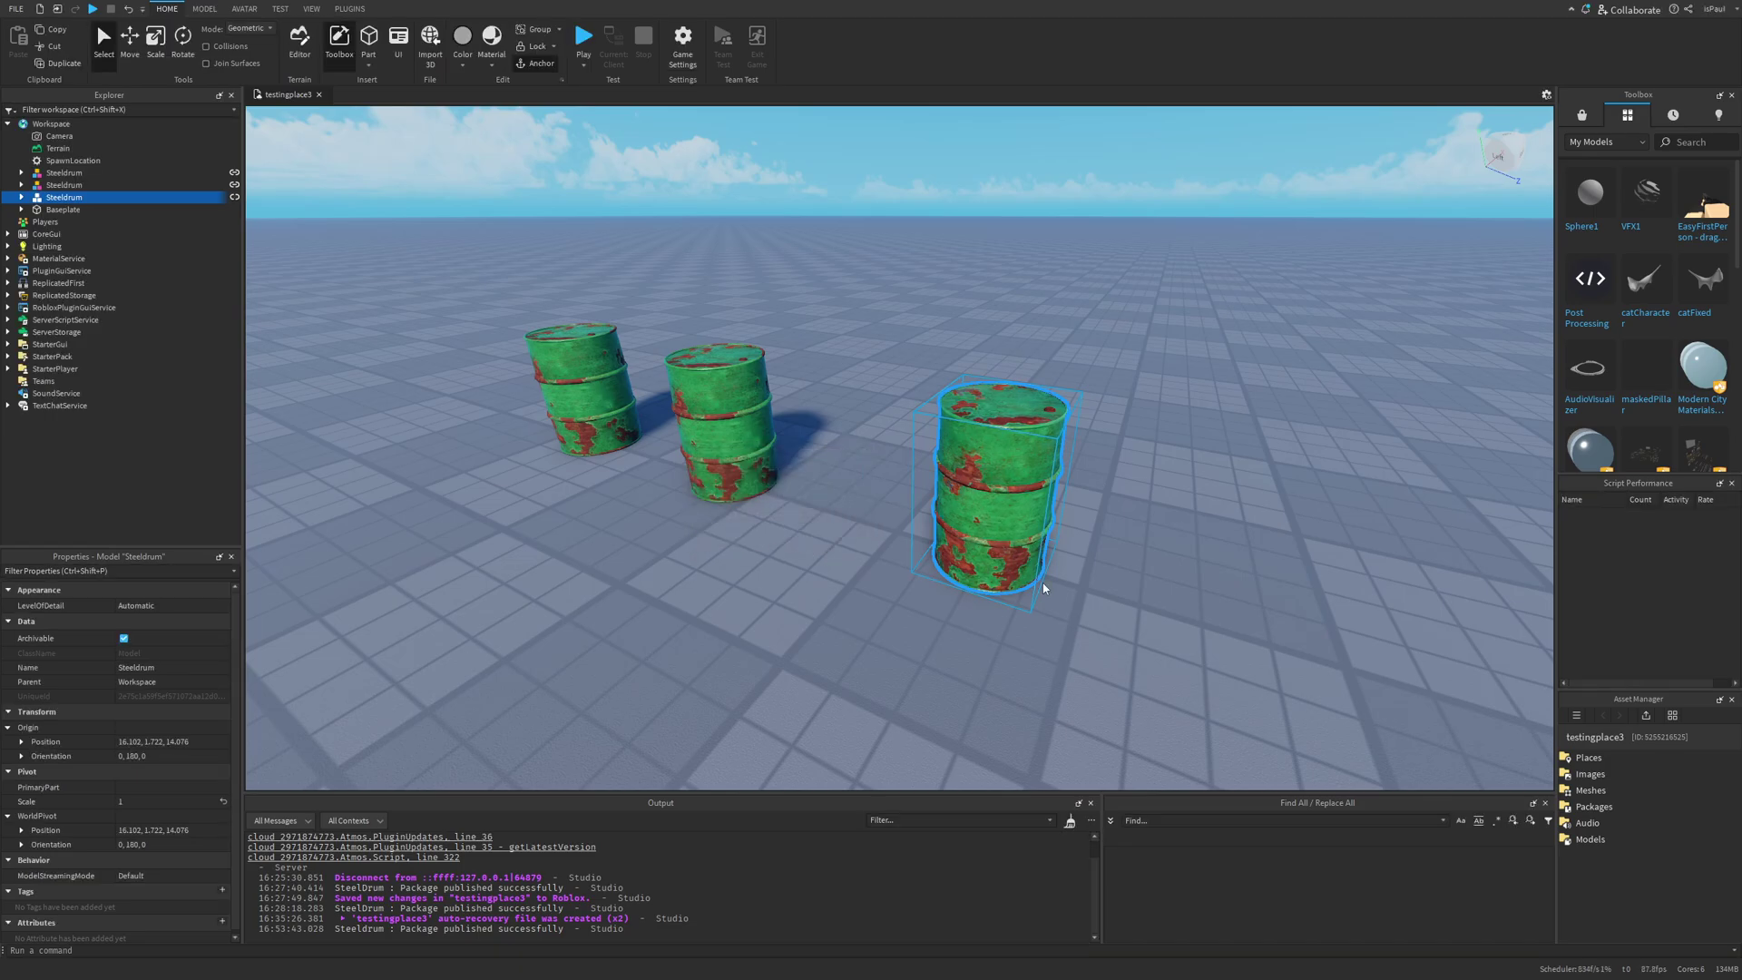
- Reposition the last Steeldrum copy near the other two drums
right_drag(1042, 583, 992, 528)
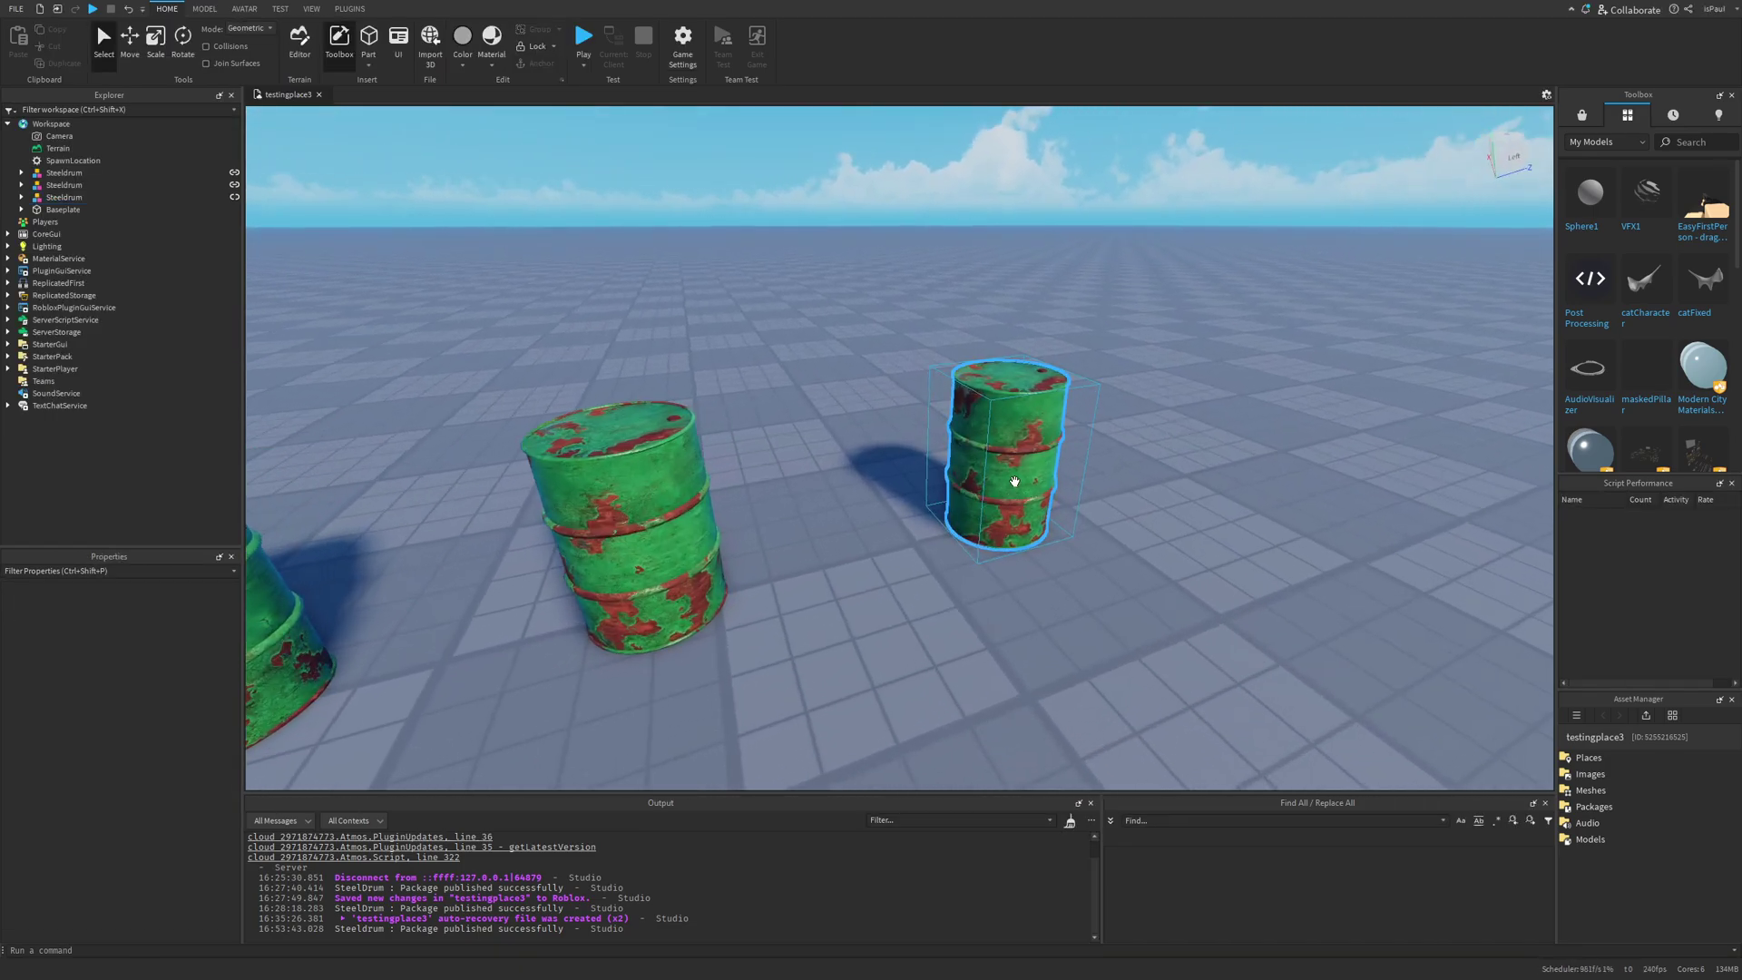
click(81, 209)
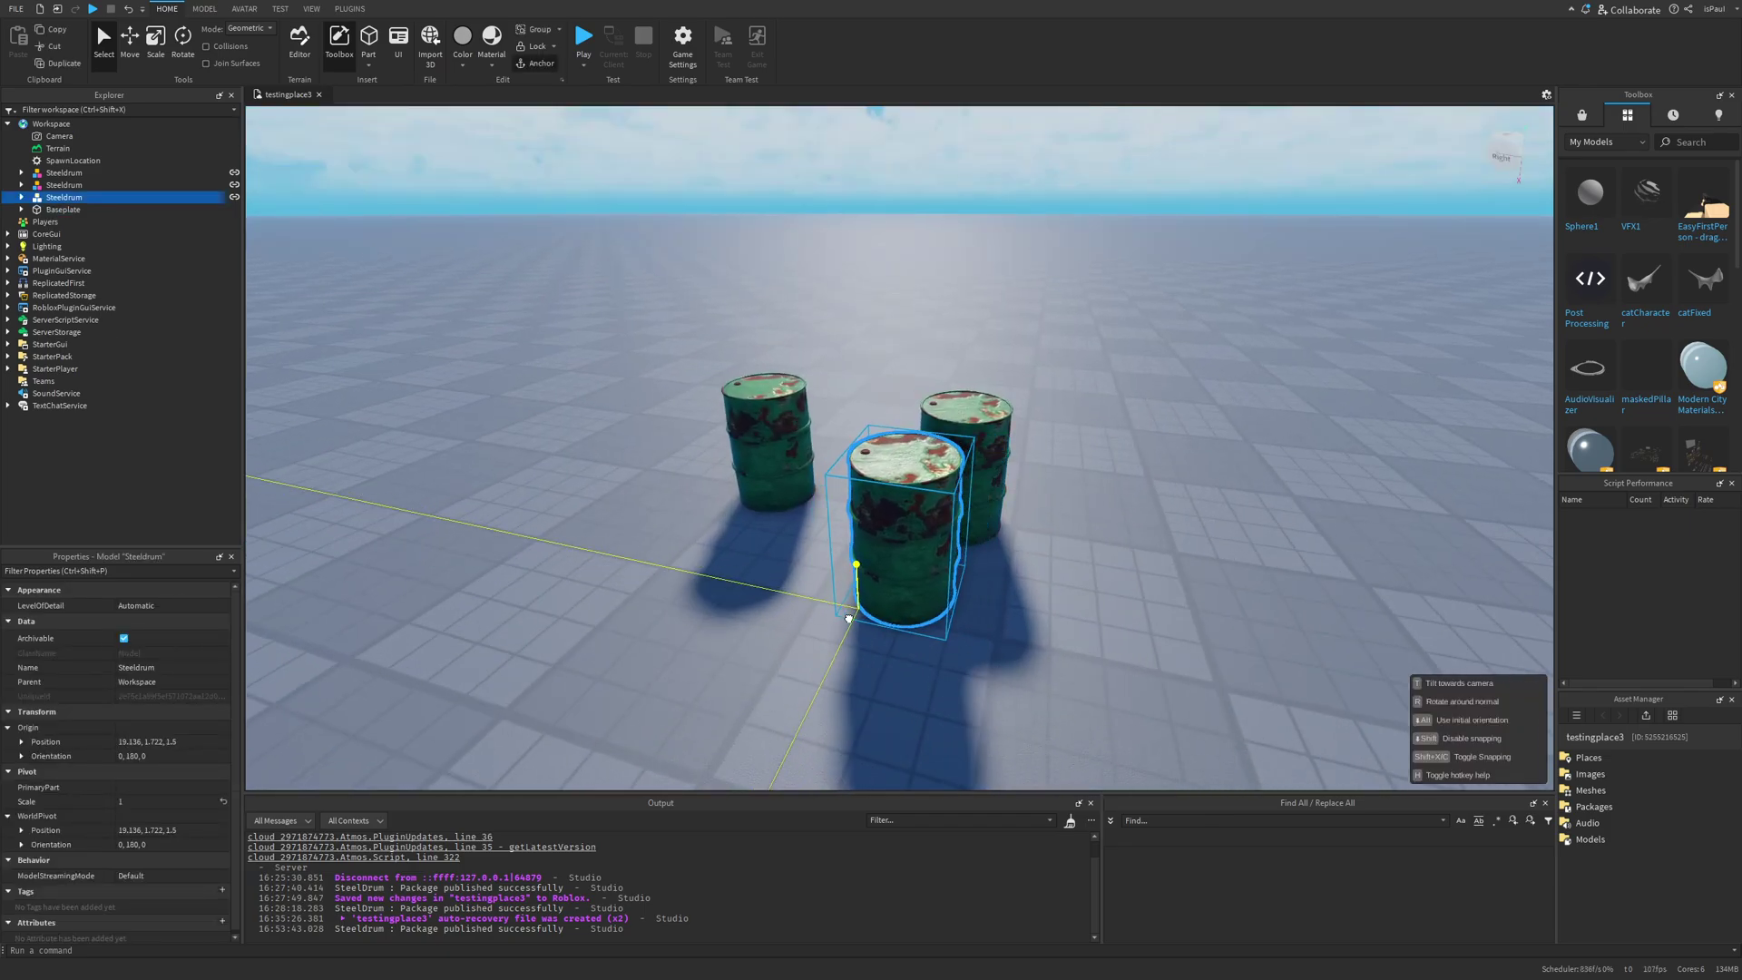
drag(942, 653, 1082, 635)
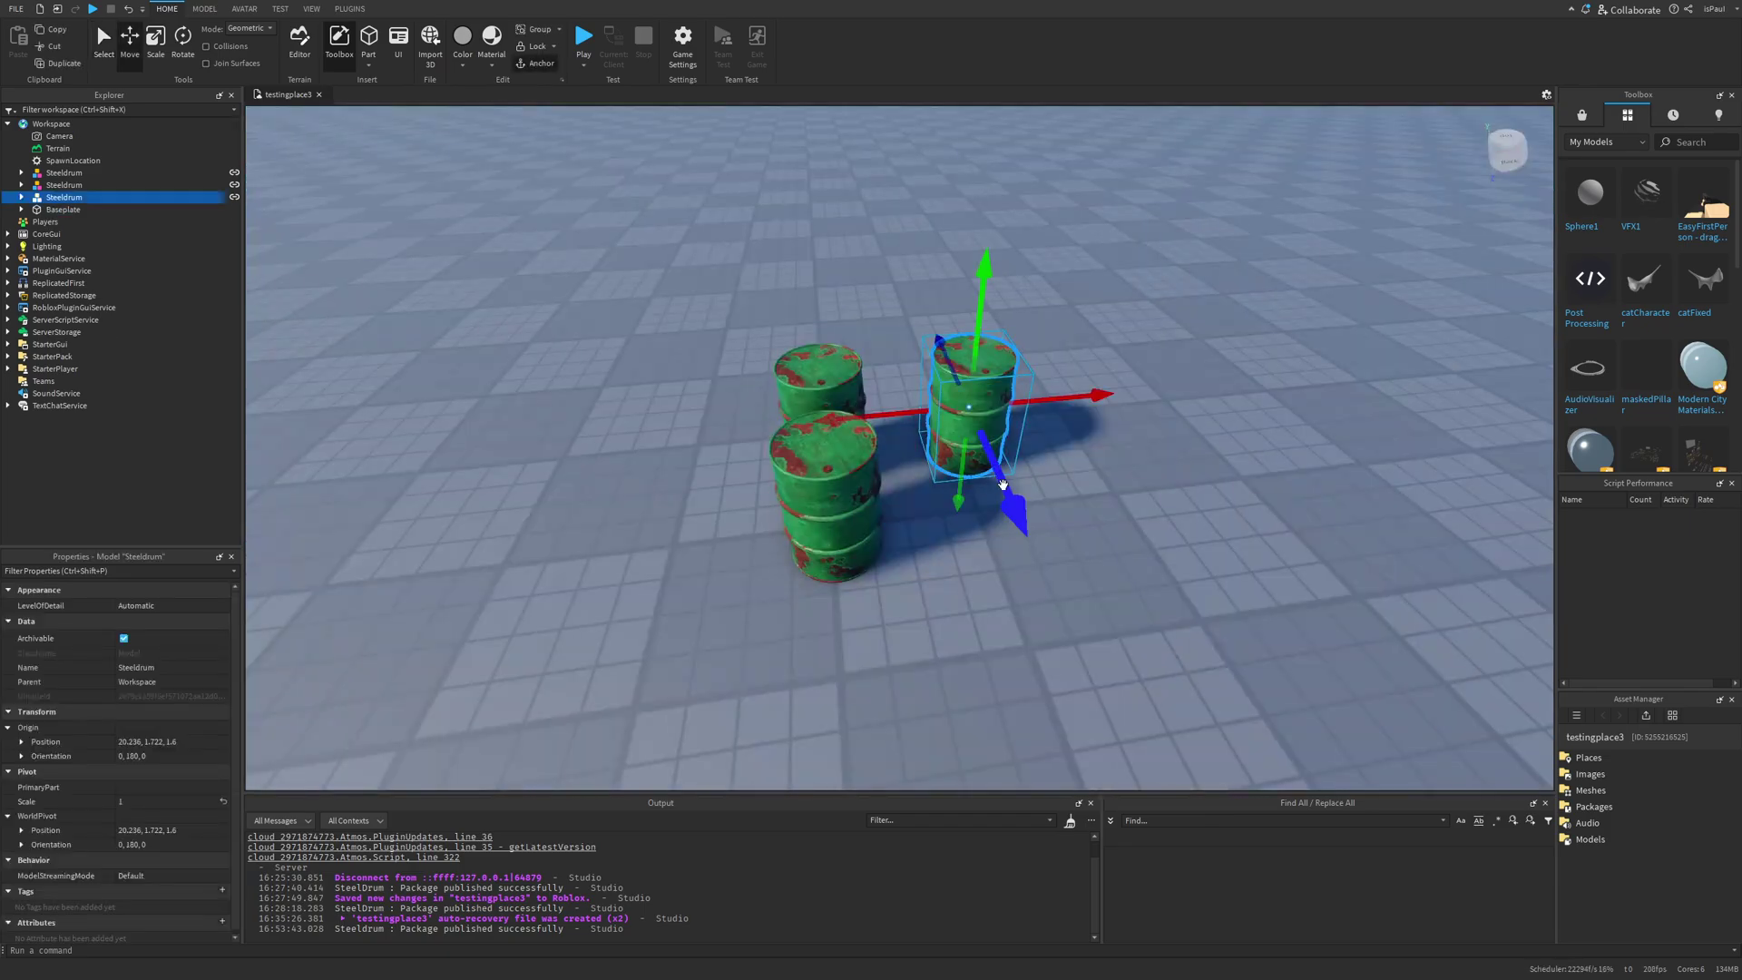
drag(1007, 544, 1167, 595)
click(1203, 594)
scroll(1201, 590, down, 5)
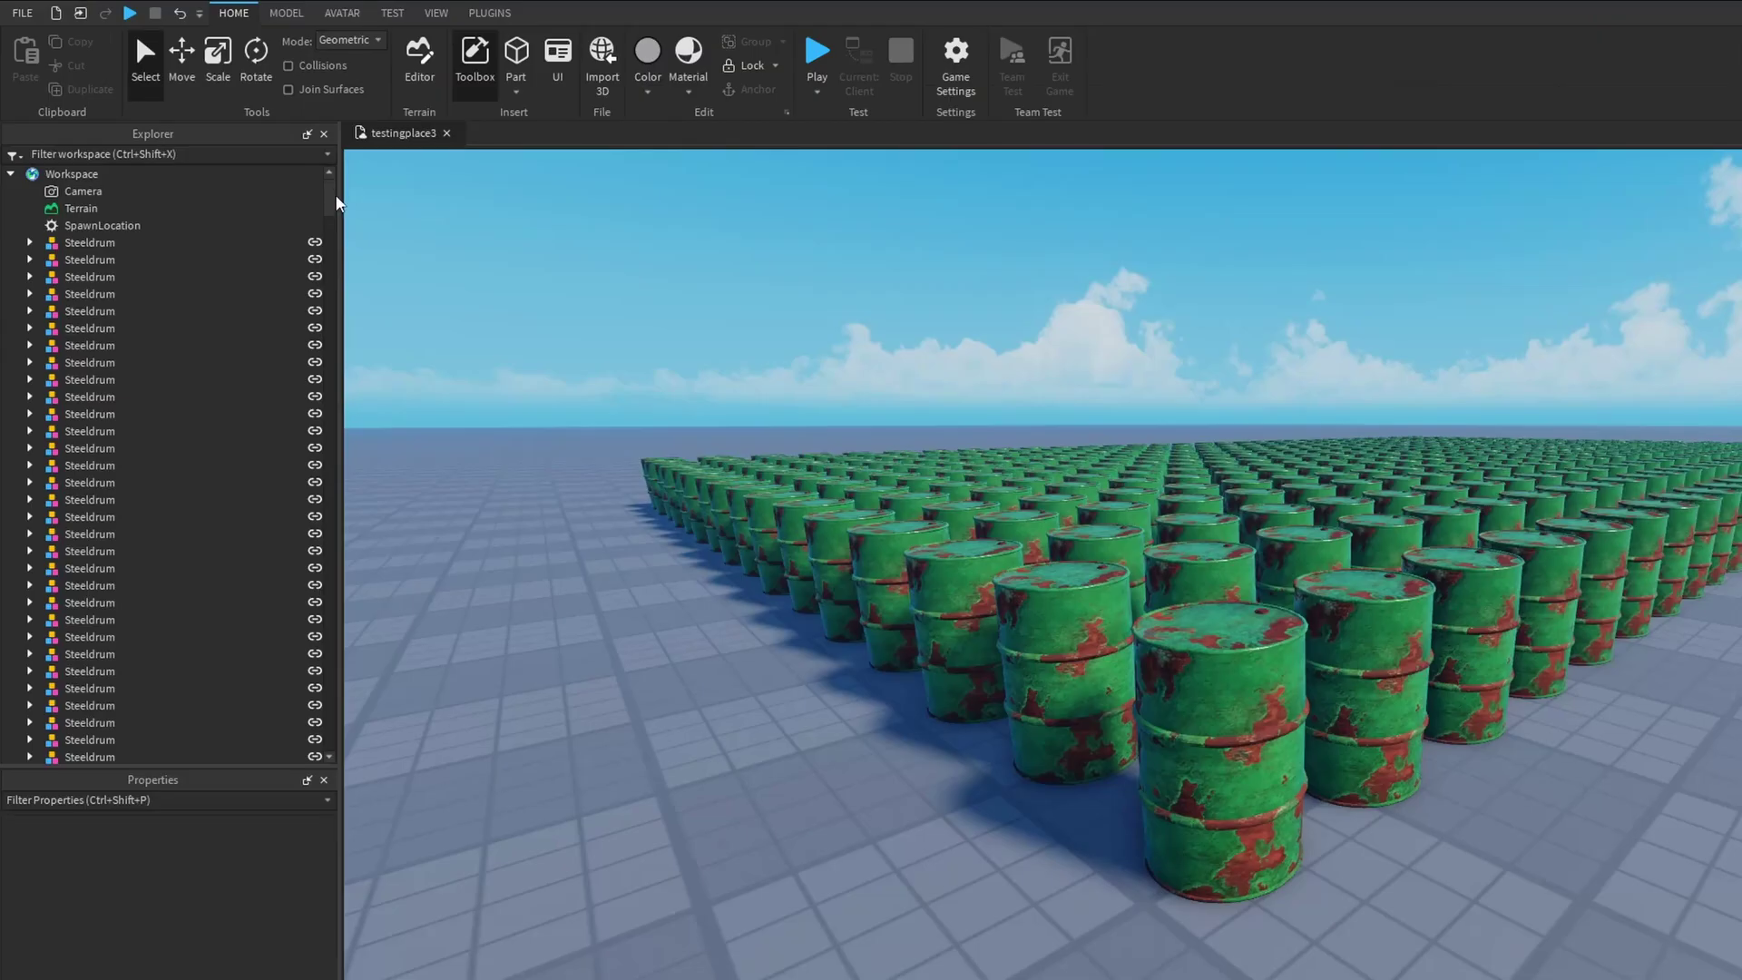
- Set the front Steeldrum's PBR_GreenPaintedMetal color to [121, 71, 64] and accept the package modification notice
scroll(239, 154, down, 2)
drag(334, 220, 350, 727)
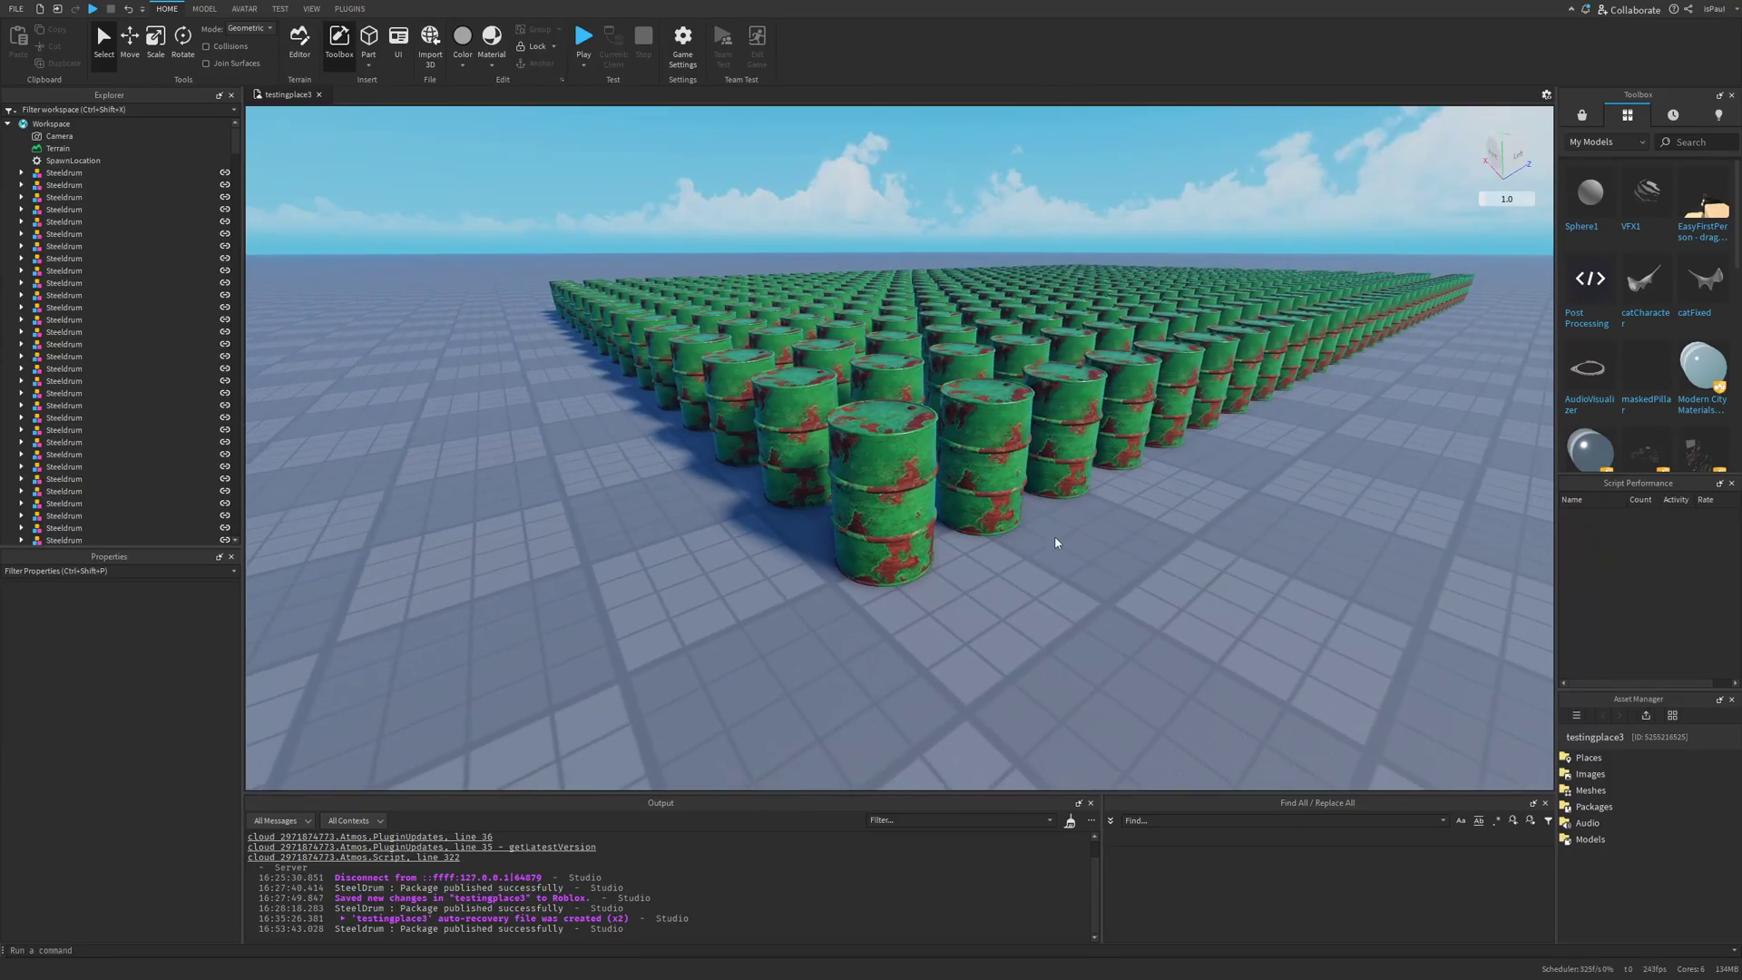
scroll(1055, 542, up, 5)
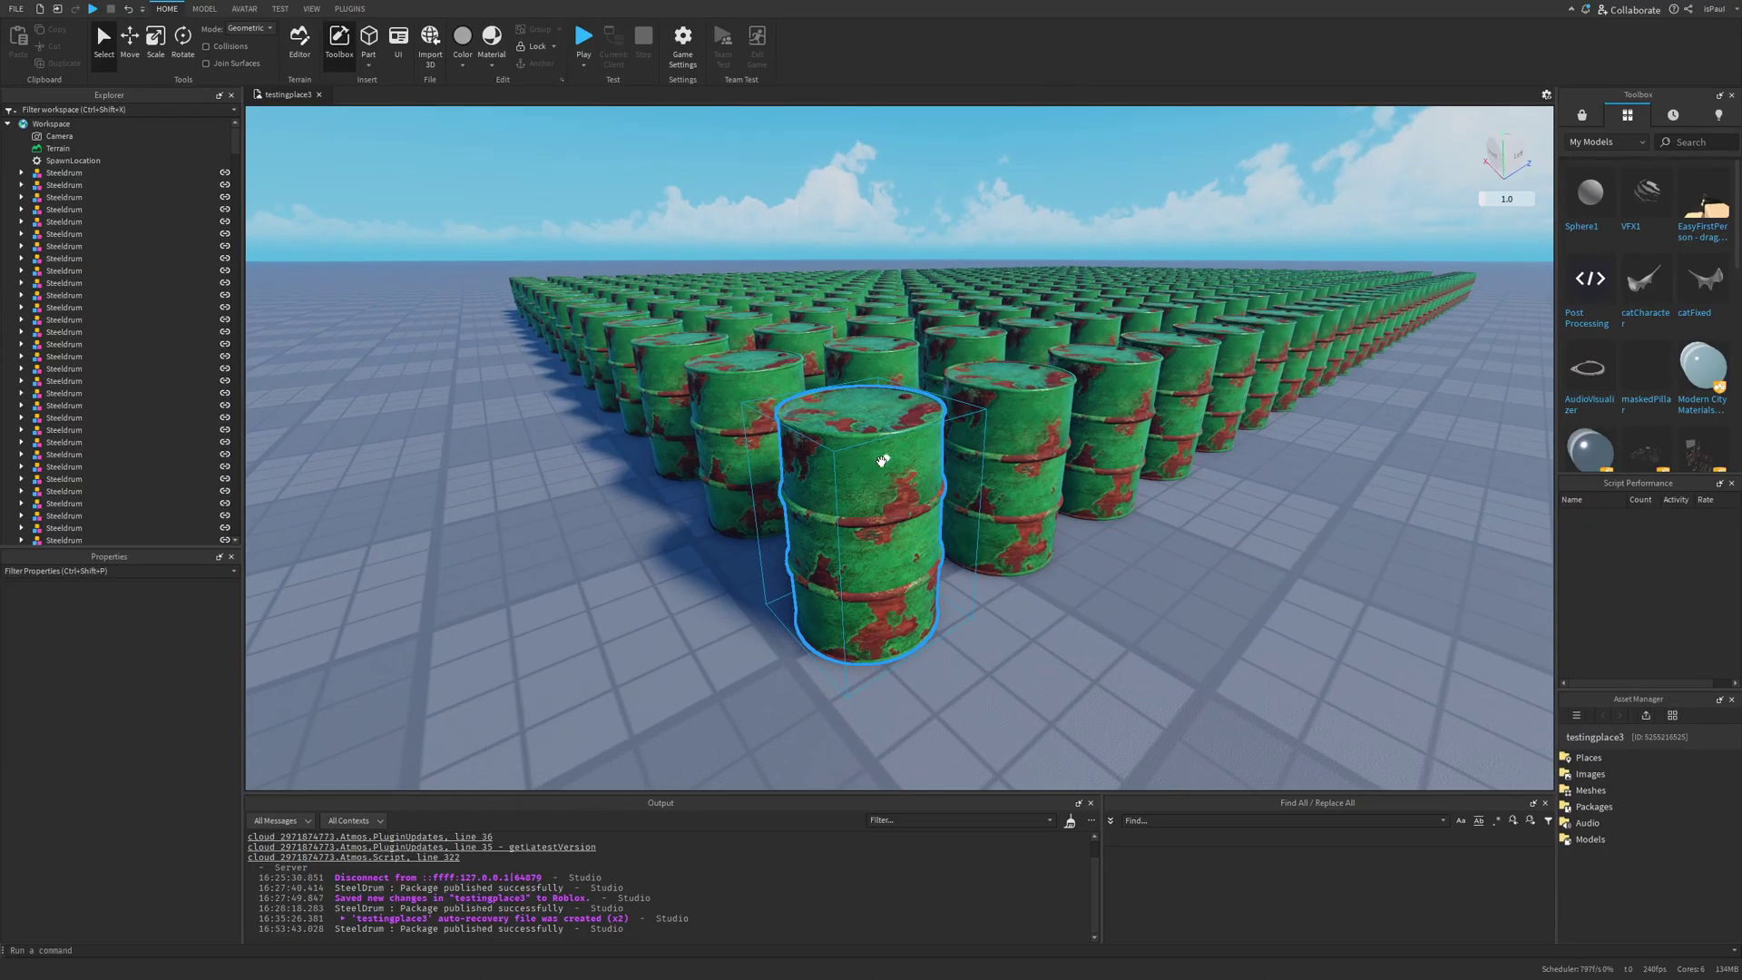
click(880, 533)
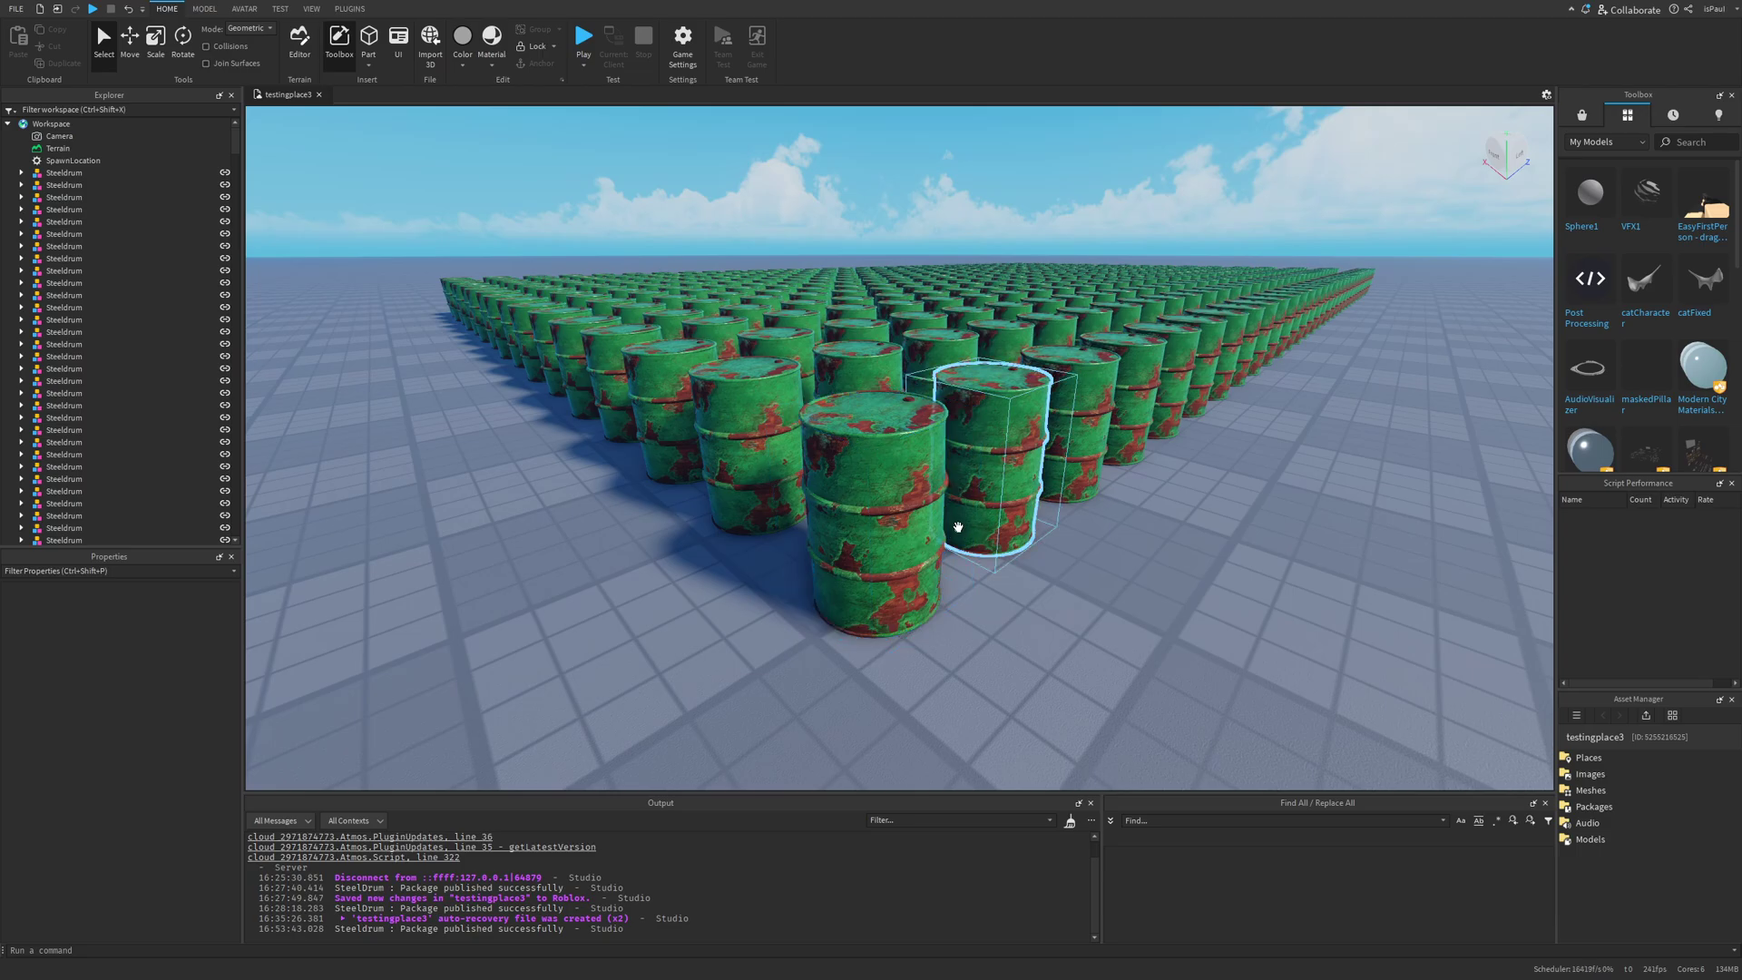
click(38, 195)
click(103, 209)
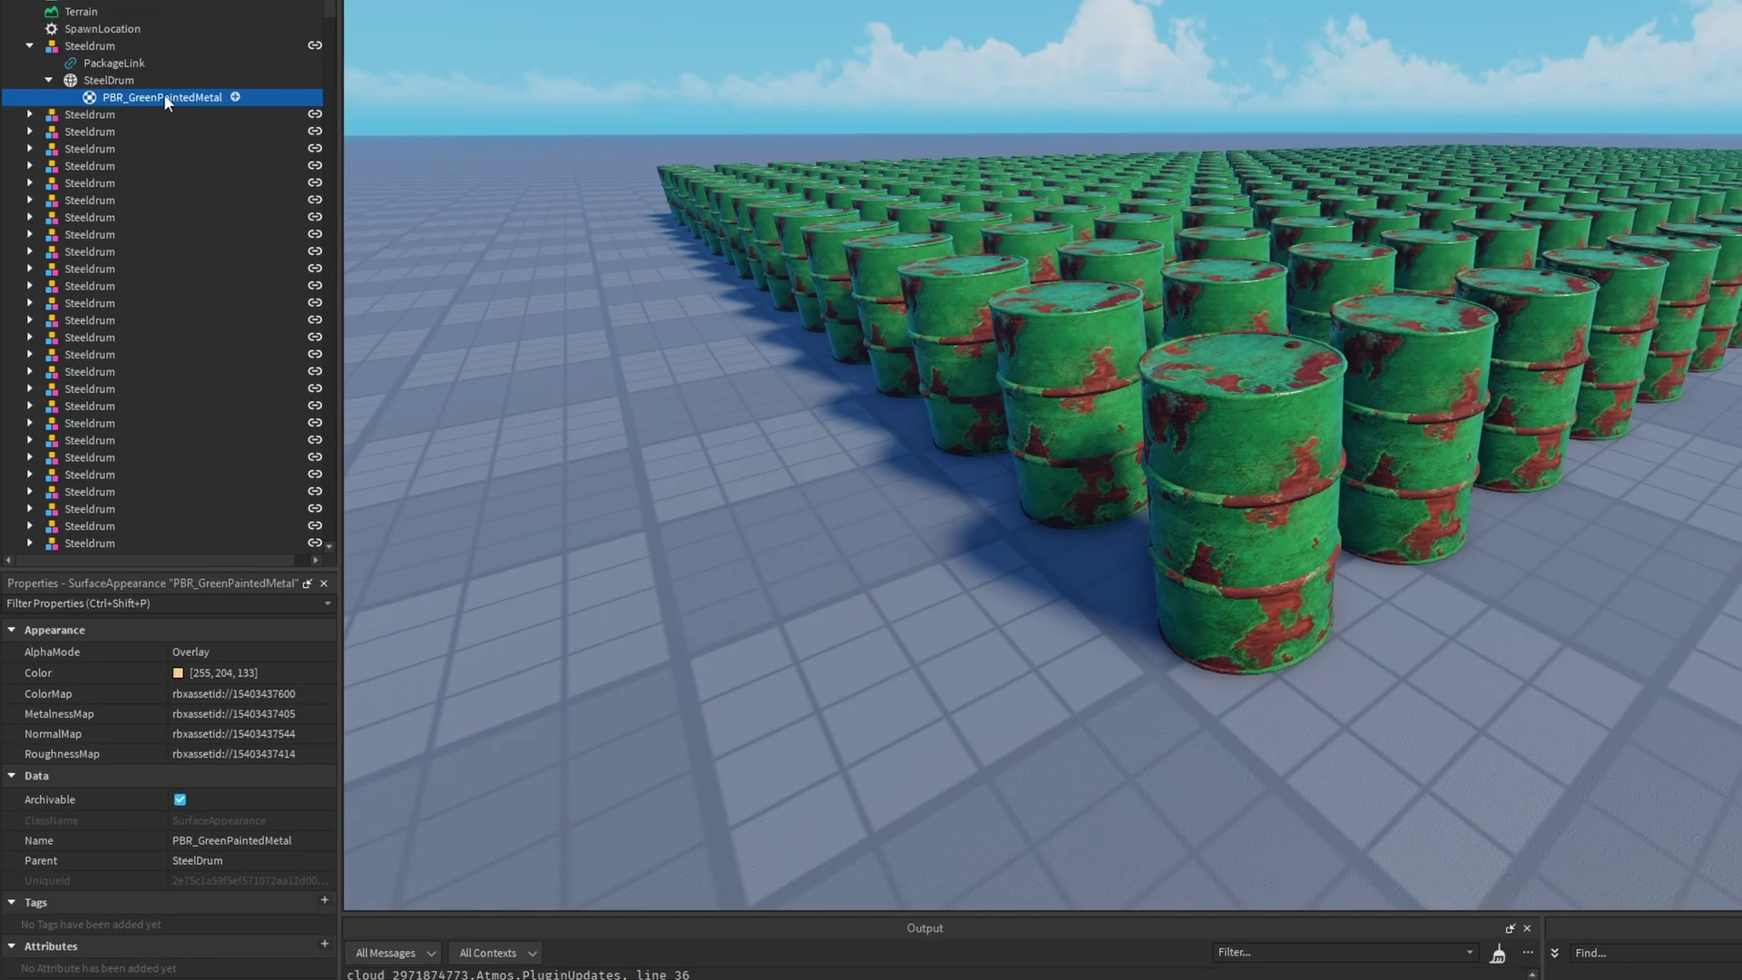
click(179, 673)
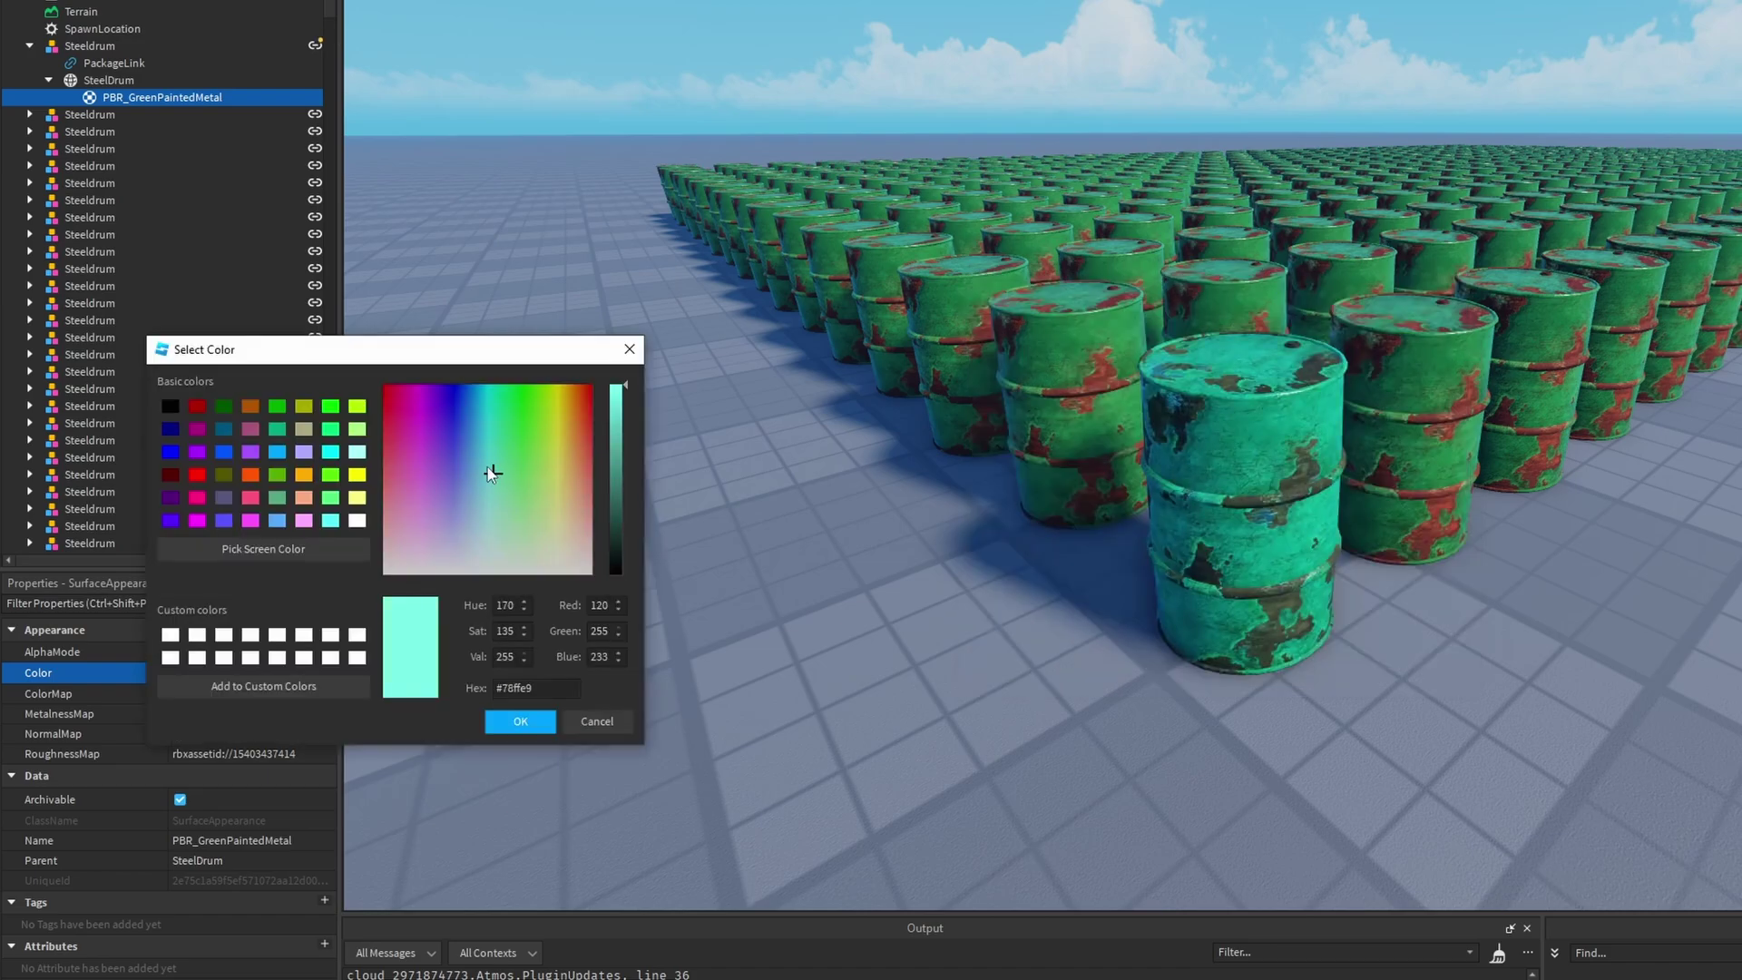
drag(490, 470, 484, 406)
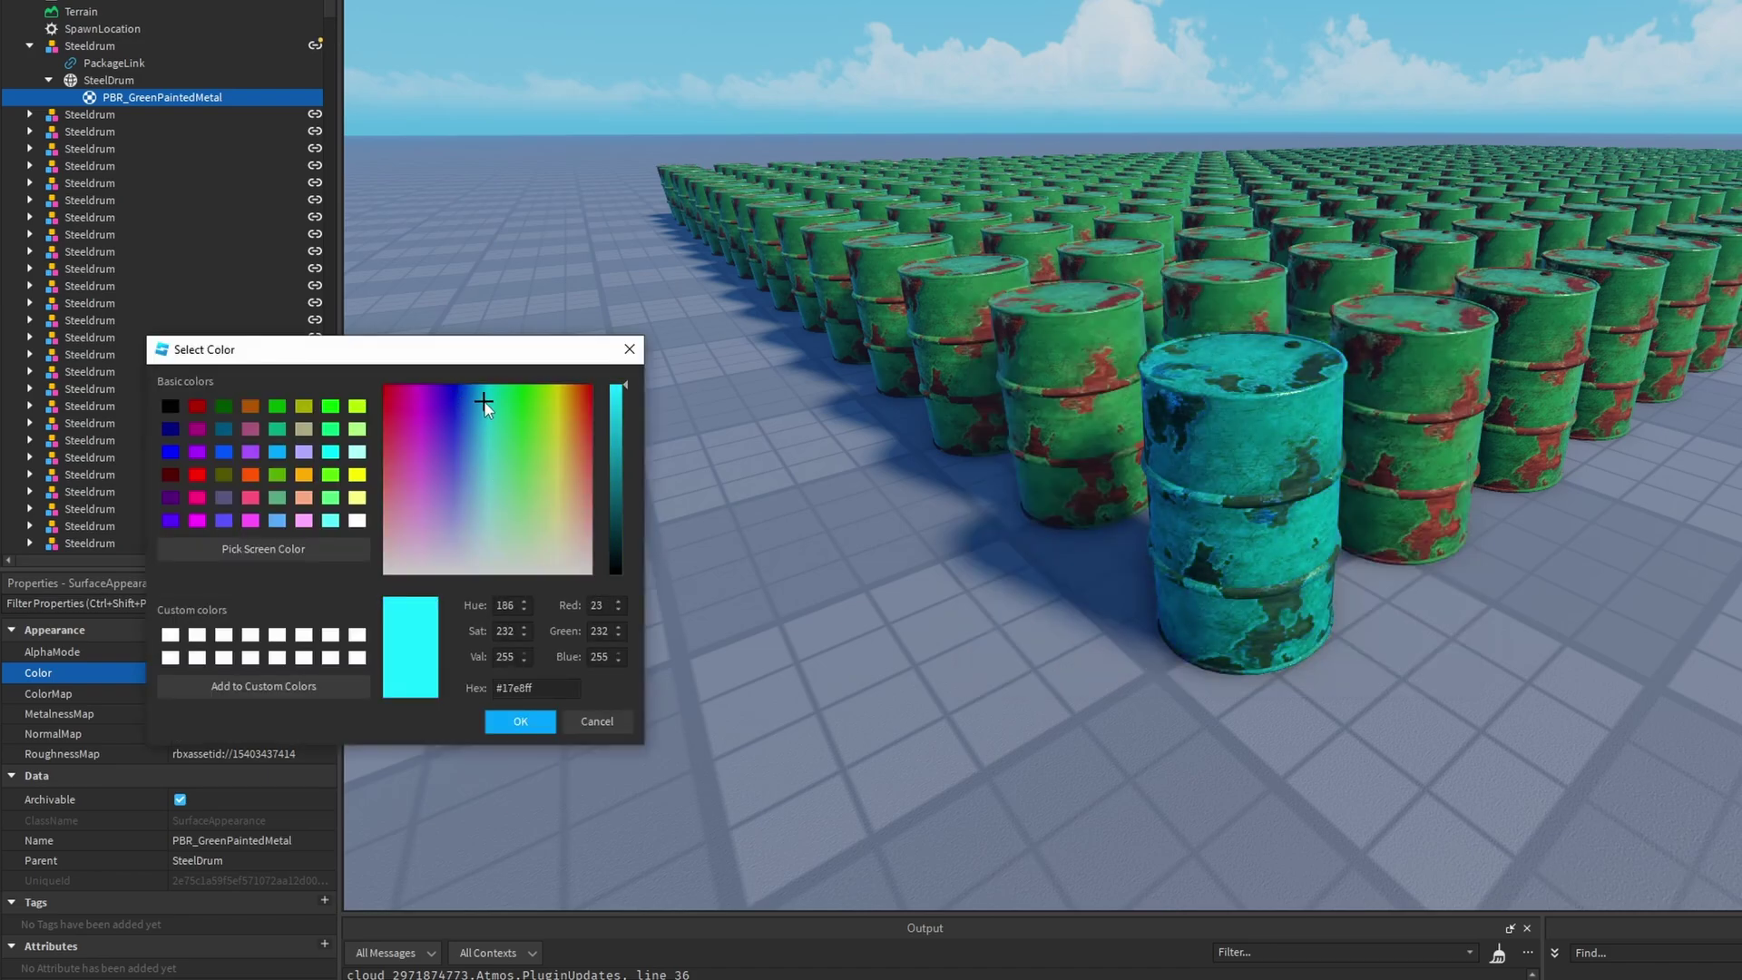
click(263, 549)
click(1377, 578)
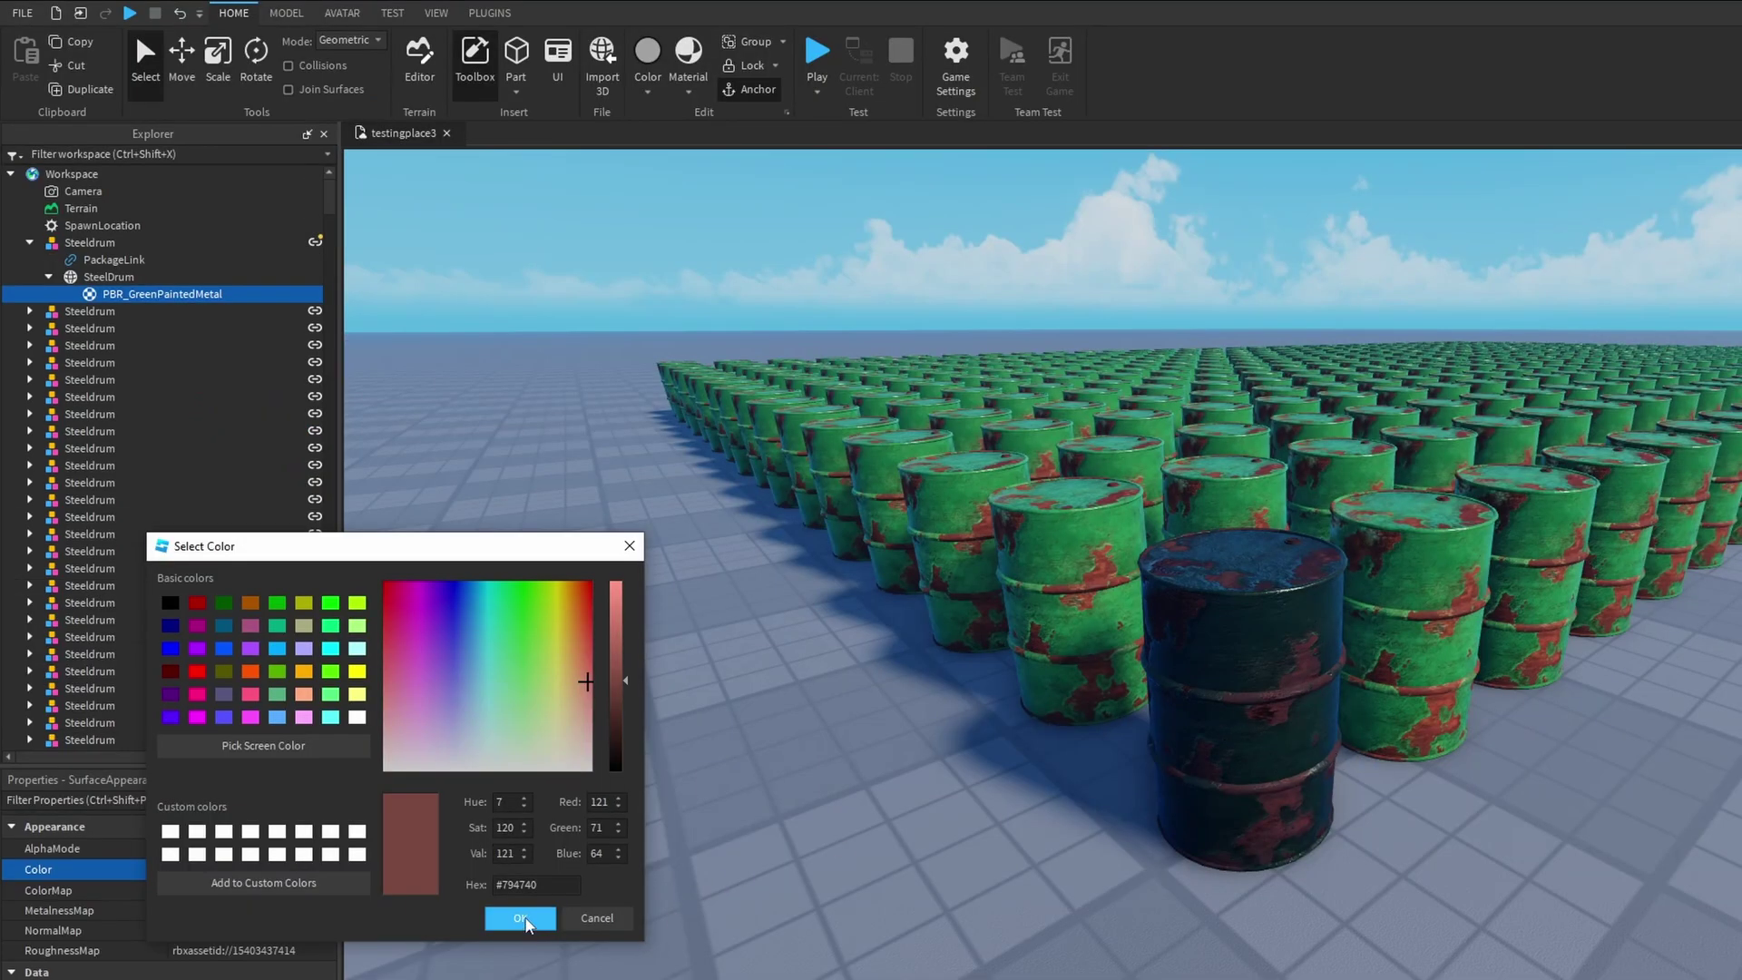
click(522, 918)
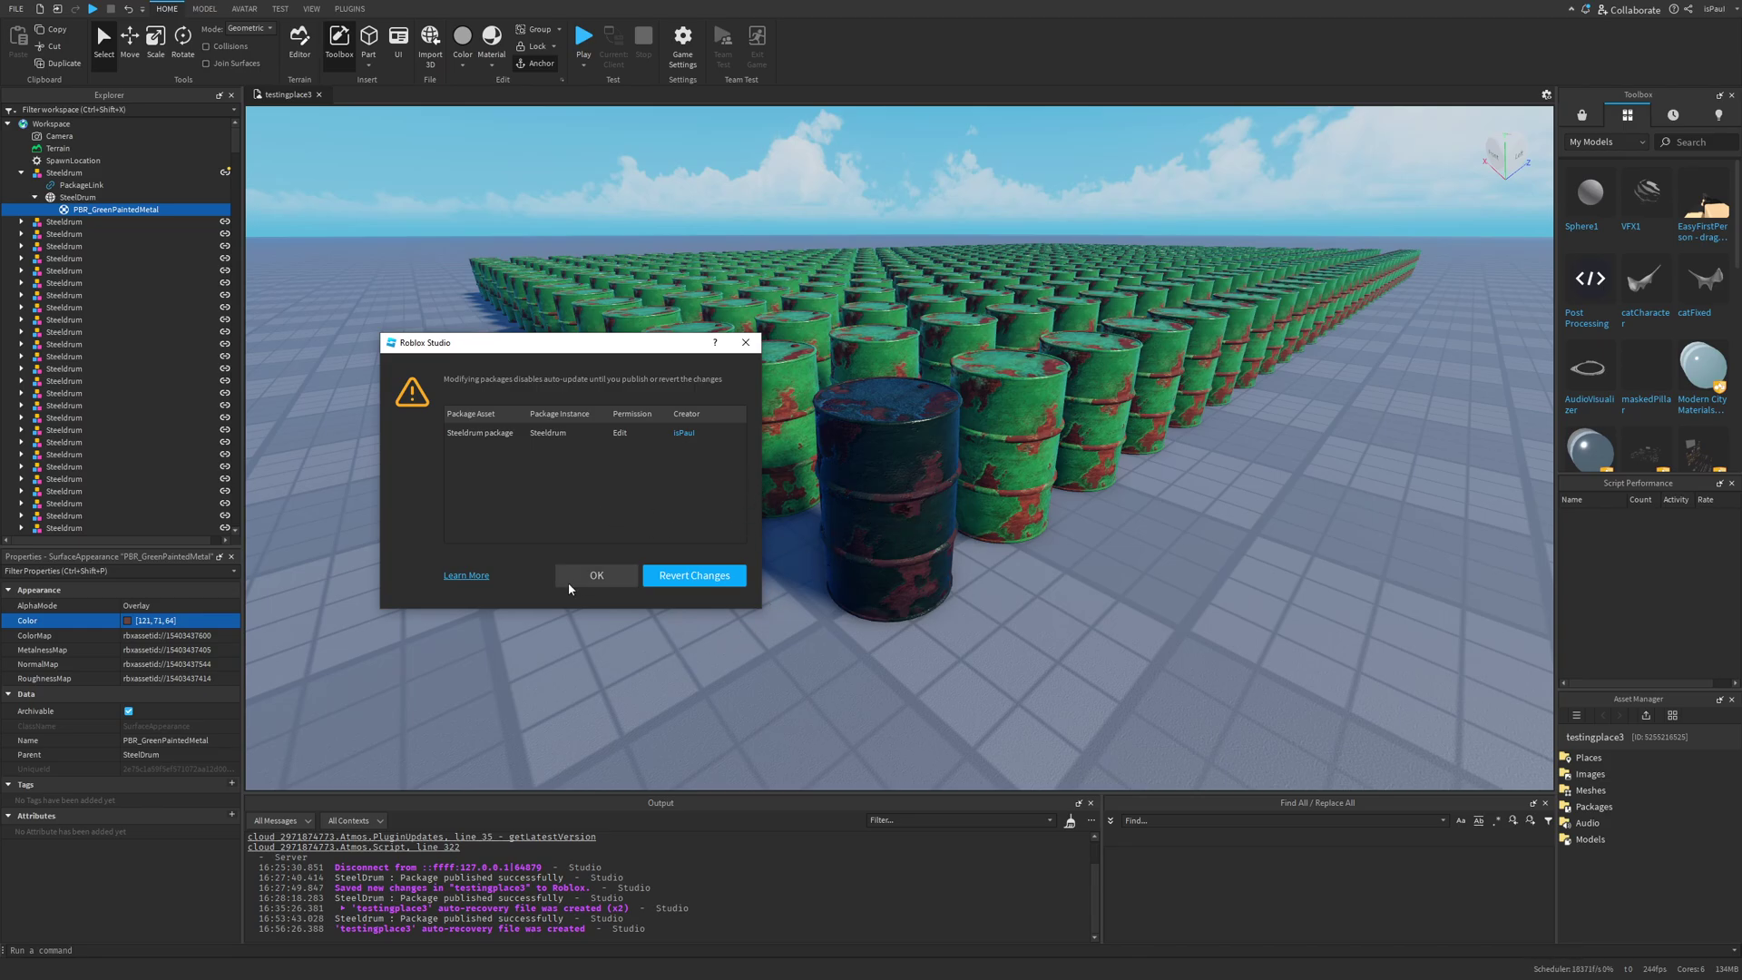
click(596, 581)
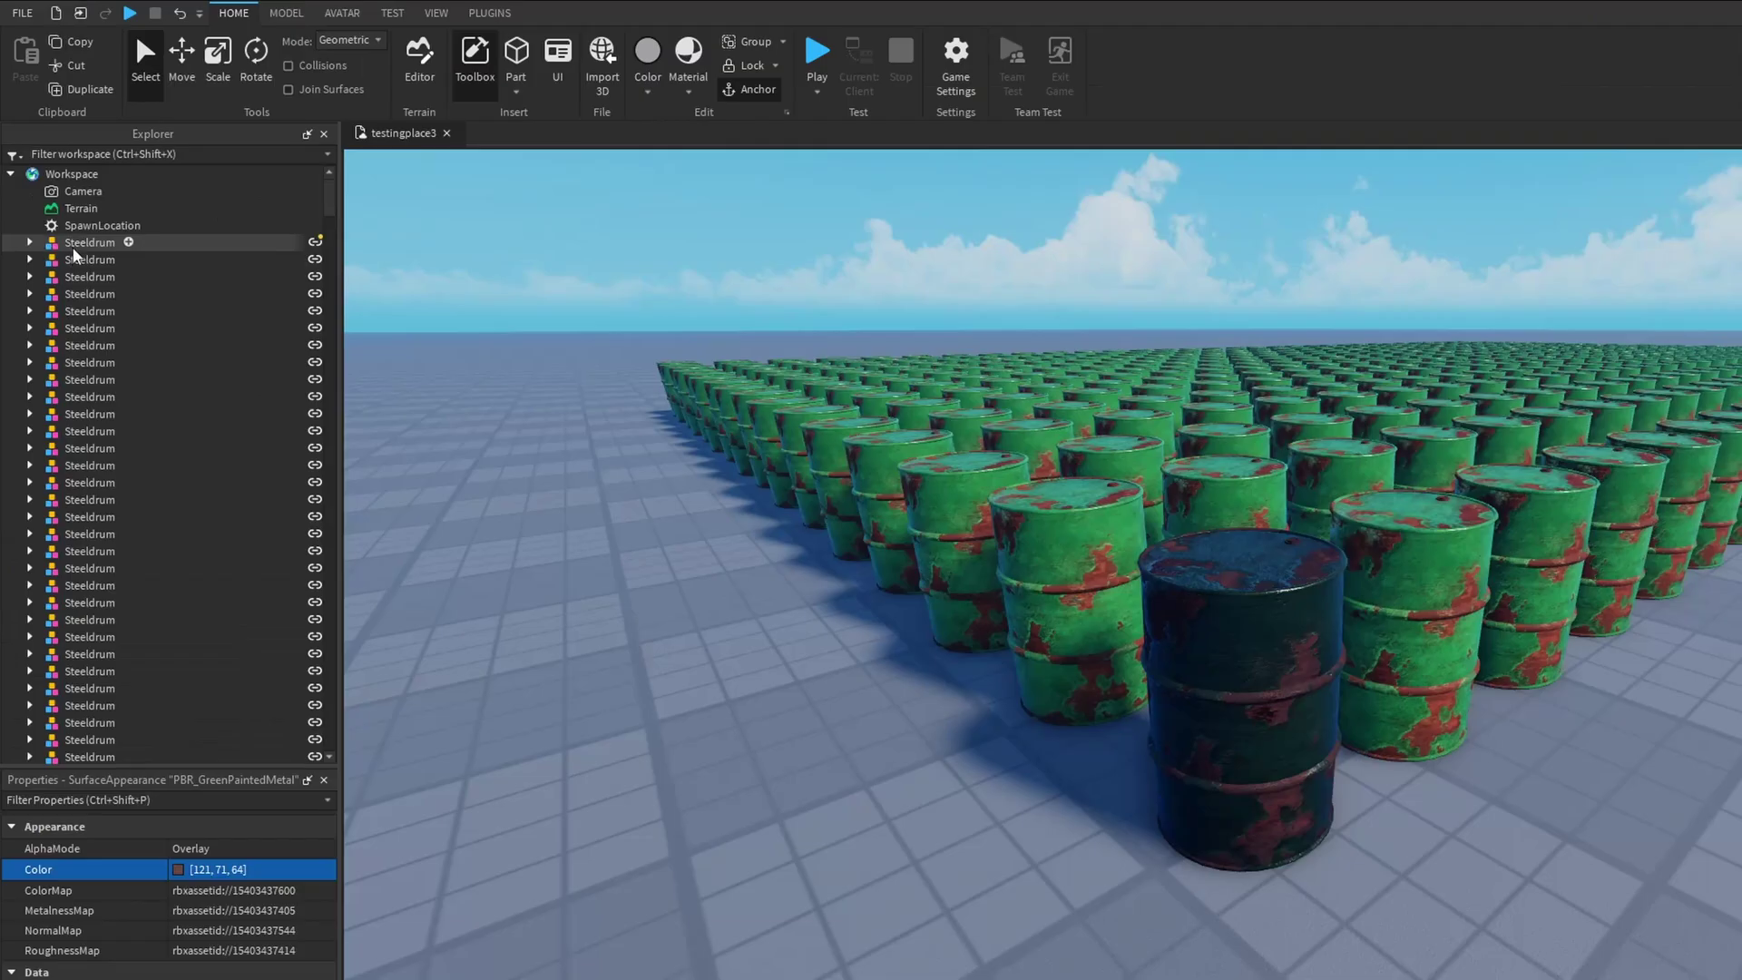
- Publish the front Steeldrum's changes to its package and deselect the drum
click(59, 174)
right_click(82, 245)
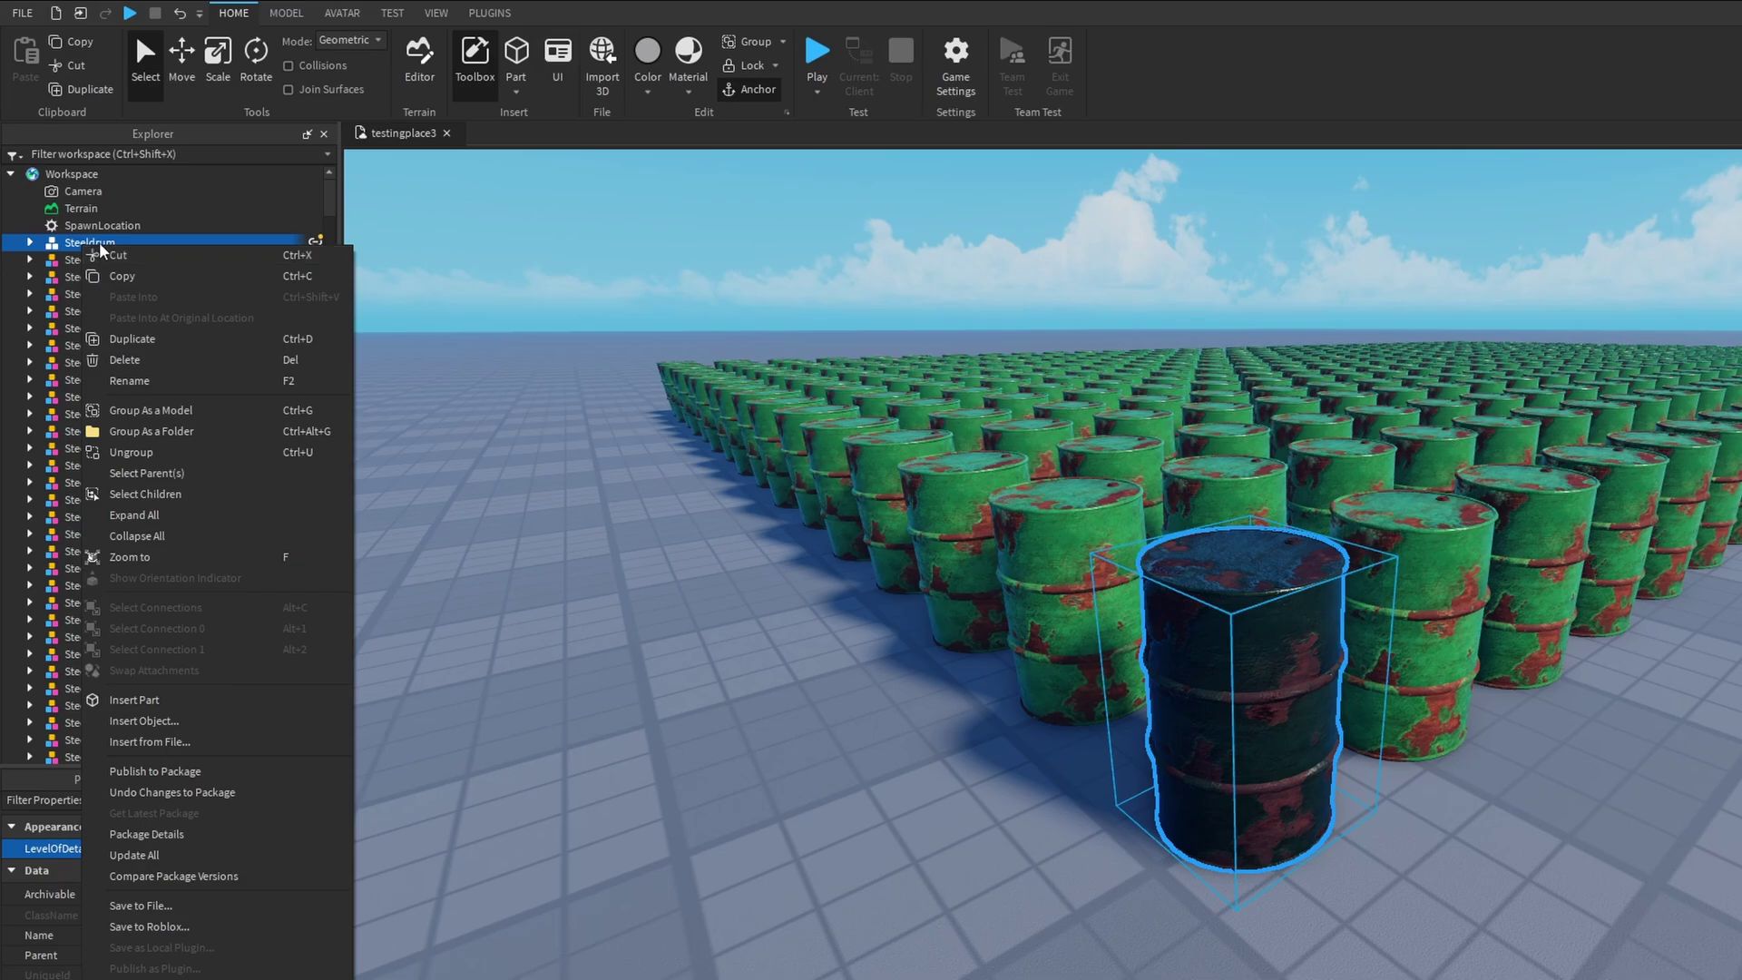
click(239, 775)
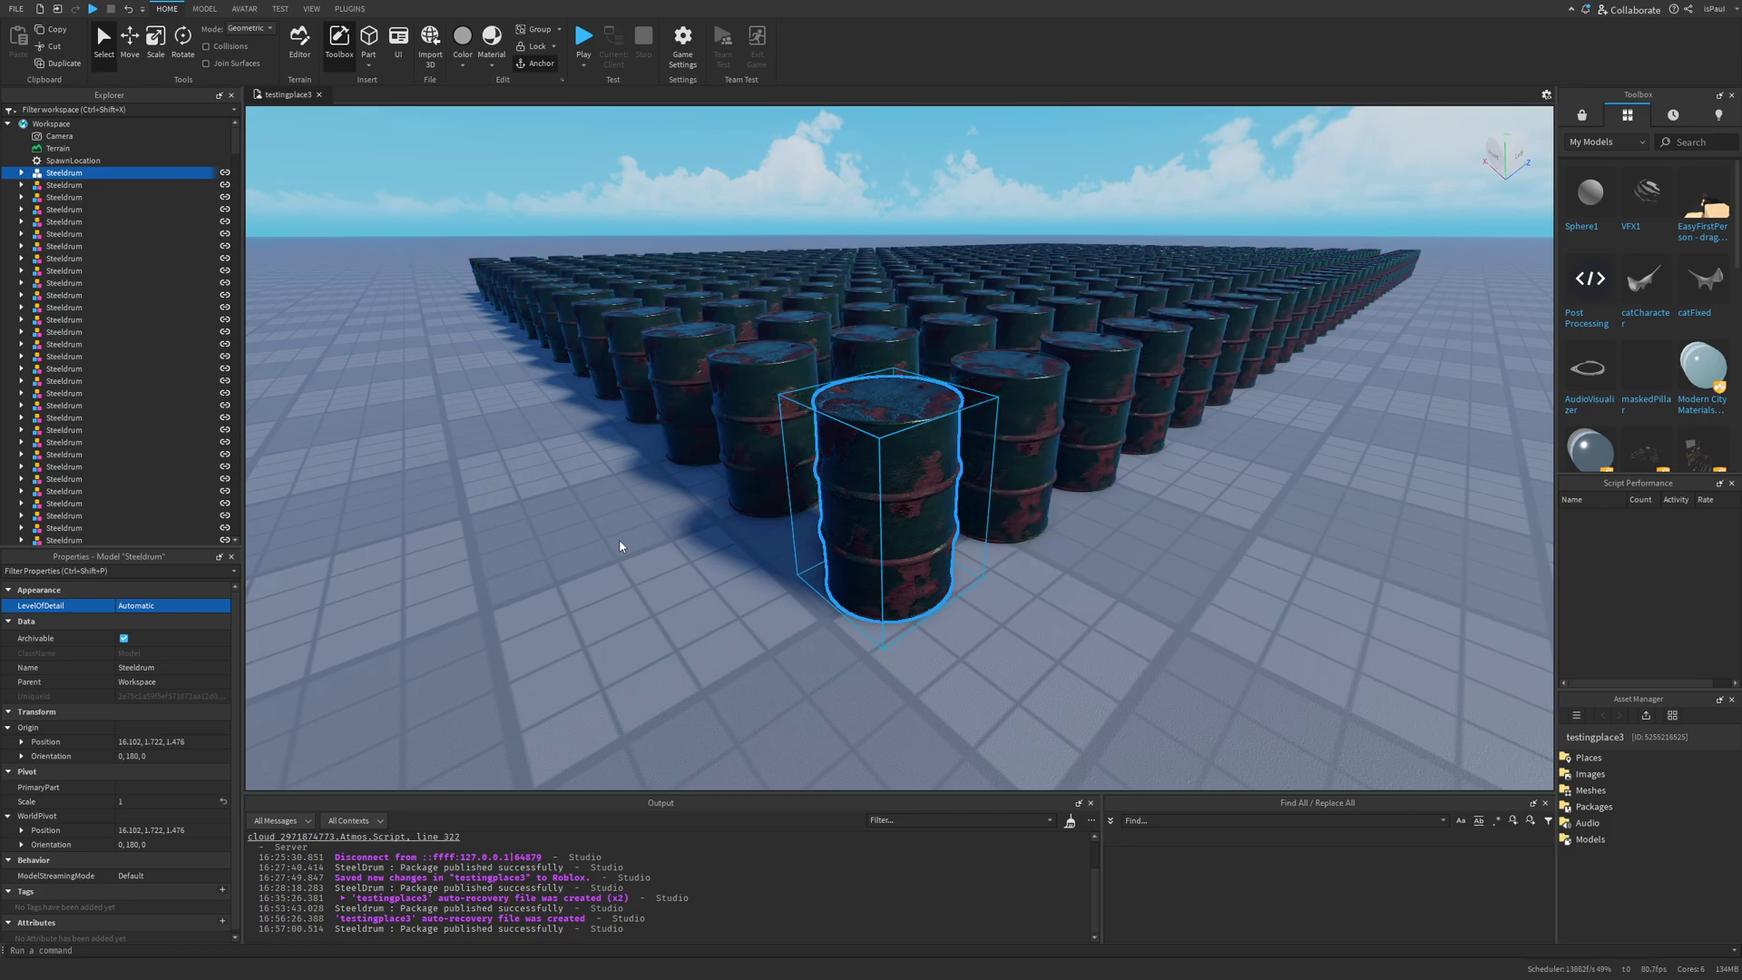
click(618, 539)
- Examine the drum colors across the whole array from closer and farther viewpoints
right_drag(1219, 559, 1050, 447)
scroll(949, 478, down, 3)
scroll(1043, 544, up, 2)
scroll(1069, 505, down, 2)
scroll(1059, 549, up, 2)
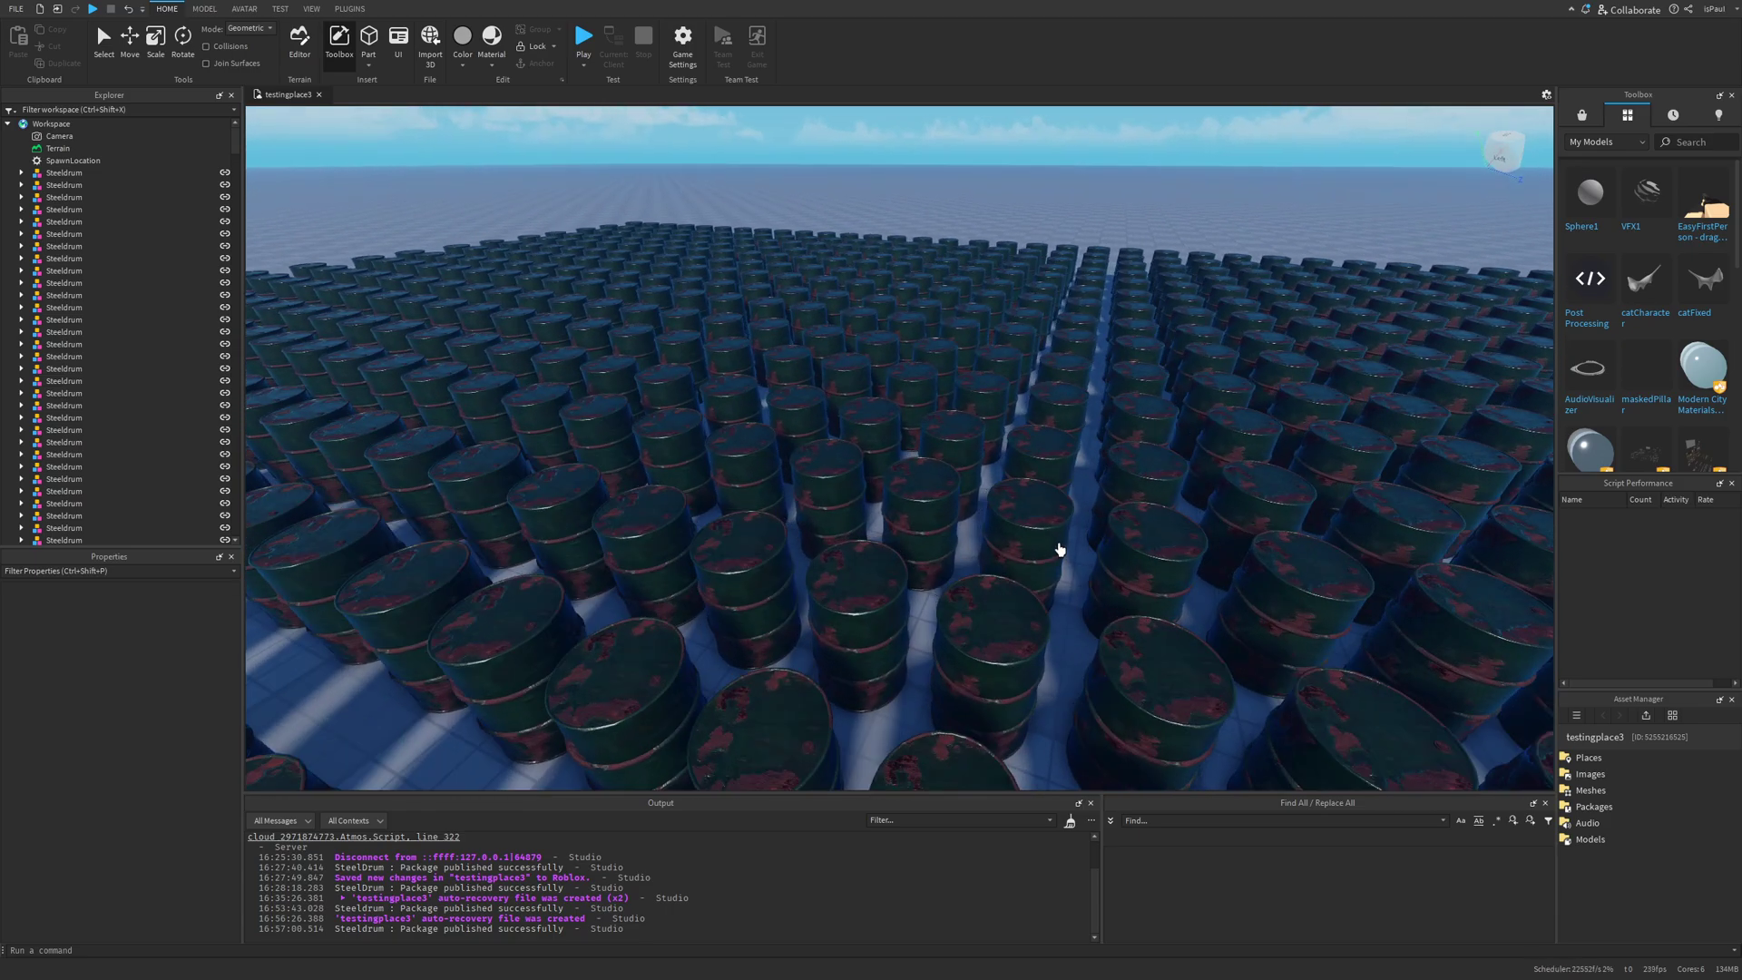
scroll(1060, 548, down, 4)
- Recolor the PBR_GreenPaintedMetal of the second Steeldrum in the front row so the drum appears teal
click(968, 577)
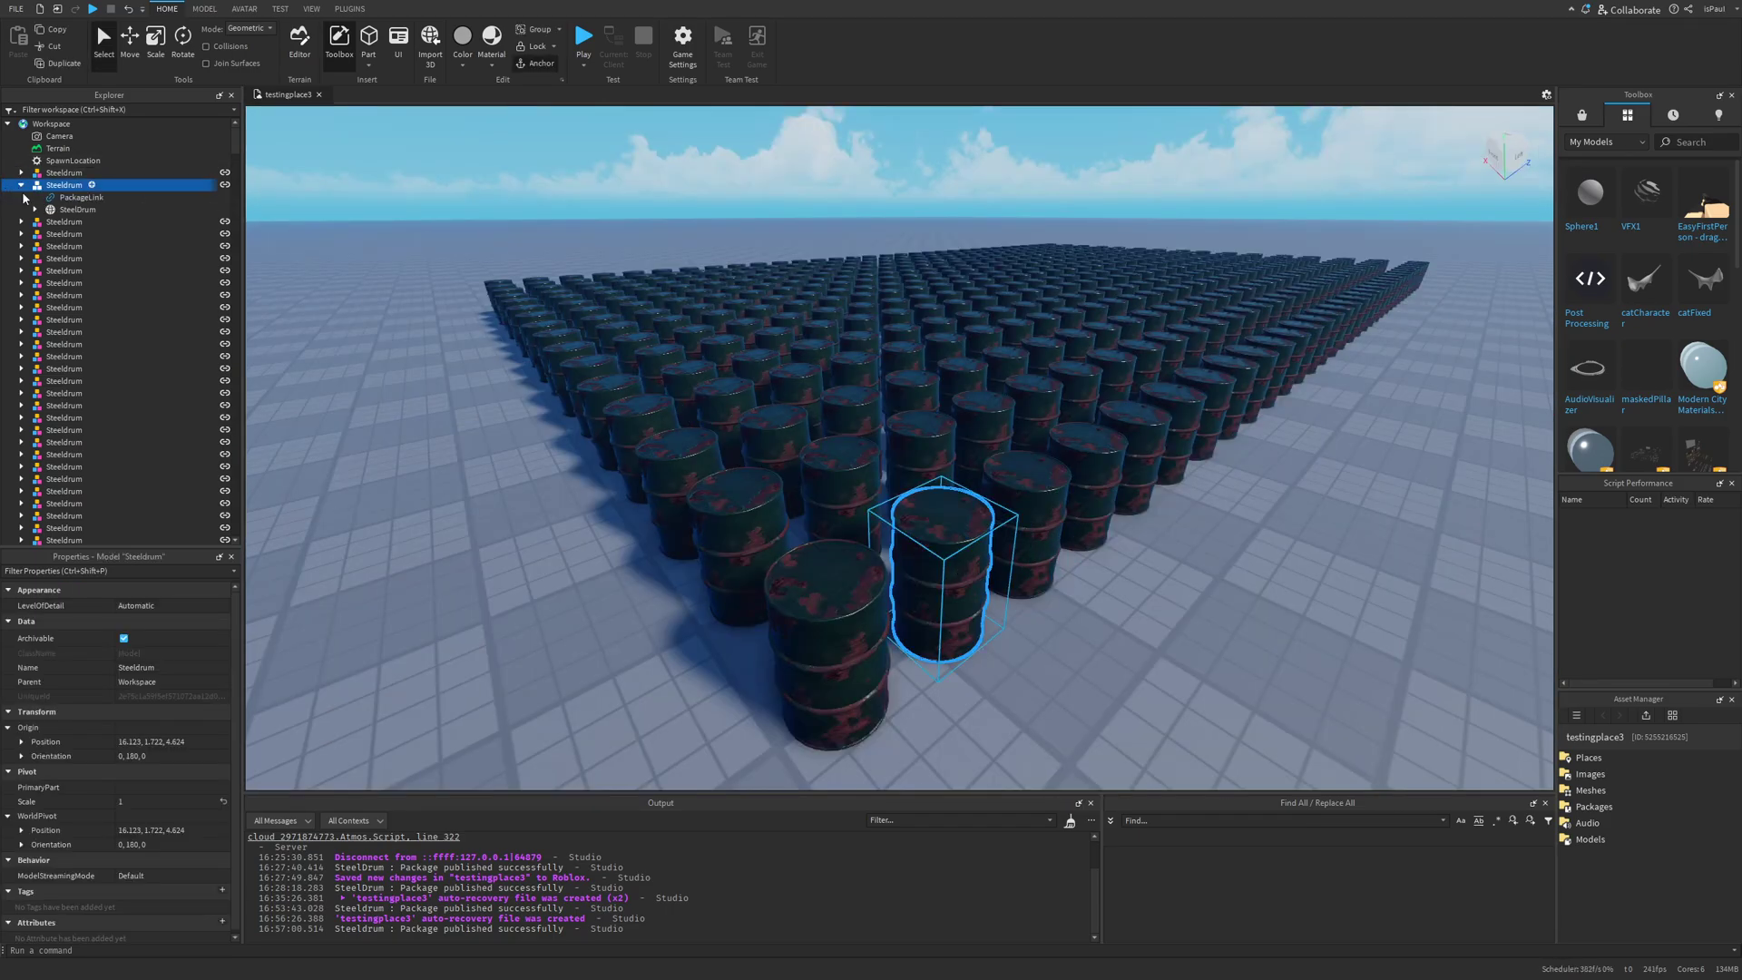
click(35, 208)
click(116, 222)
click(127, 621)
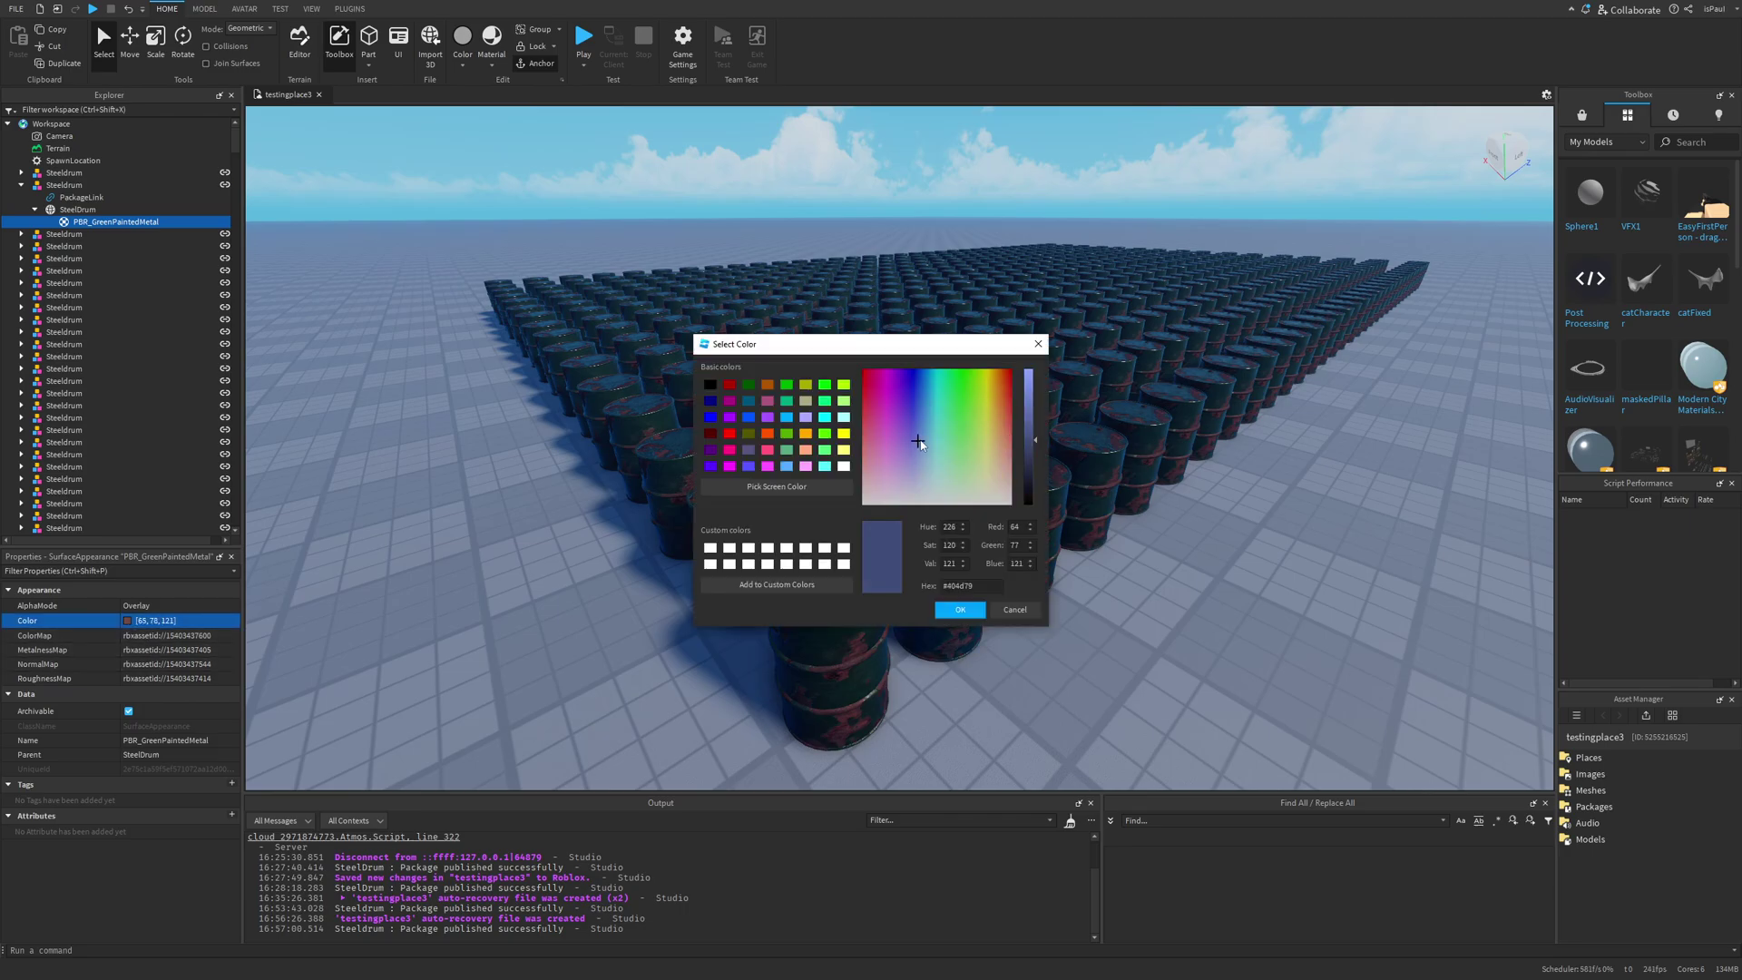
click(960, 609)
- Recolor the PBR_GreenPaintedMetal of the third front-row Steeldrum bright green and of the fourth dark purple
click(1025, 526)
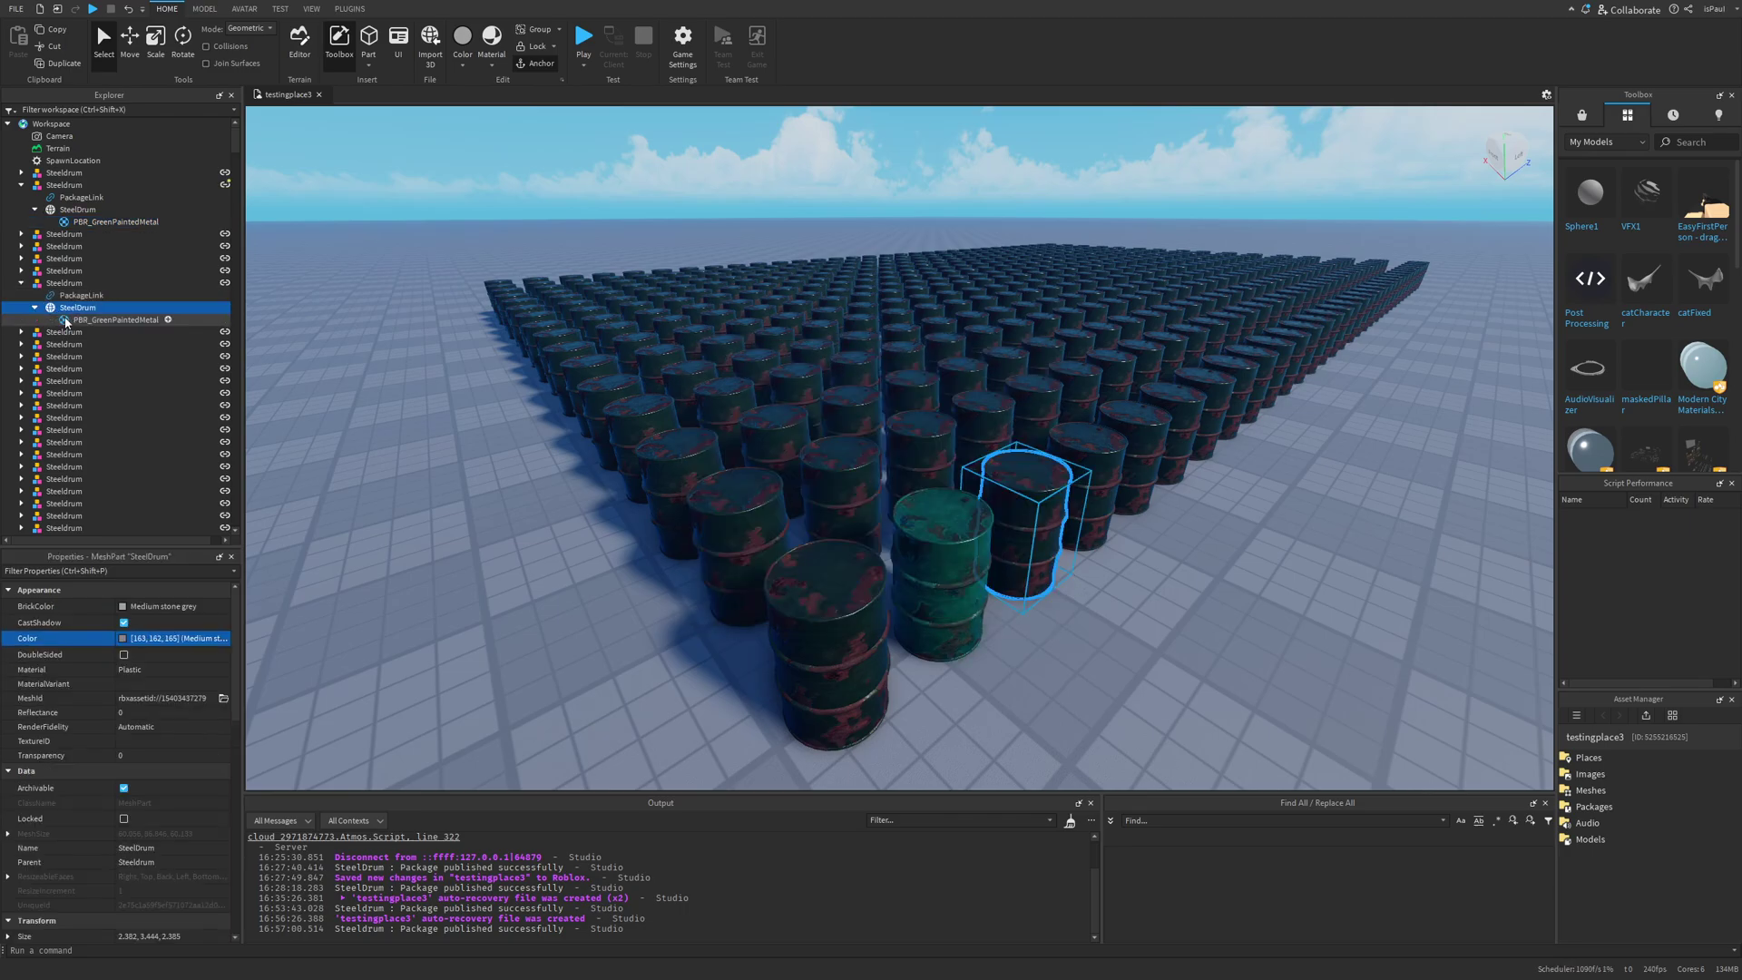
click(66, 319)
click(116, 307)
click(127, 621)
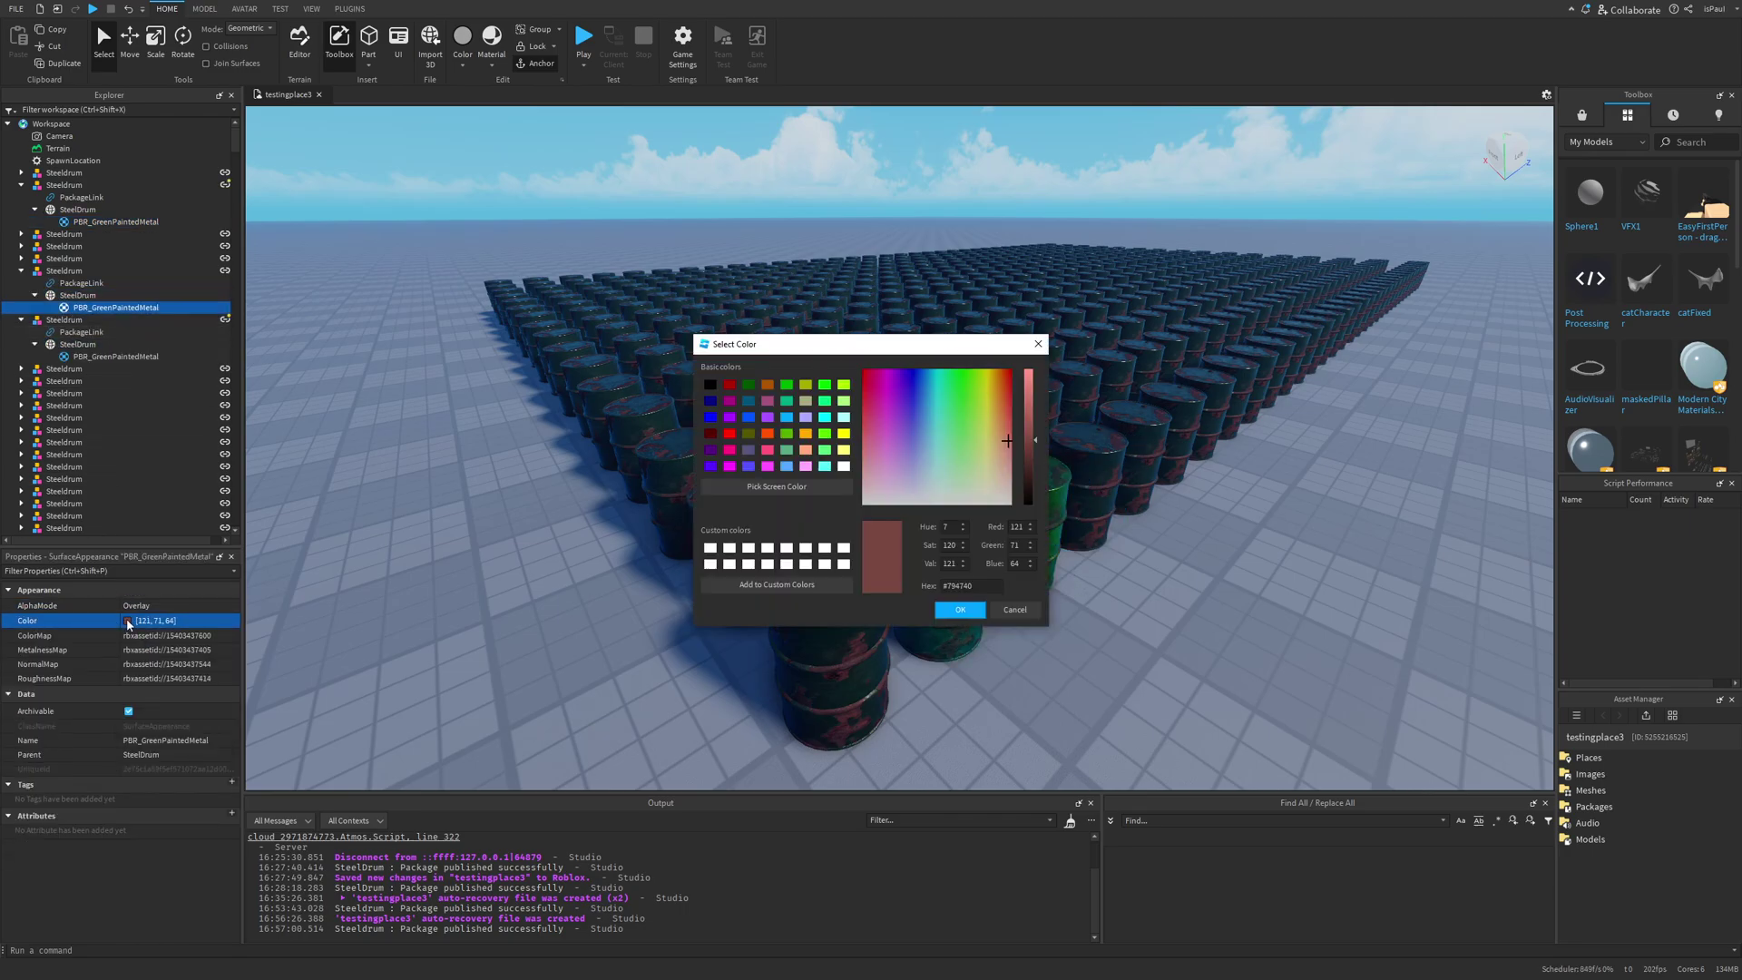
click(905, 399)
click(960, 608)
click(1026, 528)
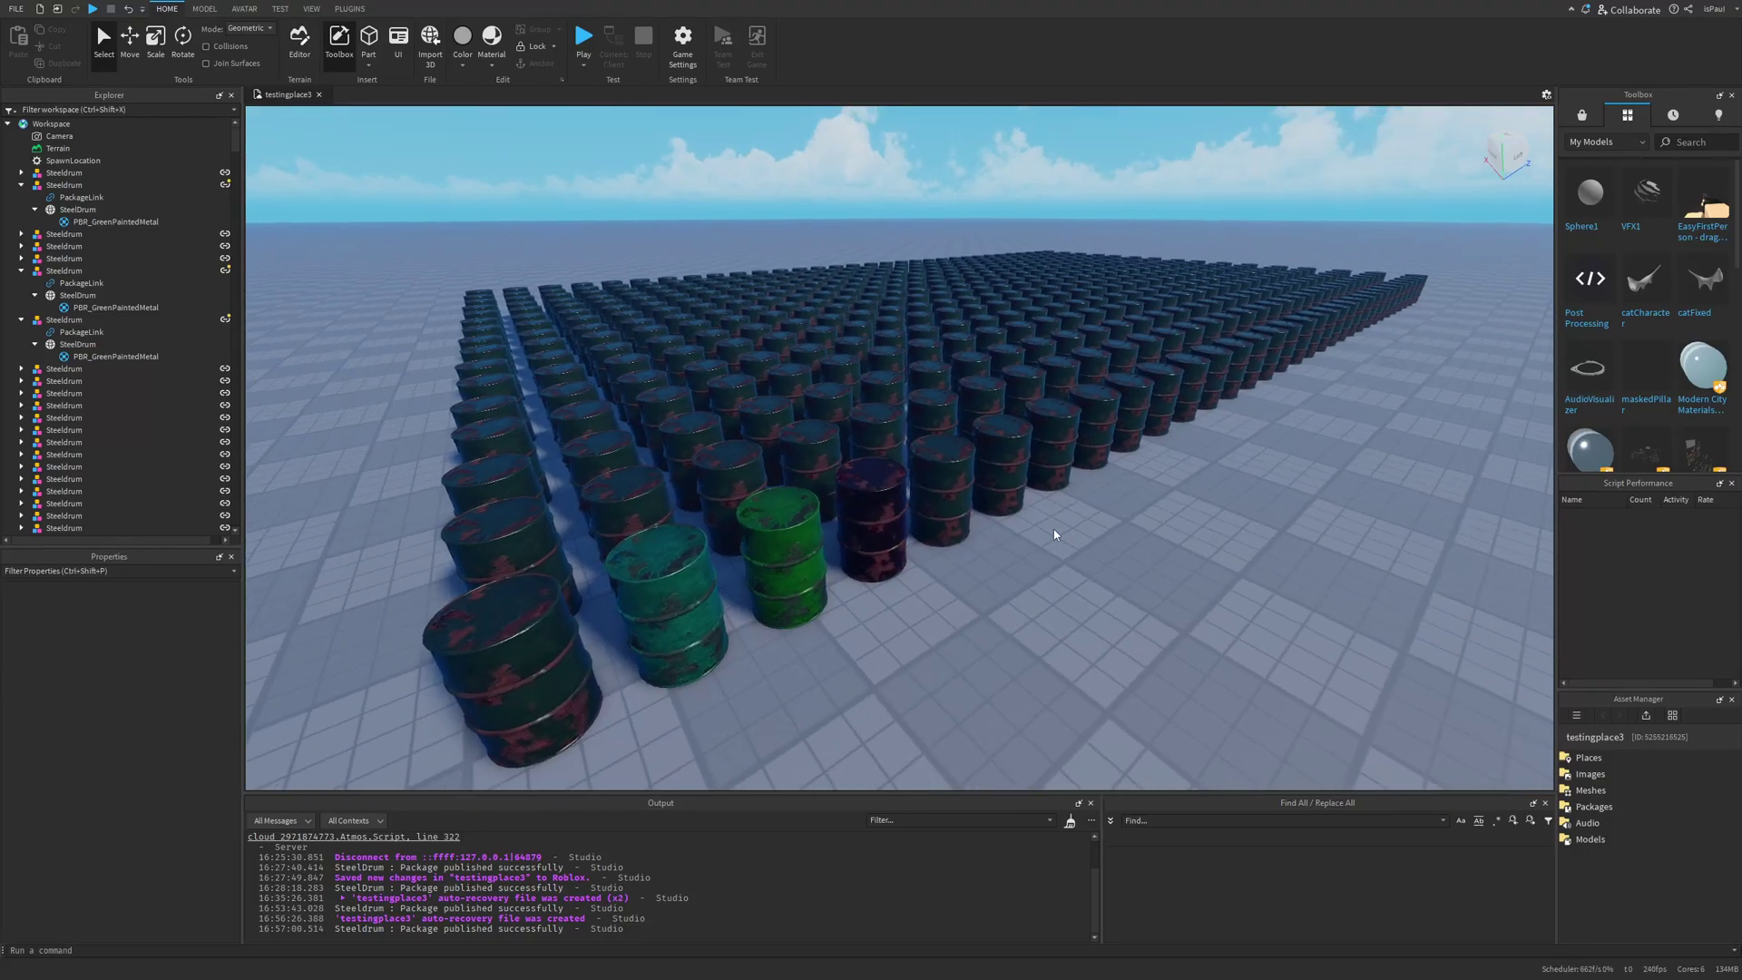
- Collapse the expanded Steeldrum models in the Workspace hierarchy
scroll(1054, 530, down, 2)
right_drag(1154, 548, 1154, 550)
scroll(1134, 543, down, 3)
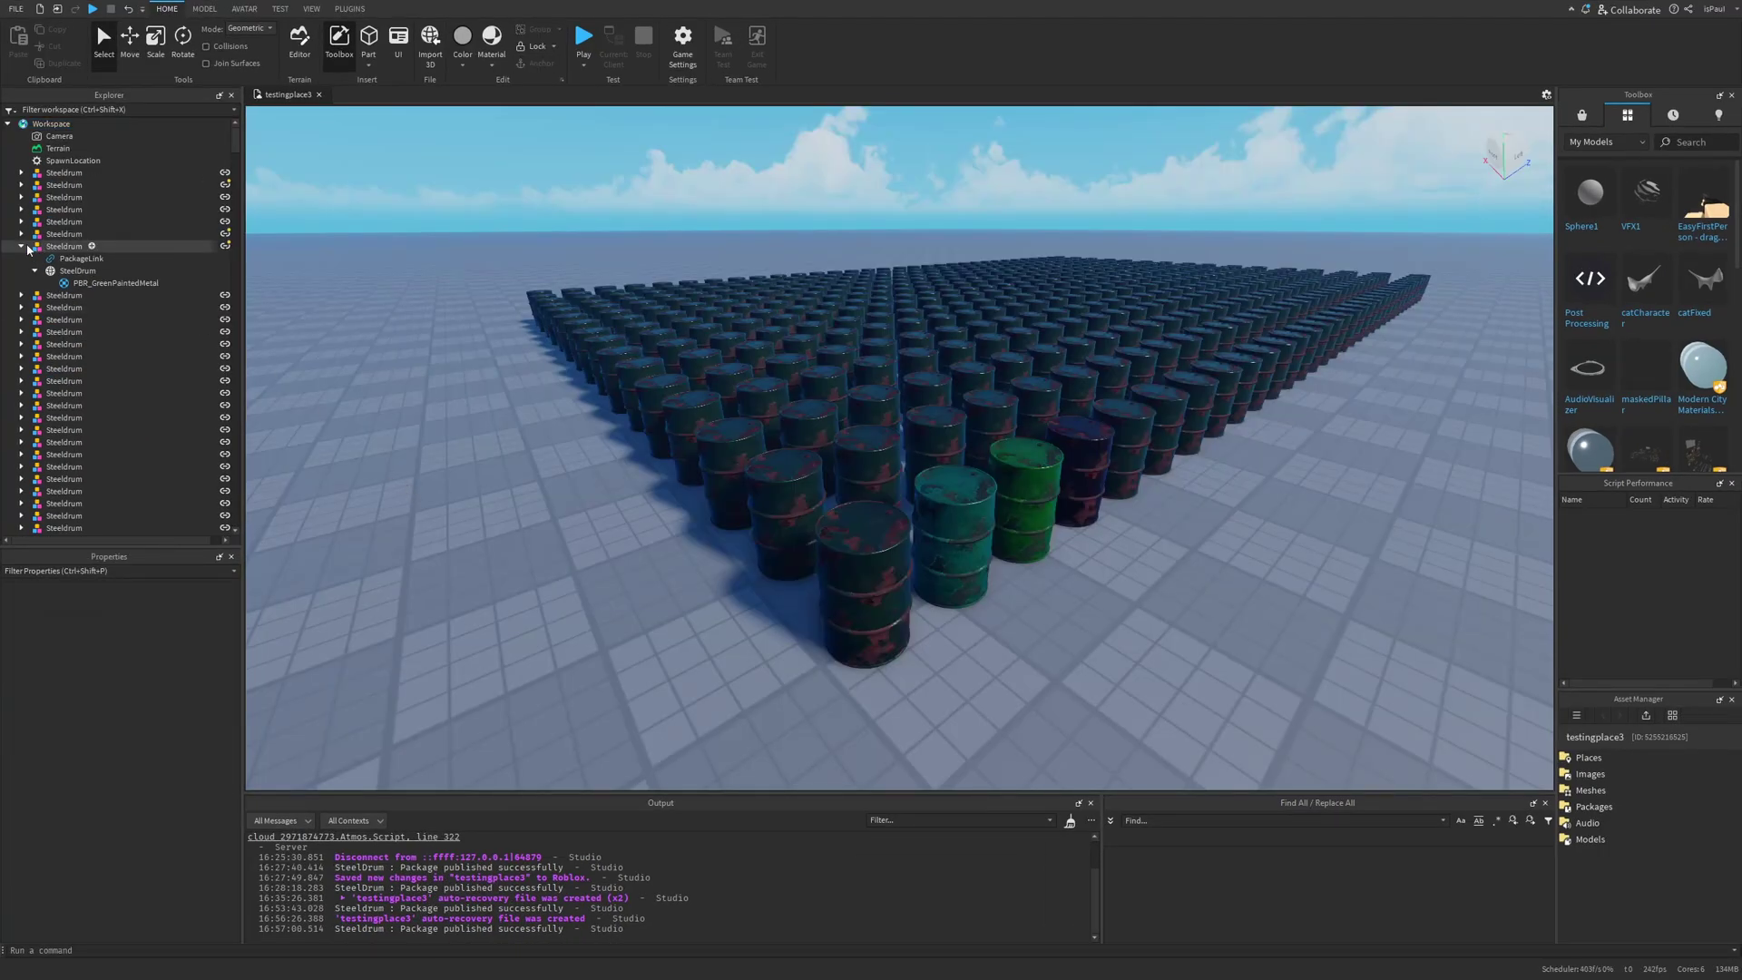
click(30, 247)
key(f)
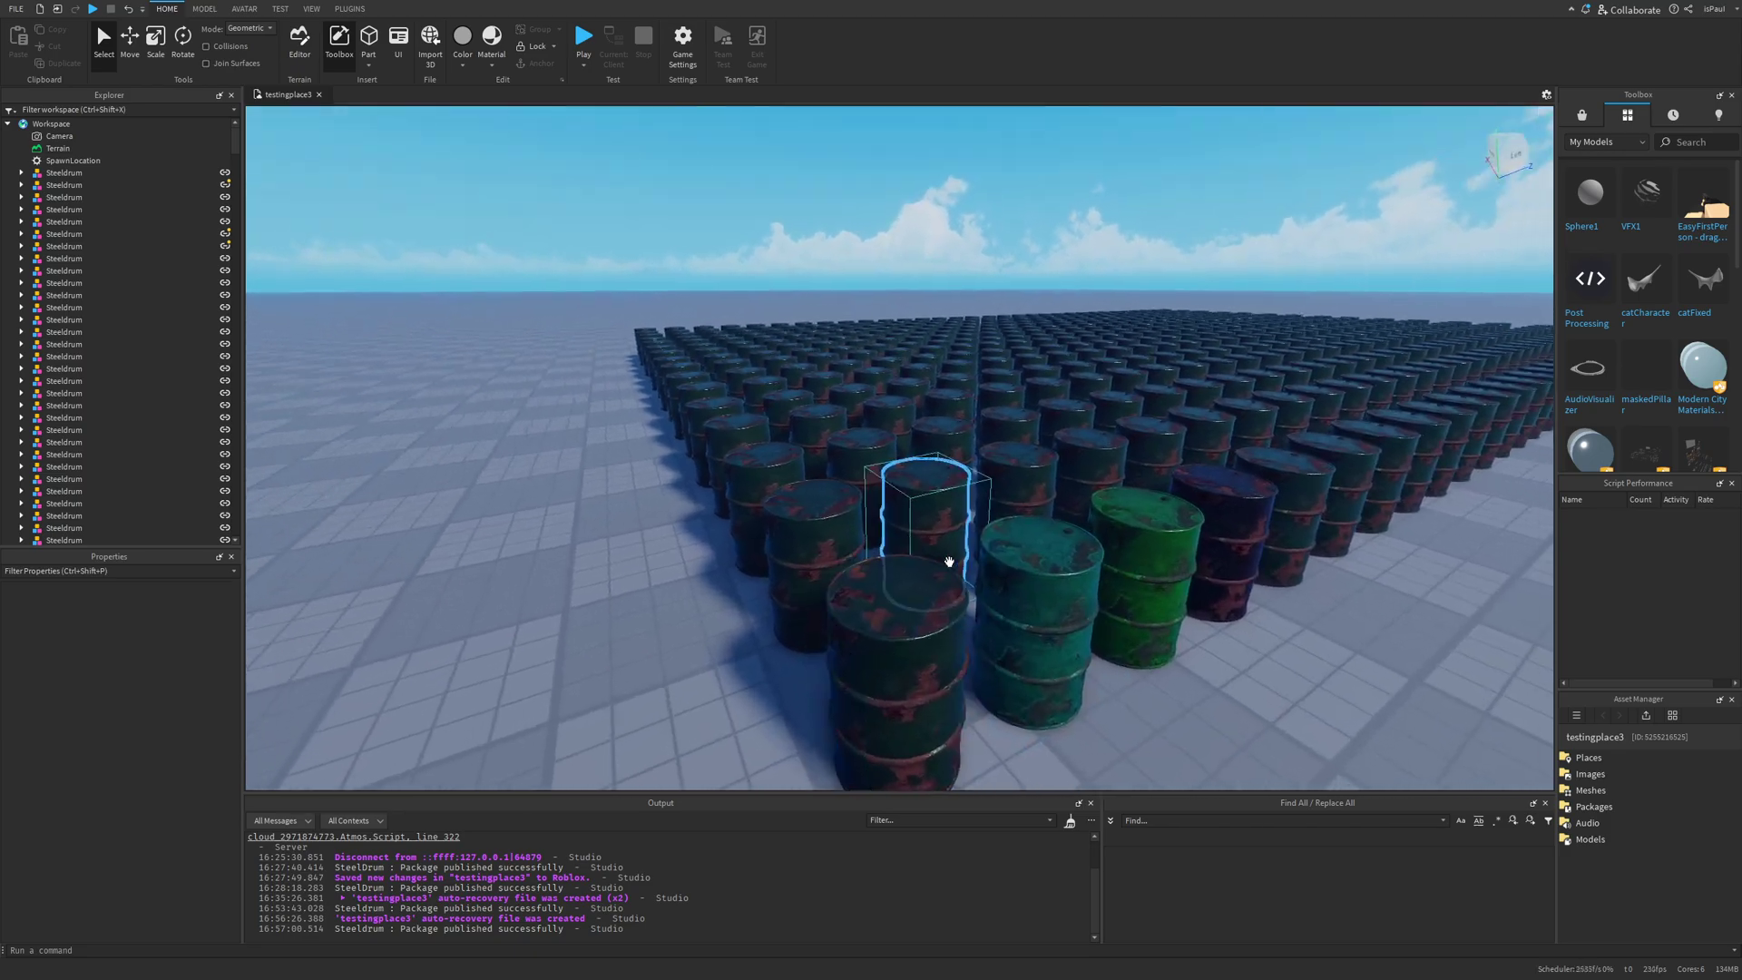
- Examine the contents and package links of the front Steeldrum and an unmodified neighbor, and compare them with the recolored drums
click(48, 208)
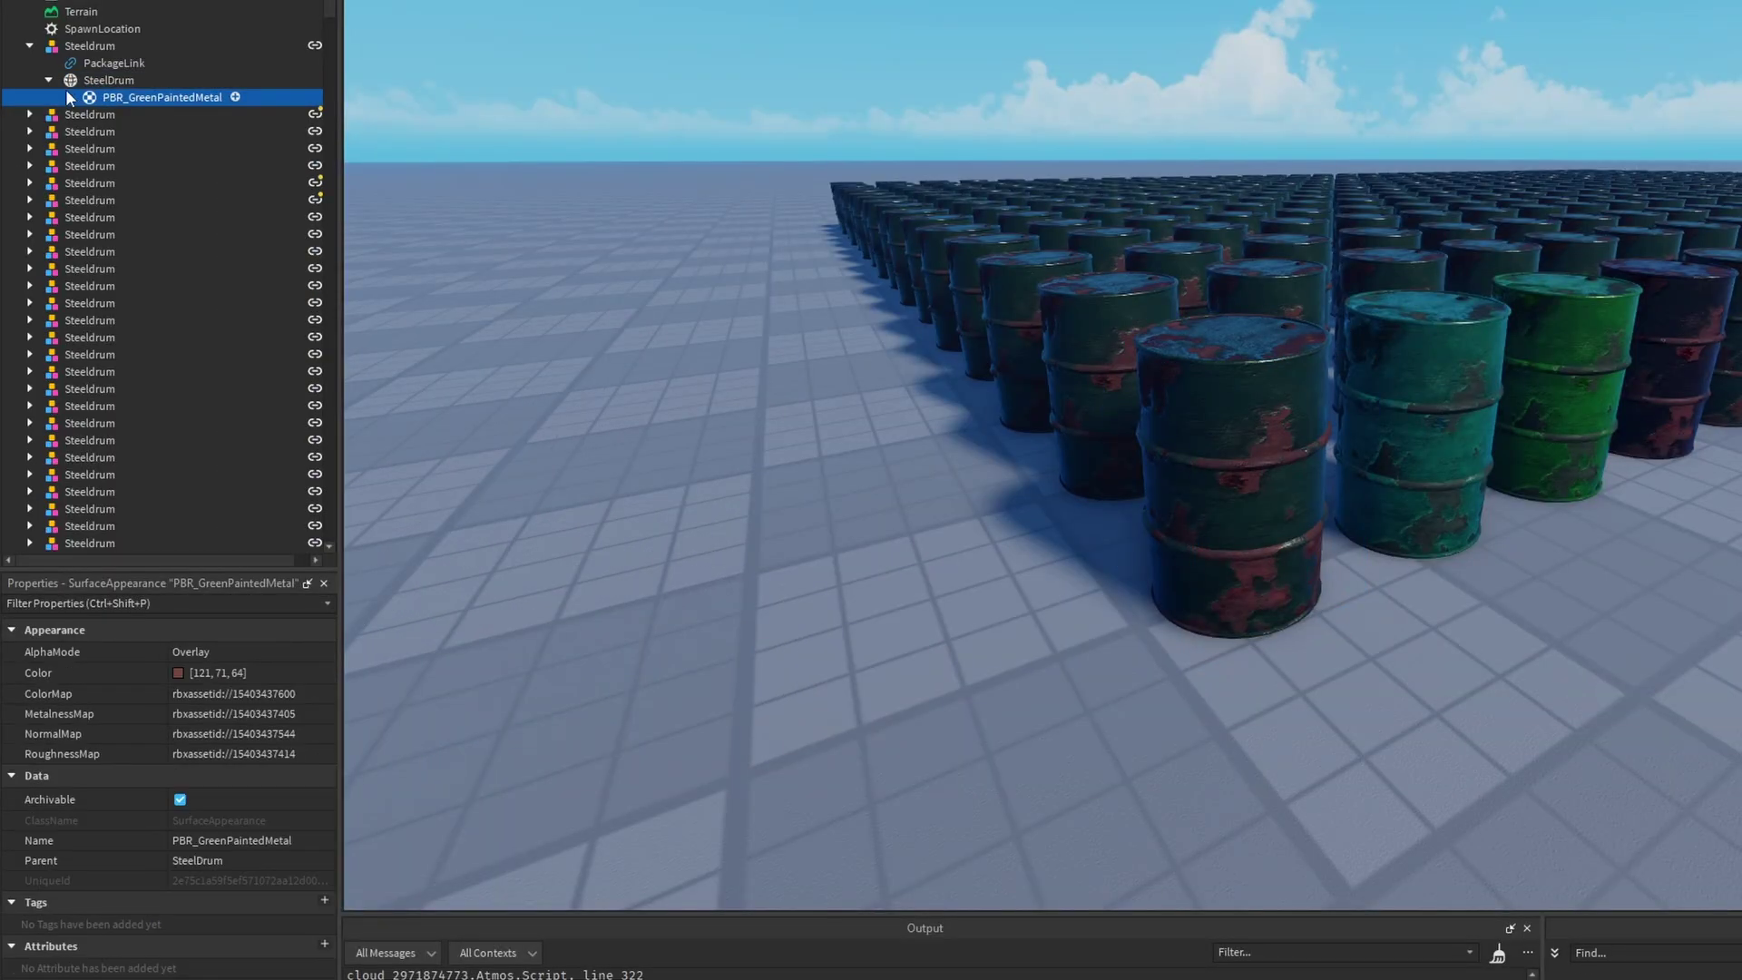
click(99, 80)
click(104, 62)
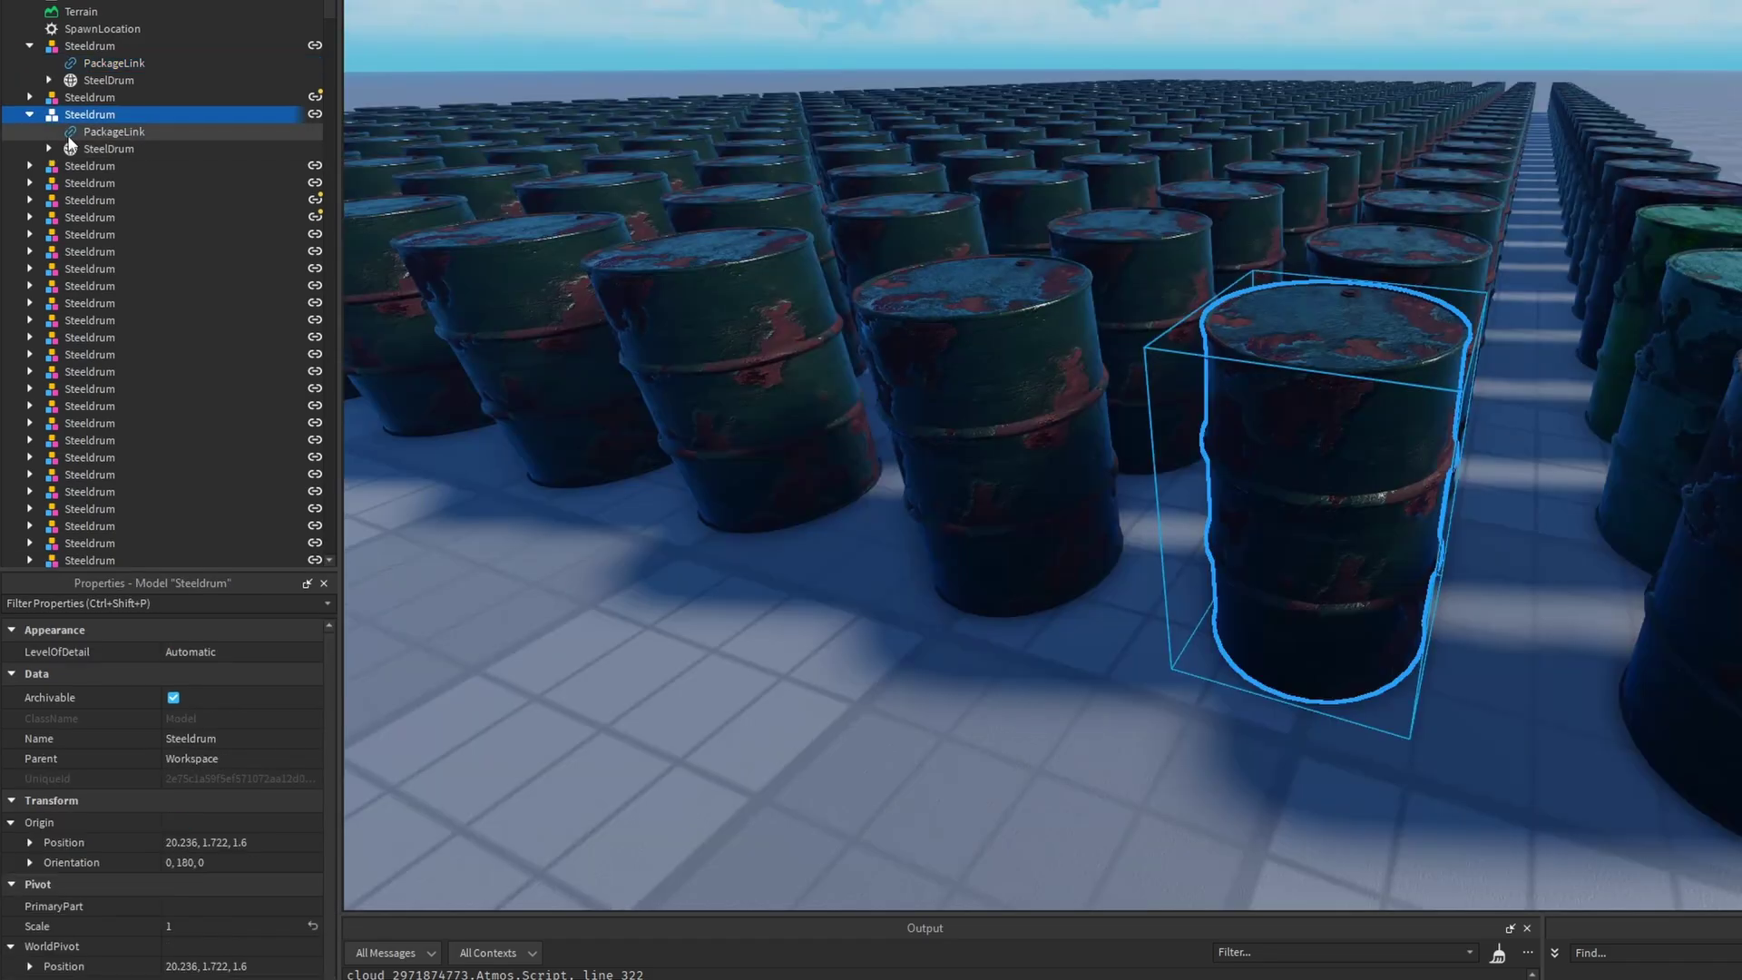
click(113, 131)
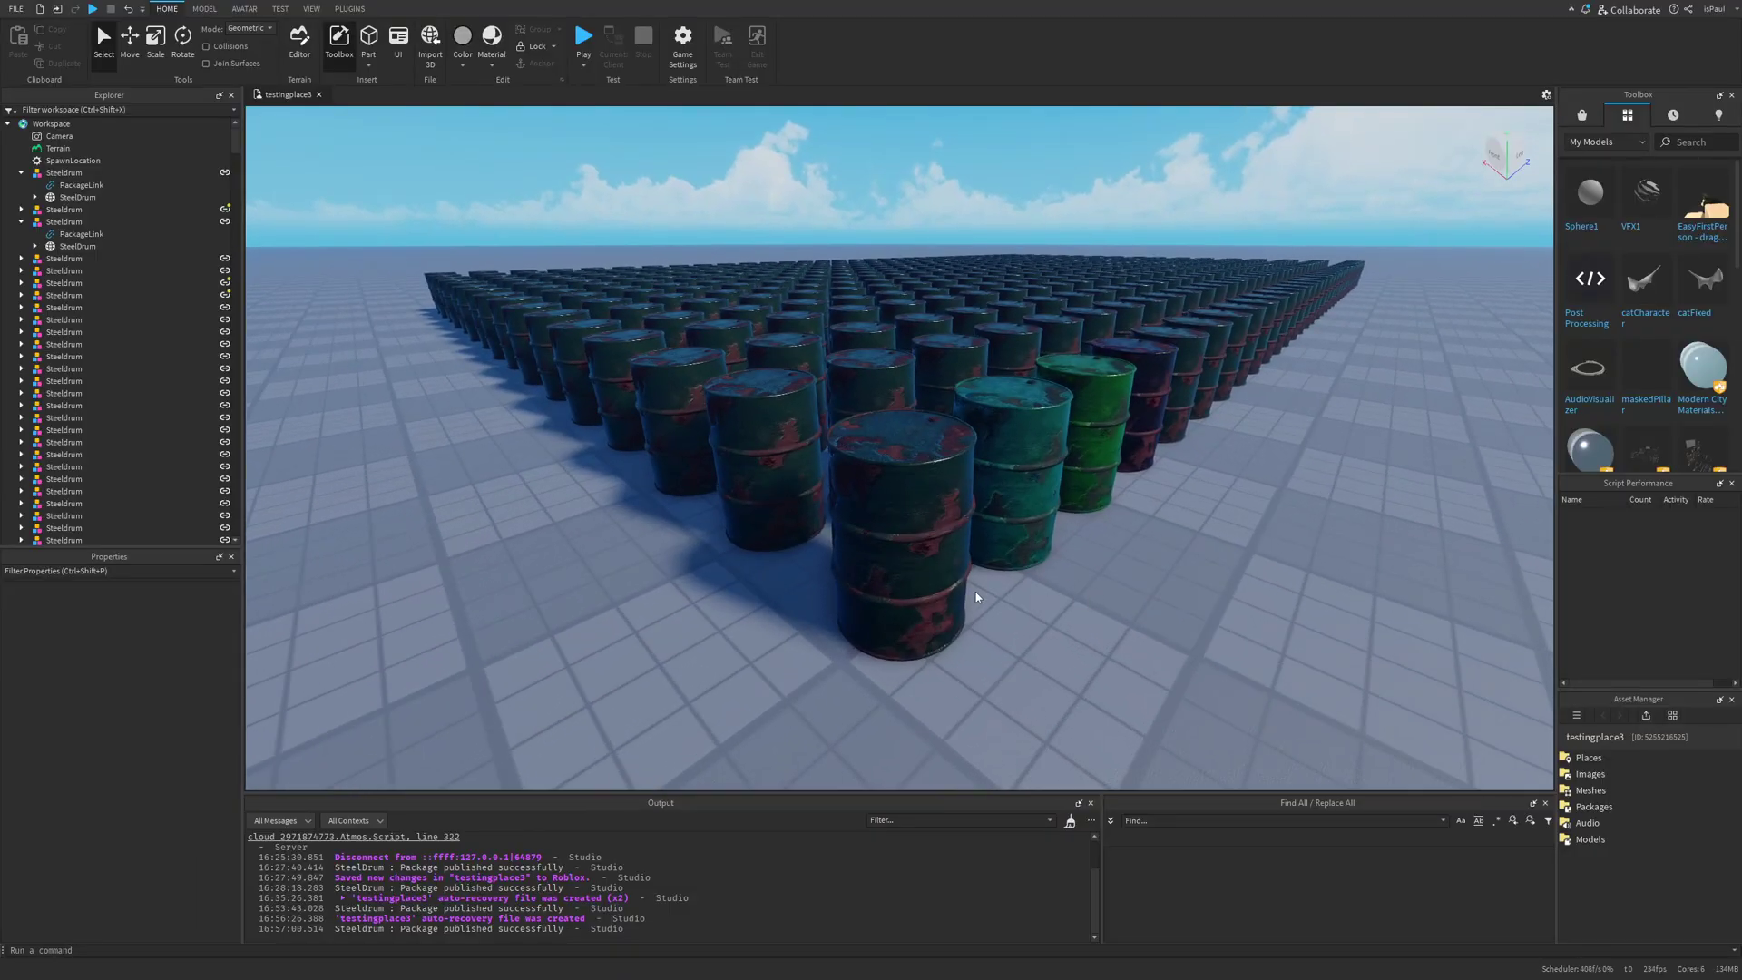
scroll(1065, 580, down, 5)
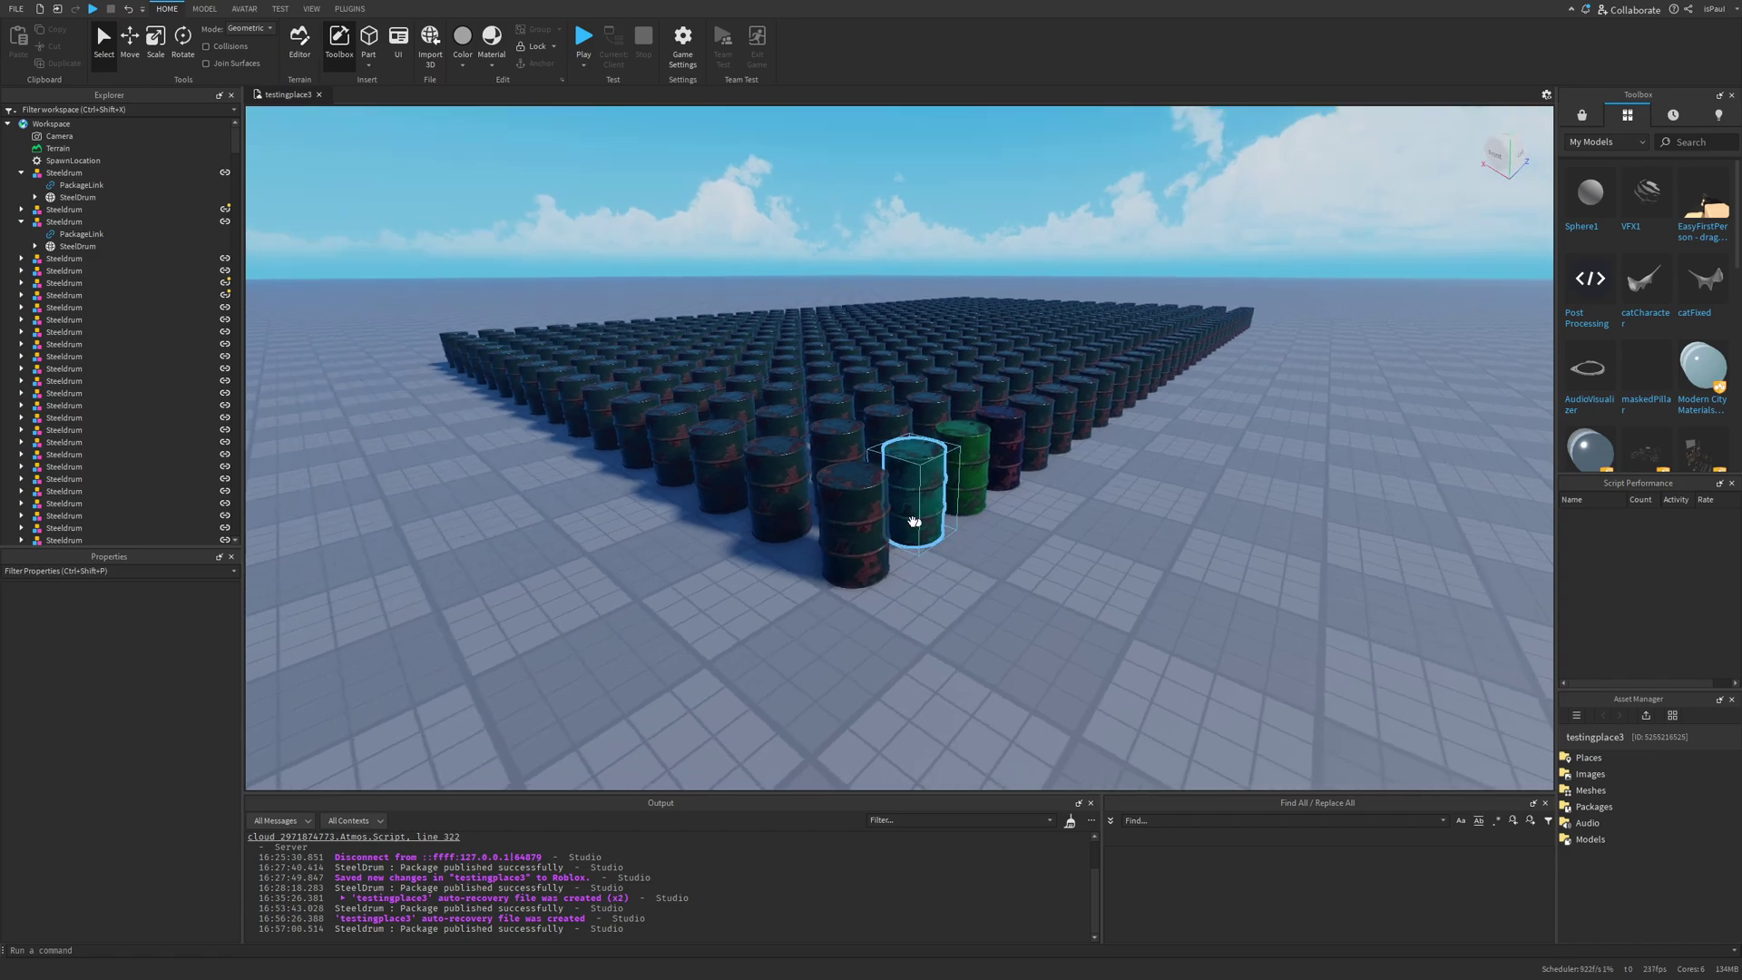
scroll(948, 489, up, 5)
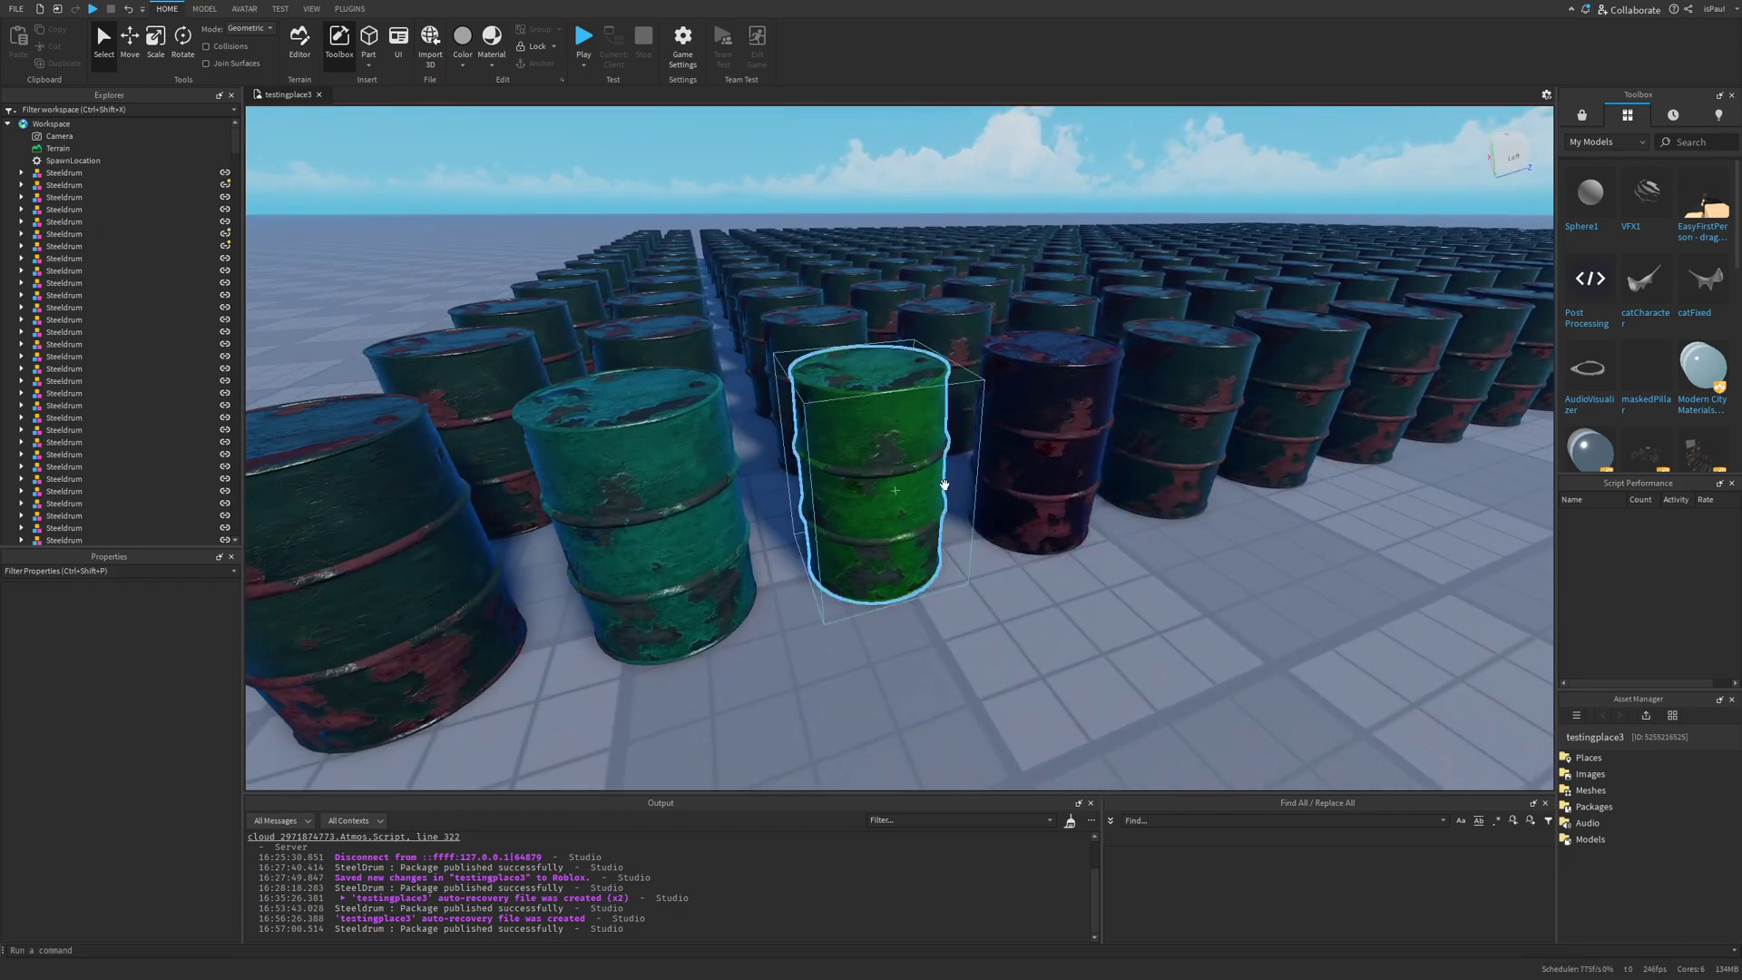
scroll(944, 485, down, 5)
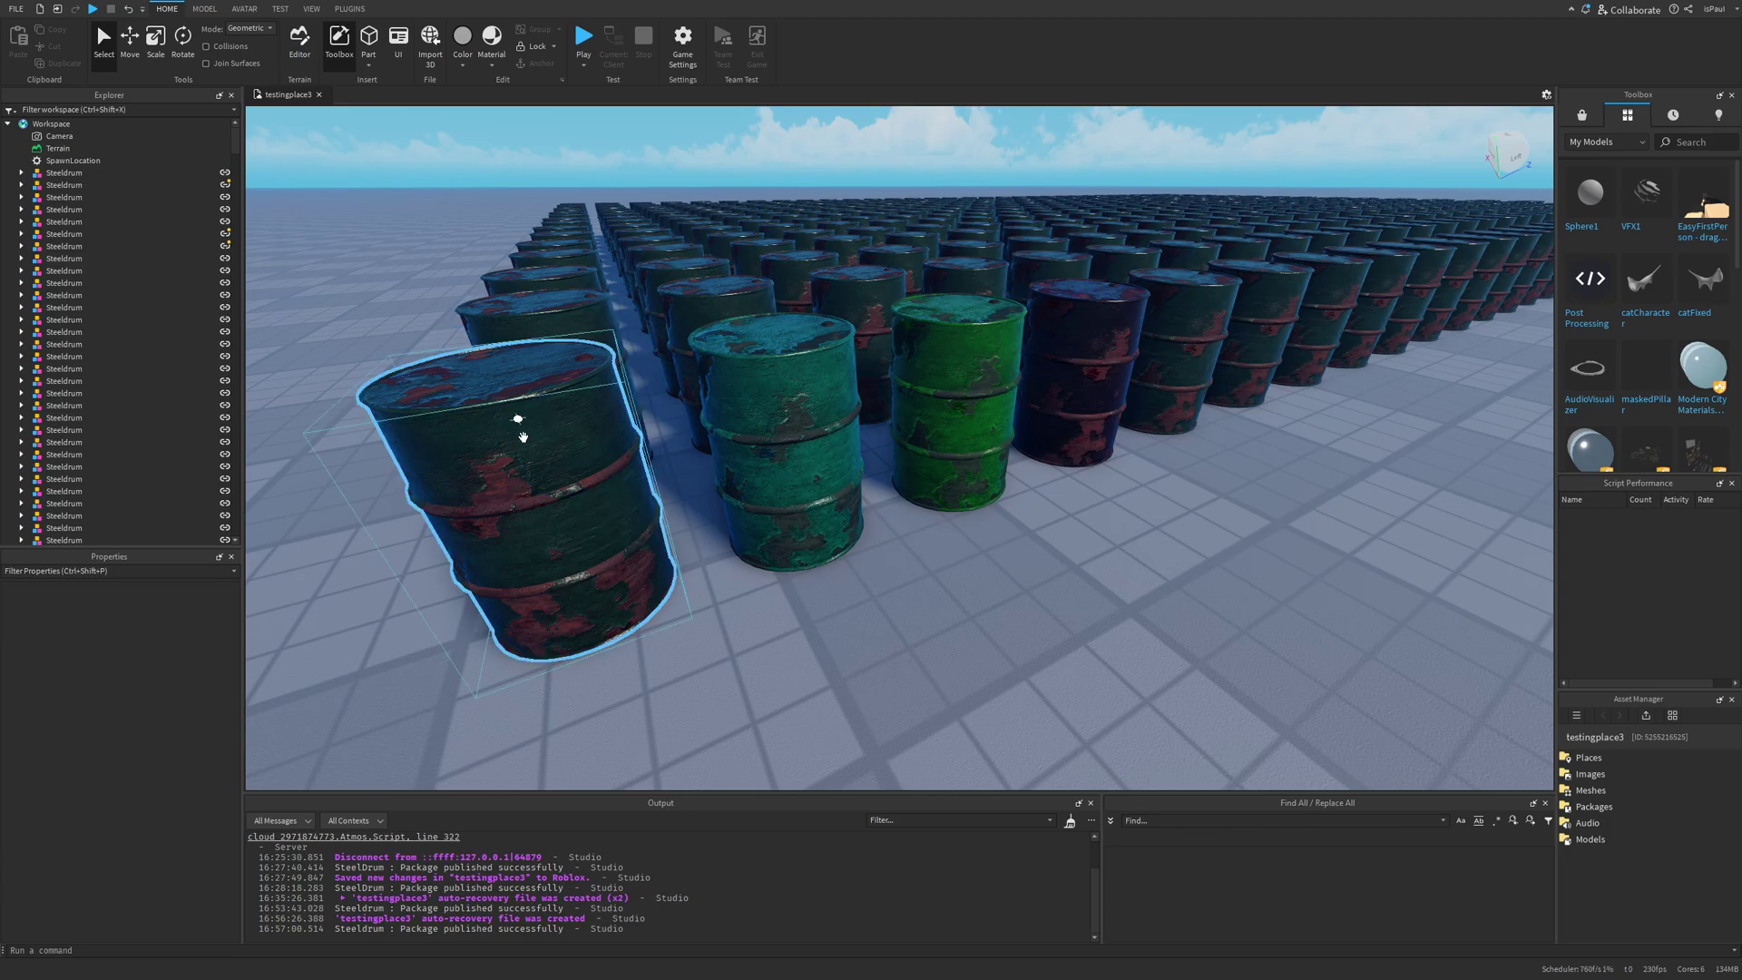
scroll(1036, 542, down, 3)
- Insert a Part into the front Steeldrum model and place it as a long bar tilted 45 degrees through the drum
click(791, 498)
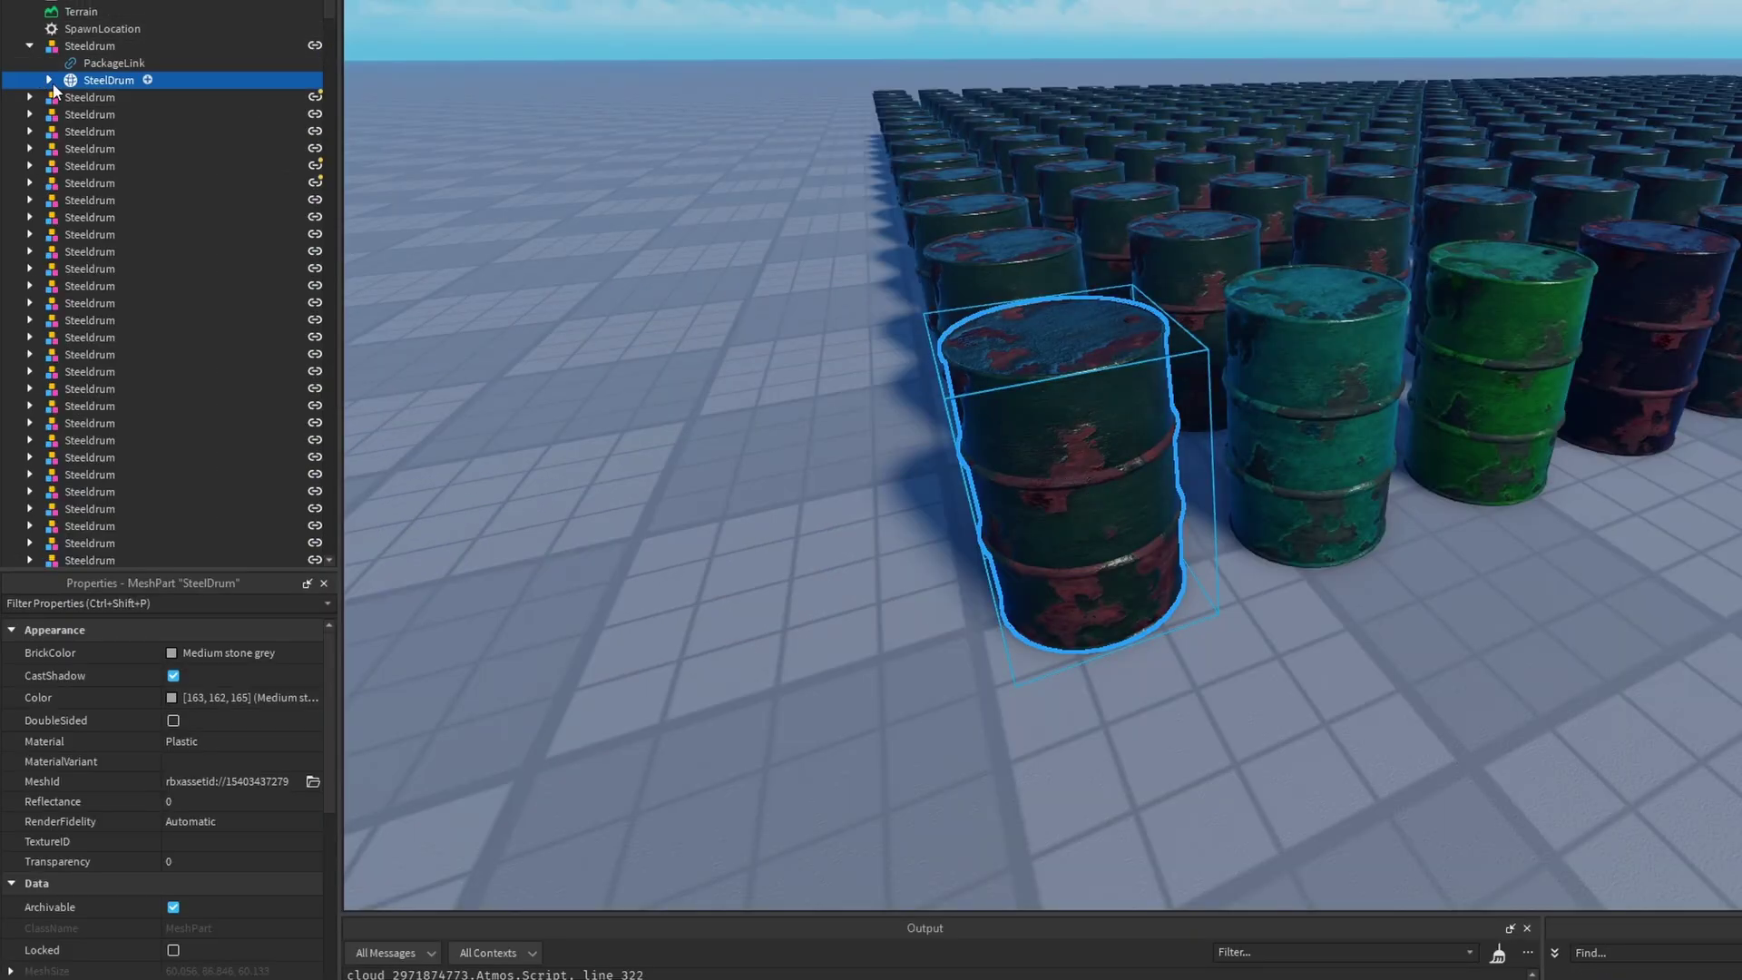
click(91, 45)
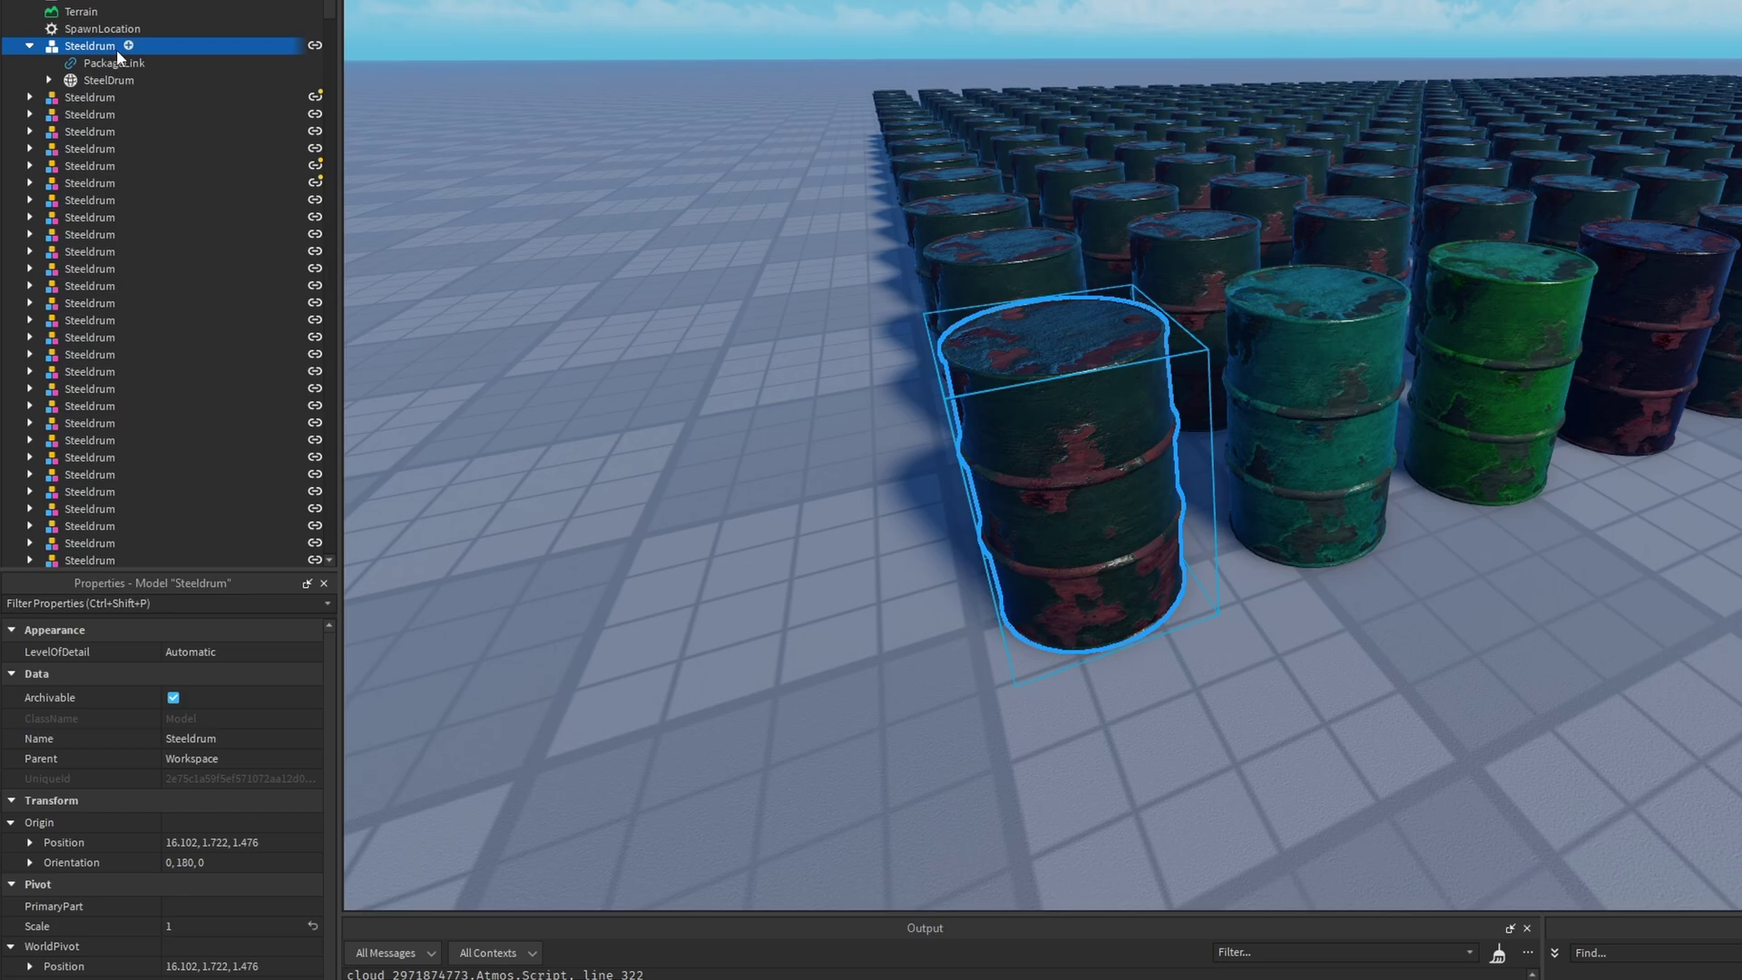
click(127, 45)
text(par)
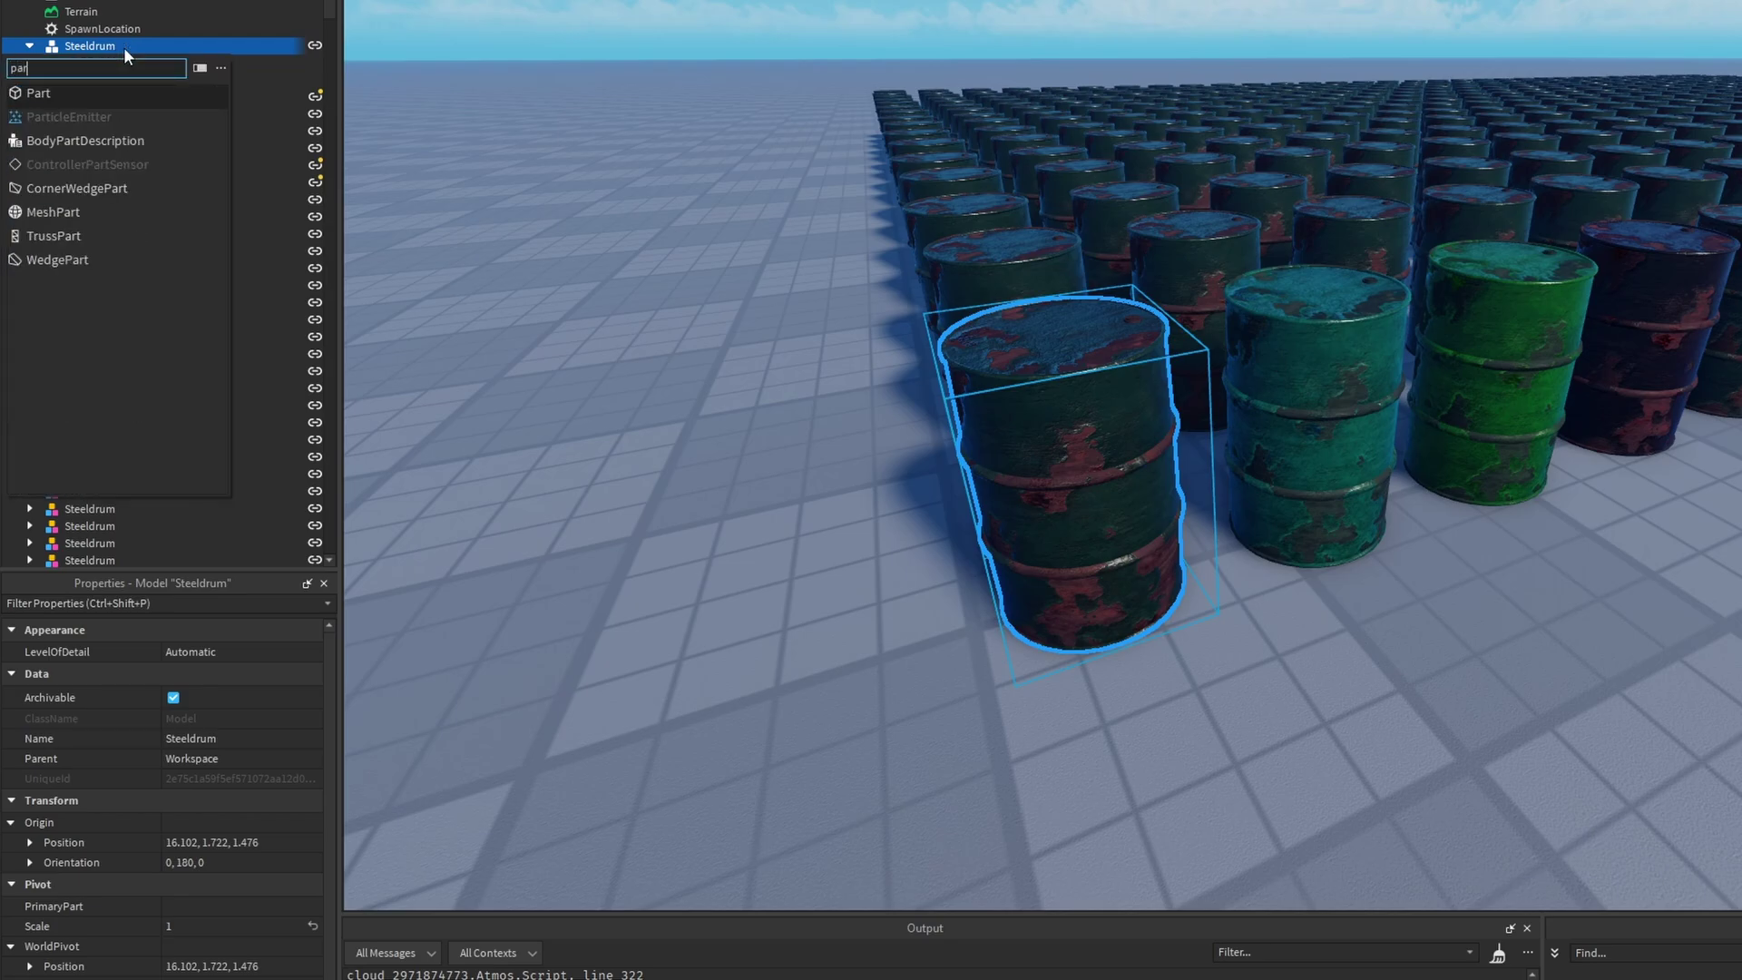
key(Return)
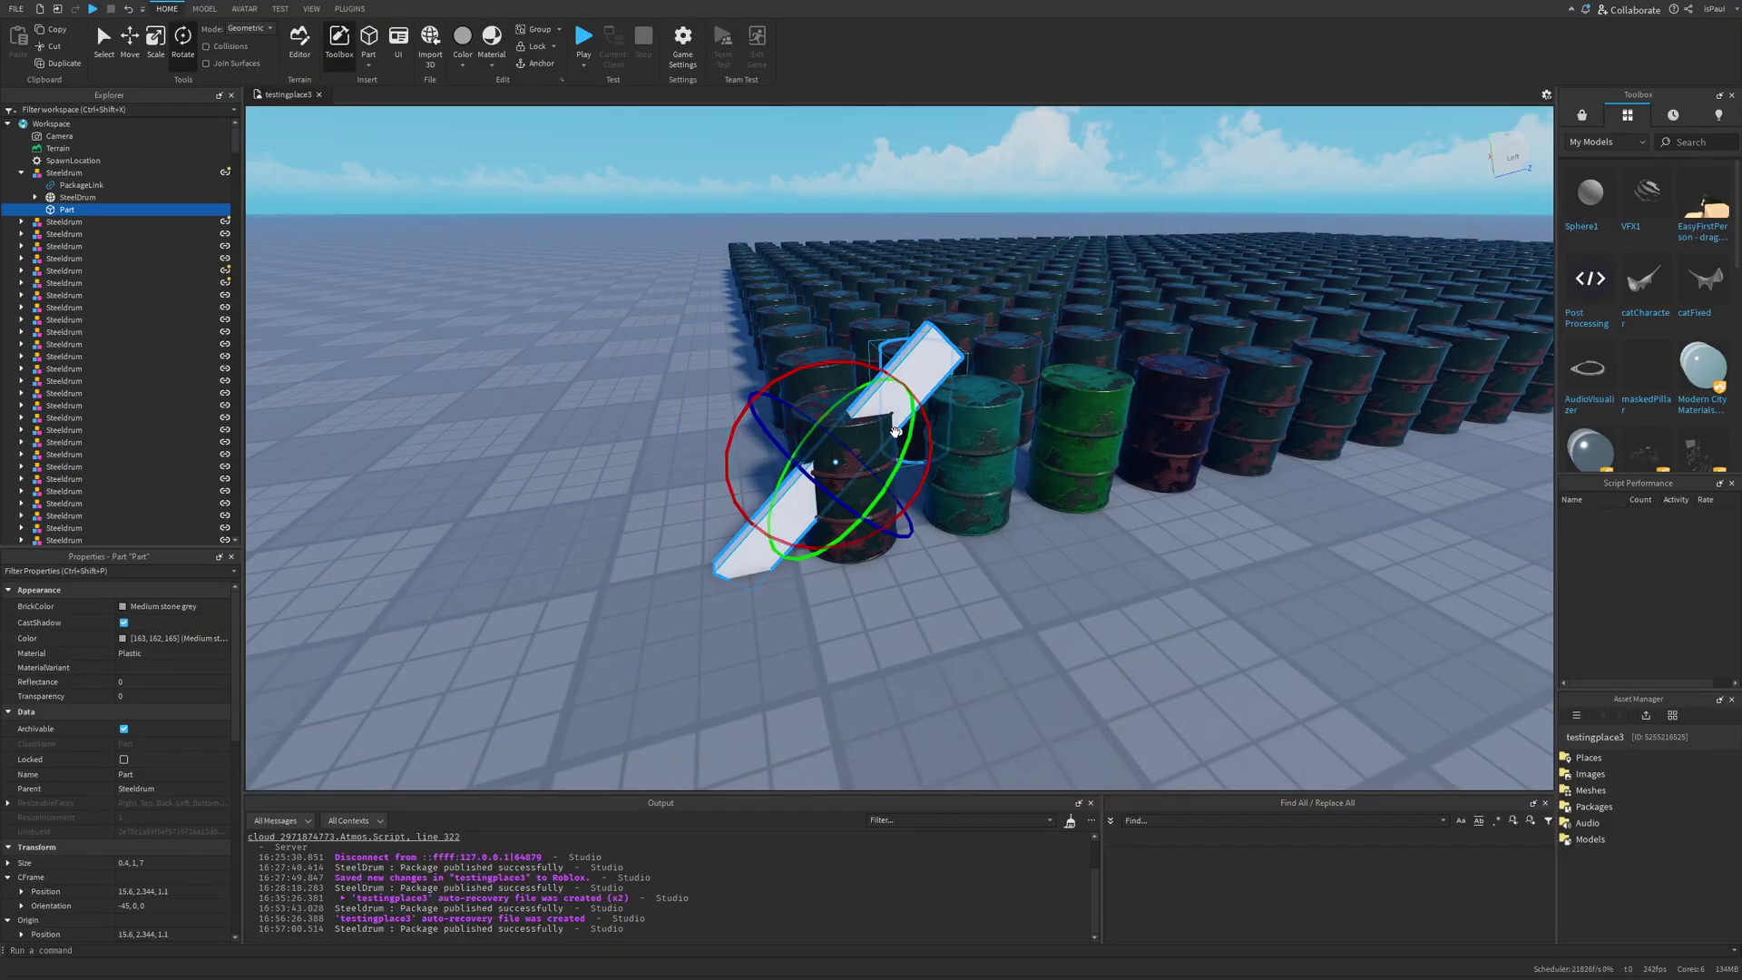
key(ctrl+2)
drag(771, 474, 778, 467)
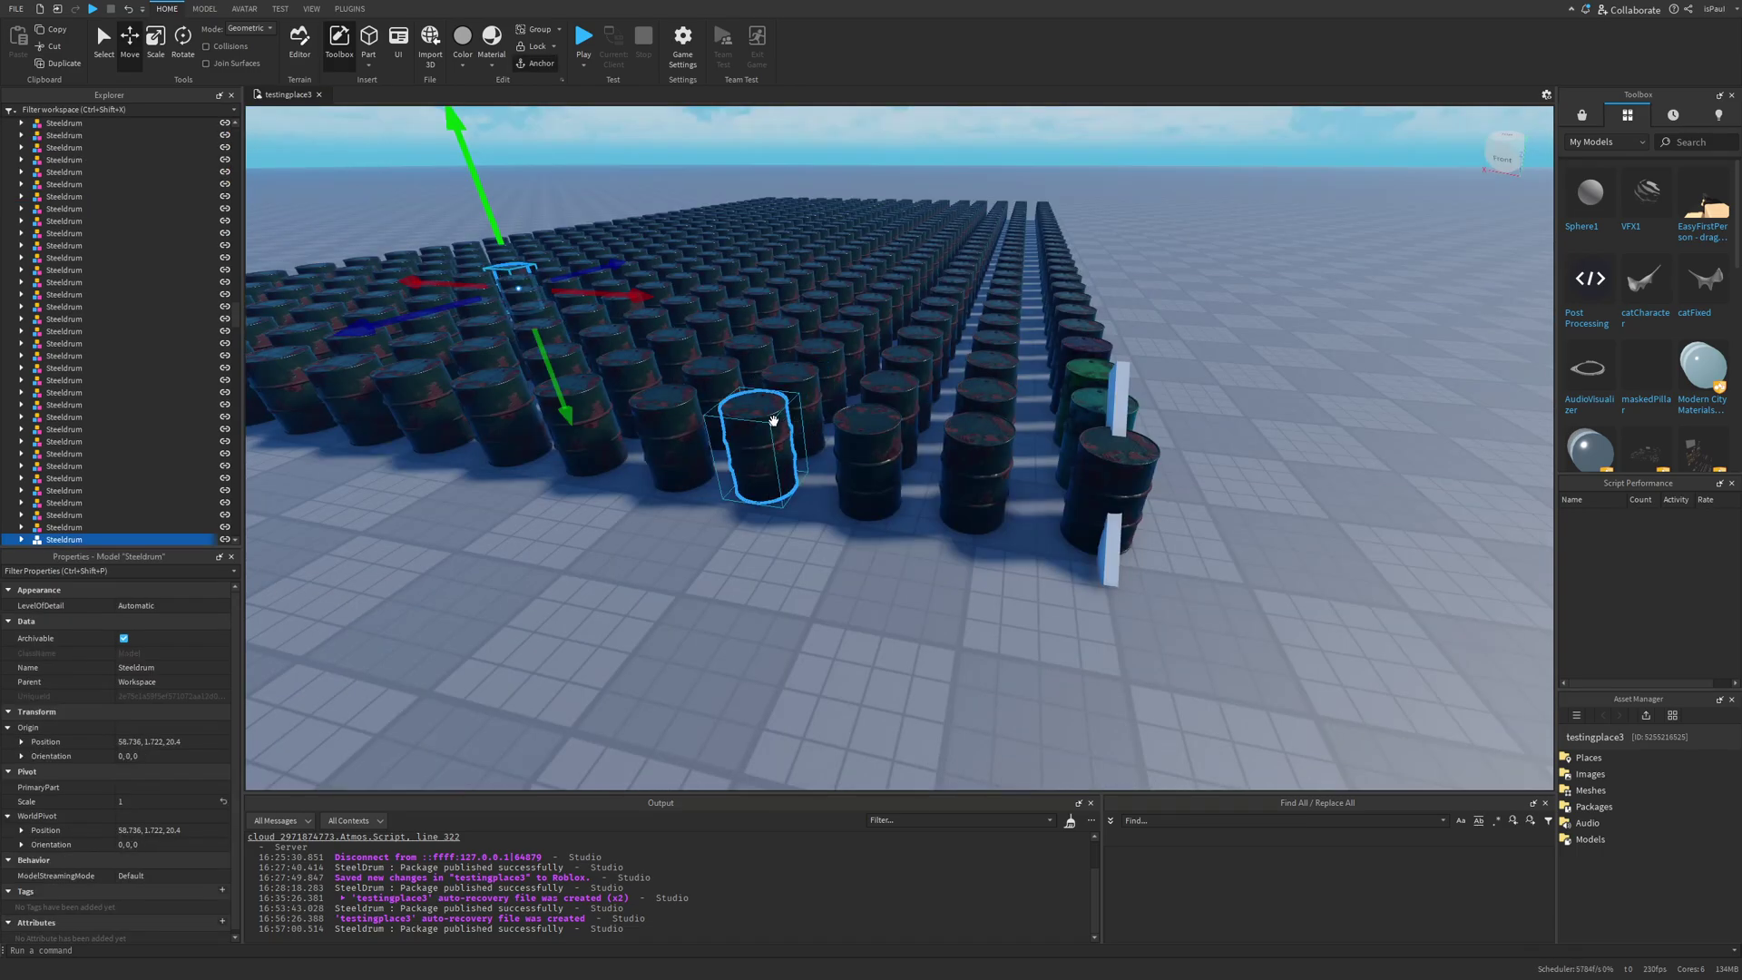
- Publish the front Steeldrum with its added Part to the package
click(758, 459)
click(908, 225)
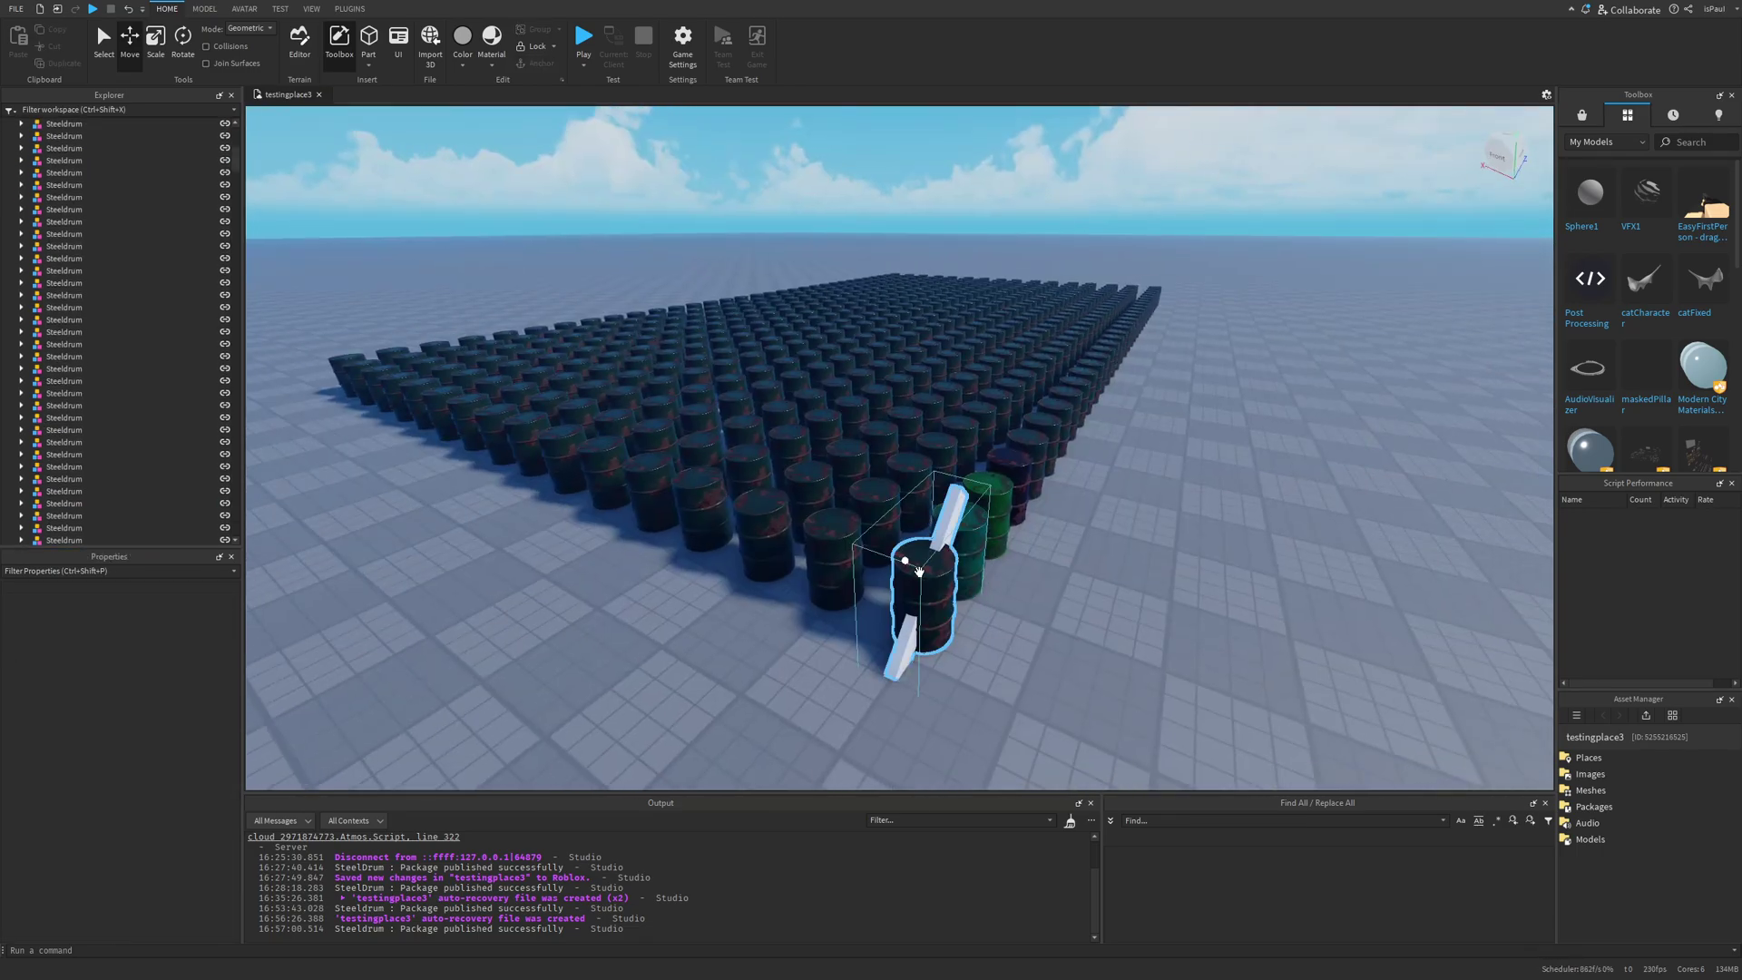
scroll(1039, 544, up, 5)
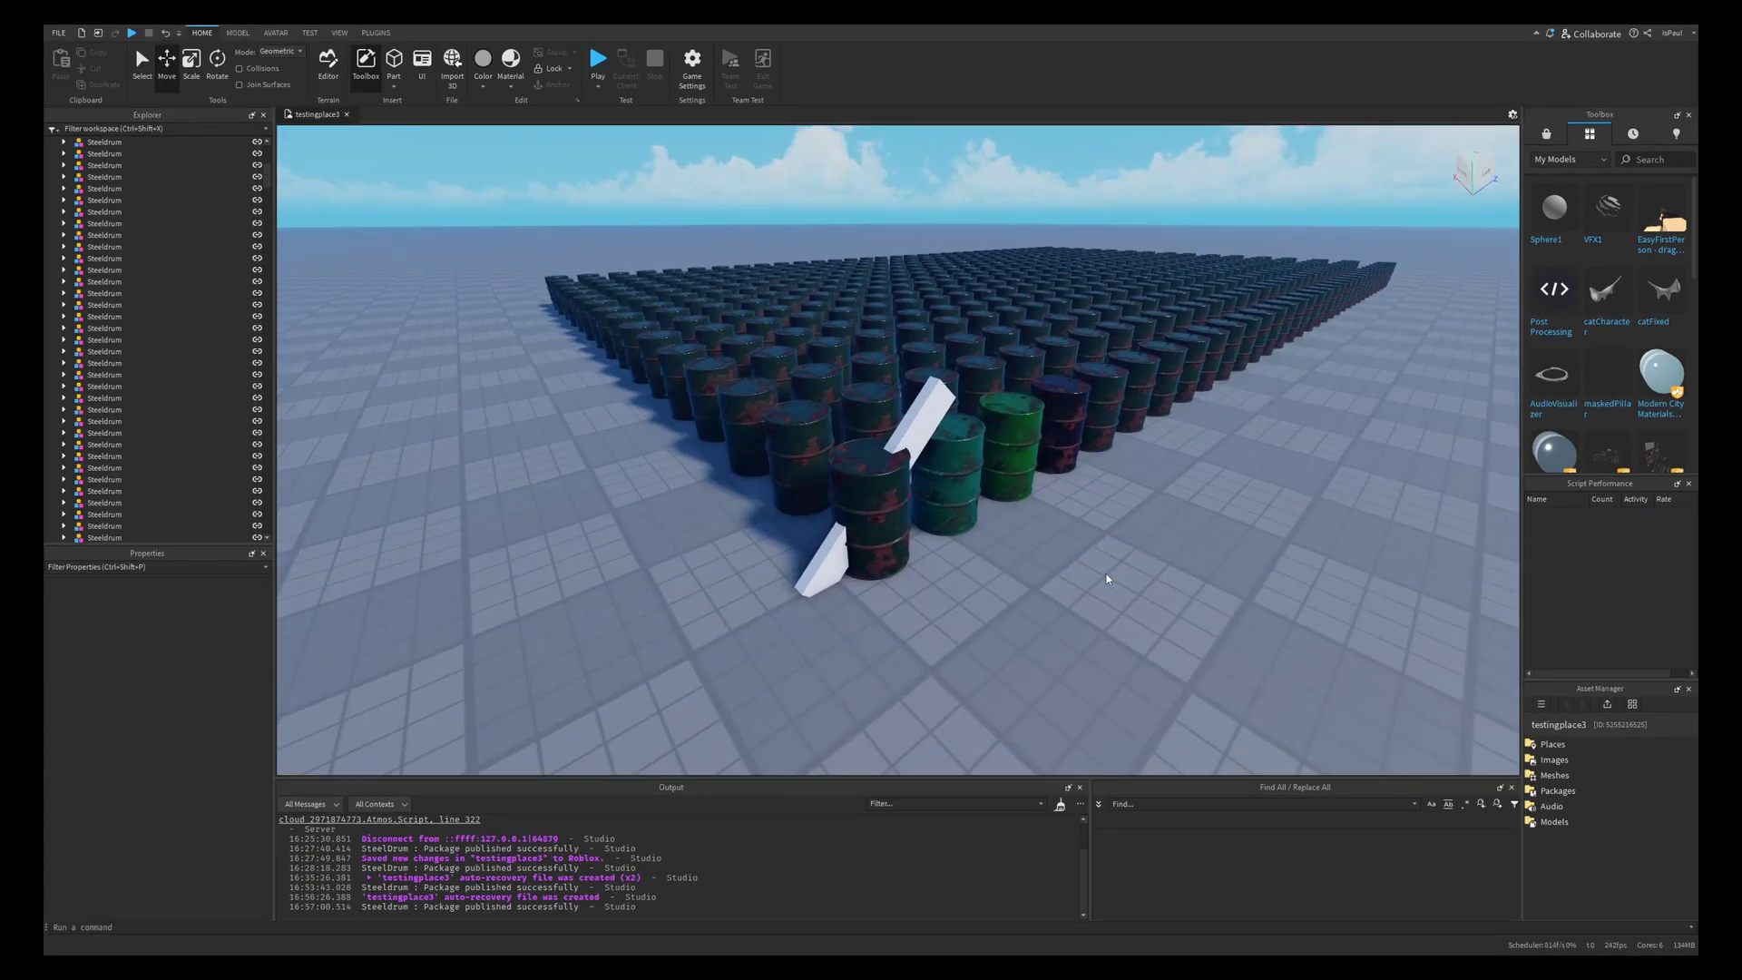
scroll(1023, 533, up, 5)
click(896, 497)
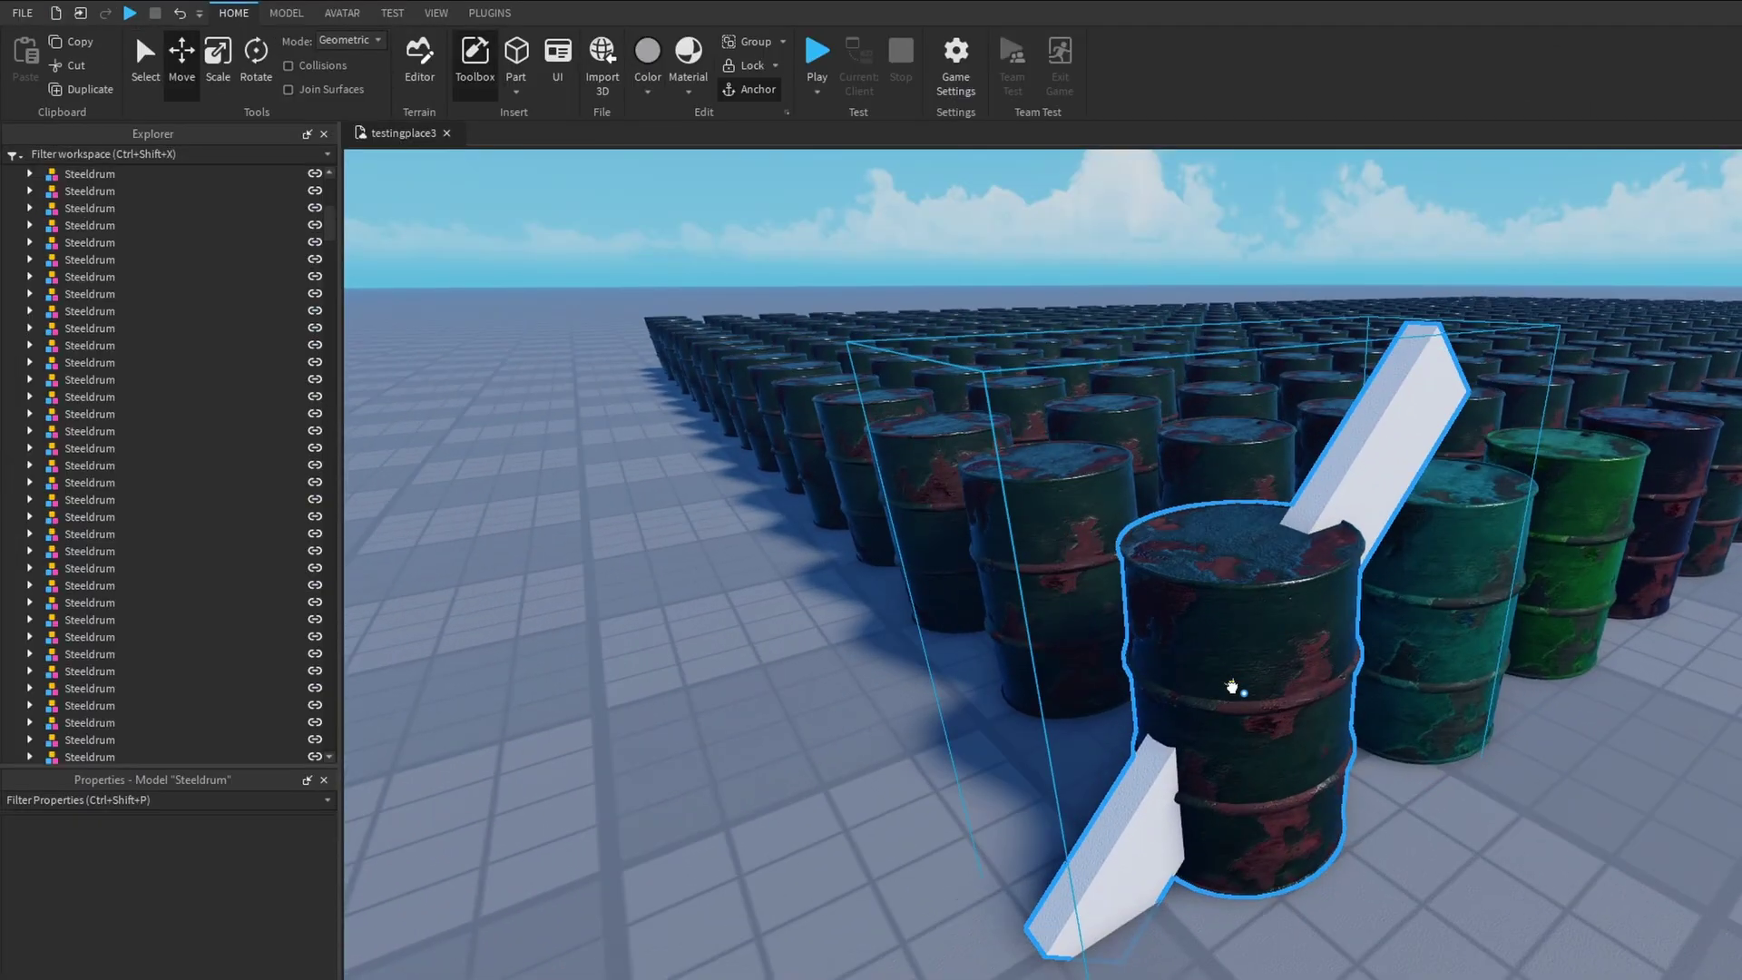
click(1236, 688)
right_click(71, 243)
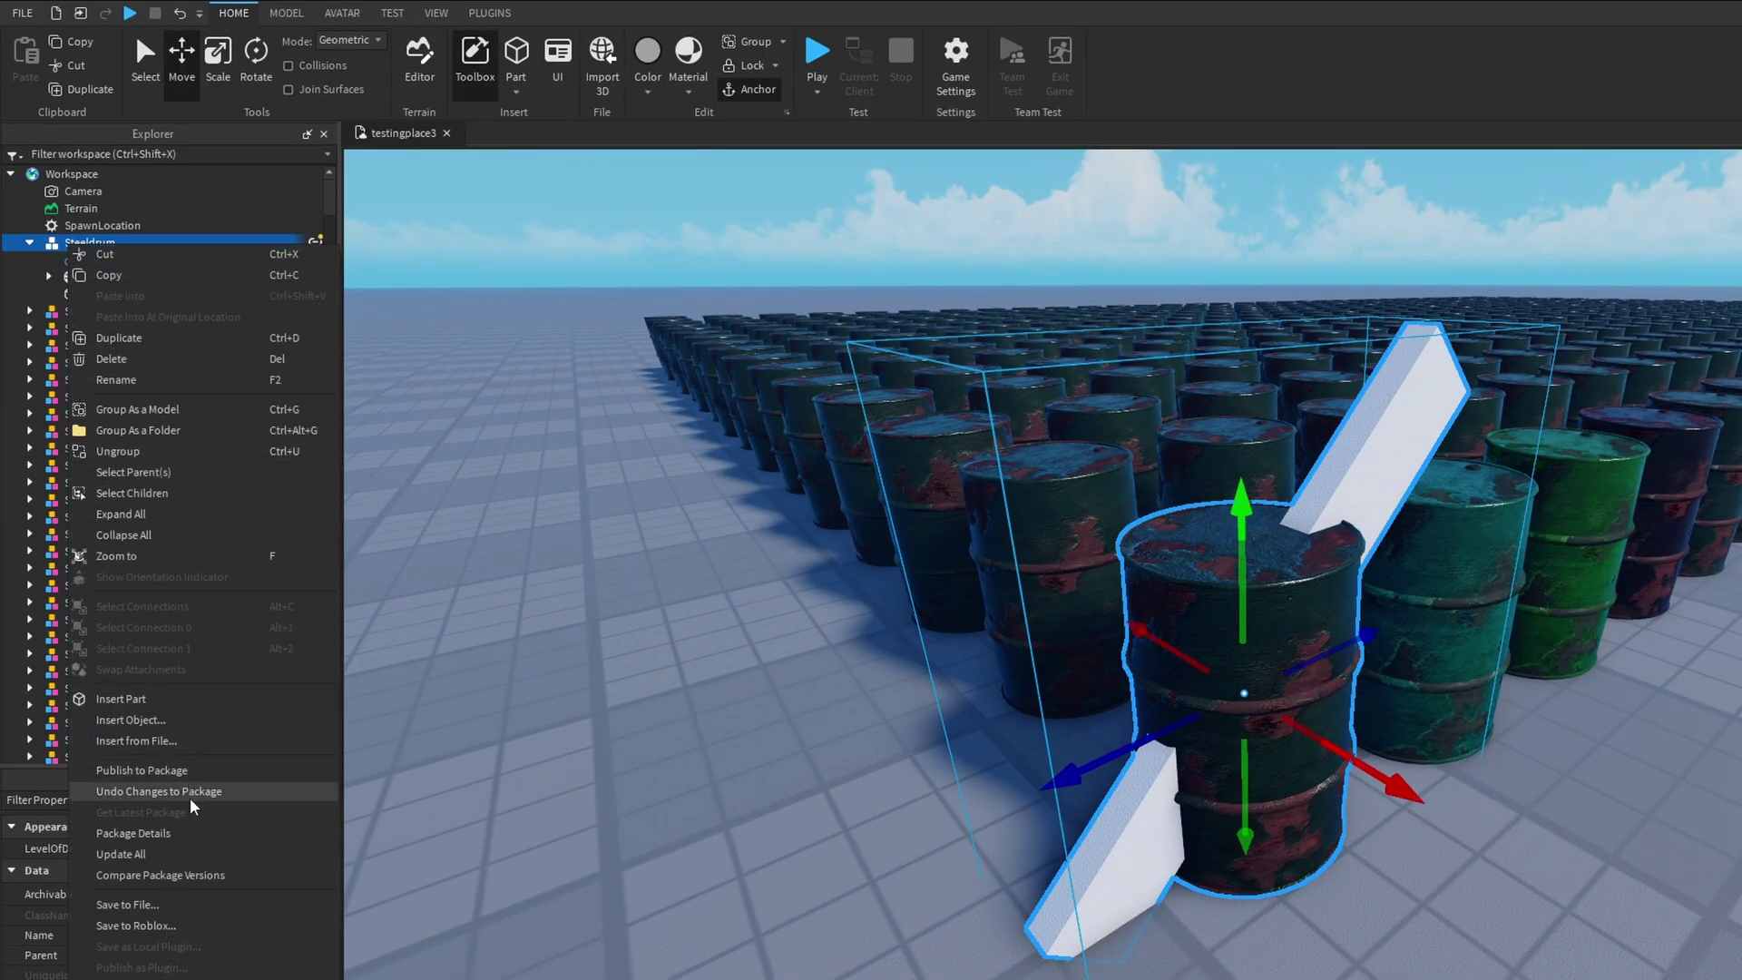
click(182, 770)
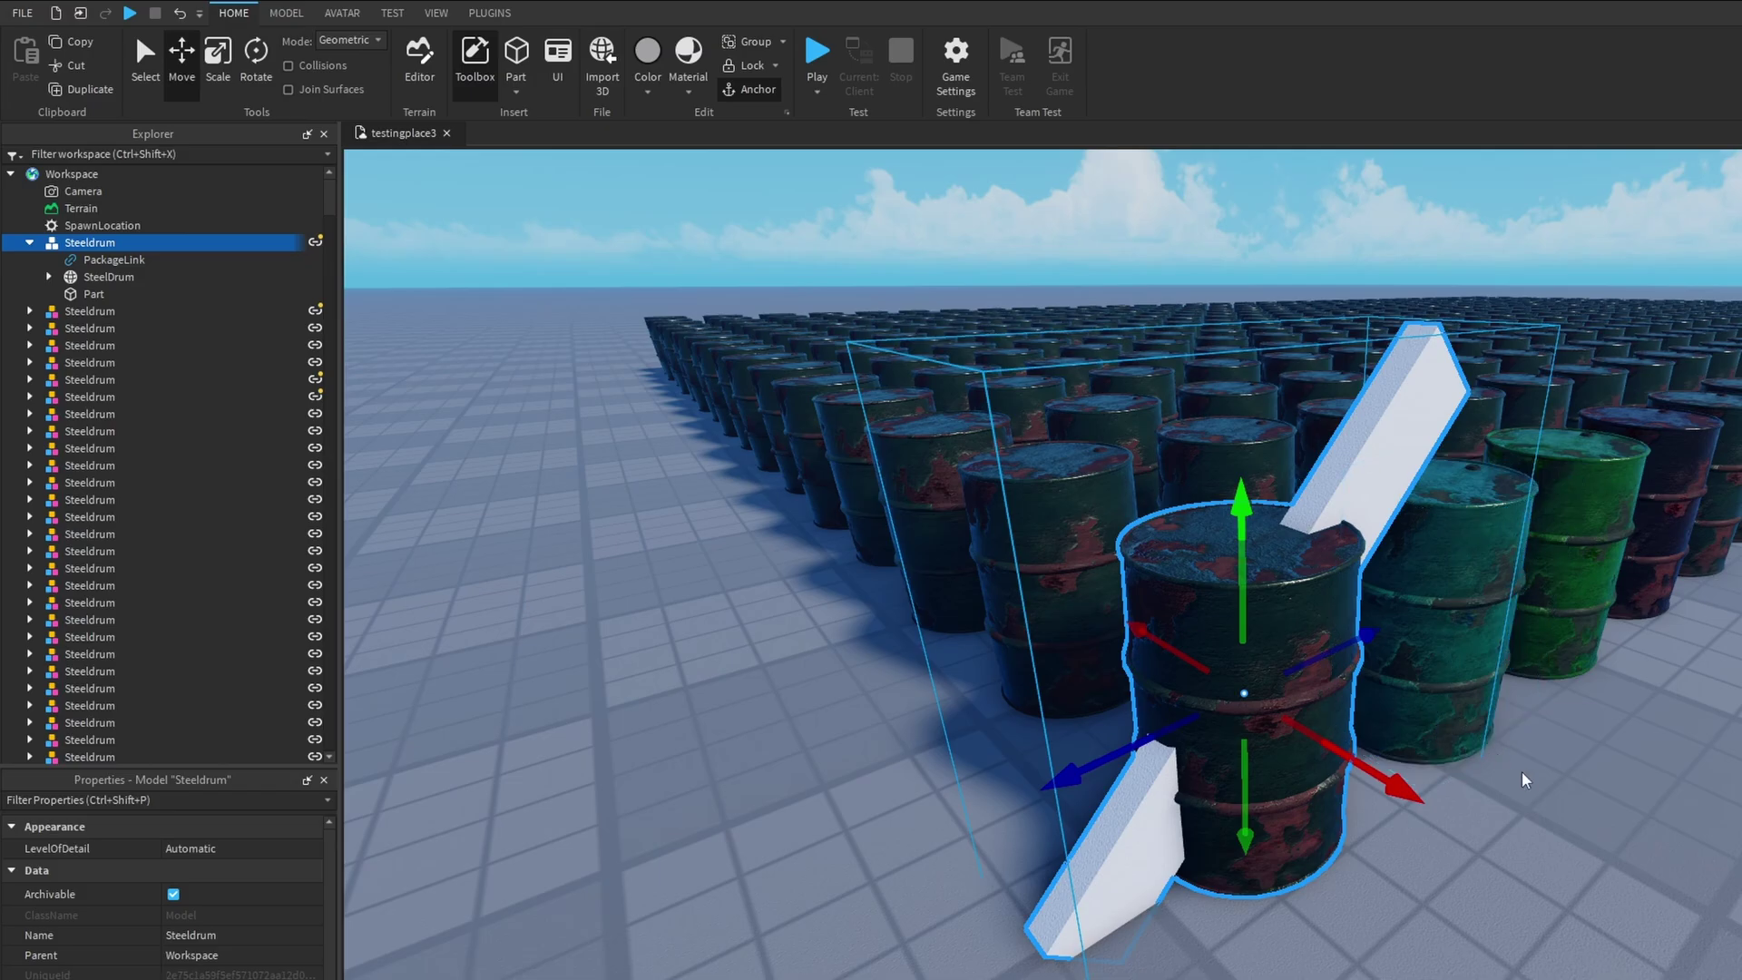
- Inspect the drum array from above and up close, comparing the recolored drums with the copies that carry the added bar
scroll(1574, 798, down, 5)
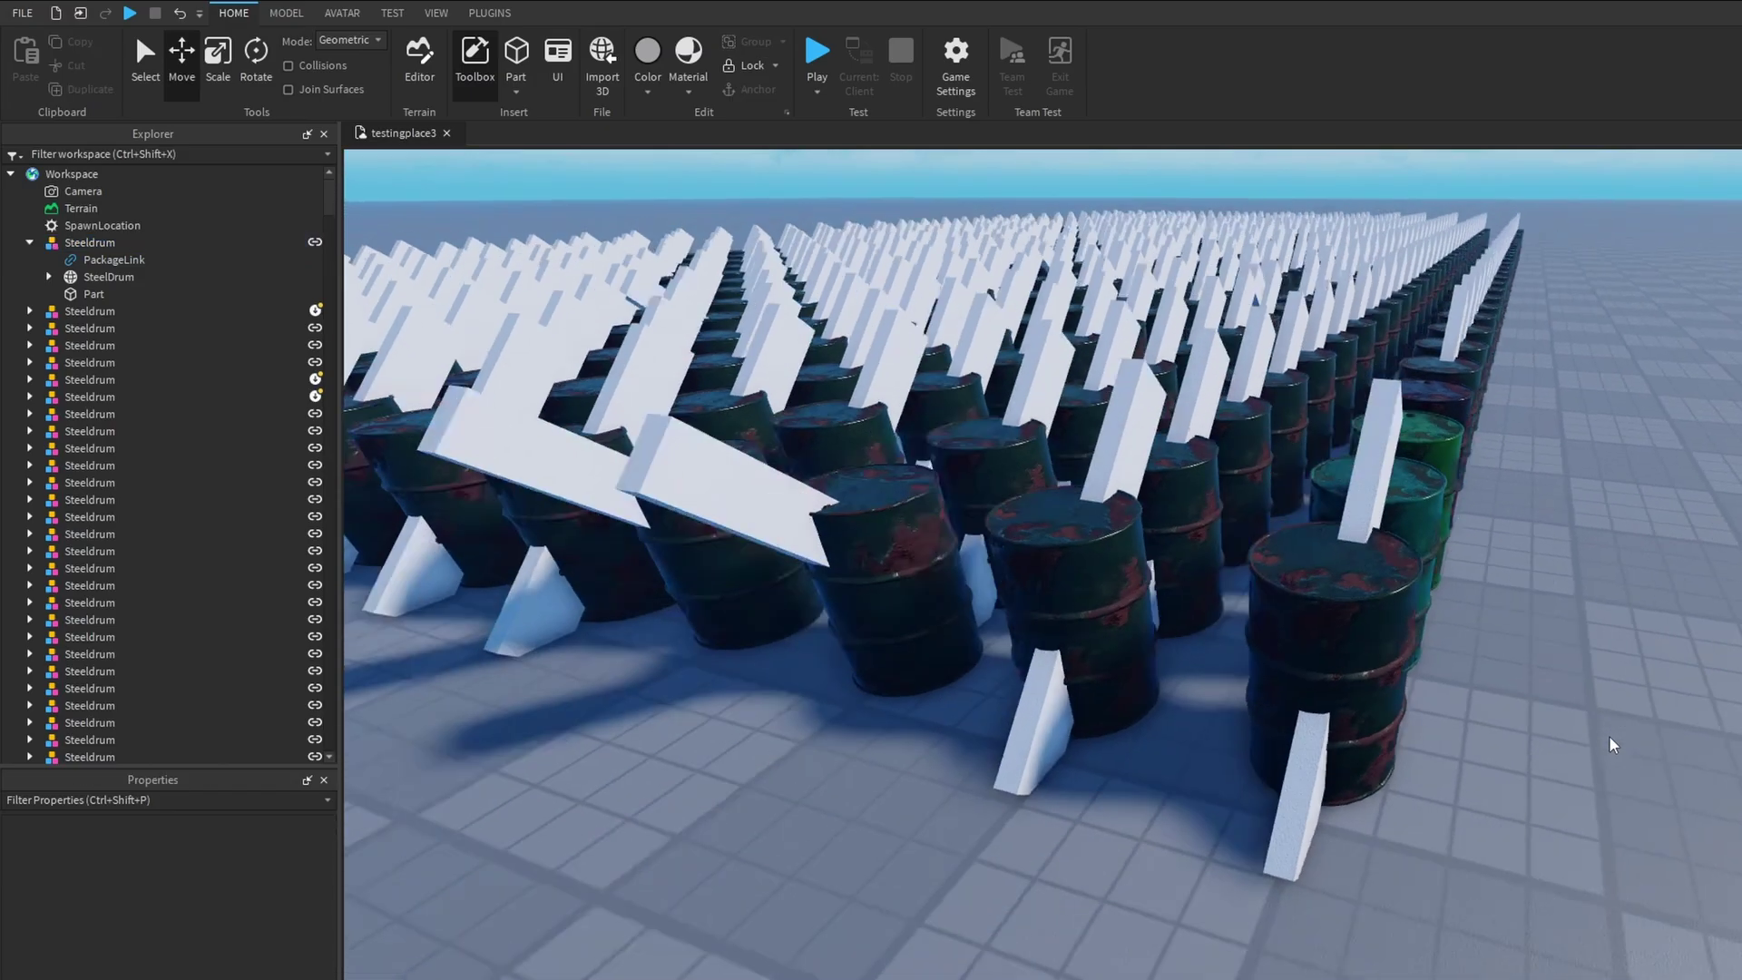
scroll(1621, 742, up, 3)
right_drag(1542, 726, 1621, 742)
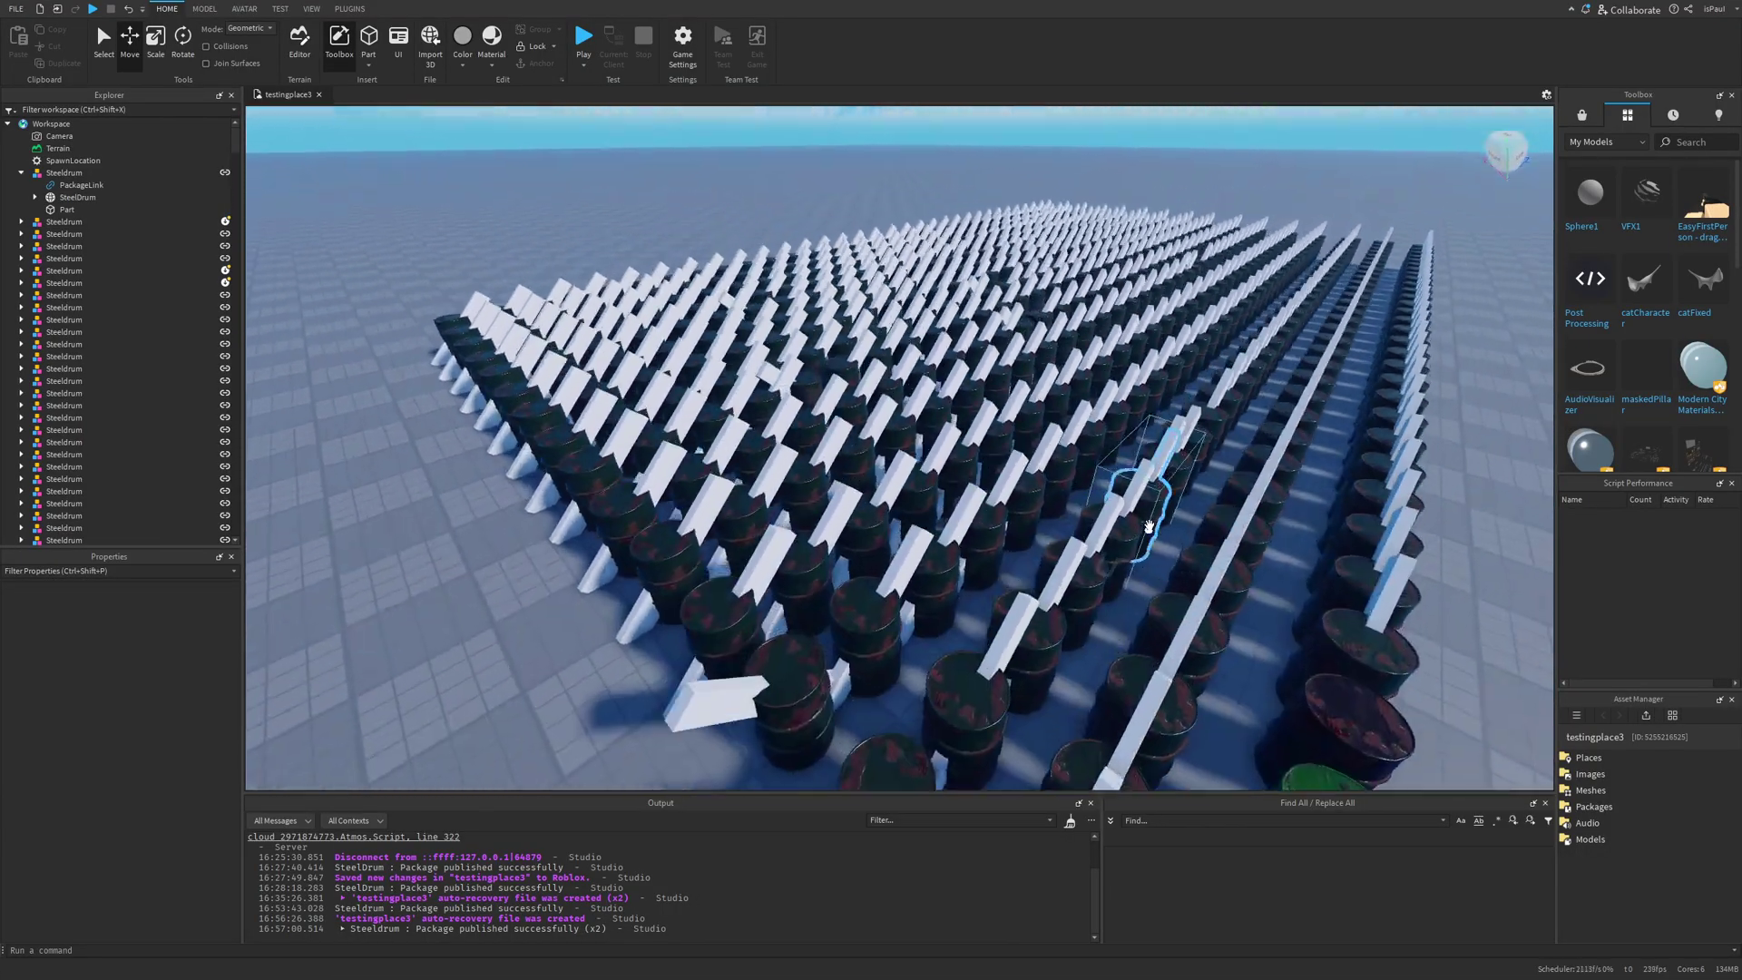
scroll(1147, 525, down, 3)
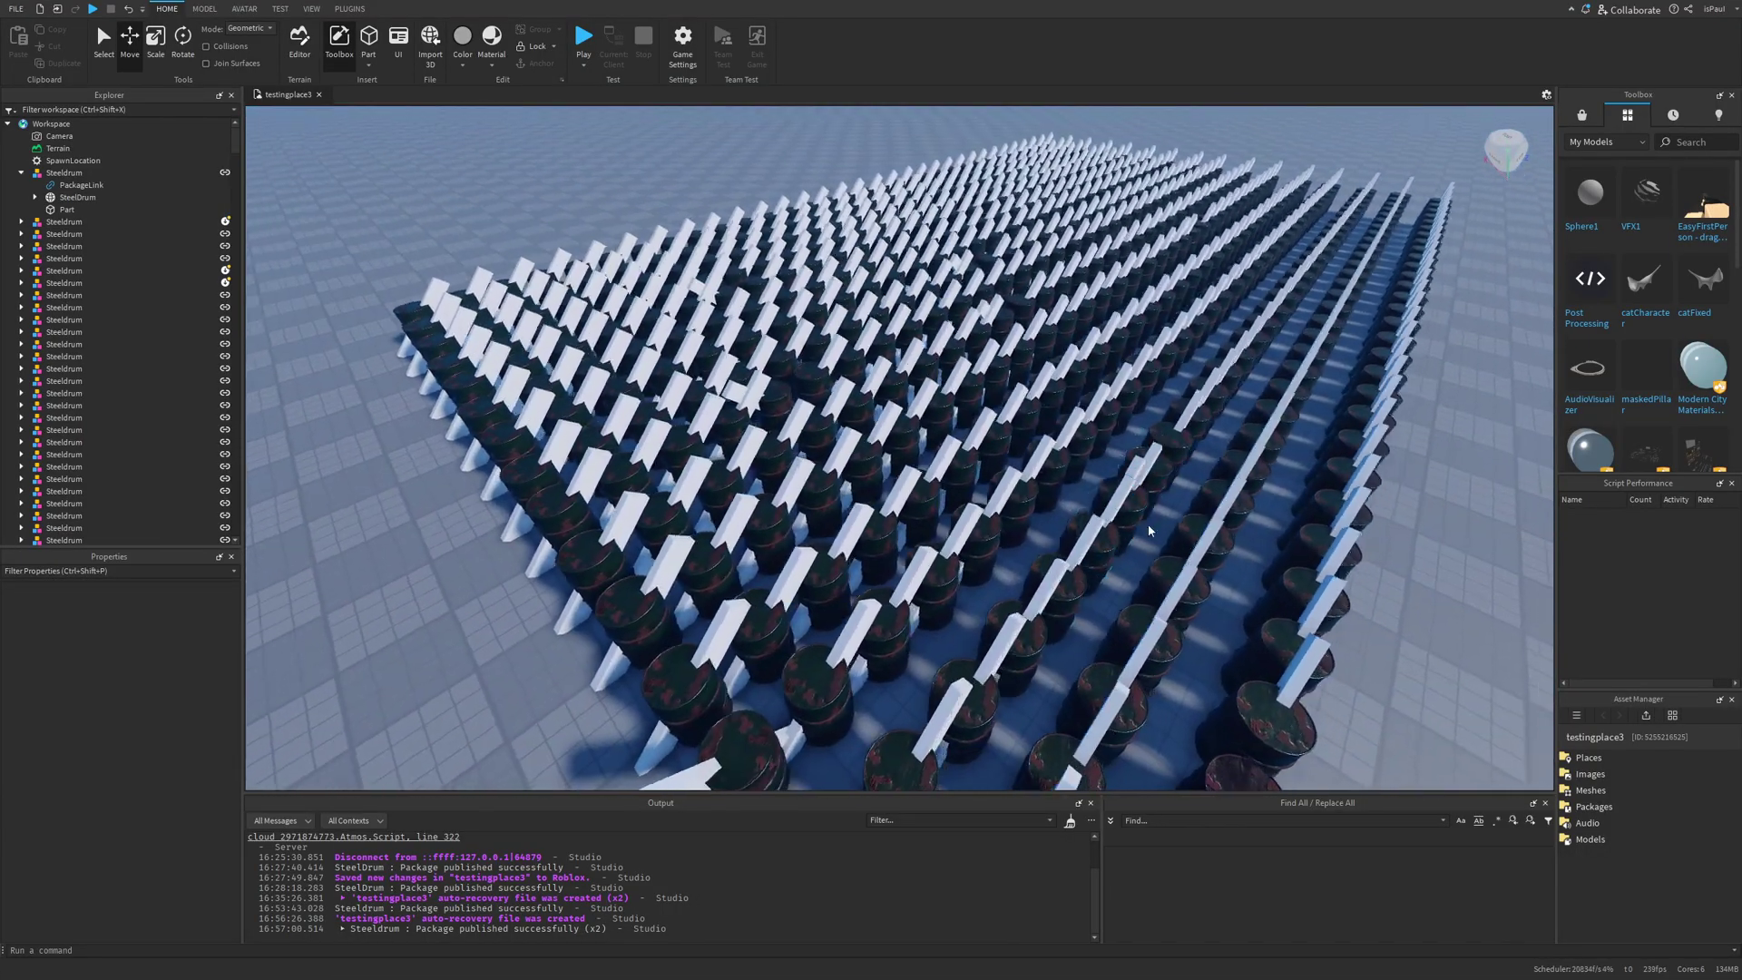
right_drag(1146, 524, 1058, 571)
scroll(1058, 571, up, 5)
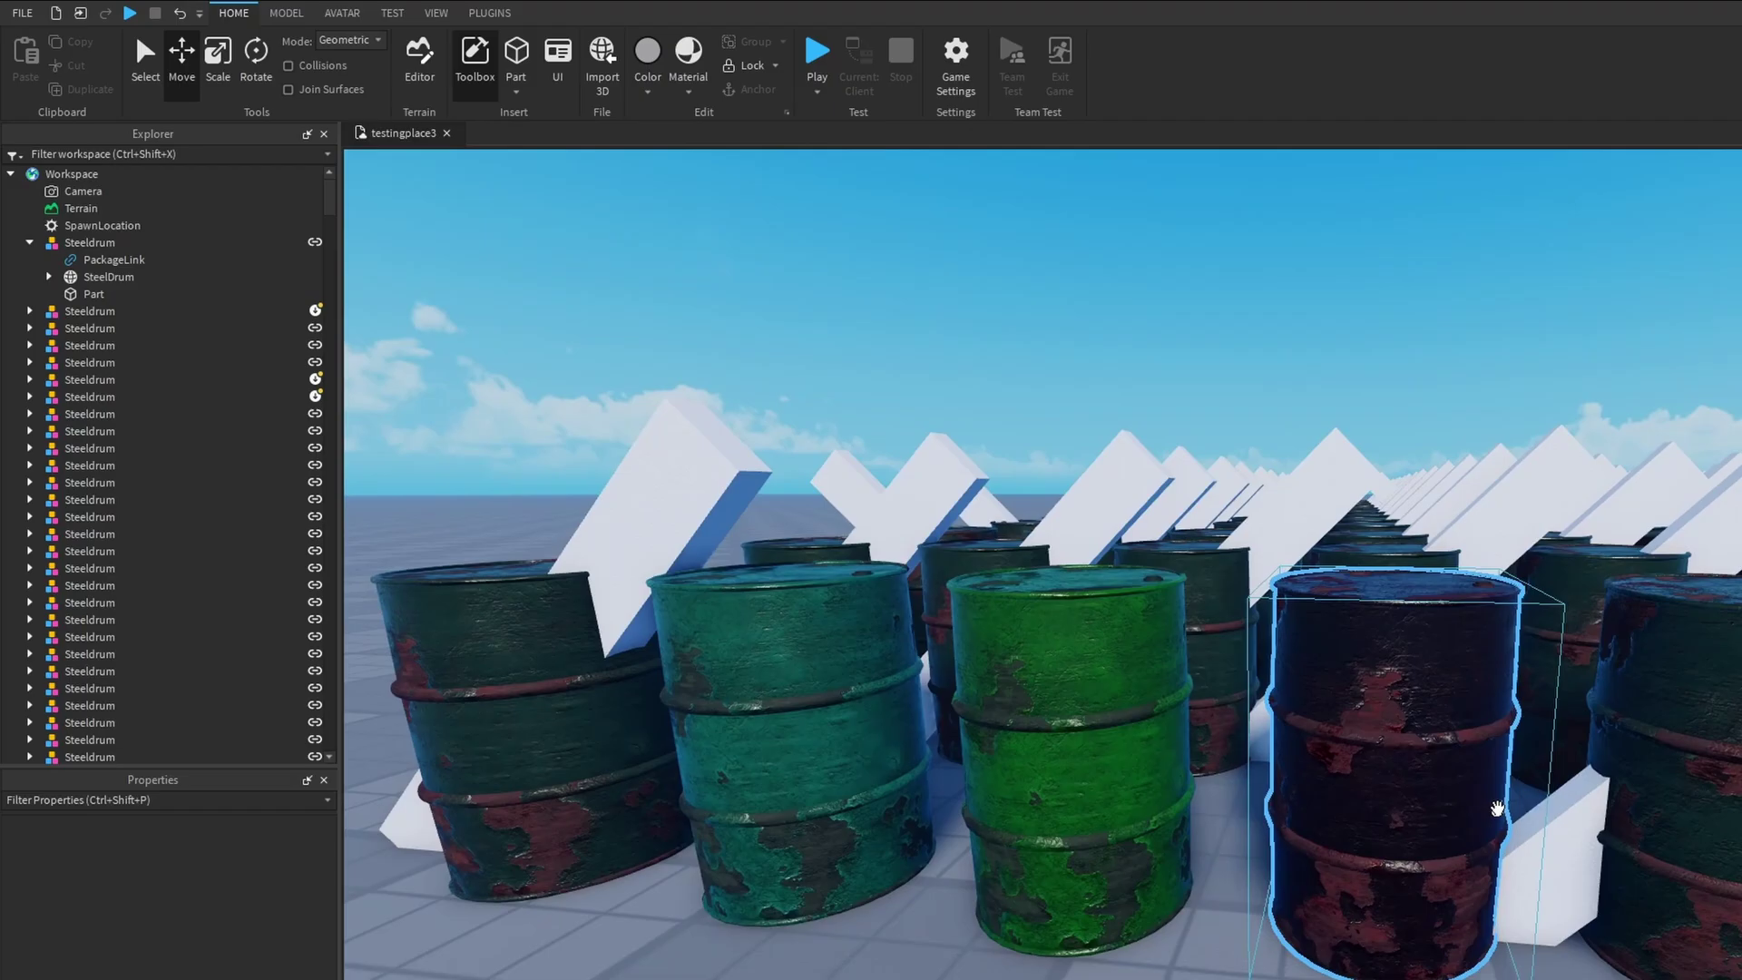
right_drag(1496, 807, 1337, 720)
click(1399, 758)
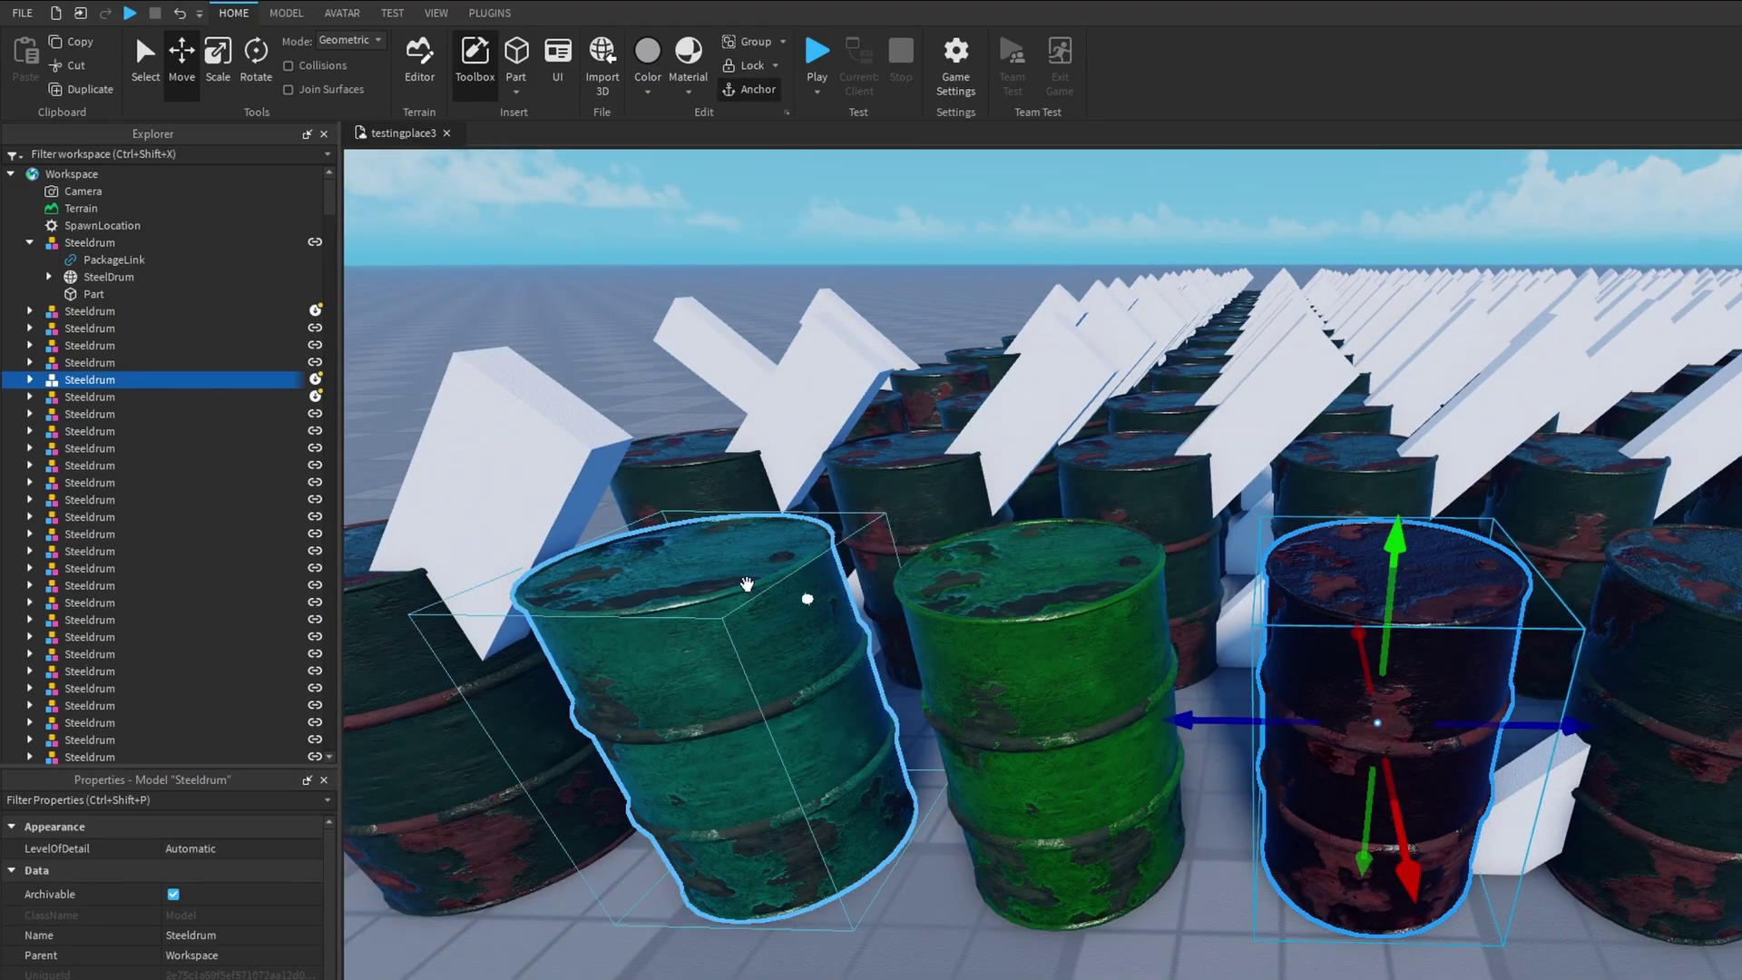
scroll(1298, 708, down, 2)
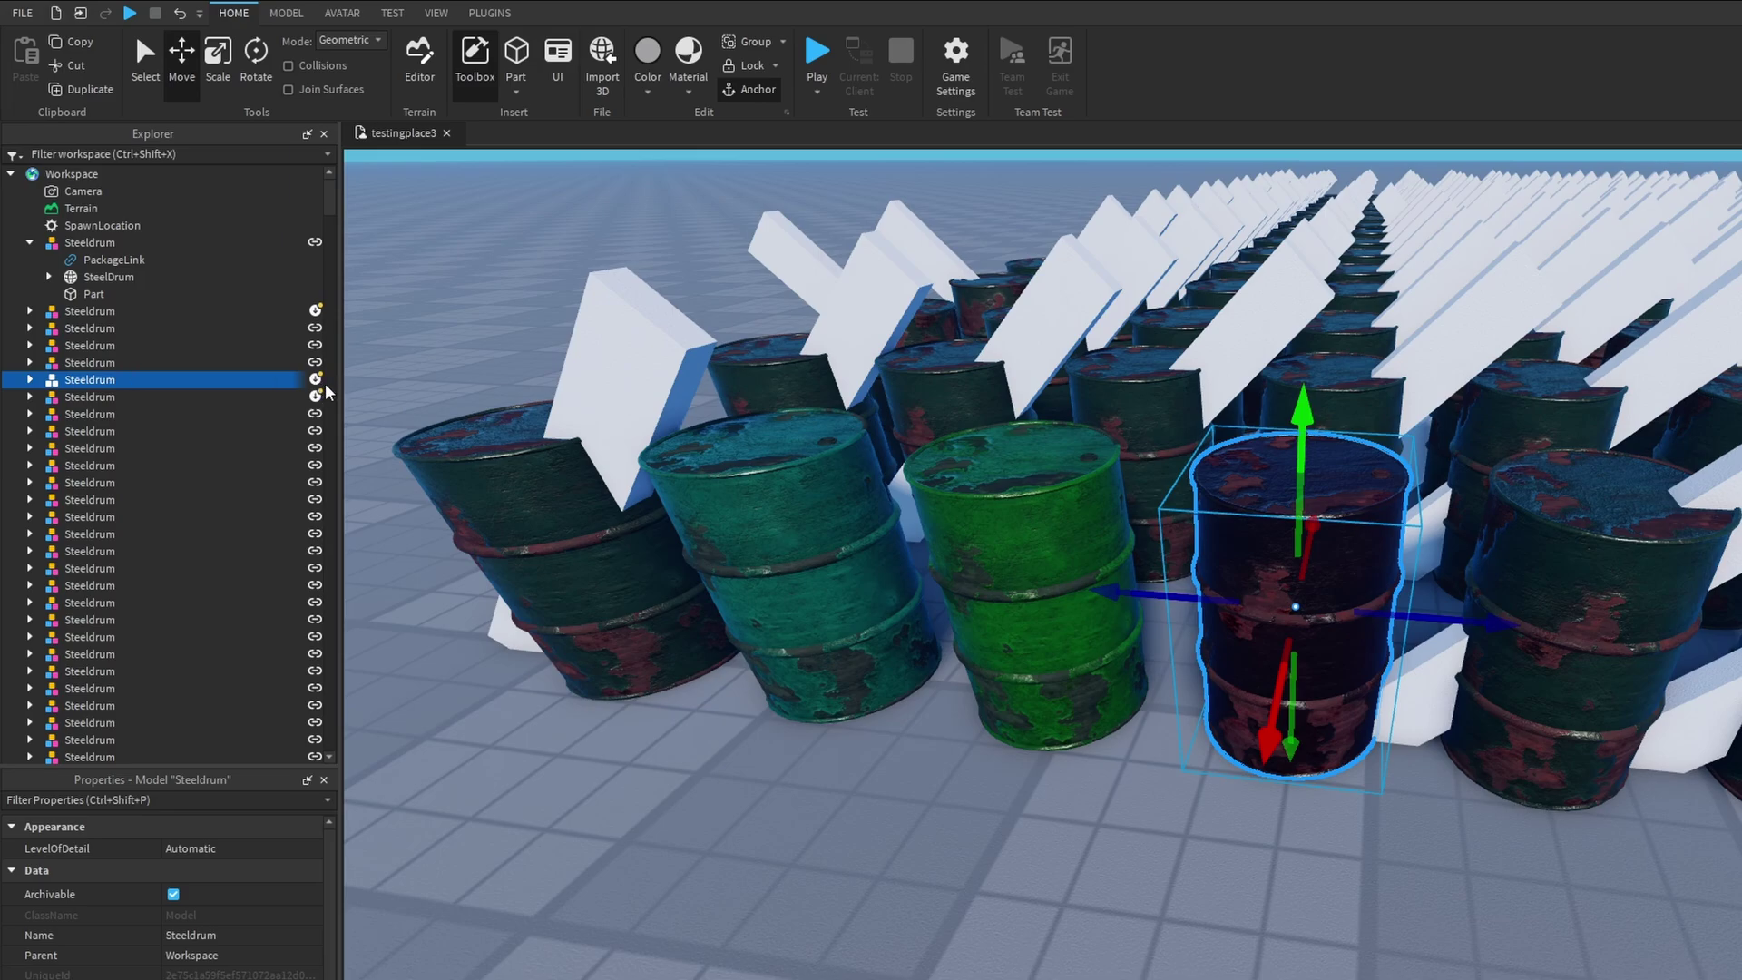
- Get the latest package for the bright green Steeldrum, overwriting its unpublished changes
click(322, 397)
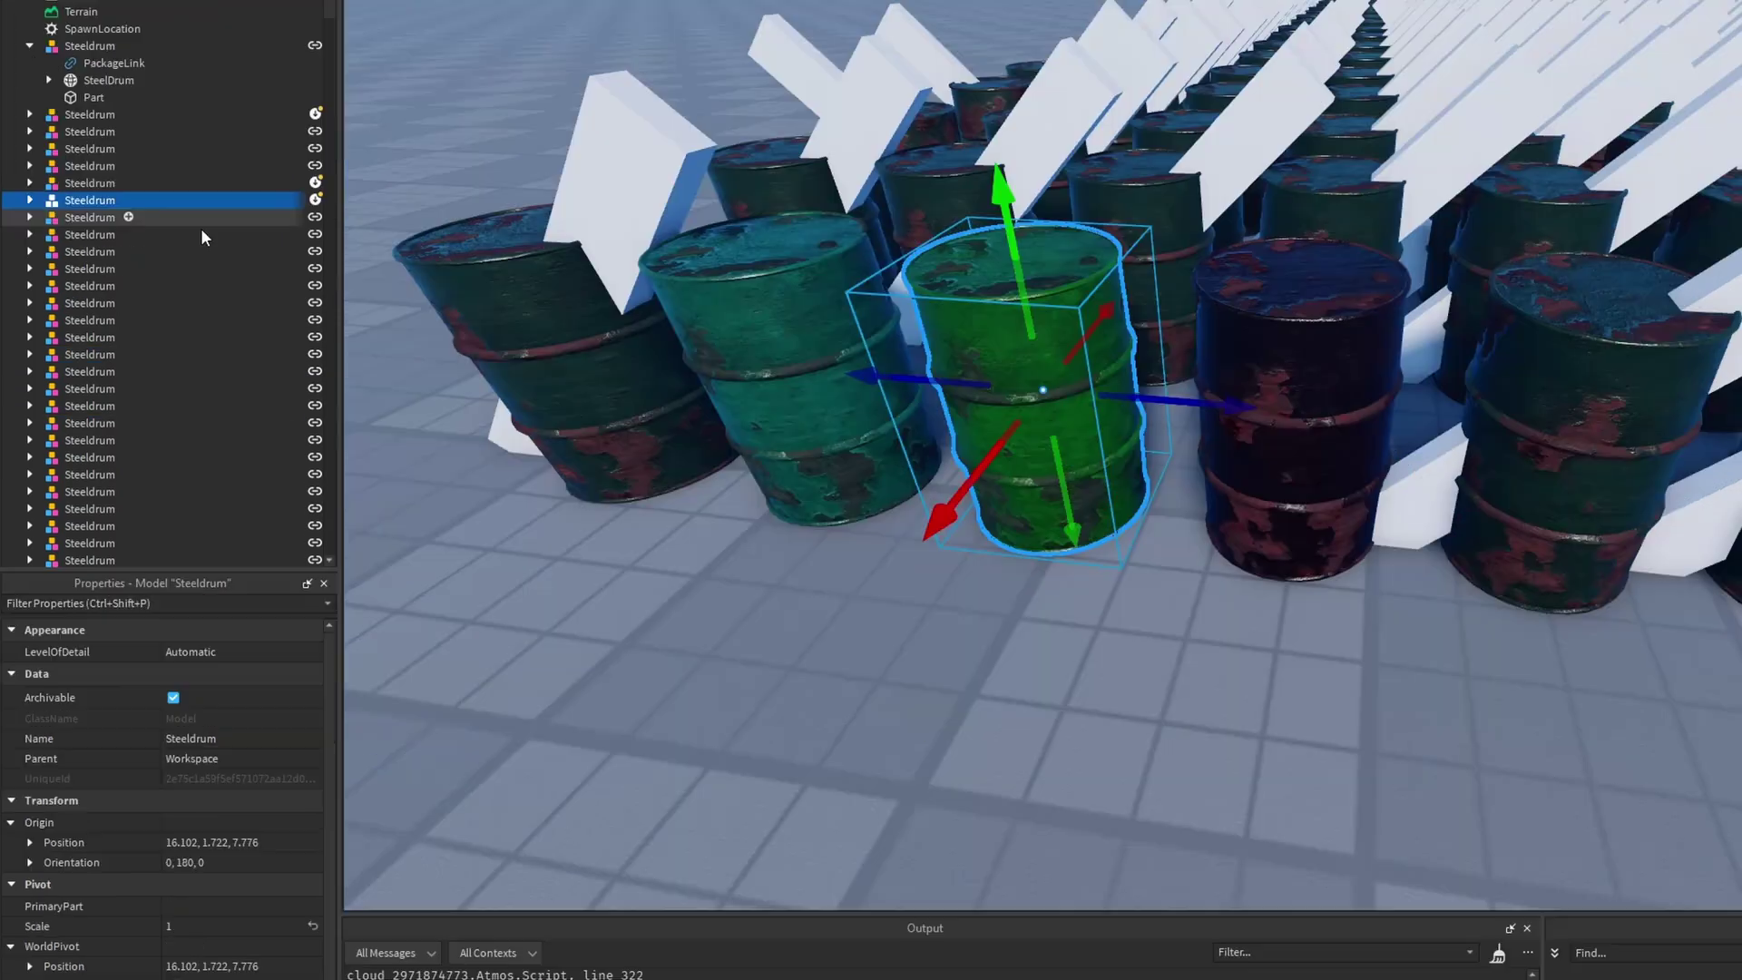
right_click(193, 207)
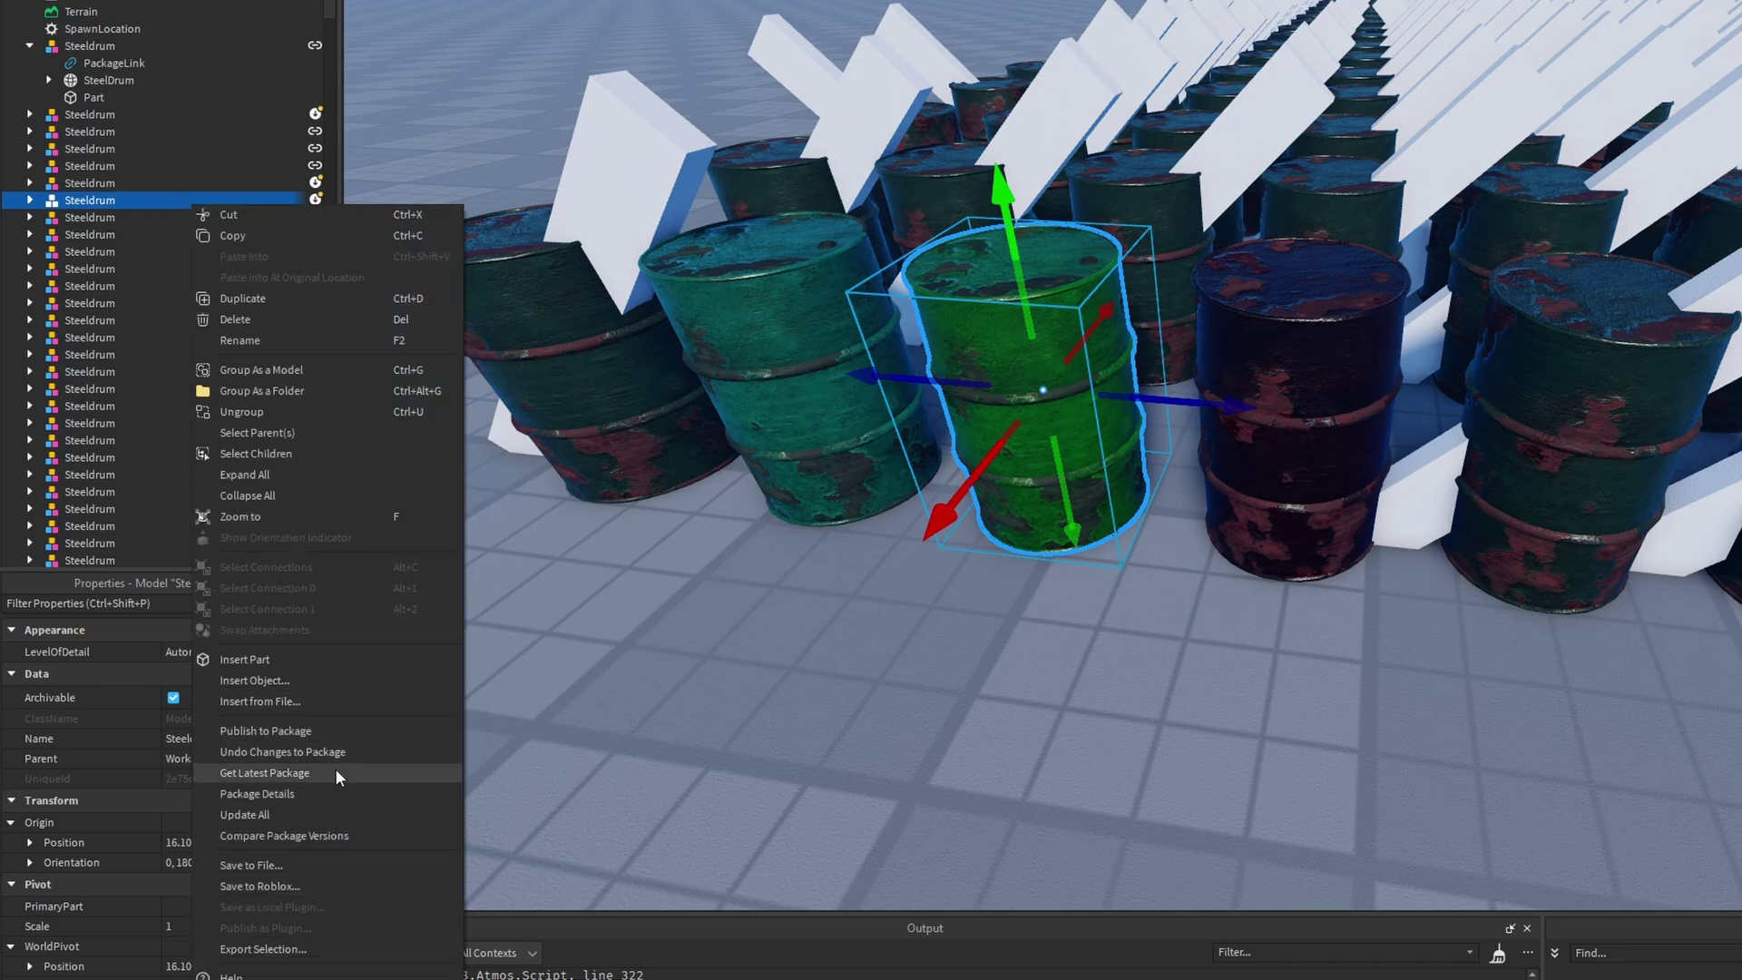
click(311, 773)
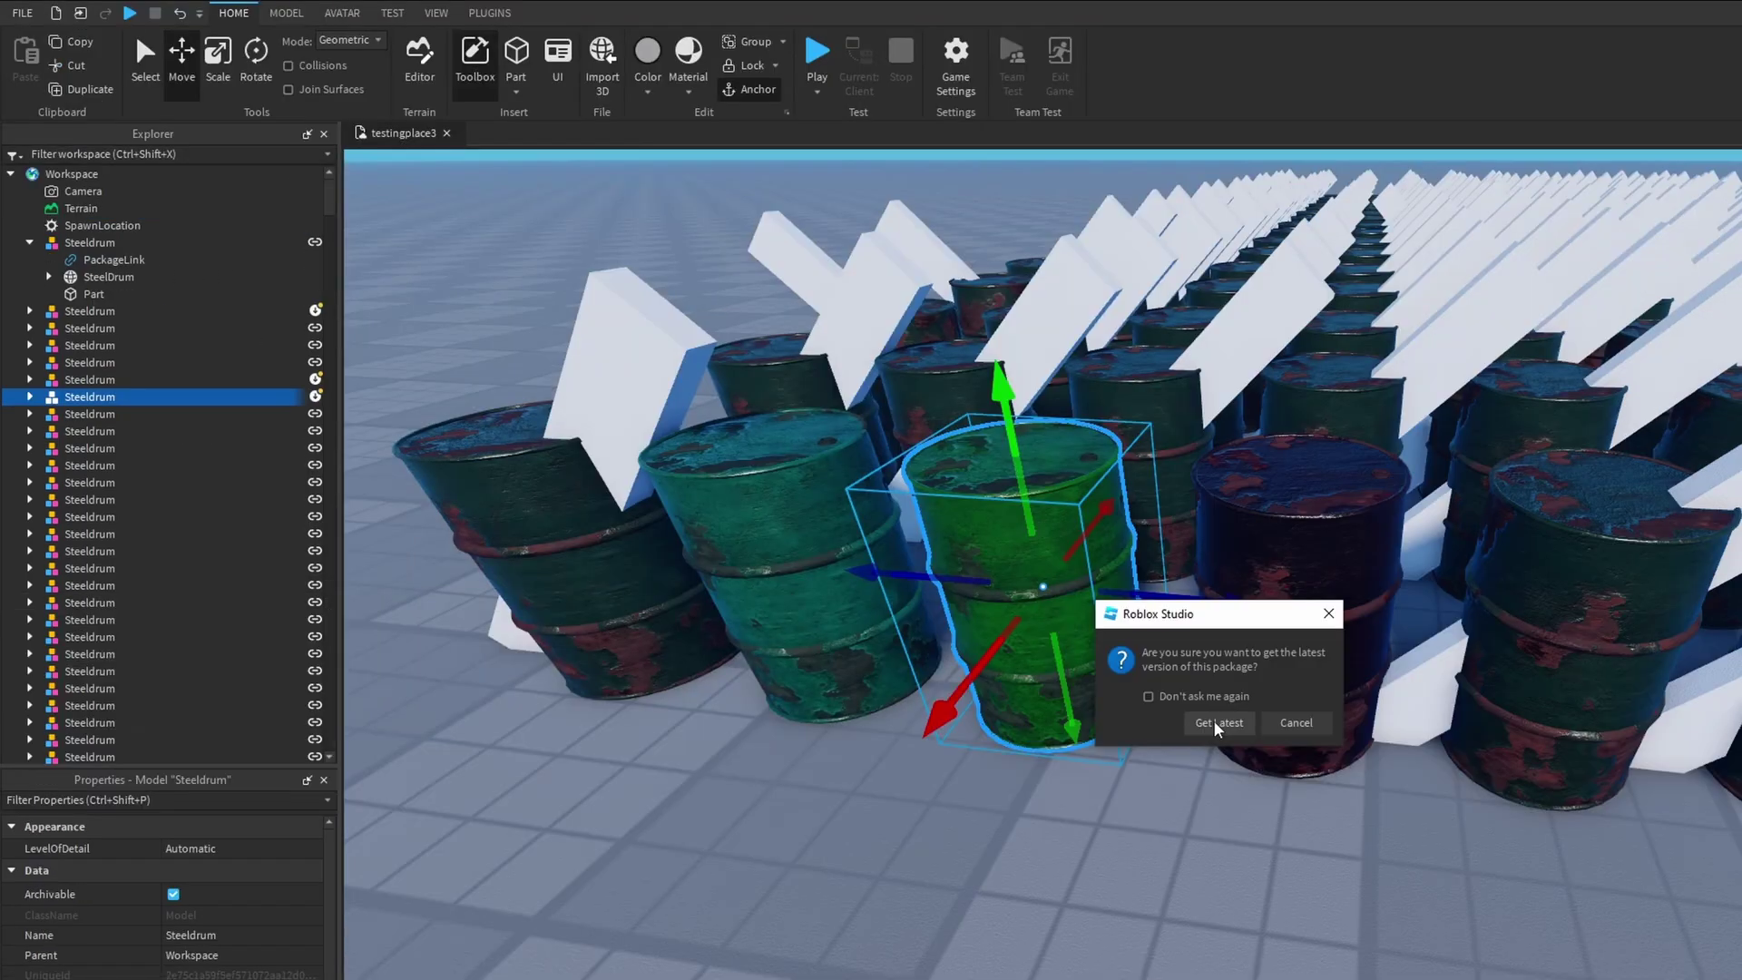
click(1217, 724)
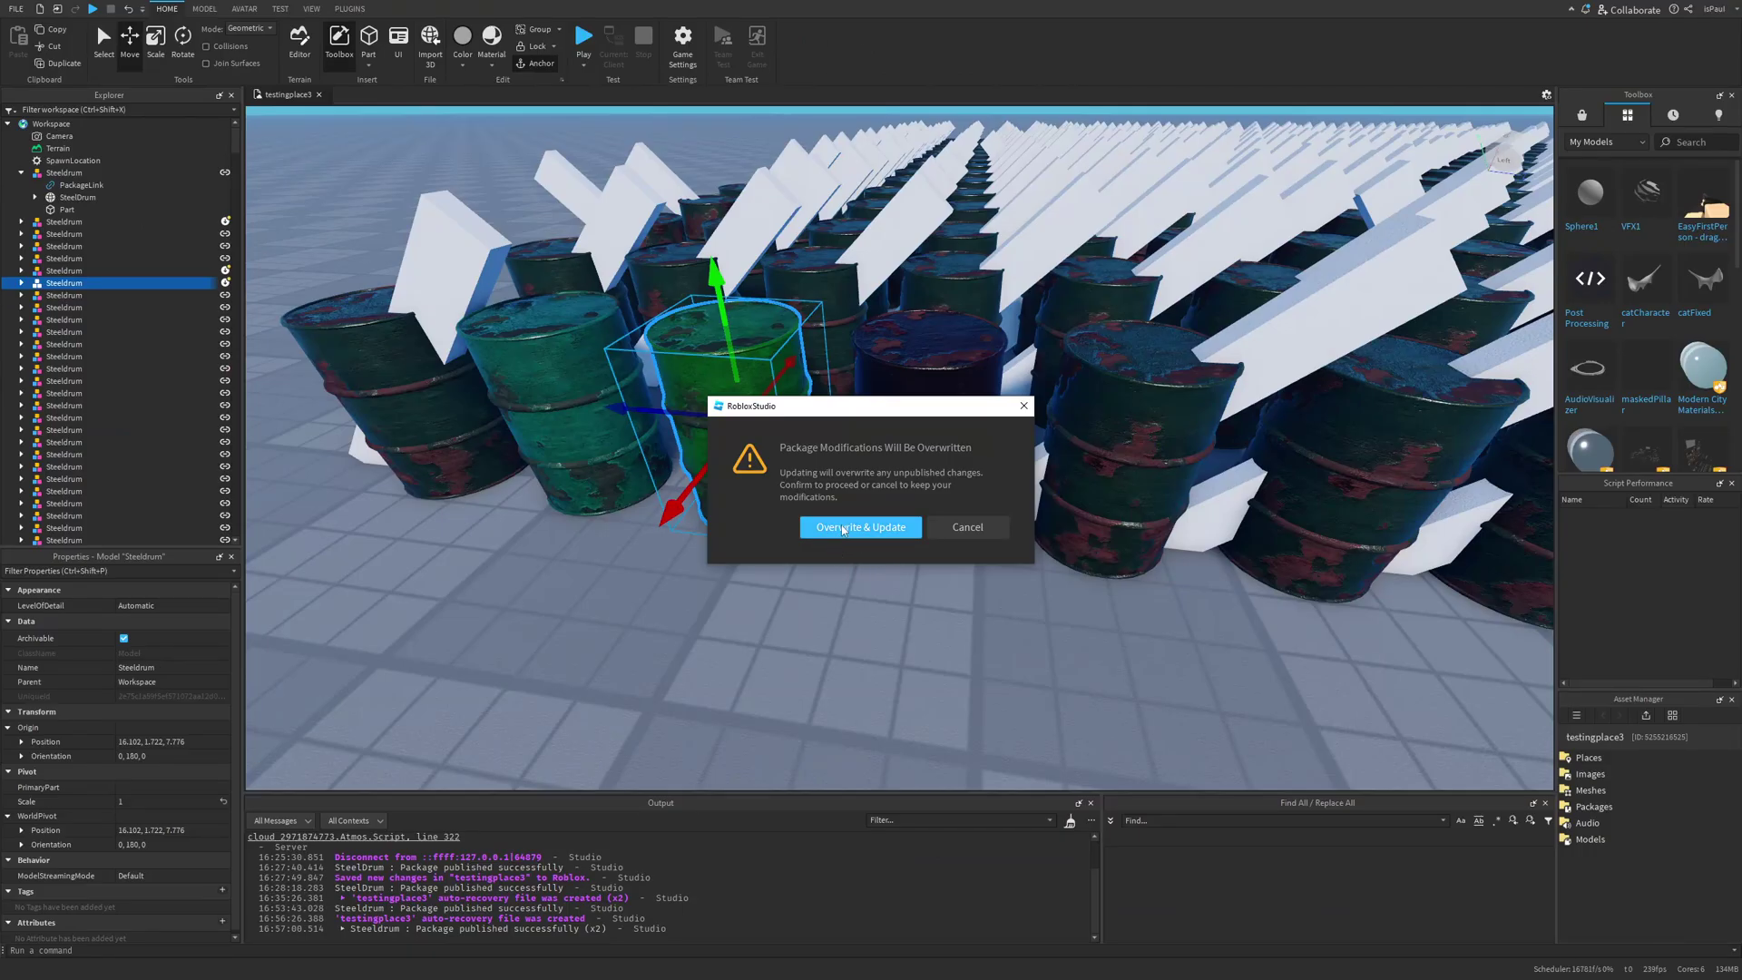
click(843, 535)
- Undo the package changes on the dark blue Steeldrum beside it
click(897, 533)
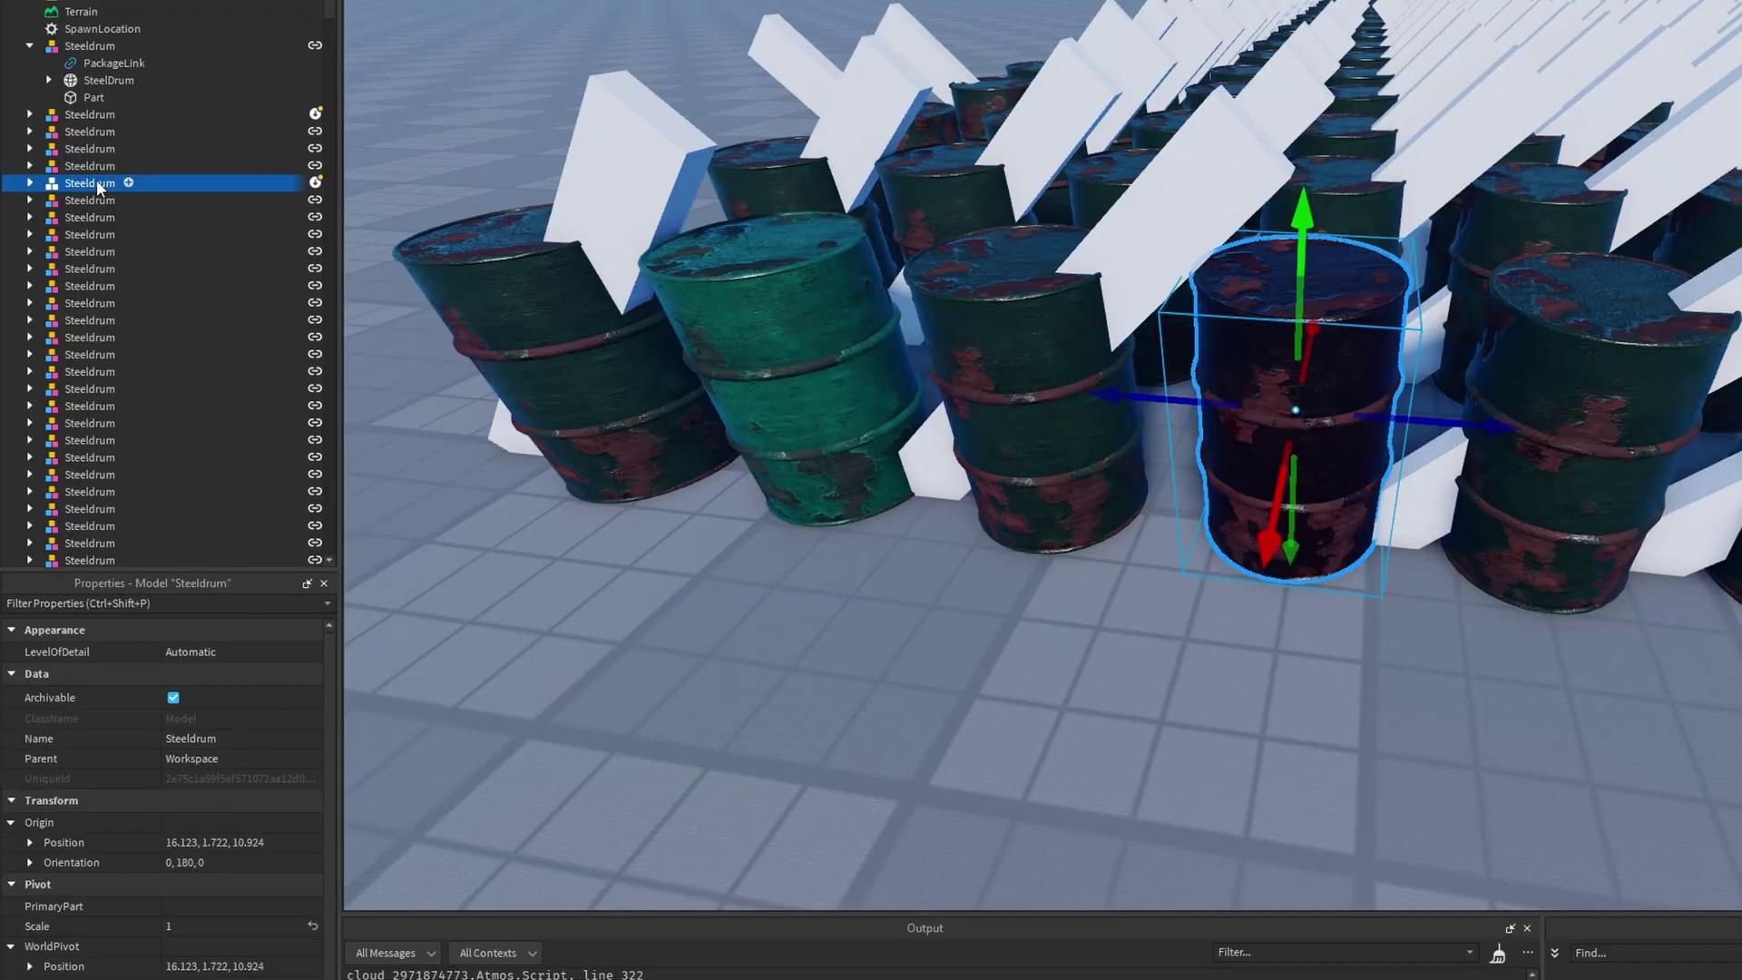
right_click(68, 270)
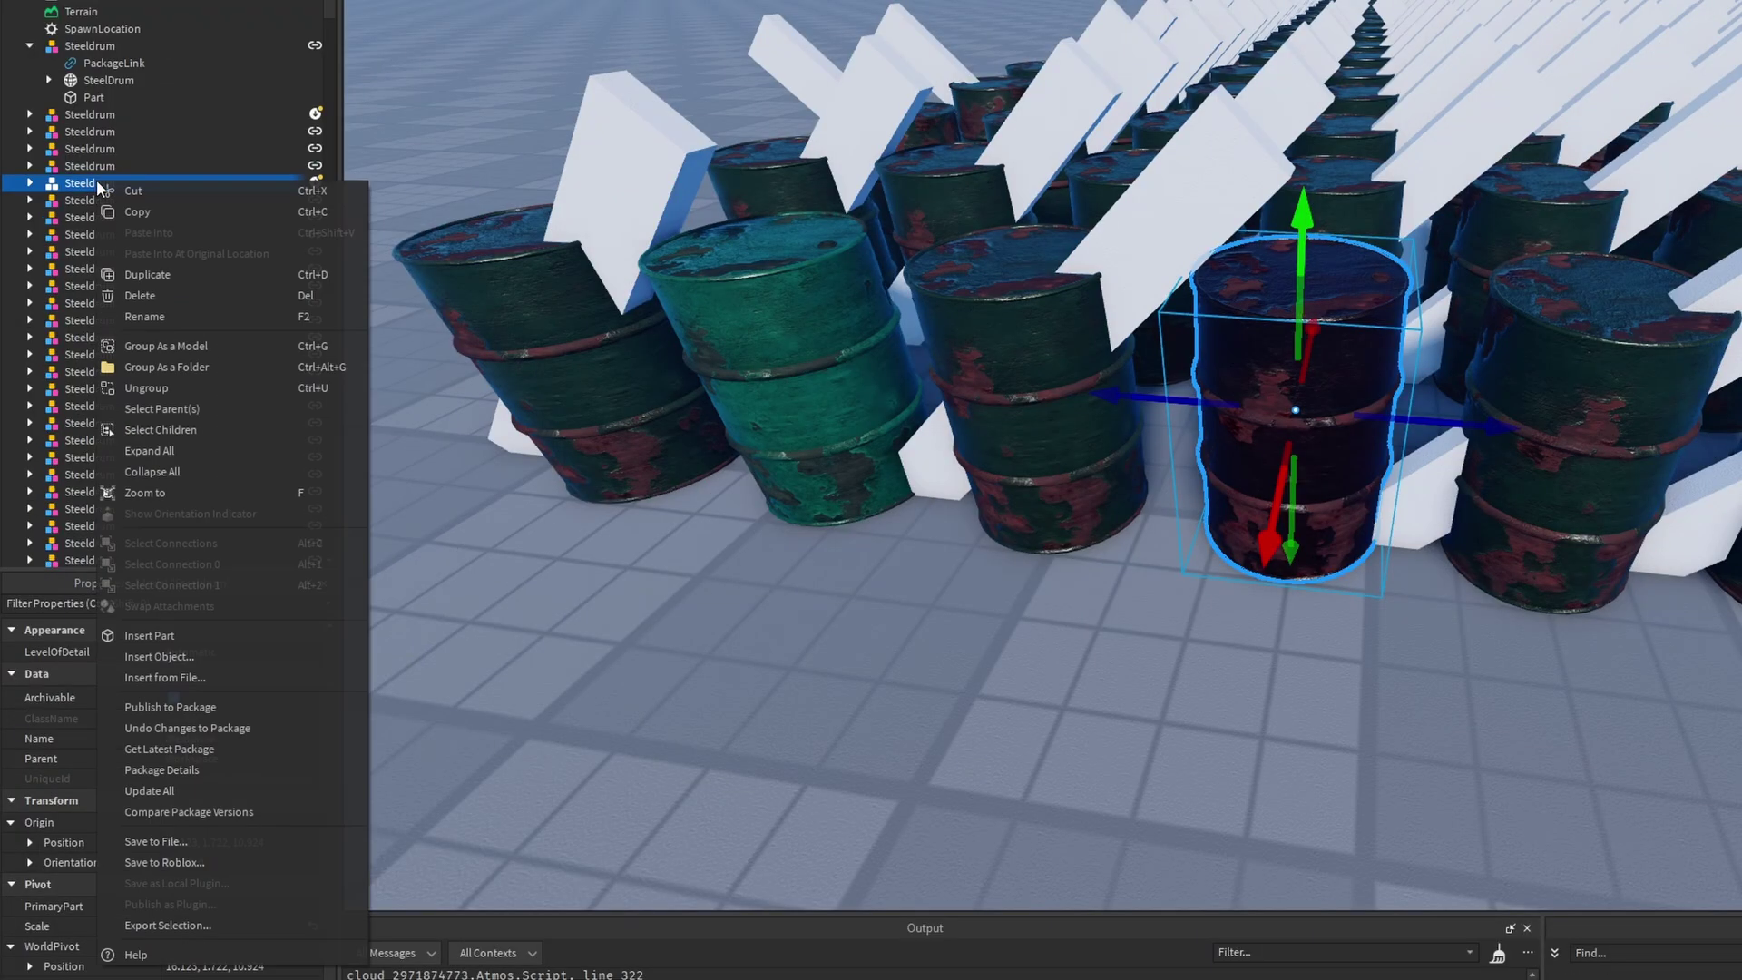
click(232, 728)
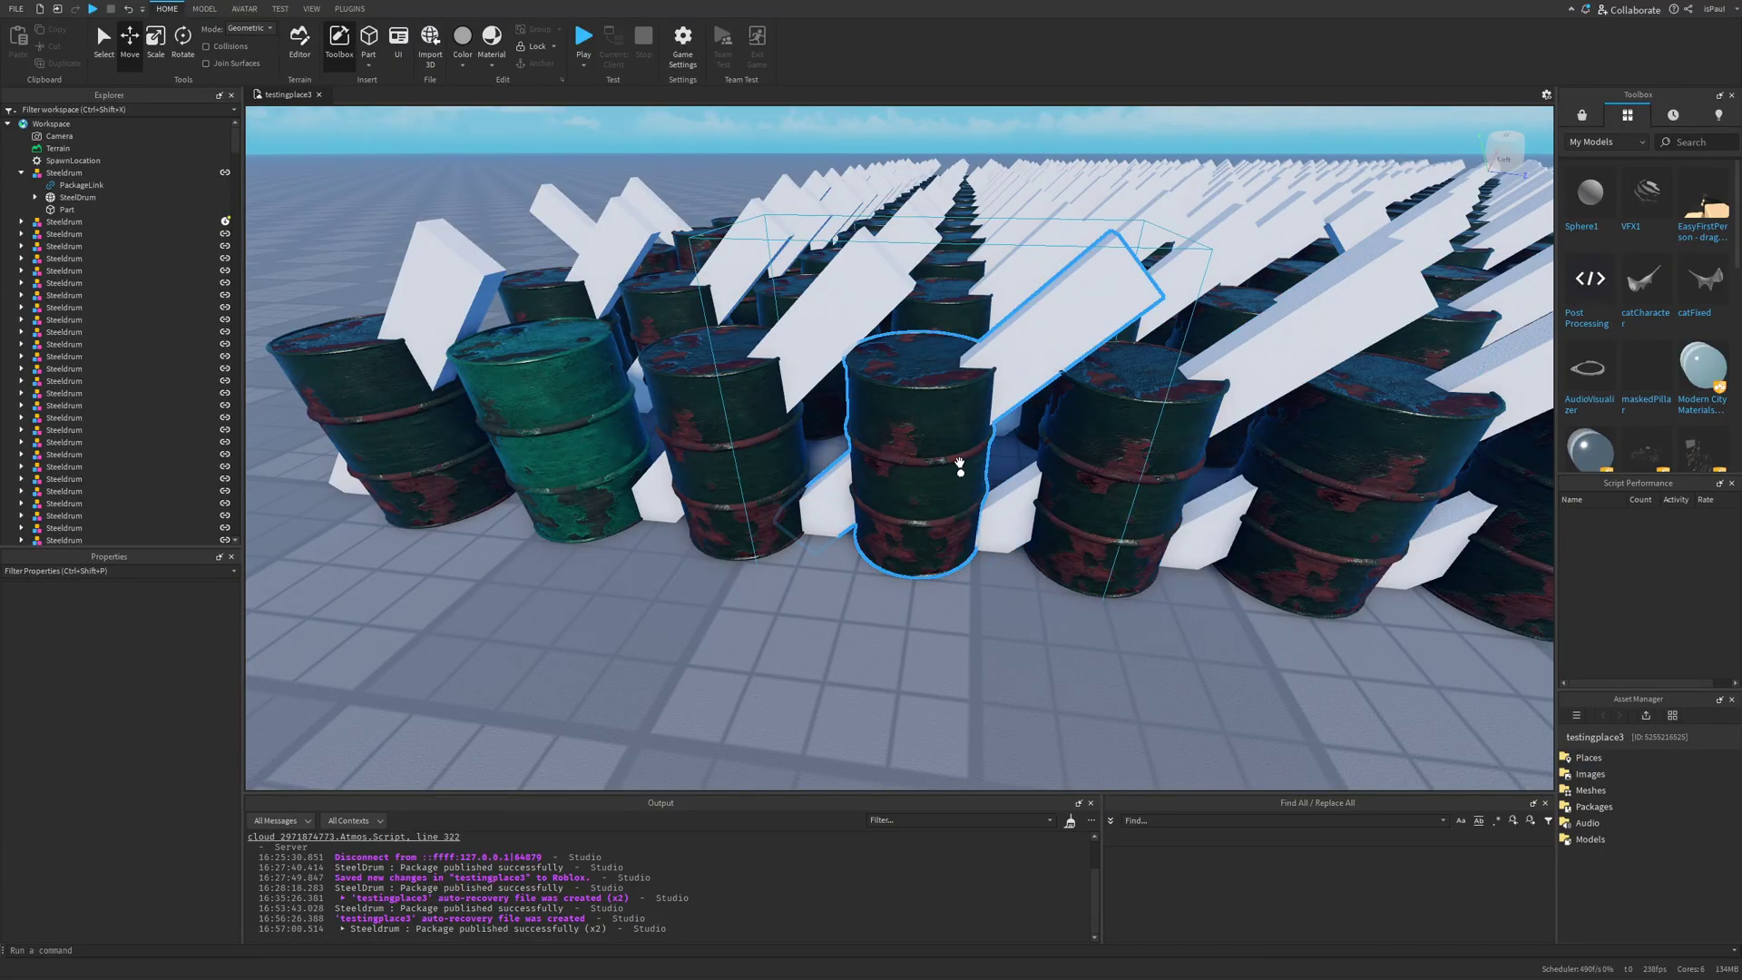
- Delete the bar Part from the front Steeldrum and accept the package modification
scroll(1002, 421, down, 5)
click(816, 508)
drag(816, 508, 812, 529)
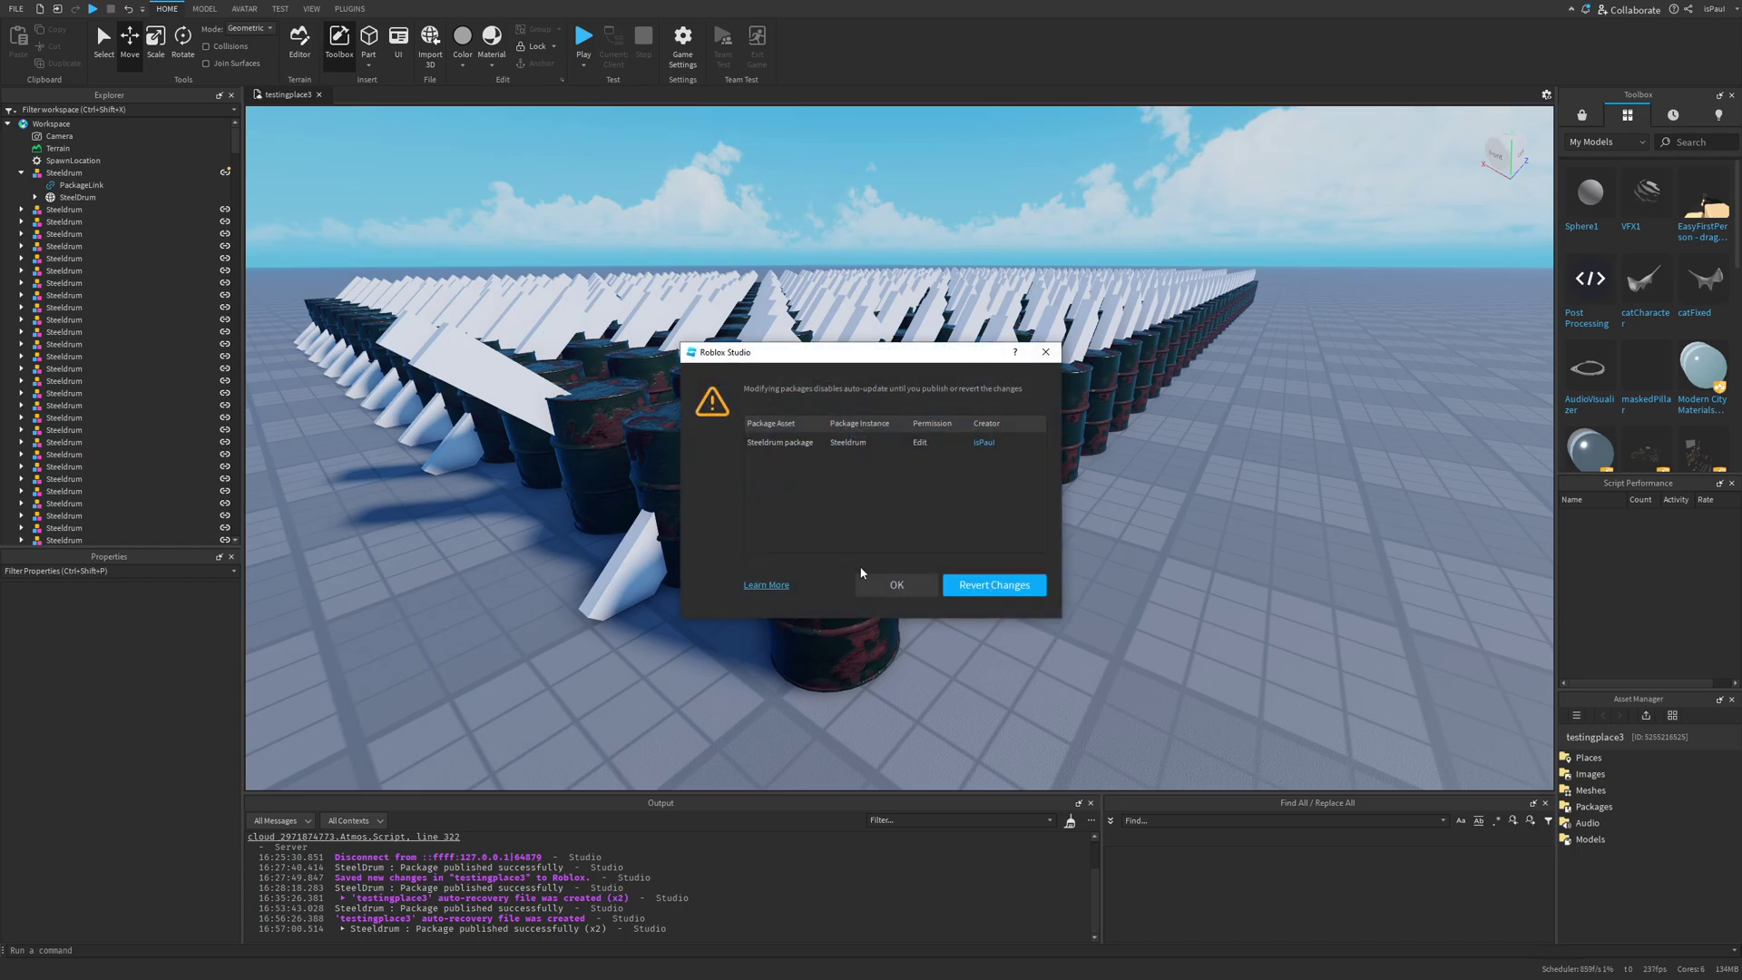
click(895, 583)
- Publish the front Steeldrum without its bar to the package
right_click(56, 173)
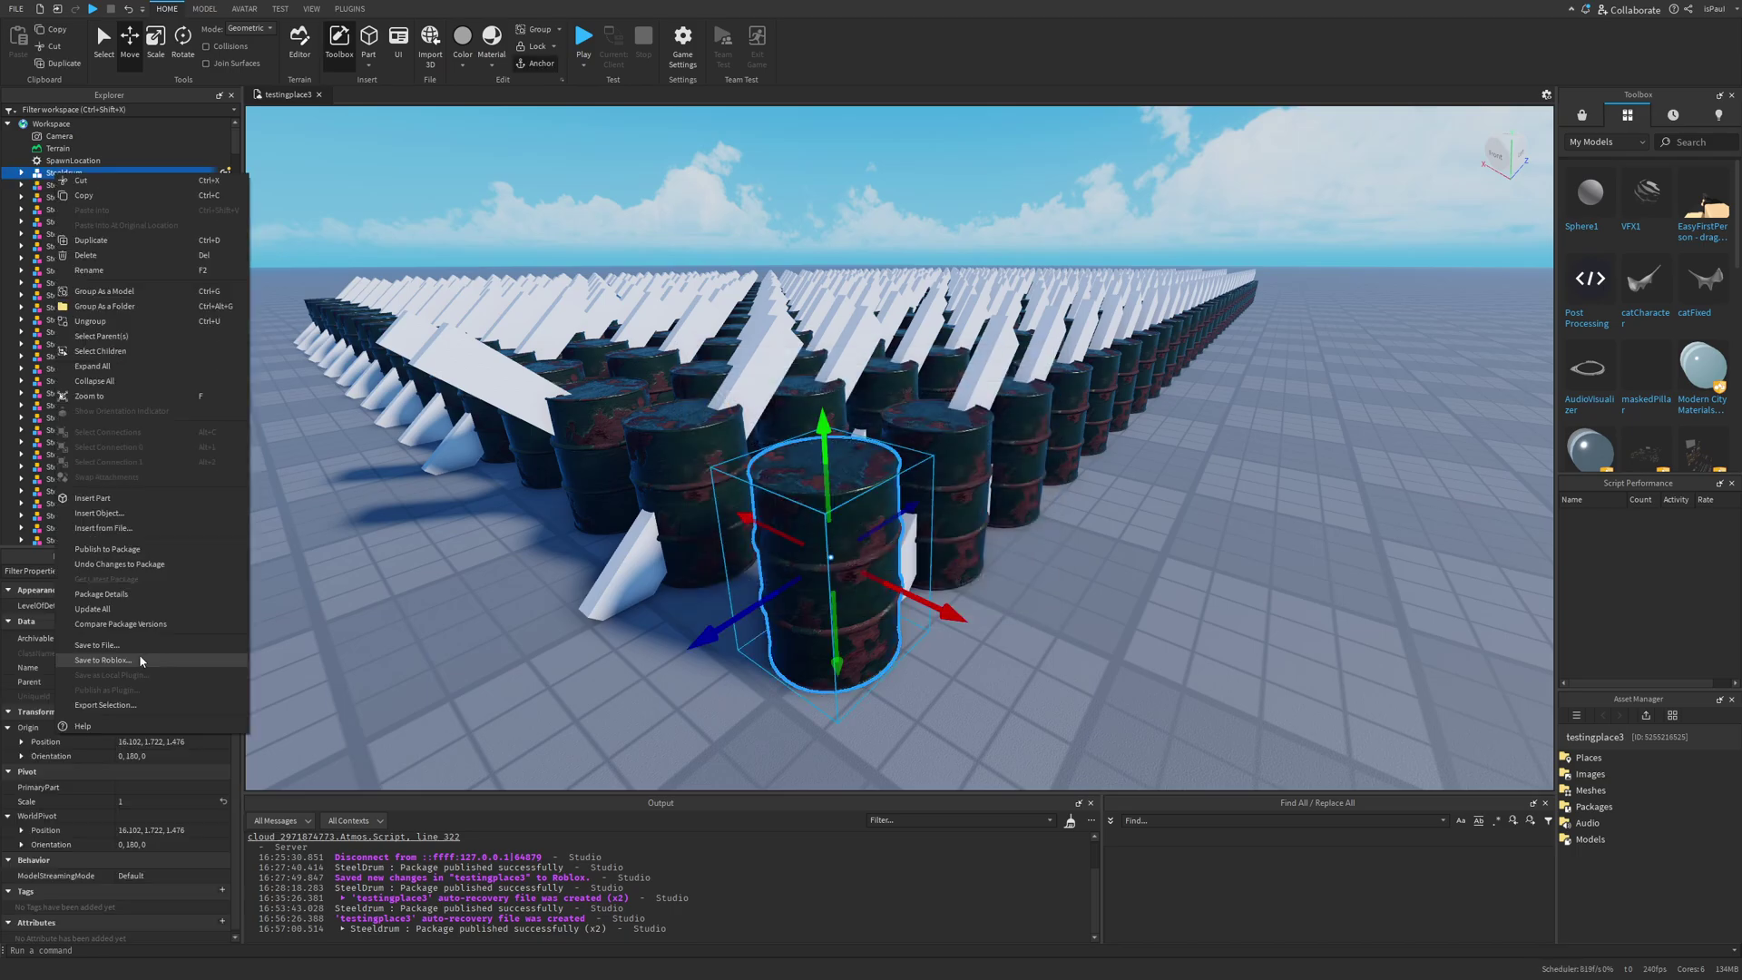
click(136, 548)
right_drag(1077, 602, 1007, 597)
click(1007, 597)
key(f)
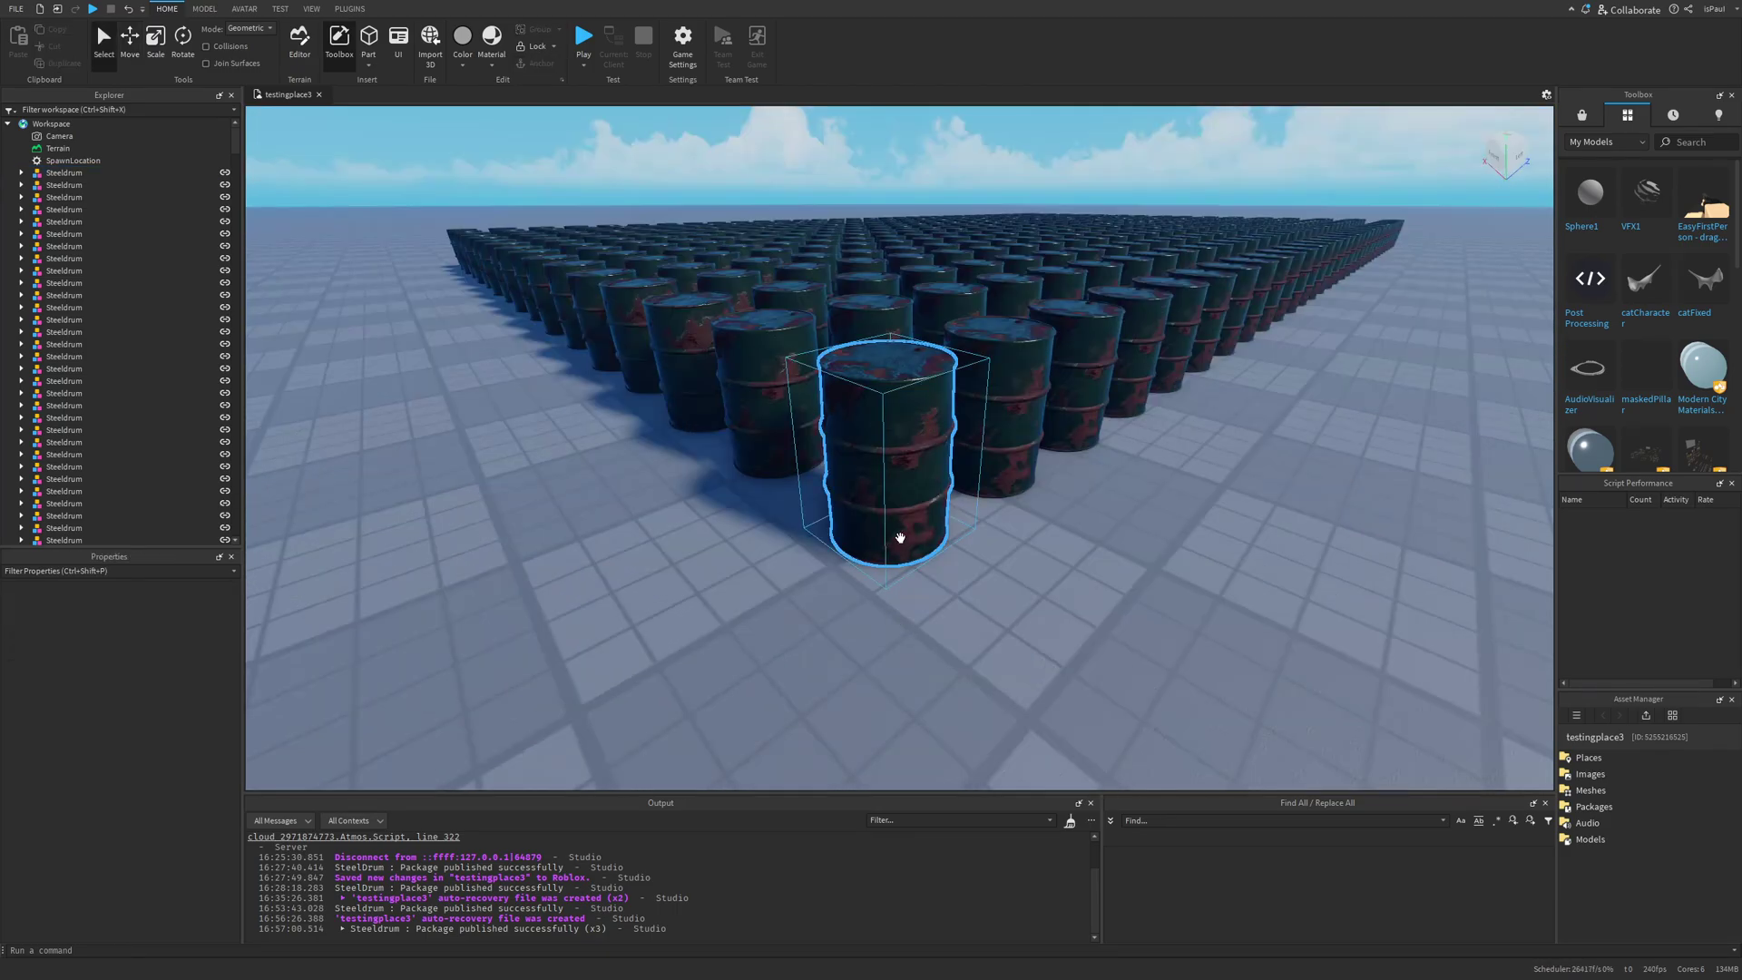
- Delete the PackageLink from the front Steeldrum model
click(901, 493)
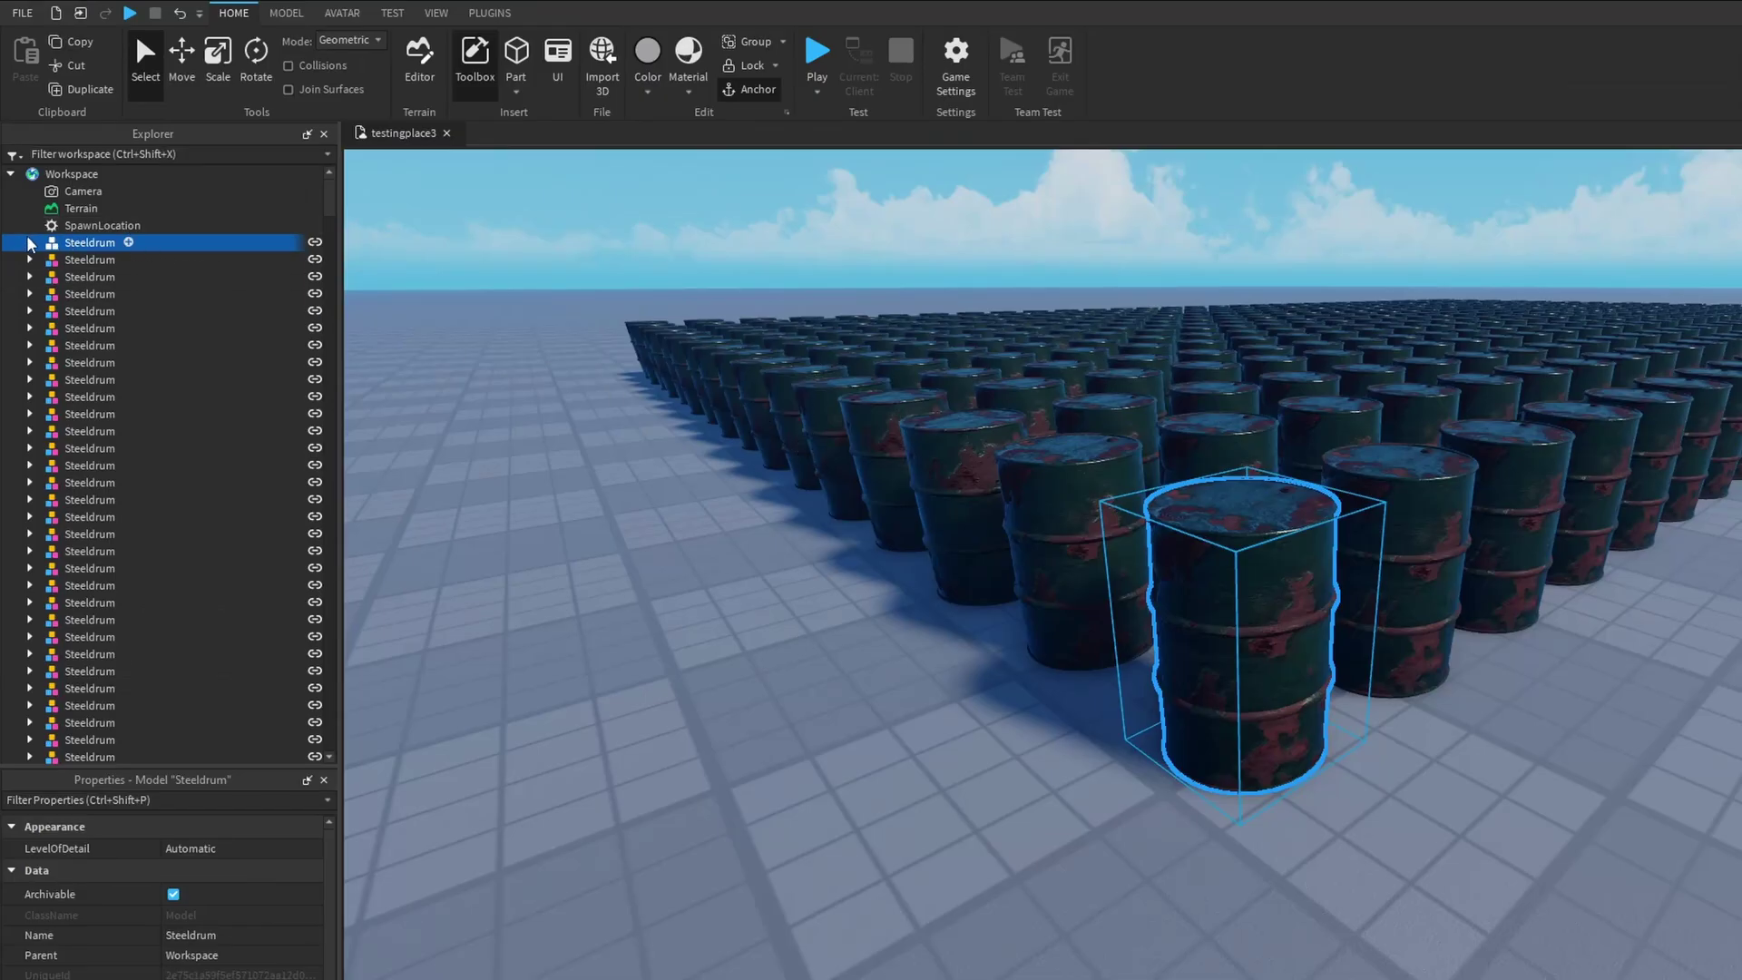
click(21, 172)
click(82, 185)
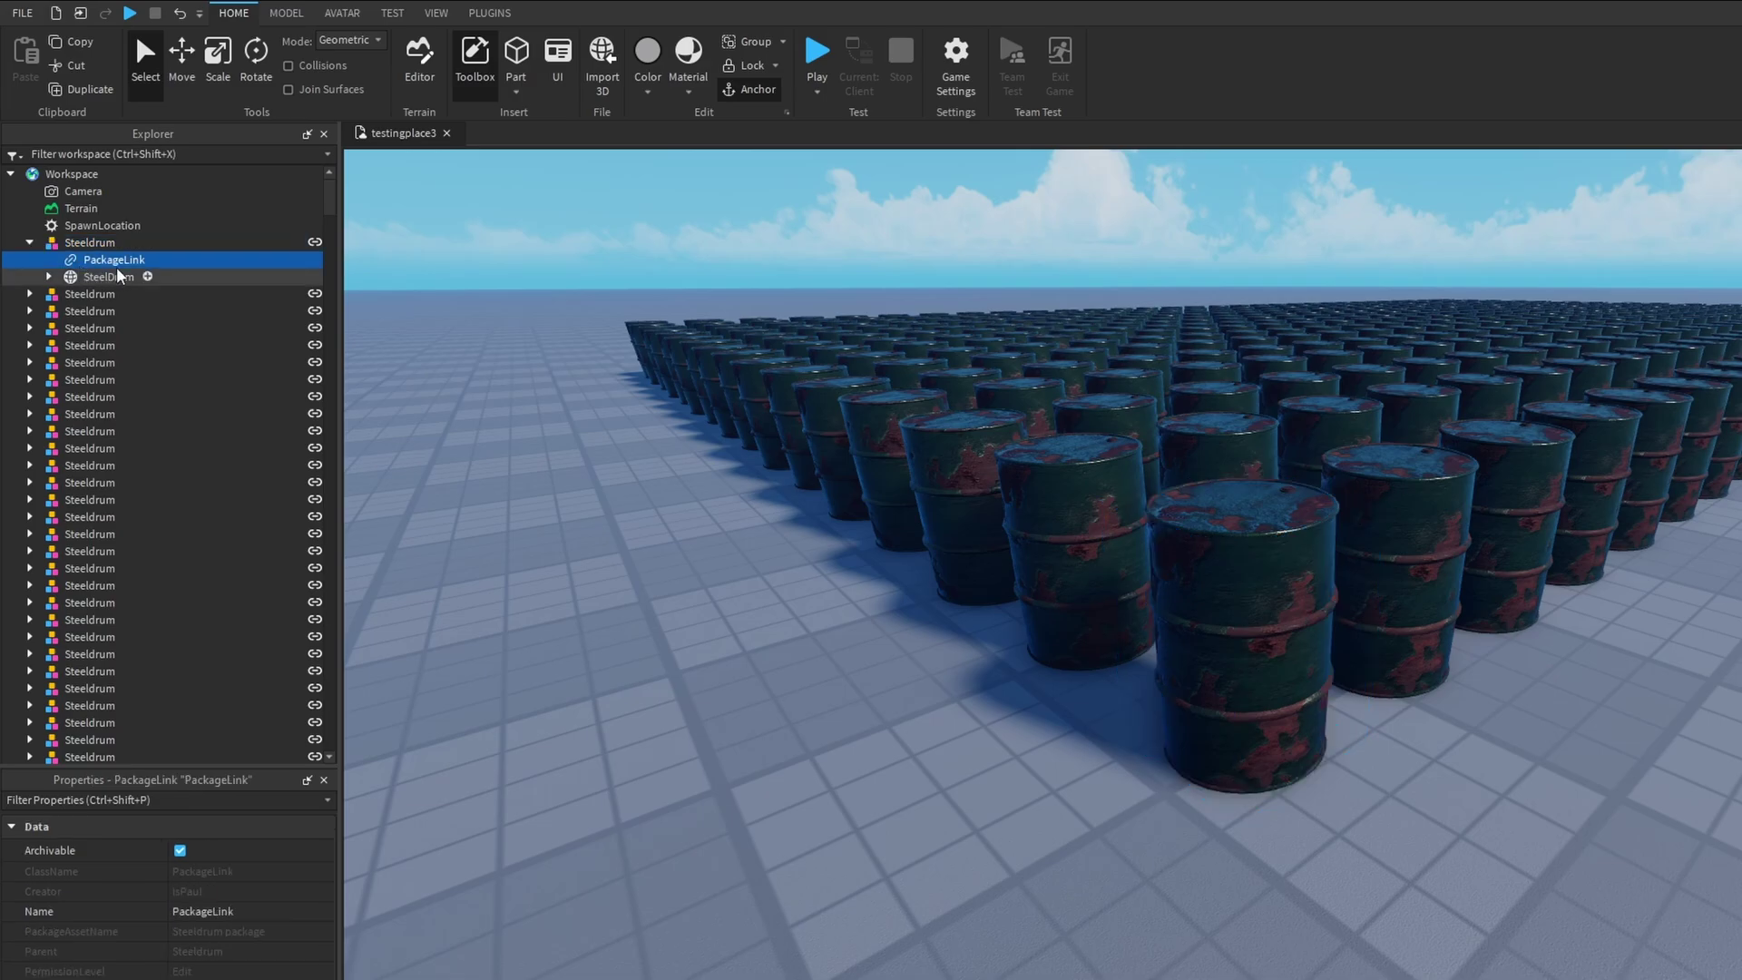
key(Down)
key(Left)
key(Left)
key(f)
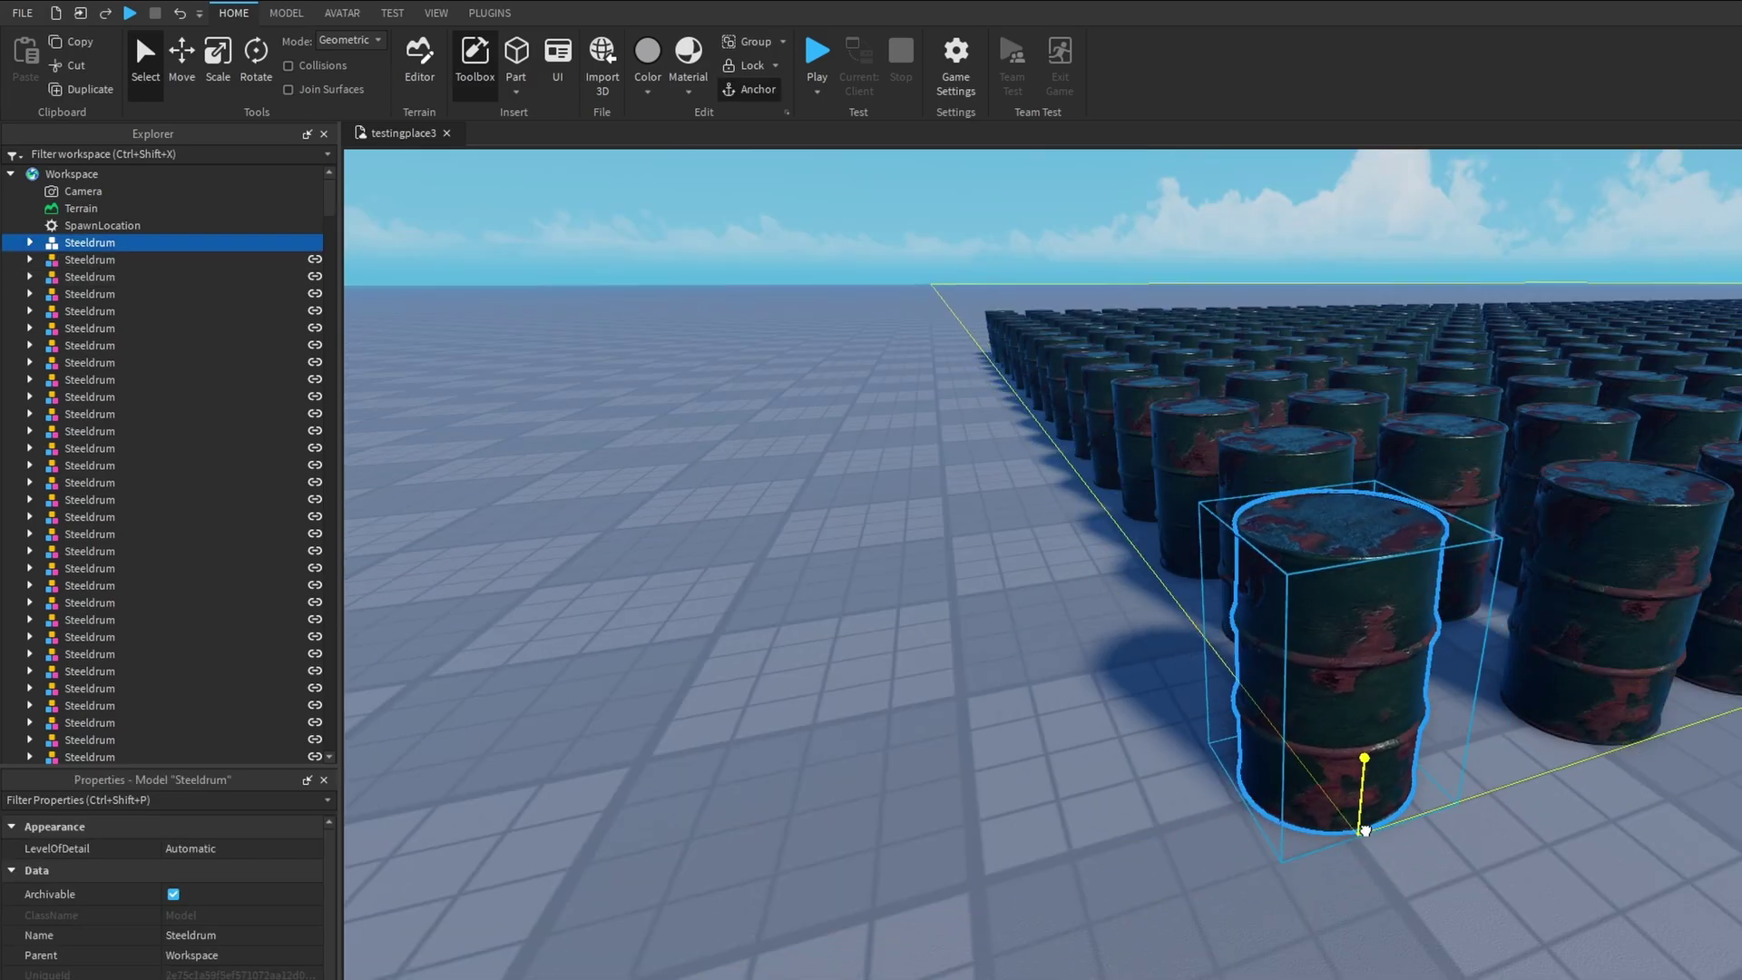
- Delete the unlinked front Steeldrum and fill its corner spot with a duplicate of a still-linked drum
right_drag(1365, 830, 1205, 890)
click(1244, 898)
scroll(1248, 878, down, 10)
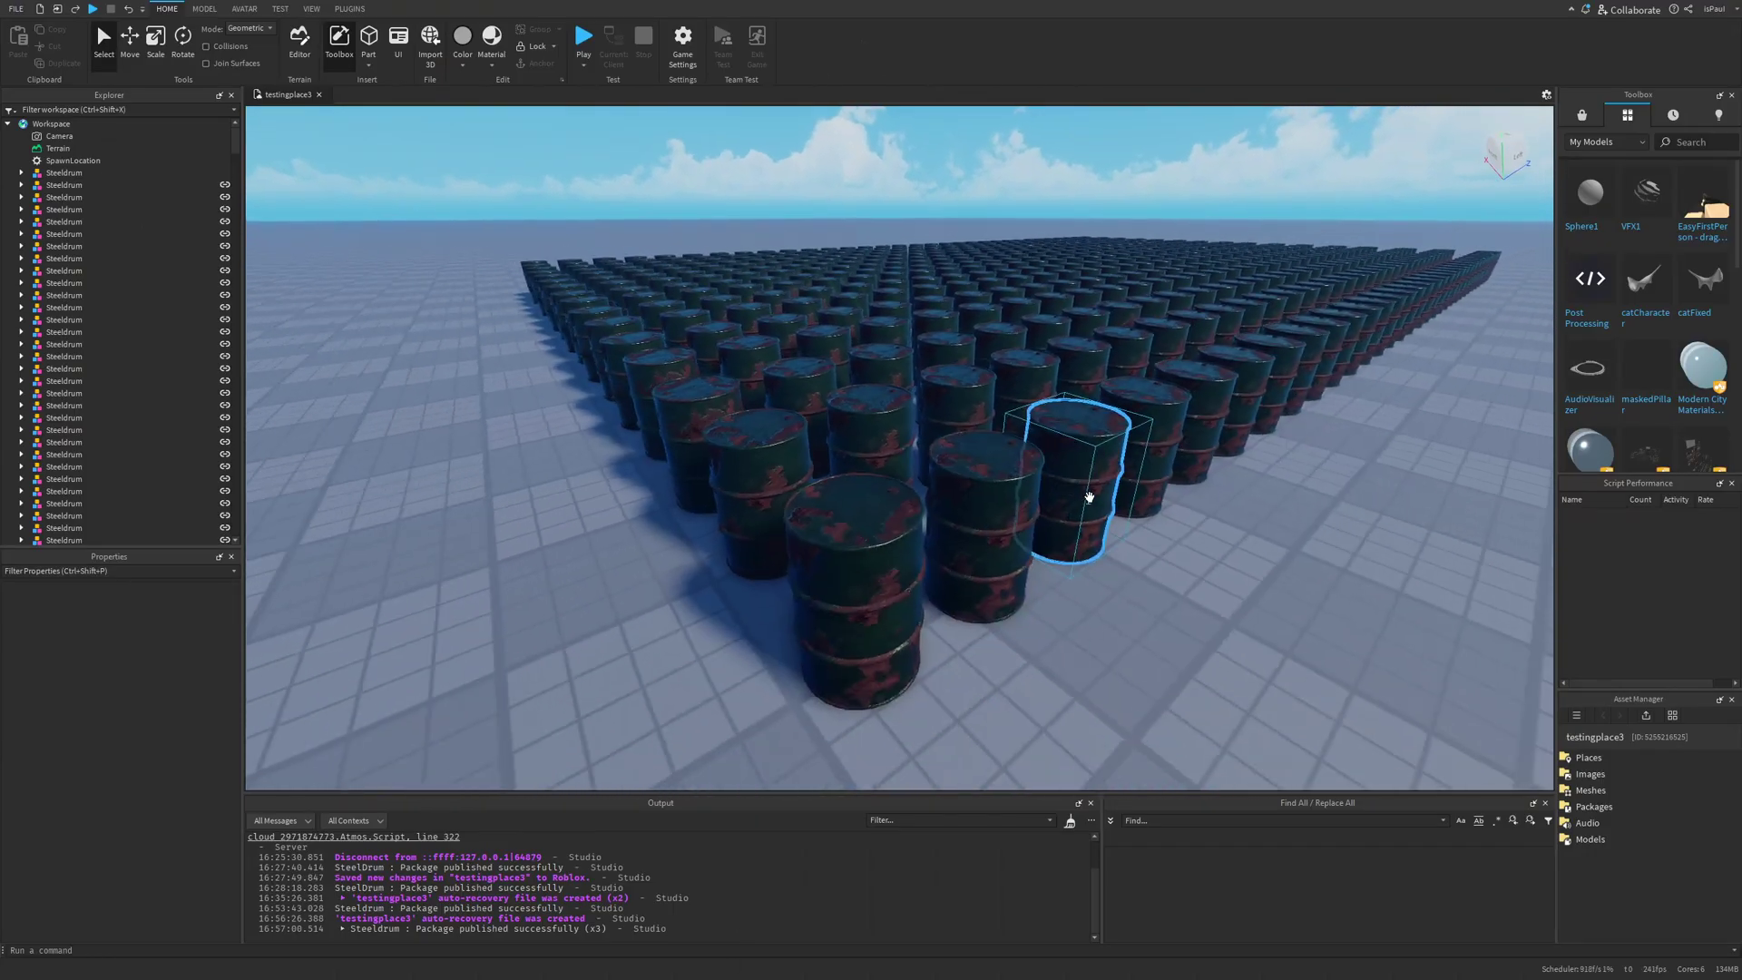
click(888, 597)
drag(907, 585, 815, 580)
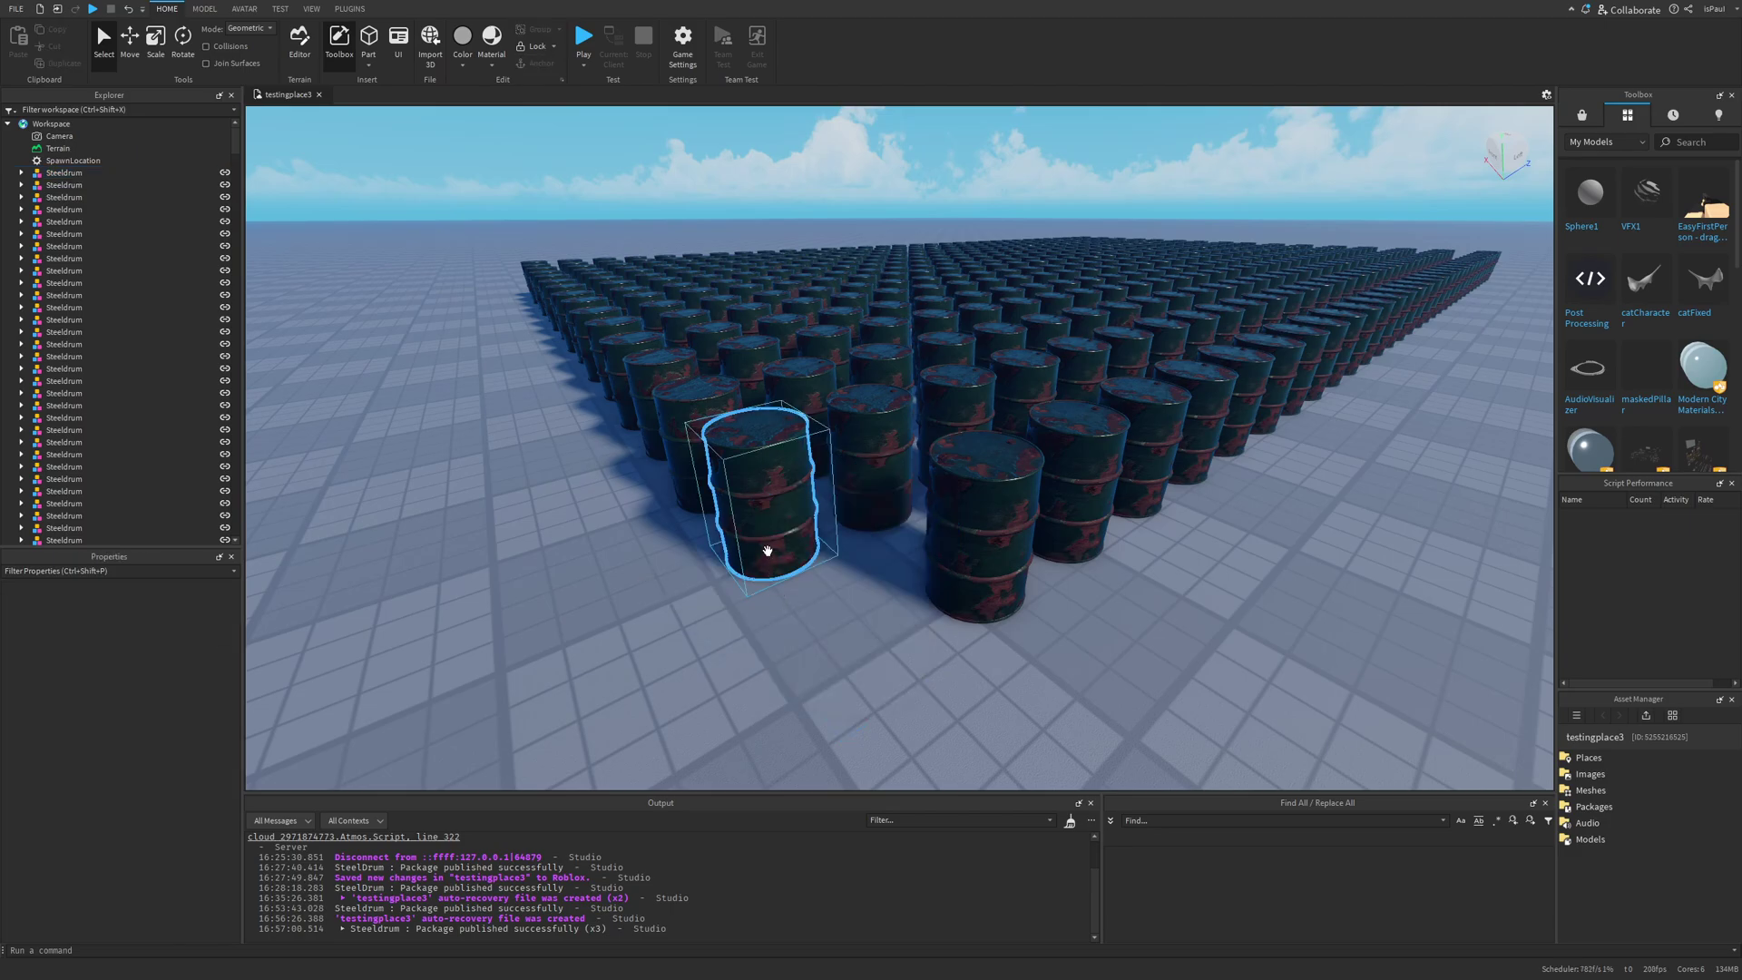
key(ctrl+2)
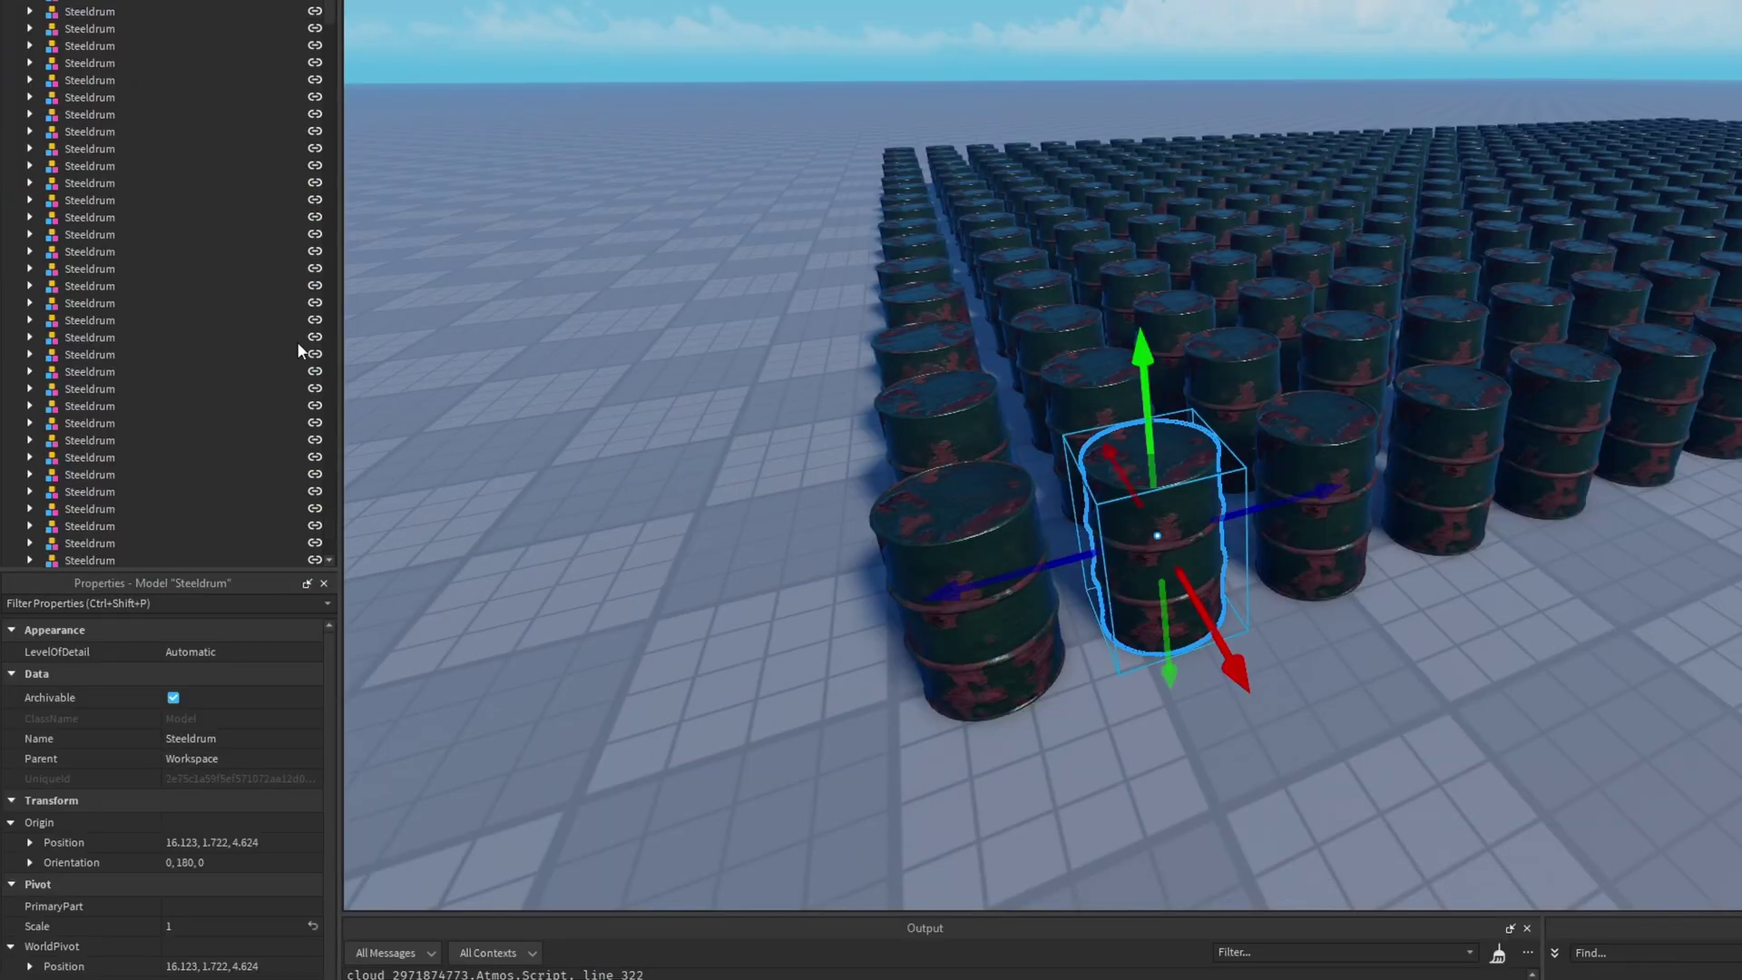
- Turn off AutoUpdate on the PackageLinks of the three Steeldrums next to the corner drum
scroll(58, 60, up, 2)
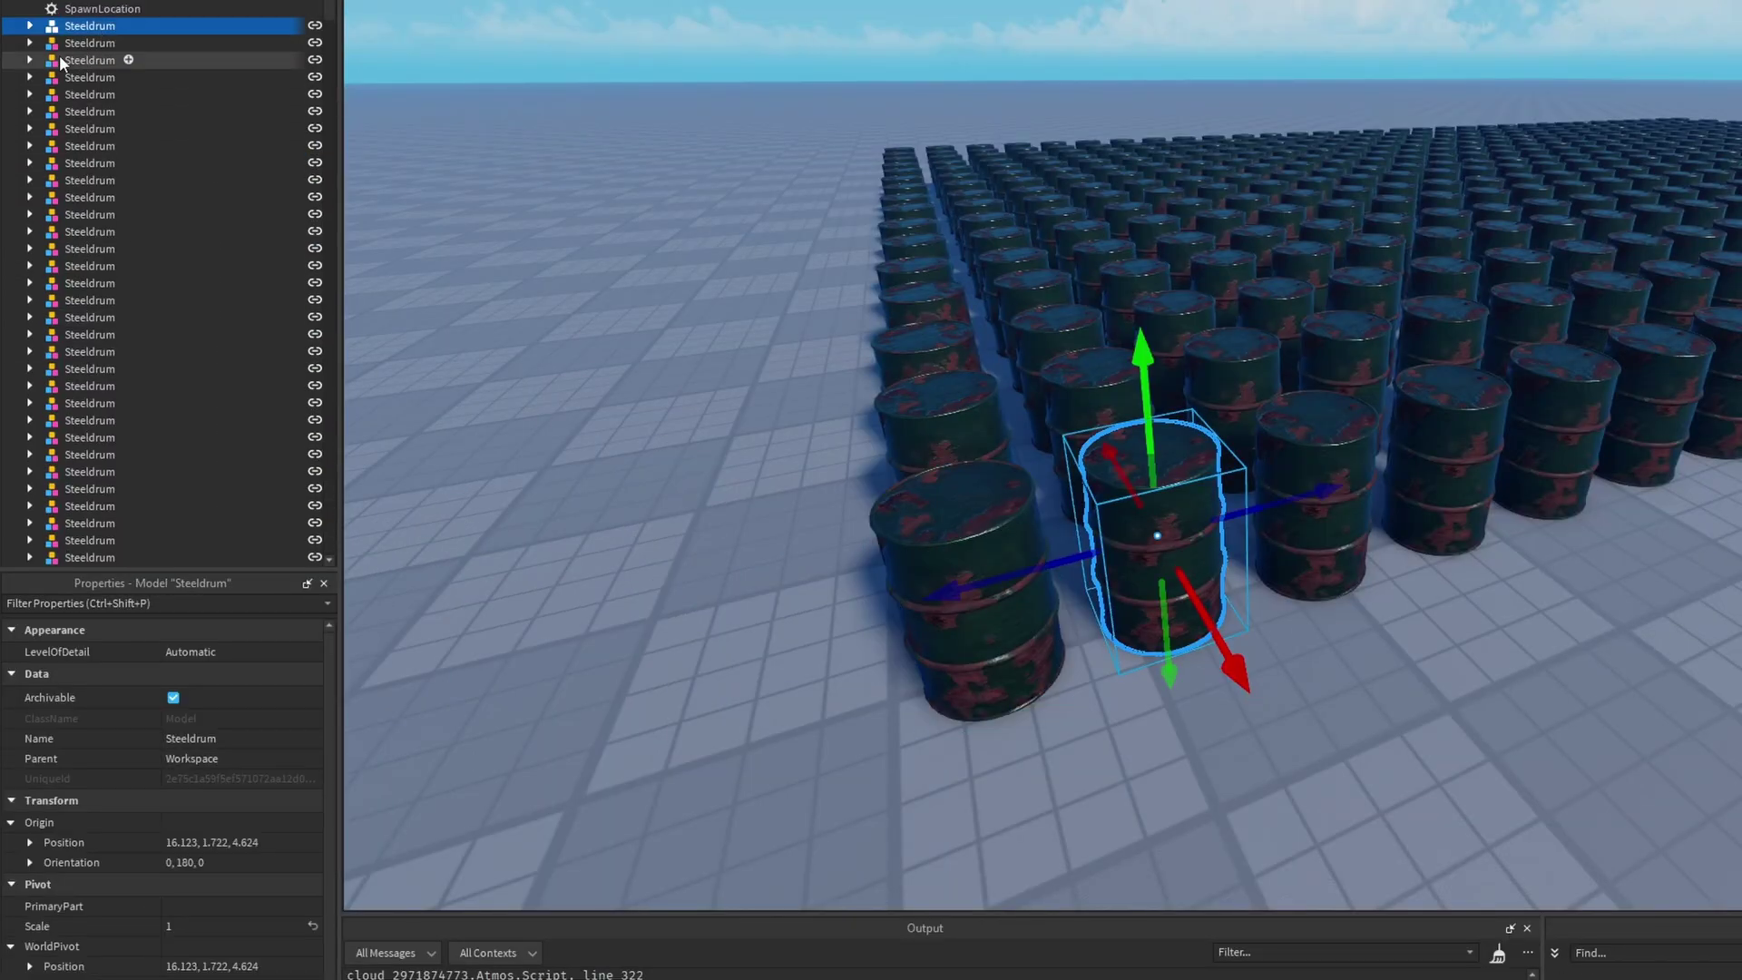
click(99, 44)
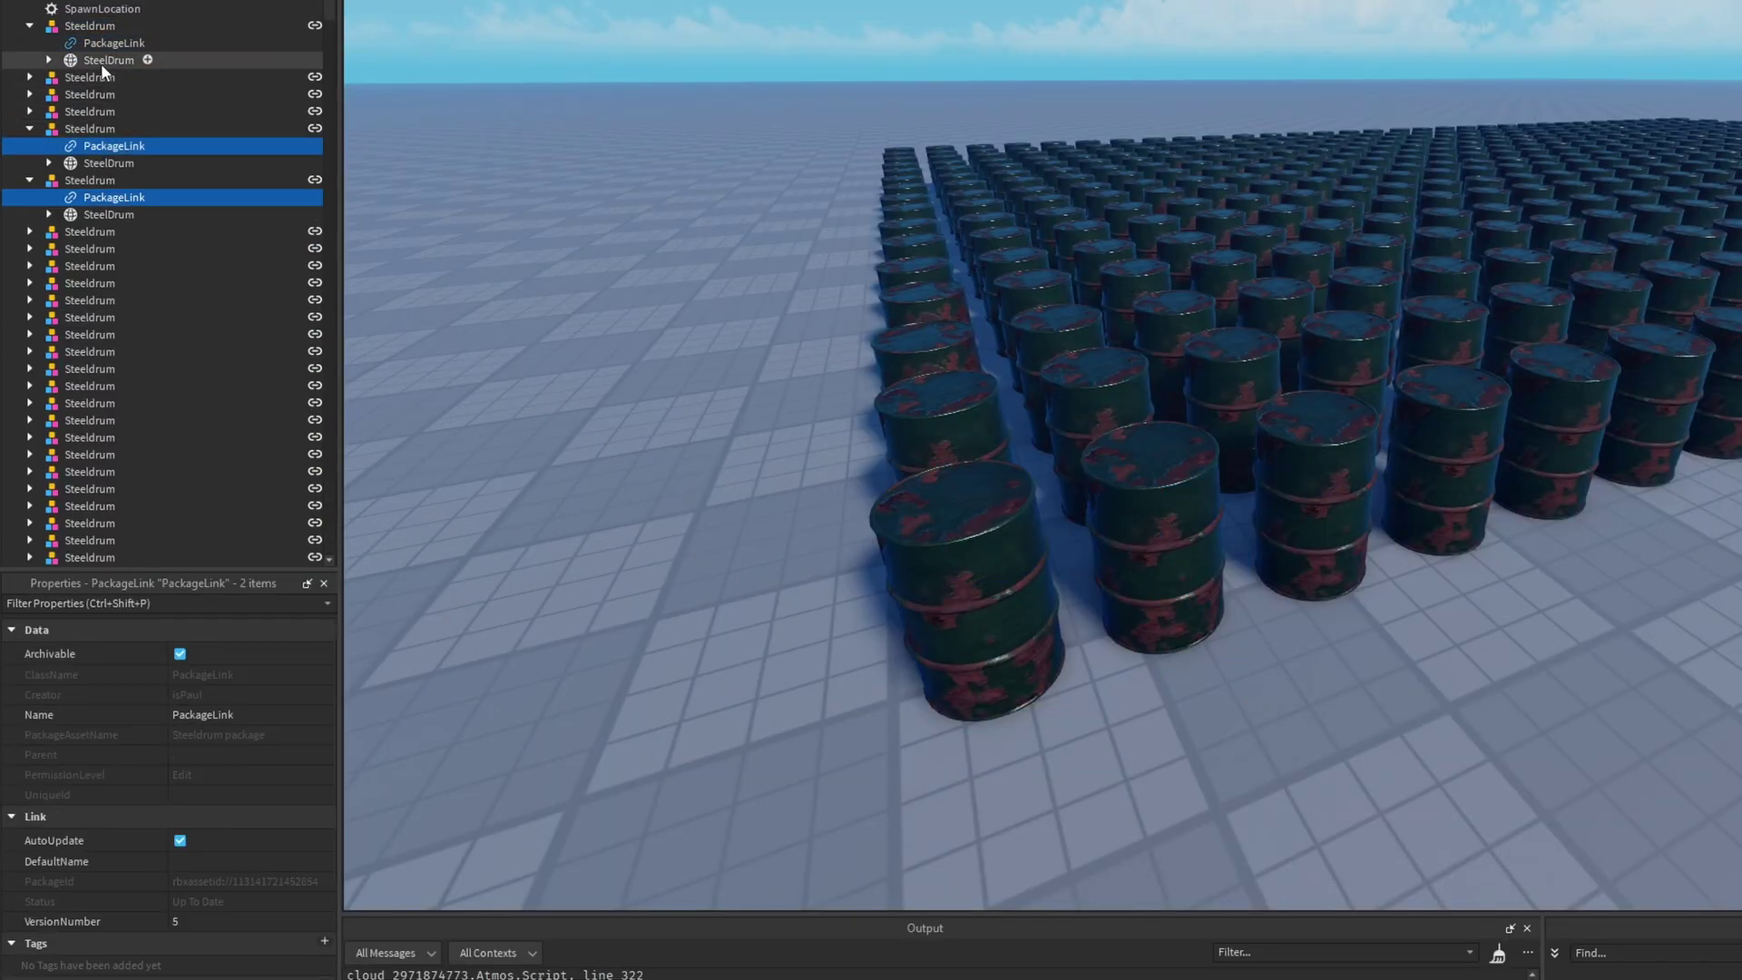
click(179, 840)
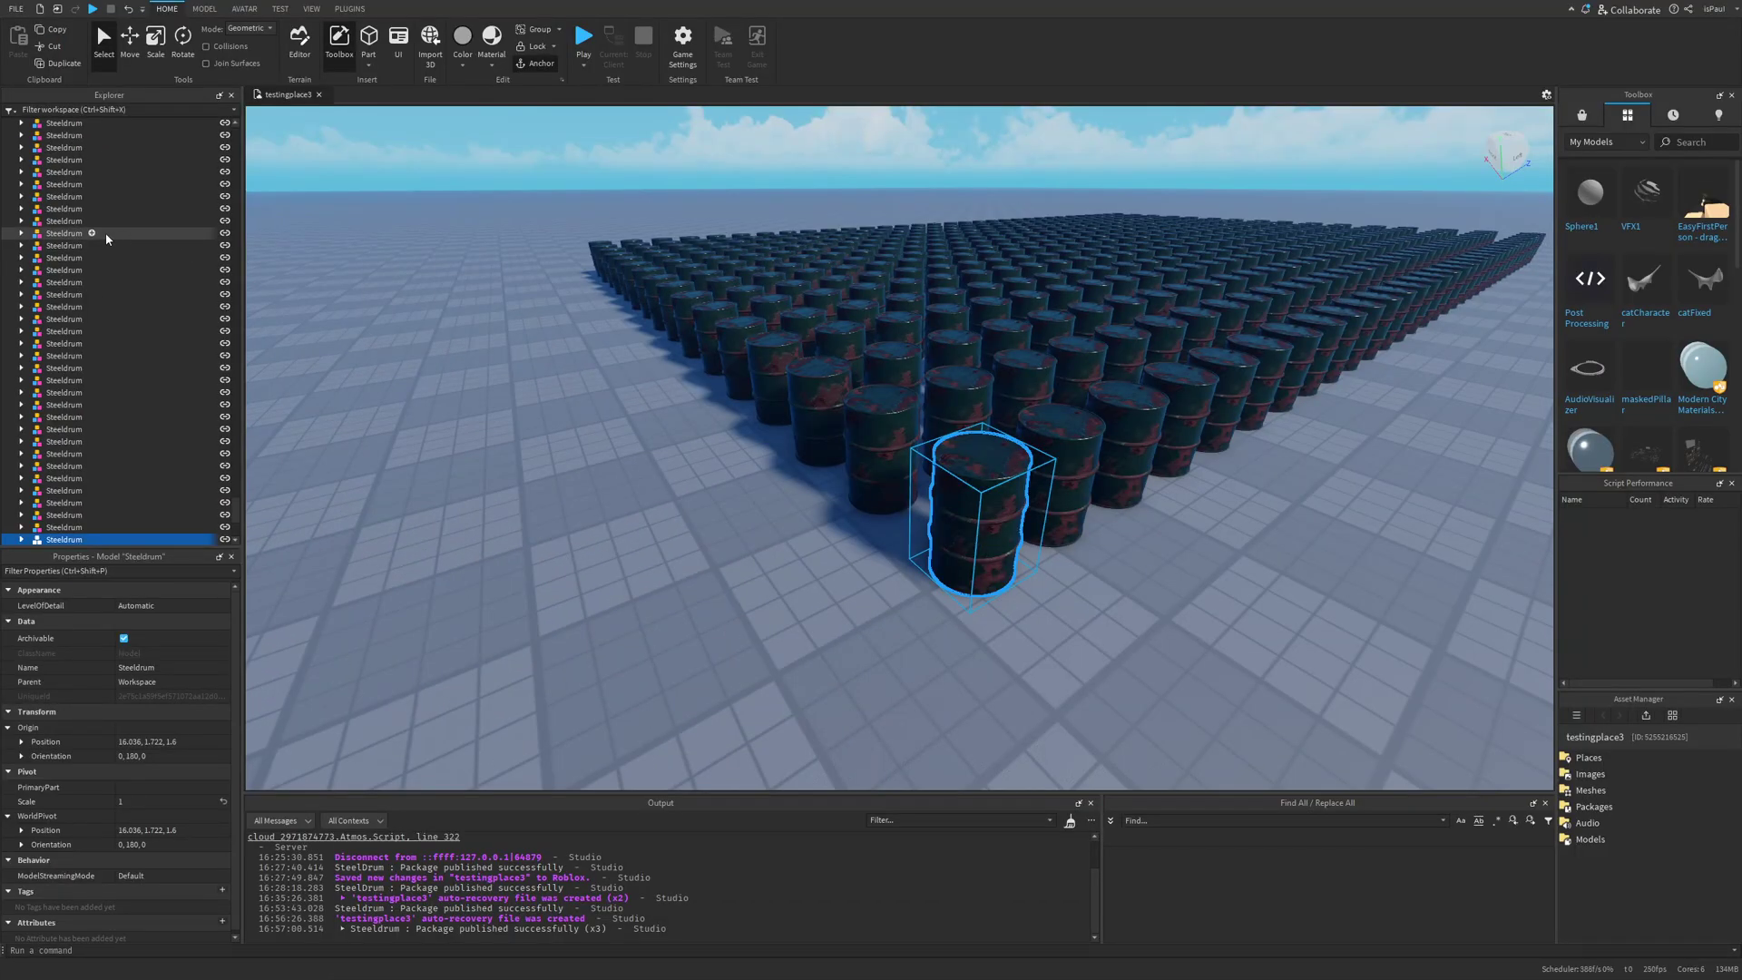
- Set the corner Steeldrum's PBR_GreenPaintedMetal color to black (0, 0, 0) and accept the package modification
scroll(32, 475, down, 2)
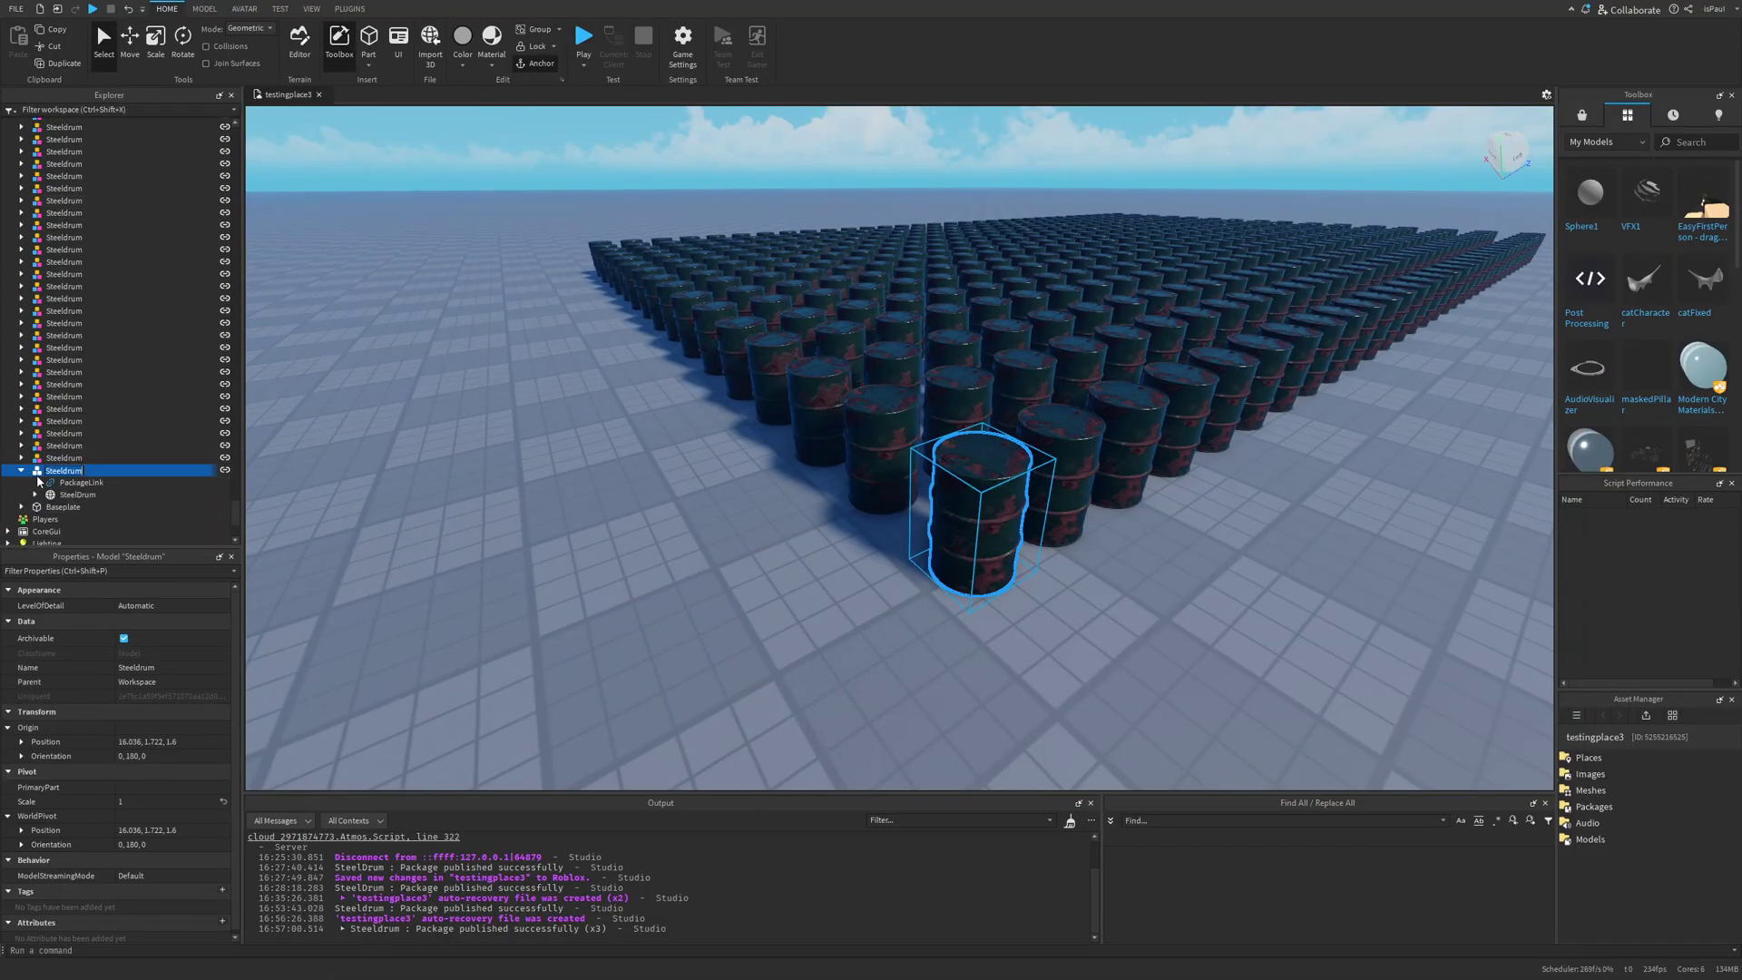
click(77, 494)
click(35, 494)
click(116, 506)
click(145, 620)
click(686, 363)
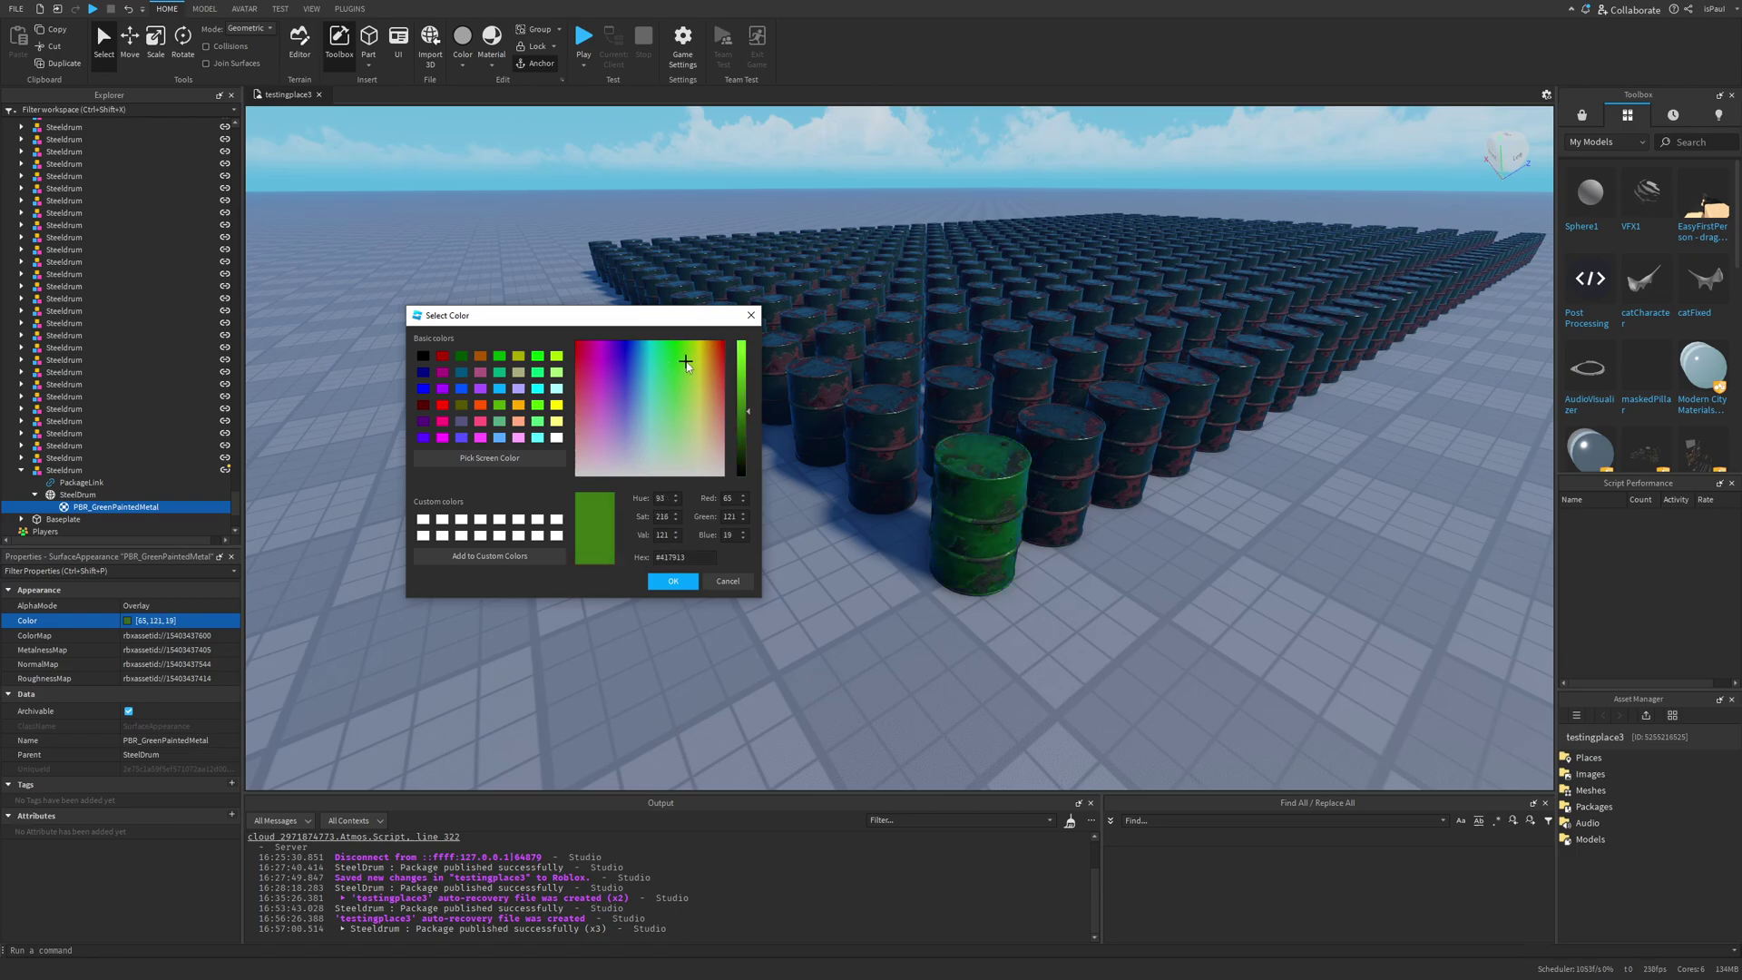
drag(685, 363, 599, 357)
click(672, 580)
click(894, 583)
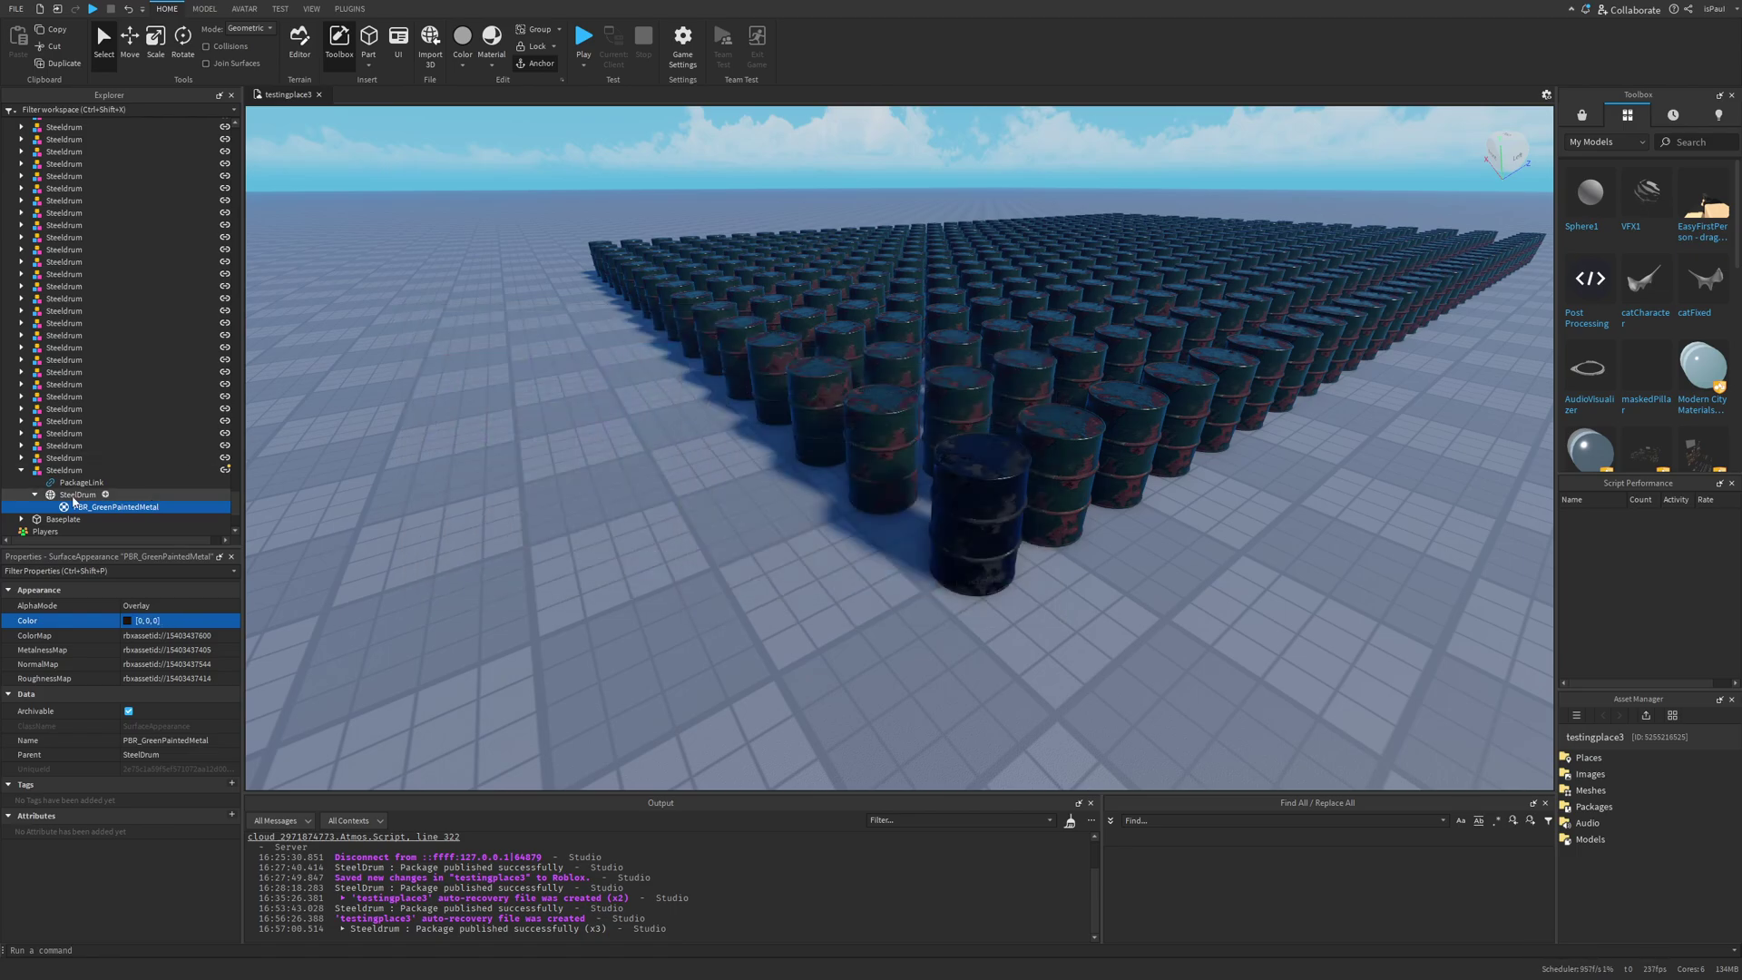
- Publish the black corner Steeldrum to the package and view the neighboring drums
click(56, 472)
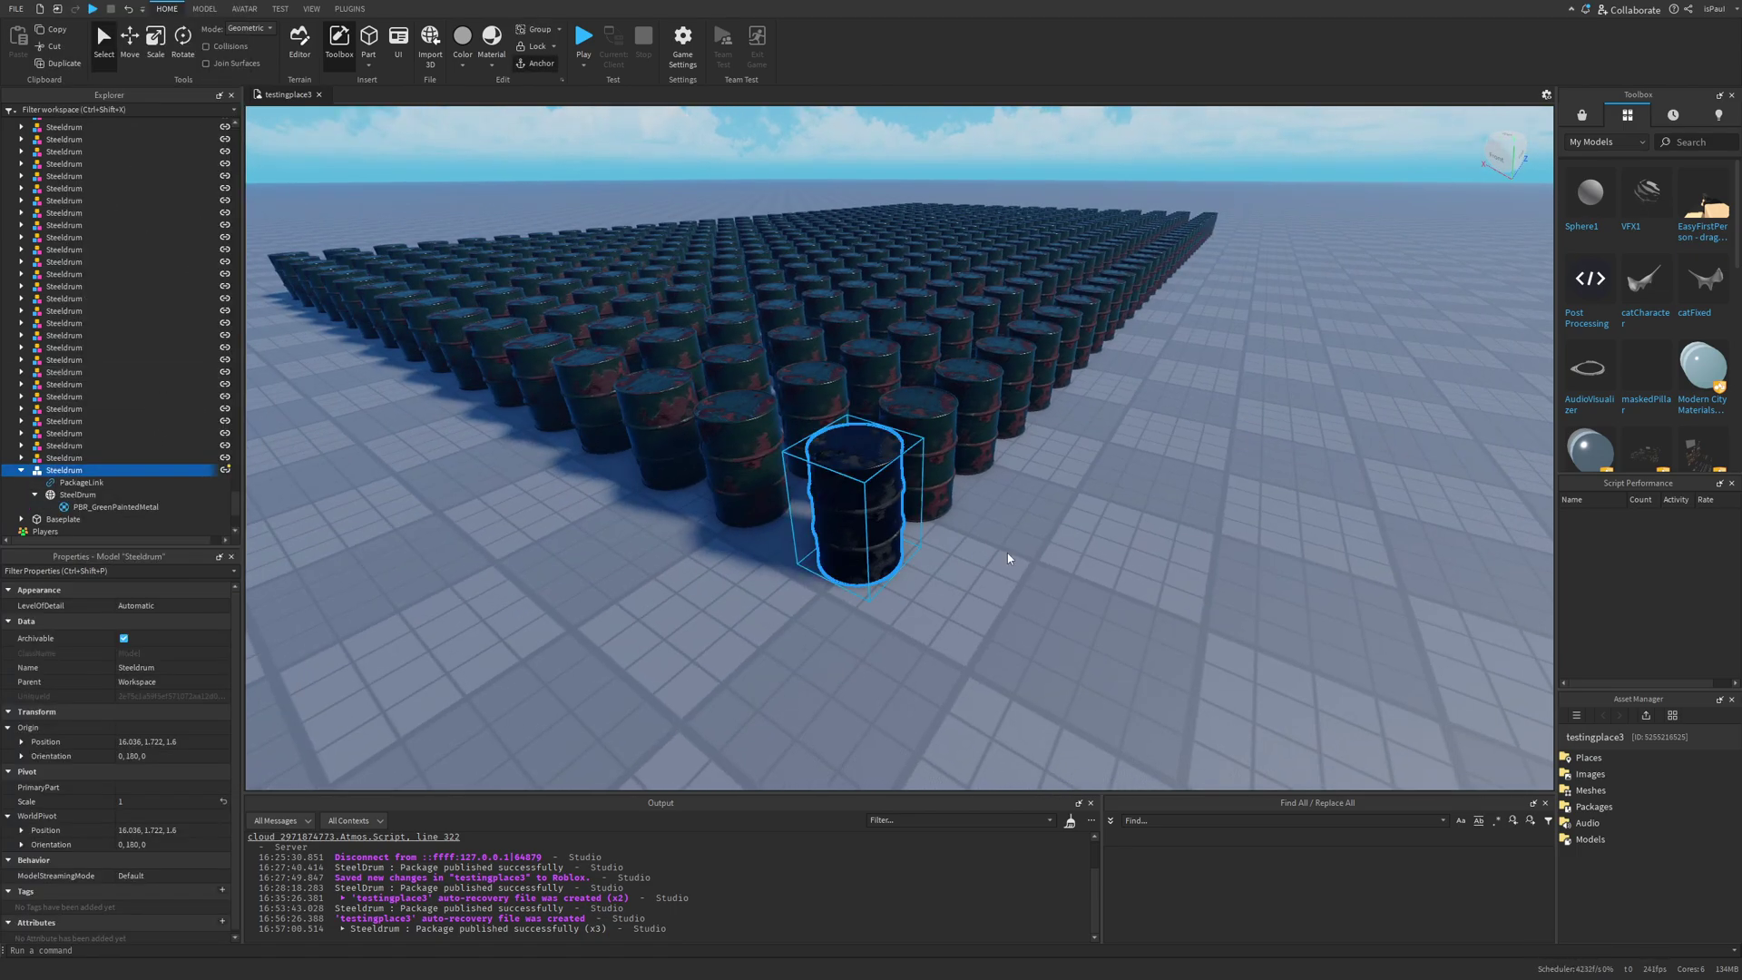
scroll(1007, 553, up, 5)
right_drag(1007, 552, 1078, 567)
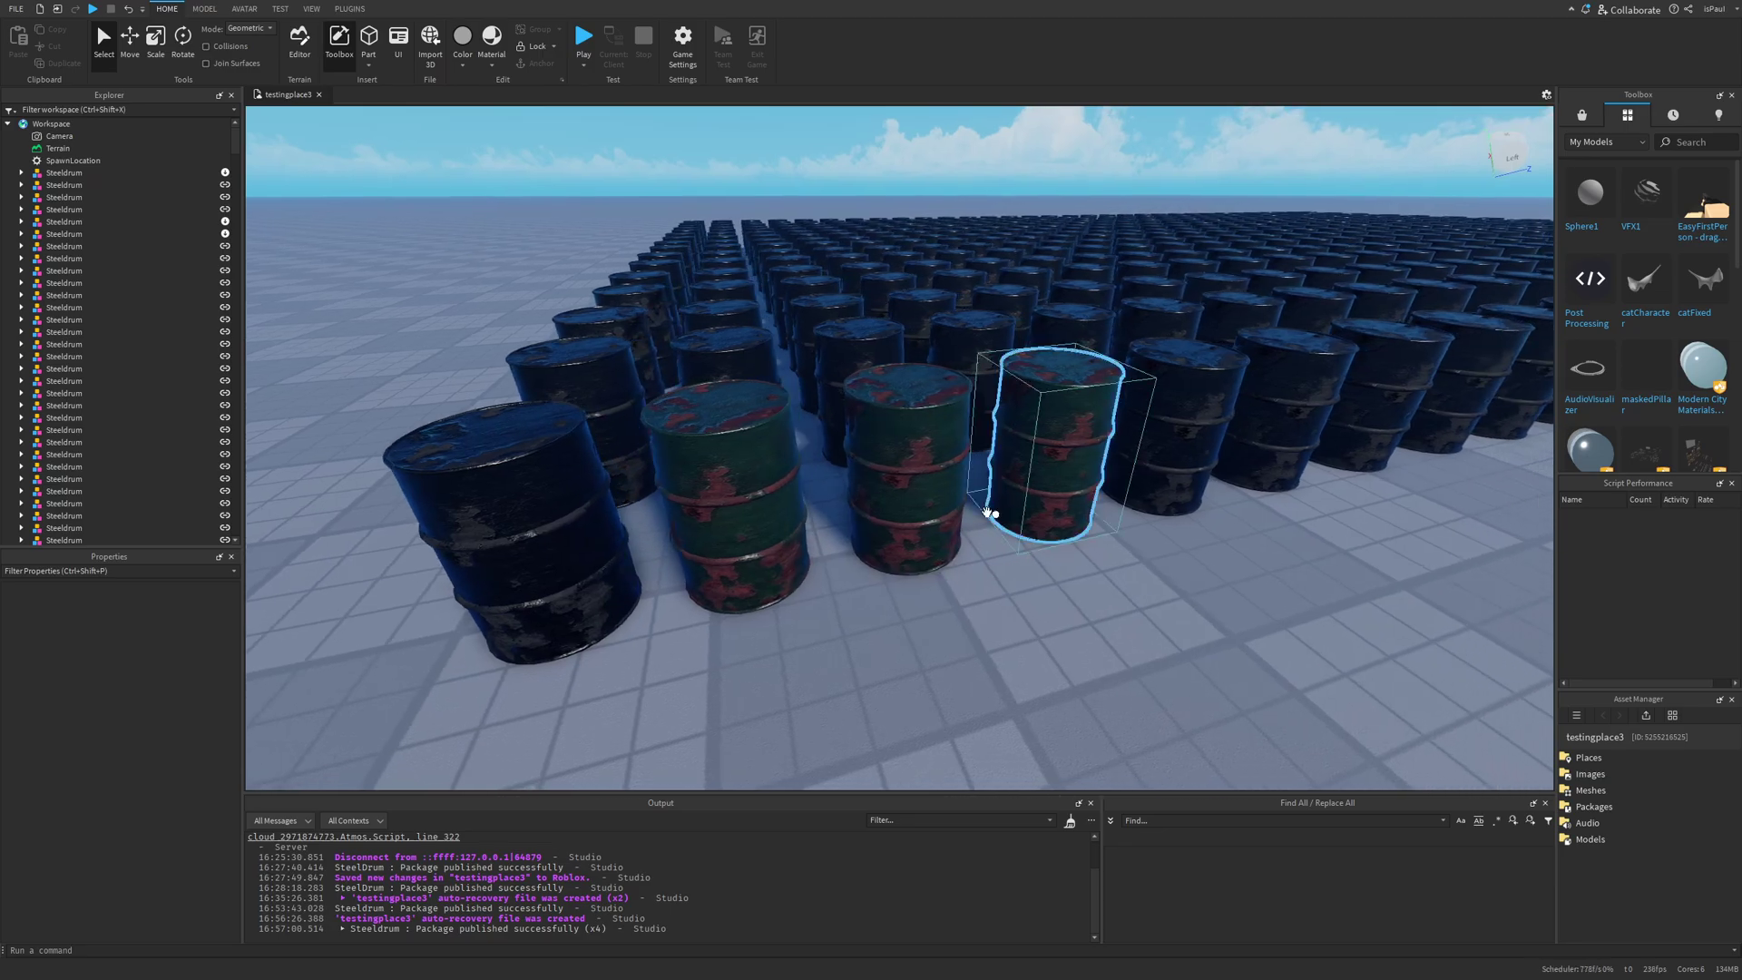
- Try to get the latest package for the fourth Steeldrum in the front row
right_click(107, 221)
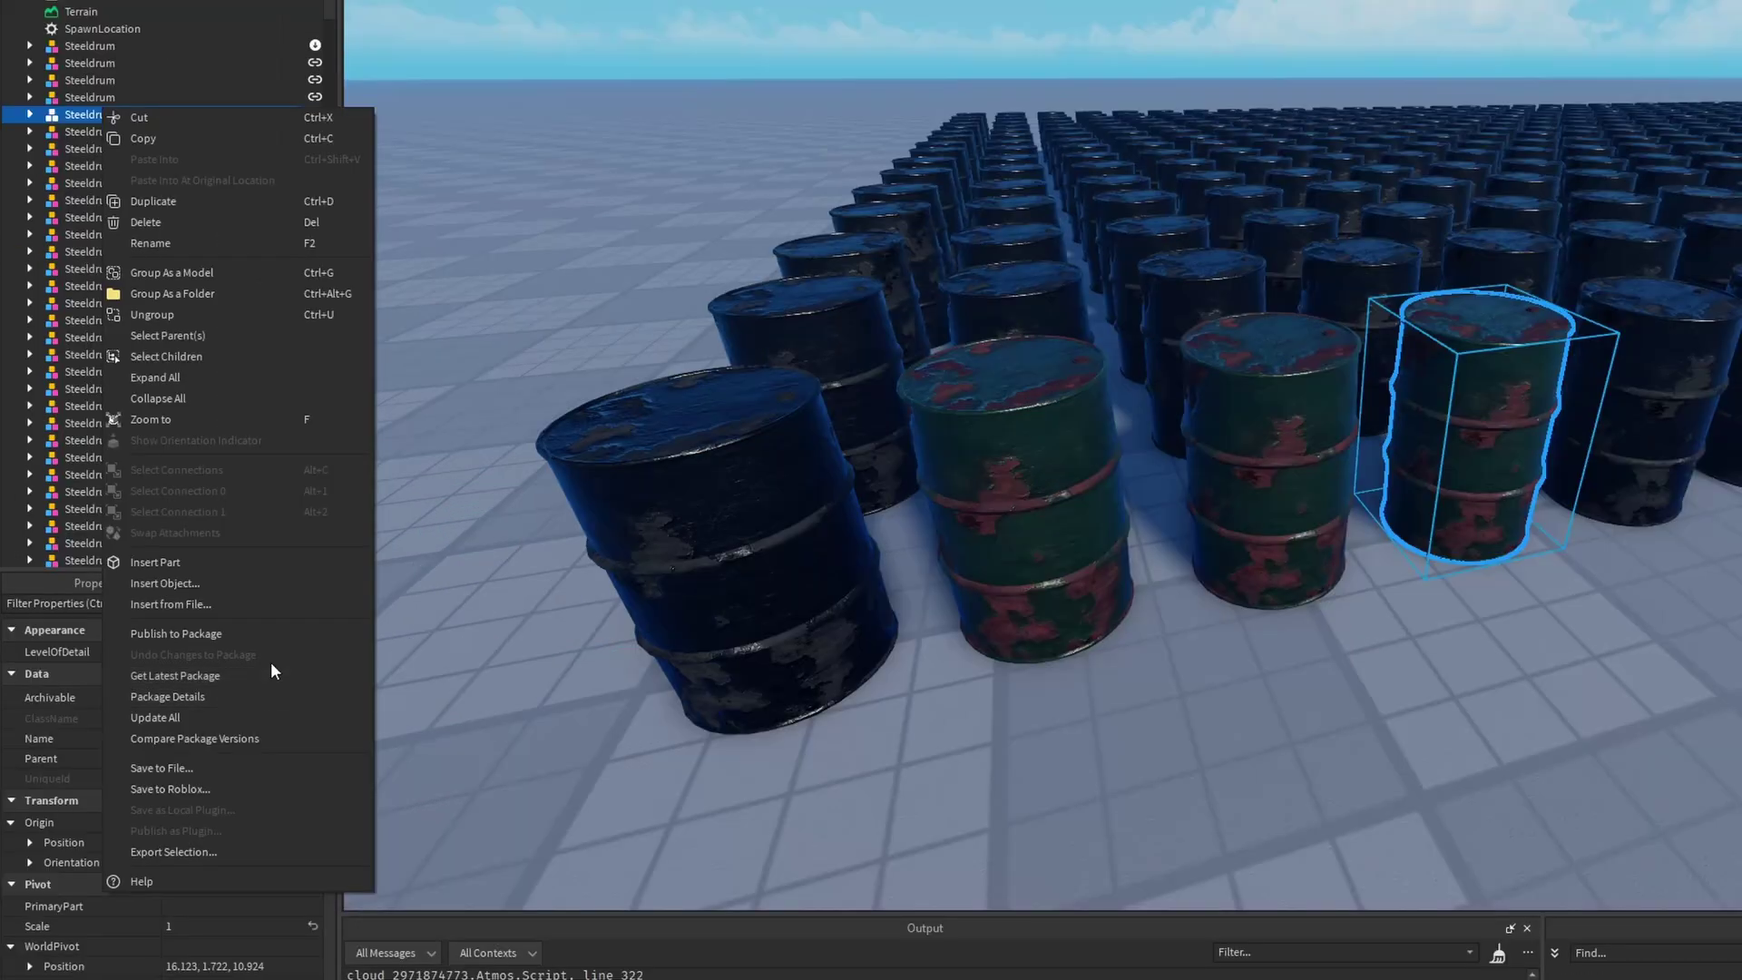
click(229, 679)
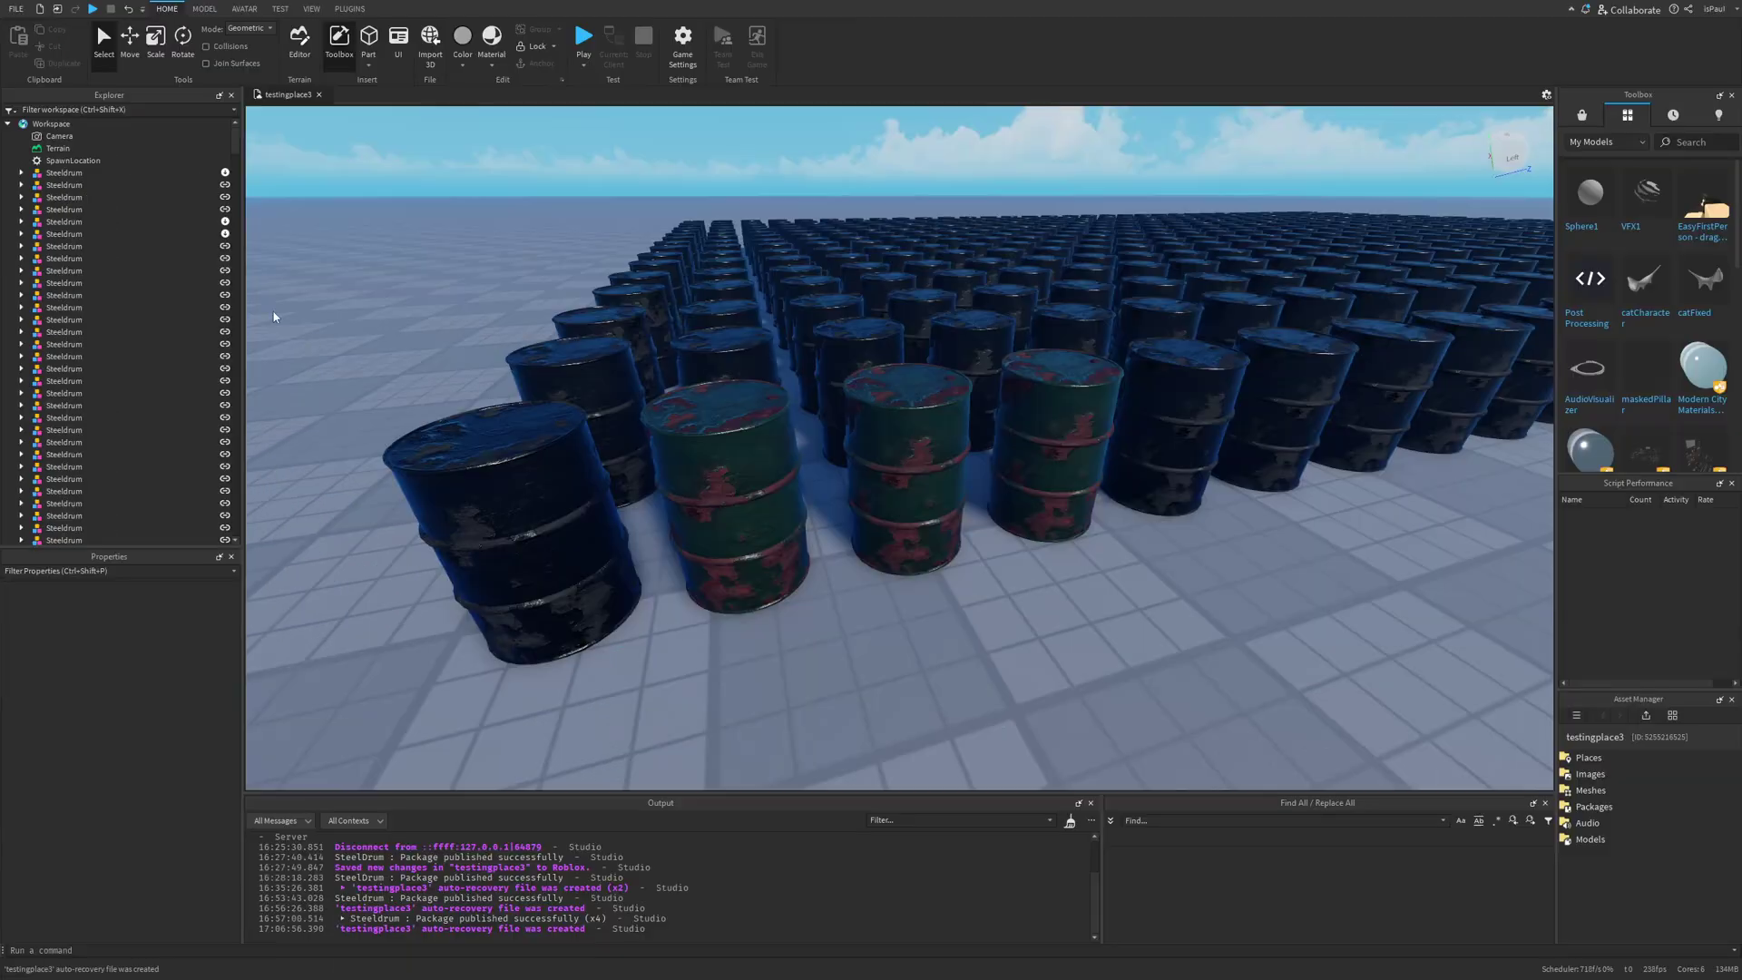
- Open the mass update of the Steeldrum package from the black corner drum
click(489, 528)
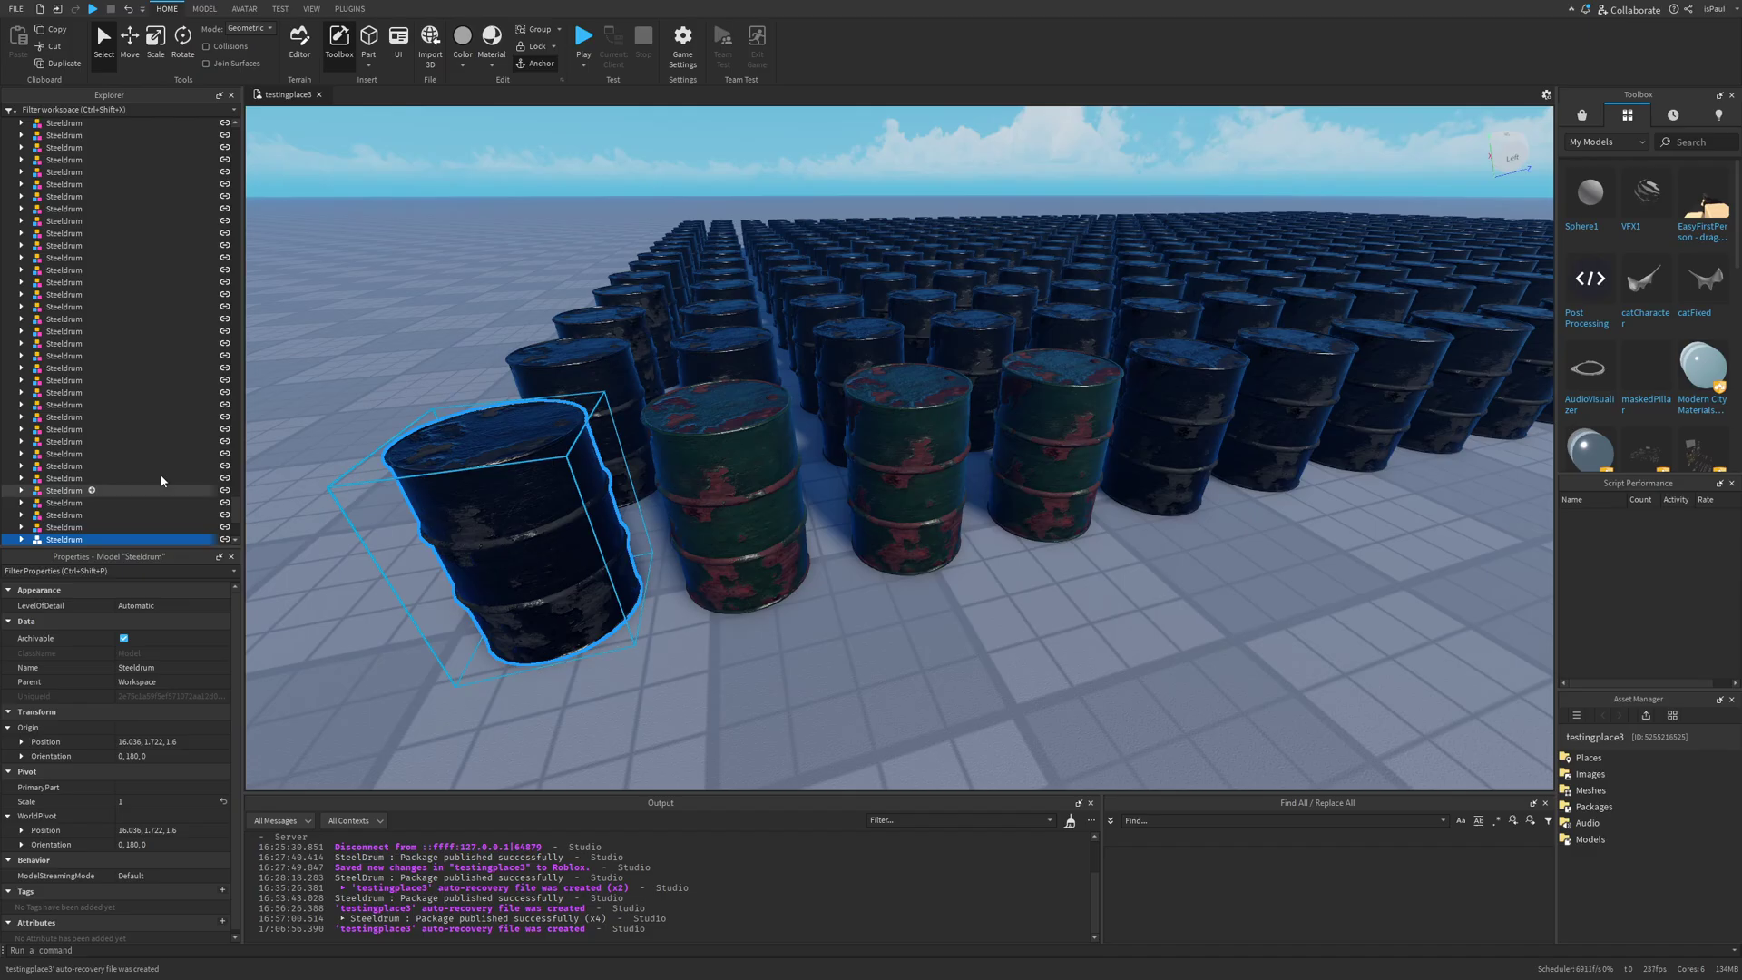
scroll(162, 481, down, 2)
right_click(51, 468)
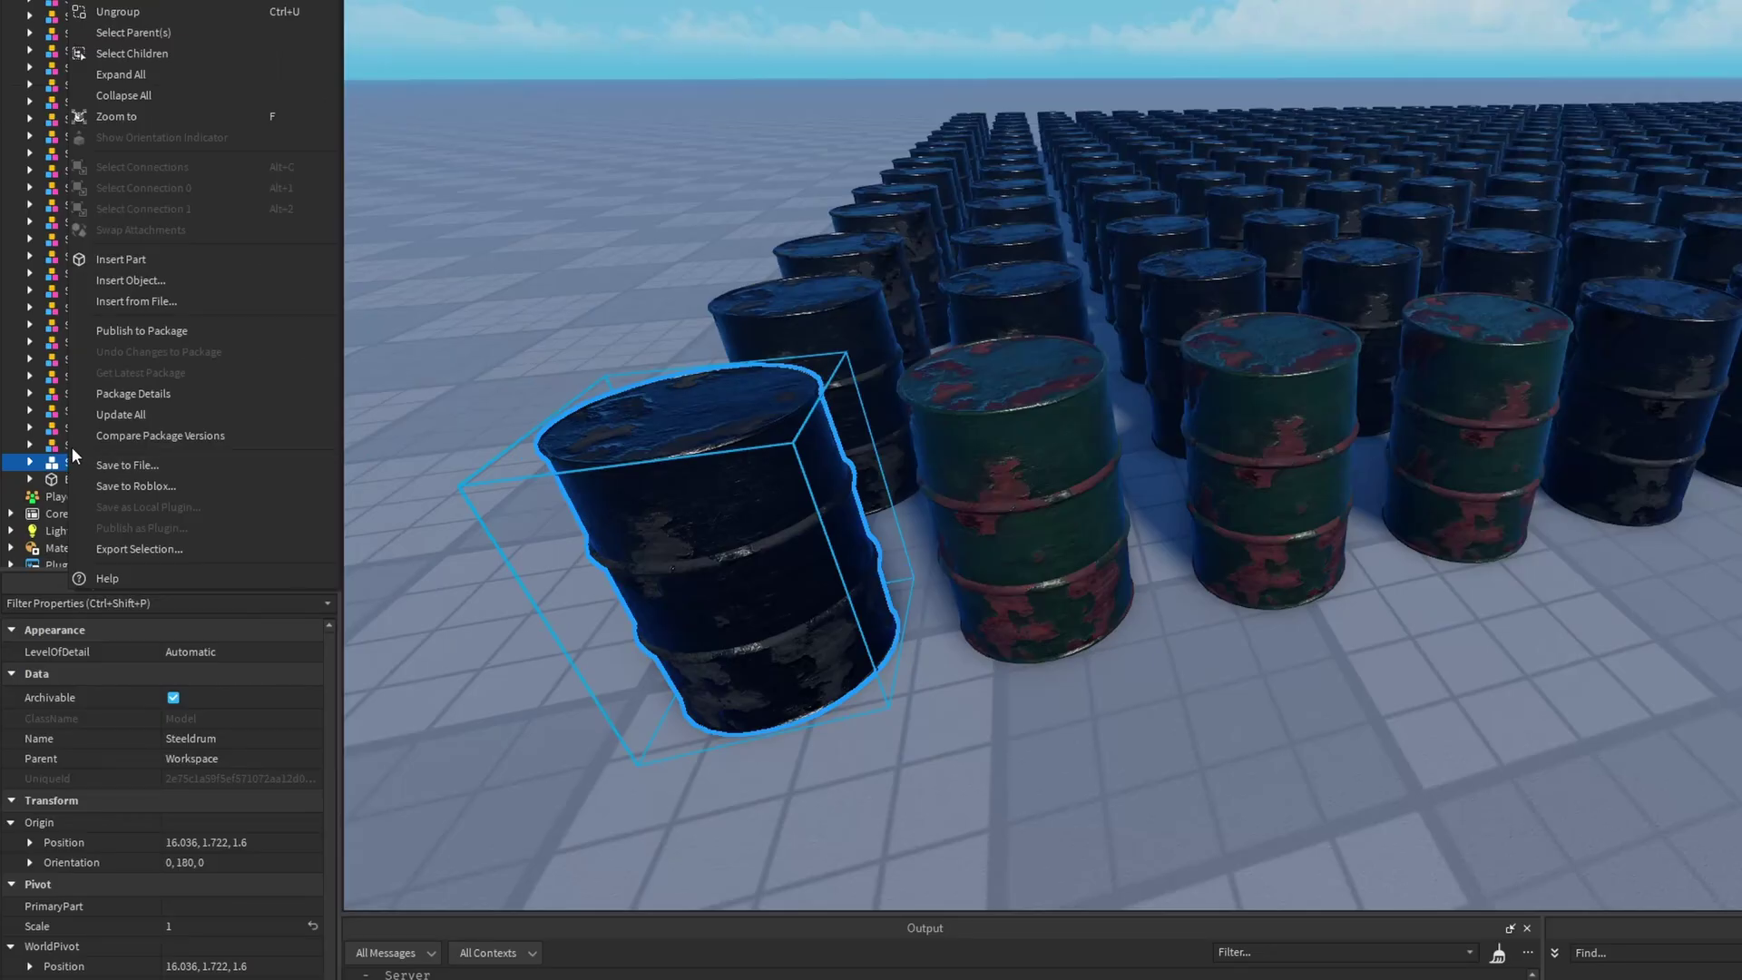
click(151, 414)
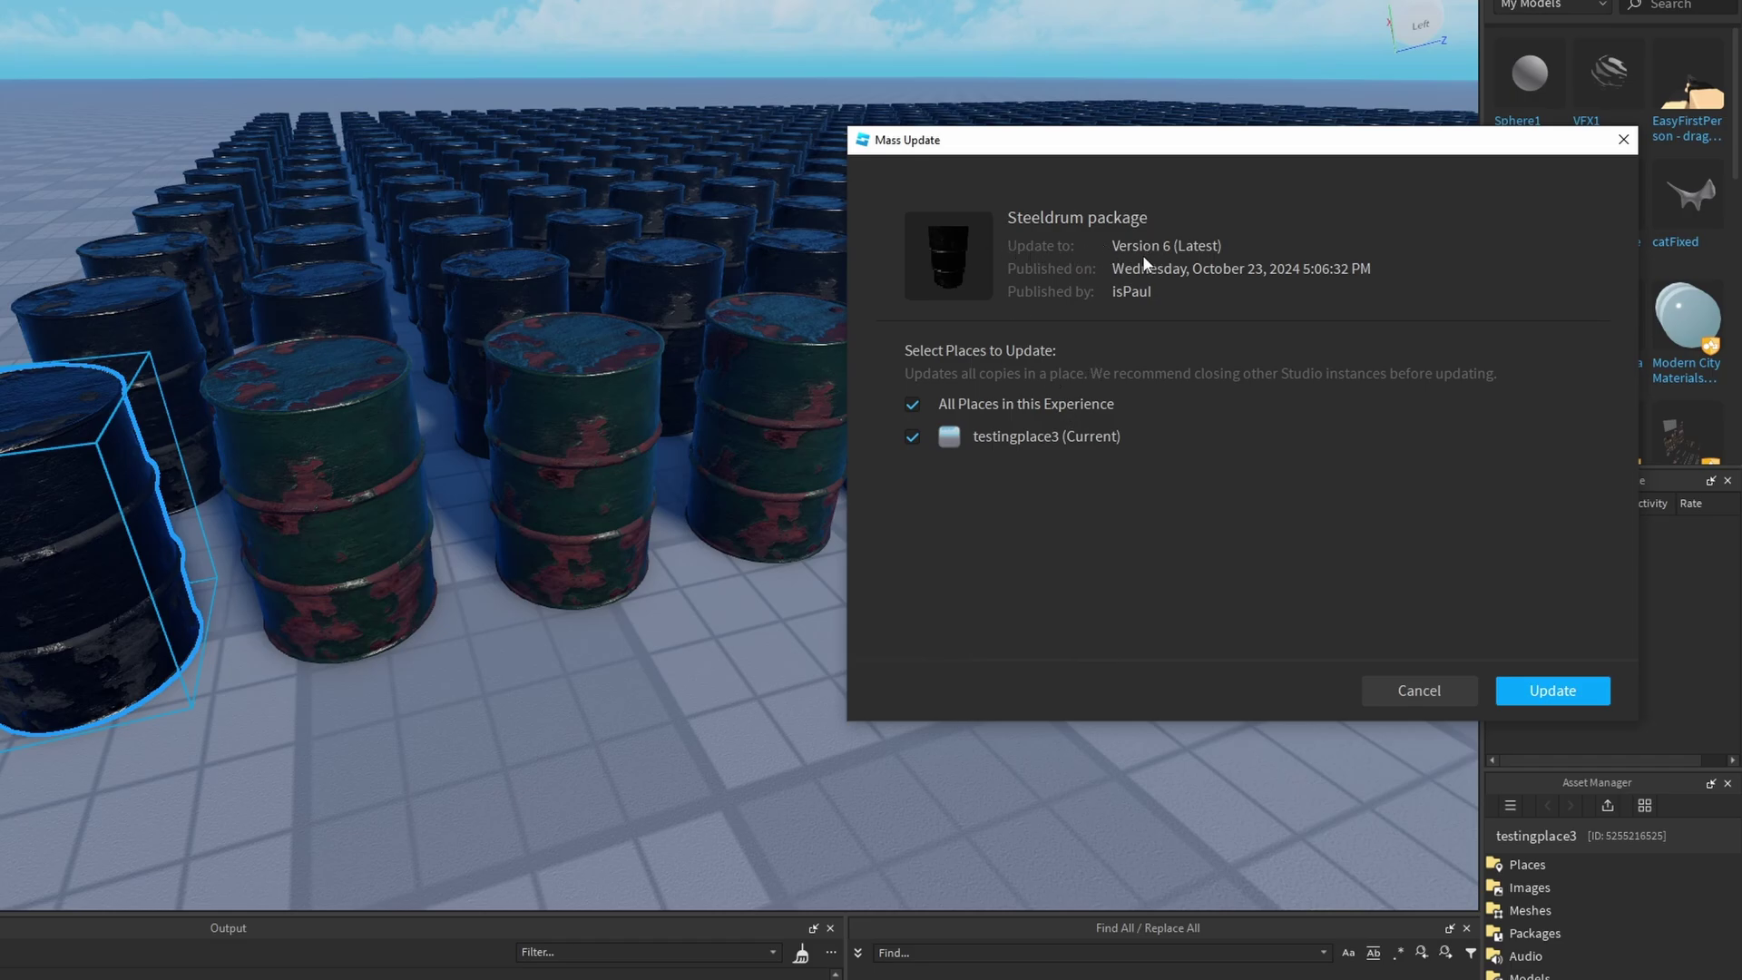
- Update the Steeldrum package to Version 6 in all places of the experience, close the mass update and view the array
click(1534, 693)
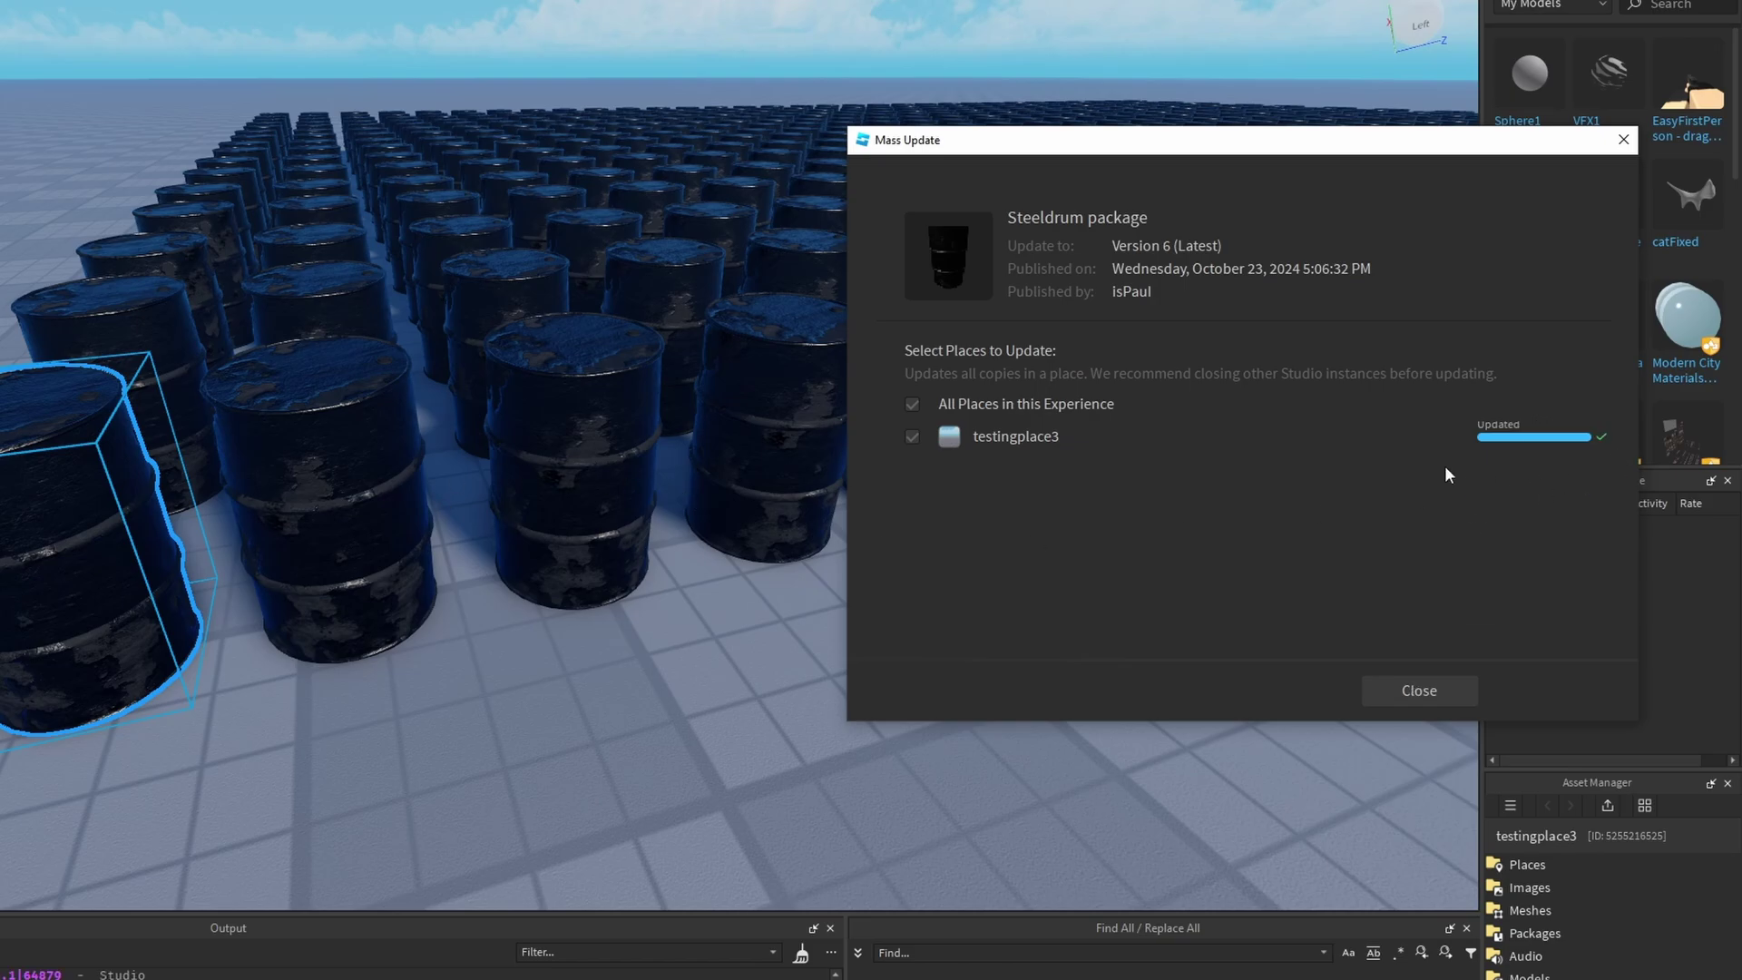
click(1469, 702)
scroll(1190, 612, up, 5)
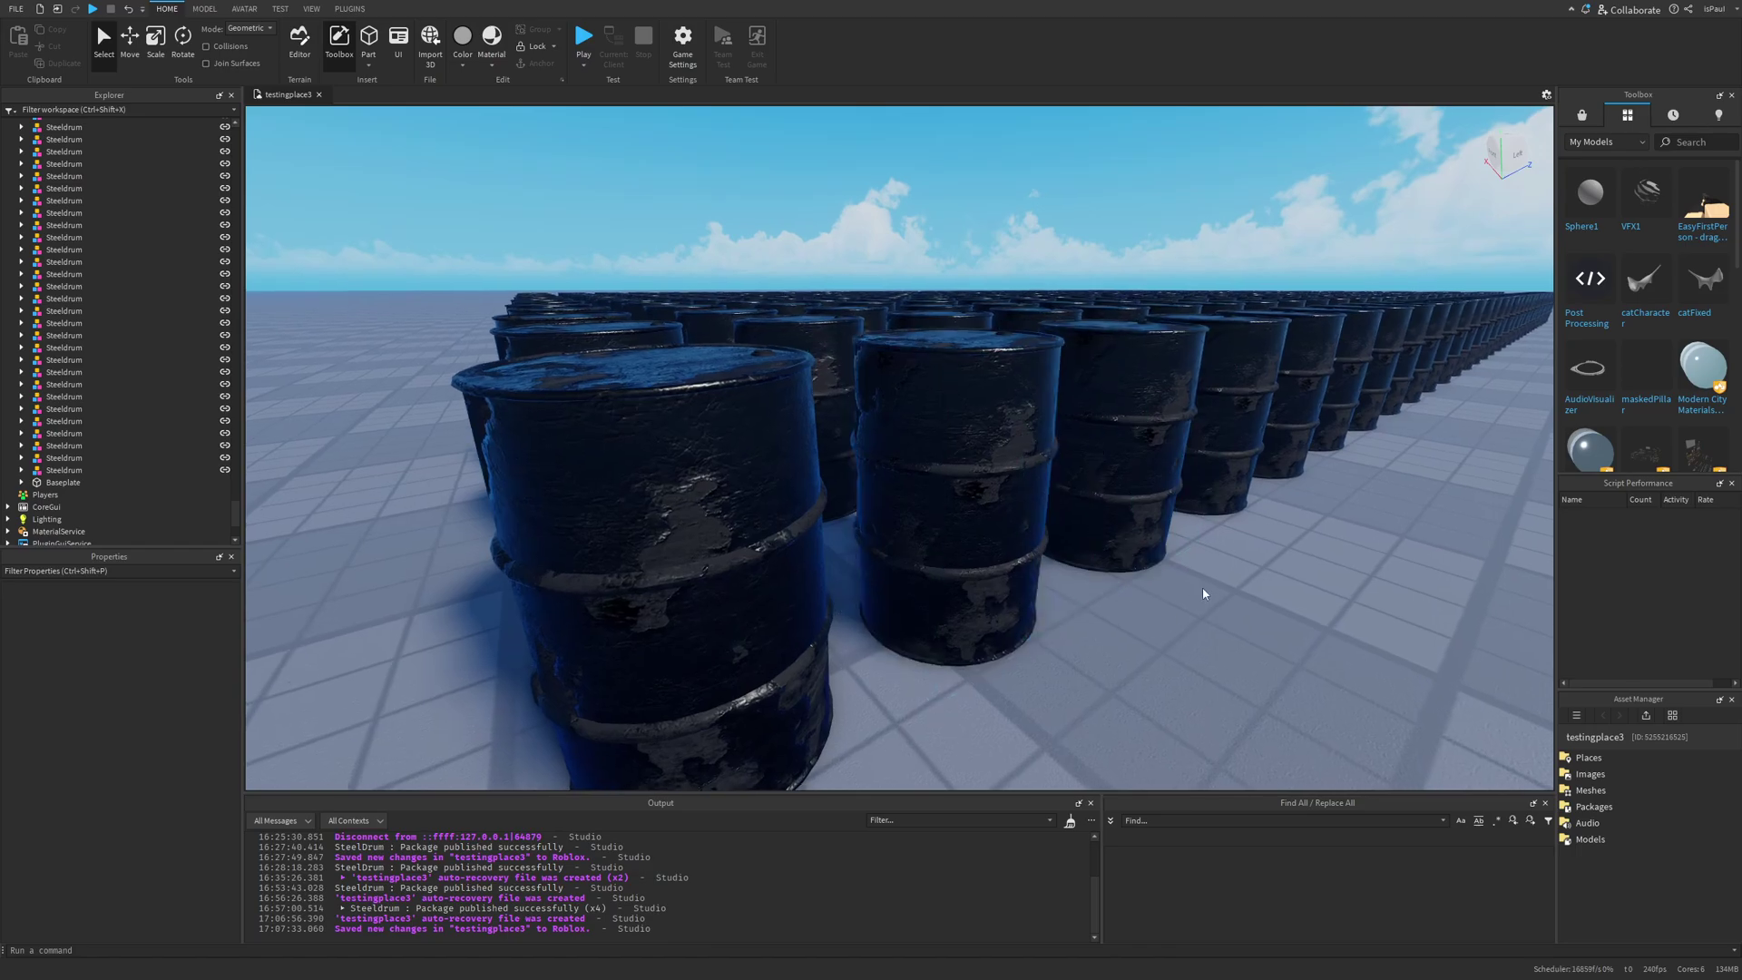
scroll(1101, 590, down, 5)
right_drag(1101, 590, 1020, 555)
scroll(1169, 578, up, 3)
scroll(1170, 578, up, 3)
scroll(1158, 575, down, 4)
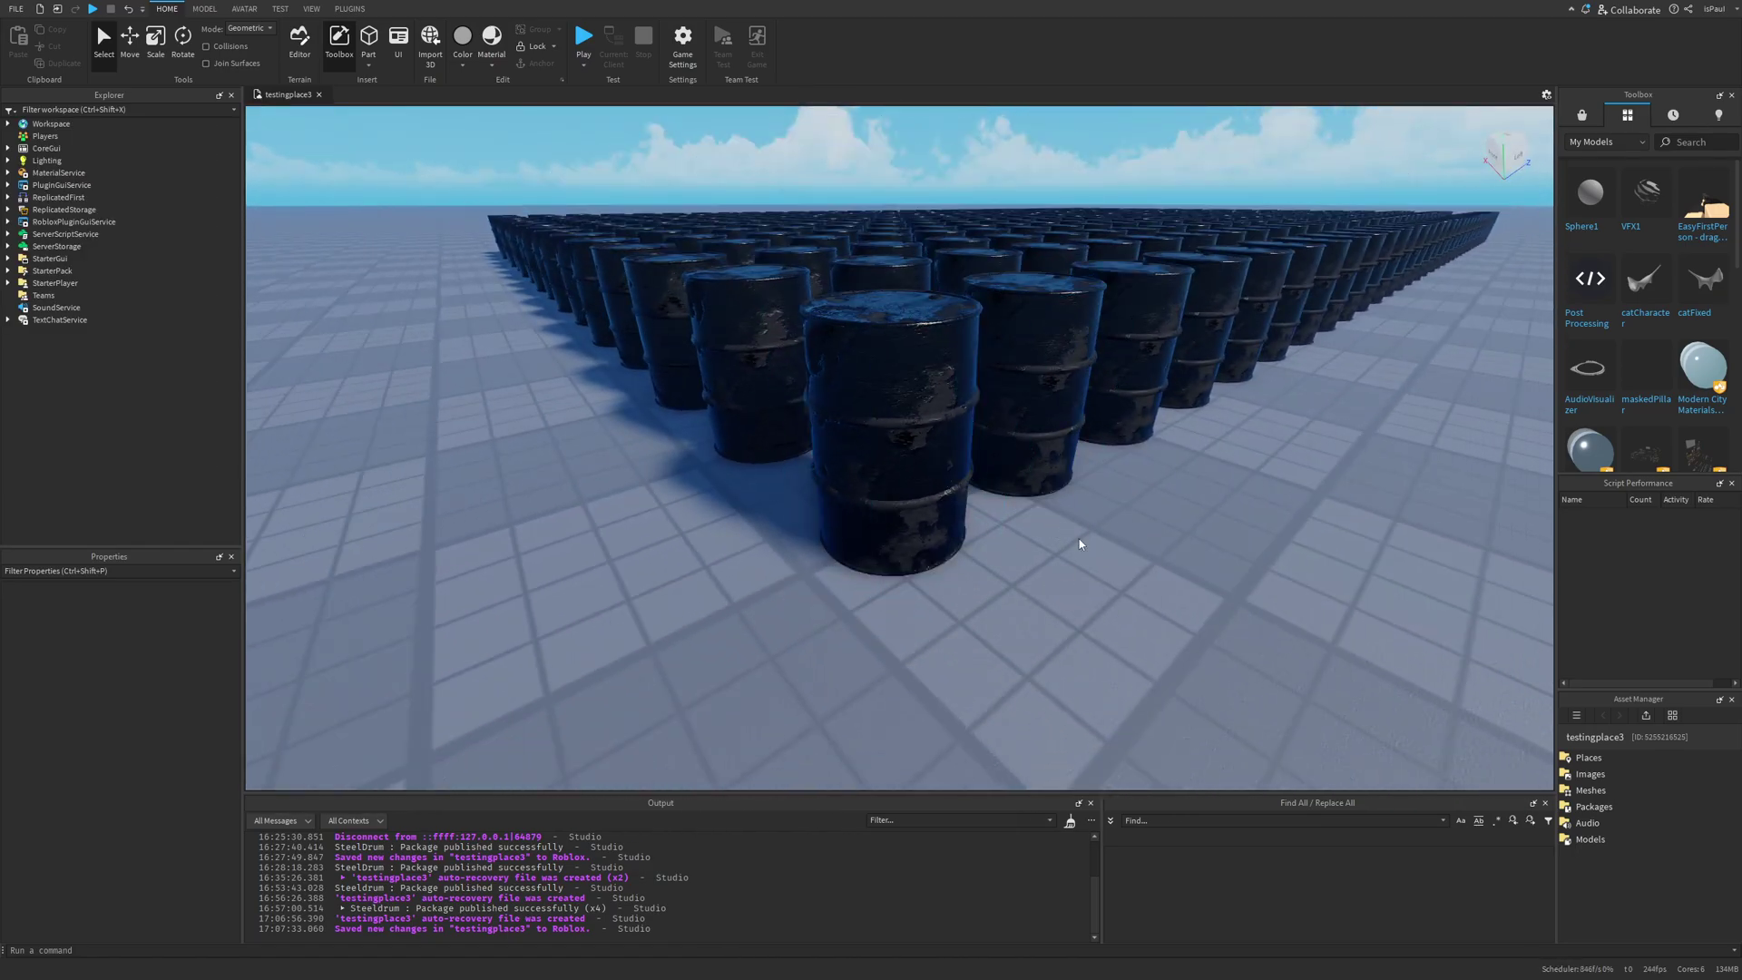
scroll(1096, 545, up, 3)
- Insert a Folder into the Workspace and move the standalone SteelDrum mesh into it
click(1030, 486)
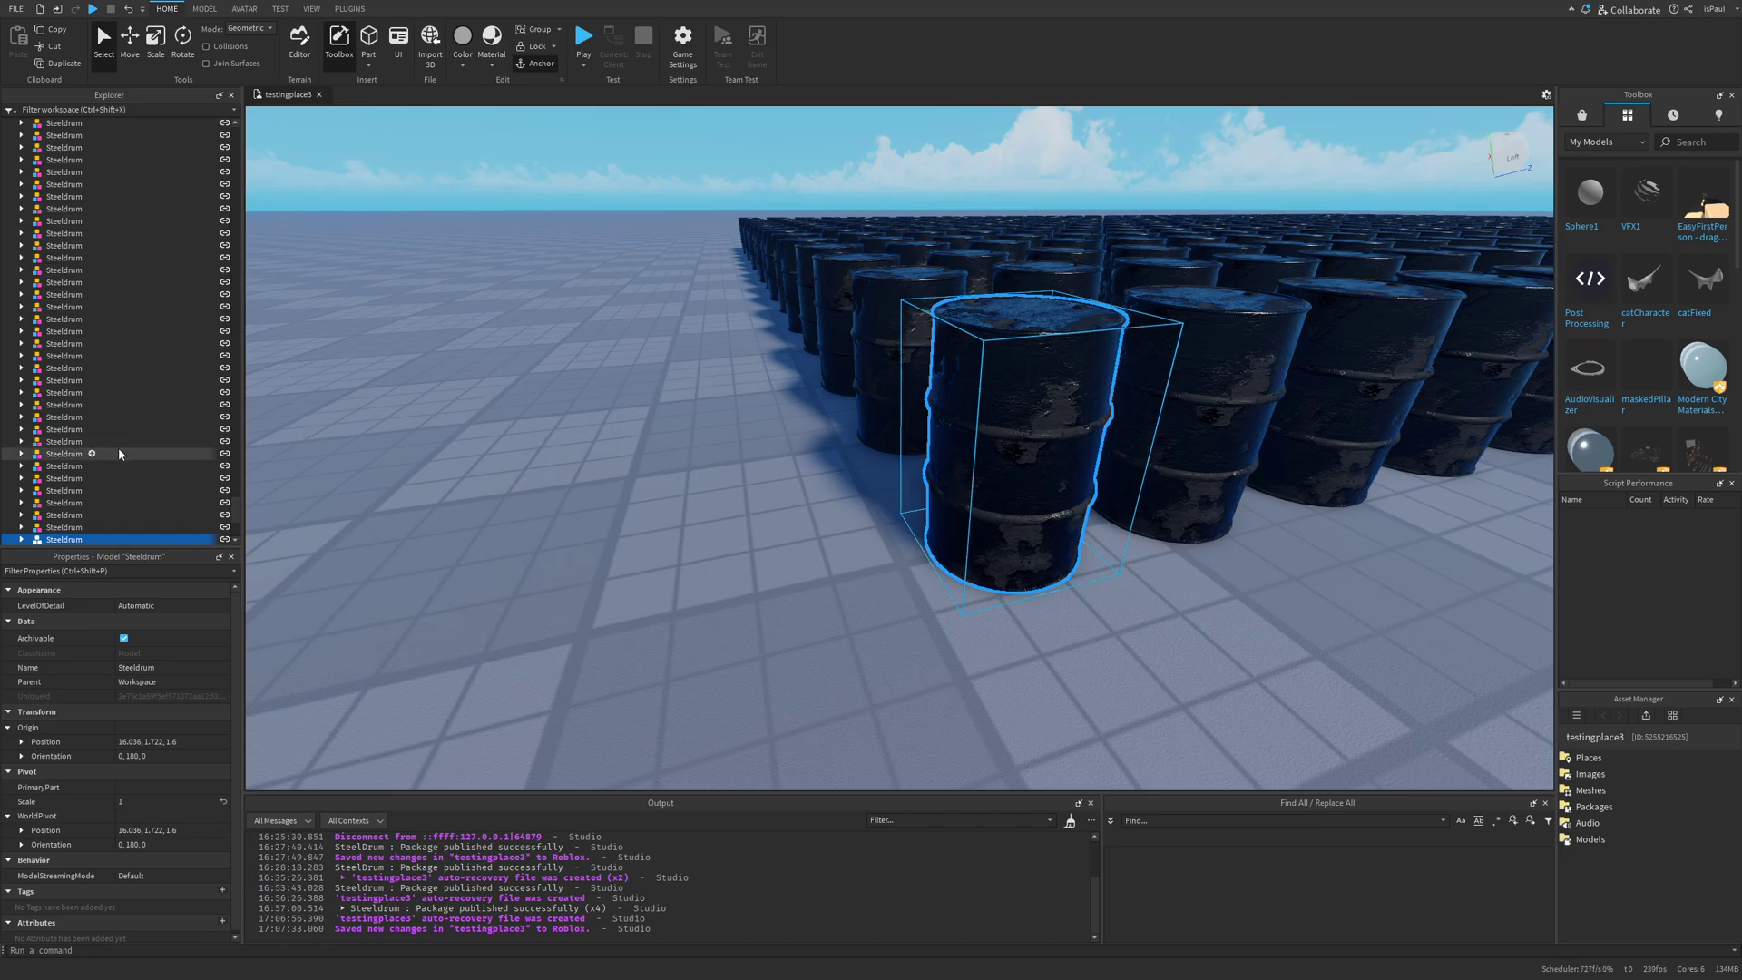
drag(1029, 486, 1030, 484)
scroll(1029, 483, up, 3)
right_drag(1030, 483, 996, 440)
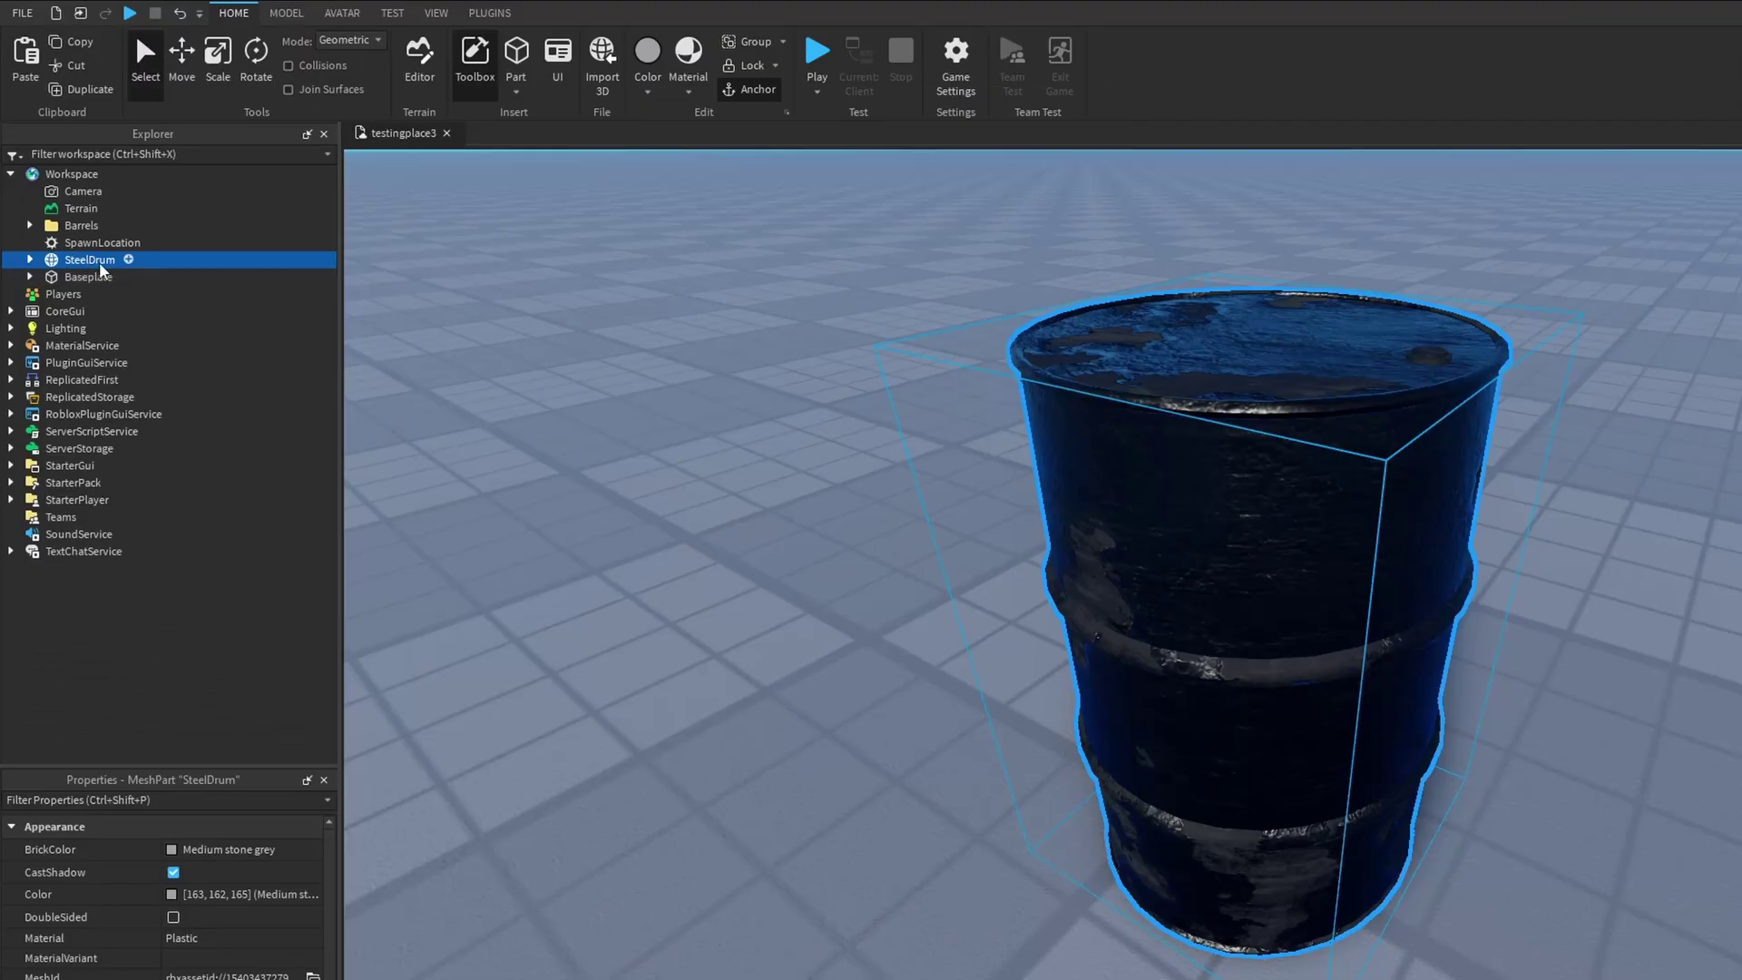
click(112, 174)
text(f)
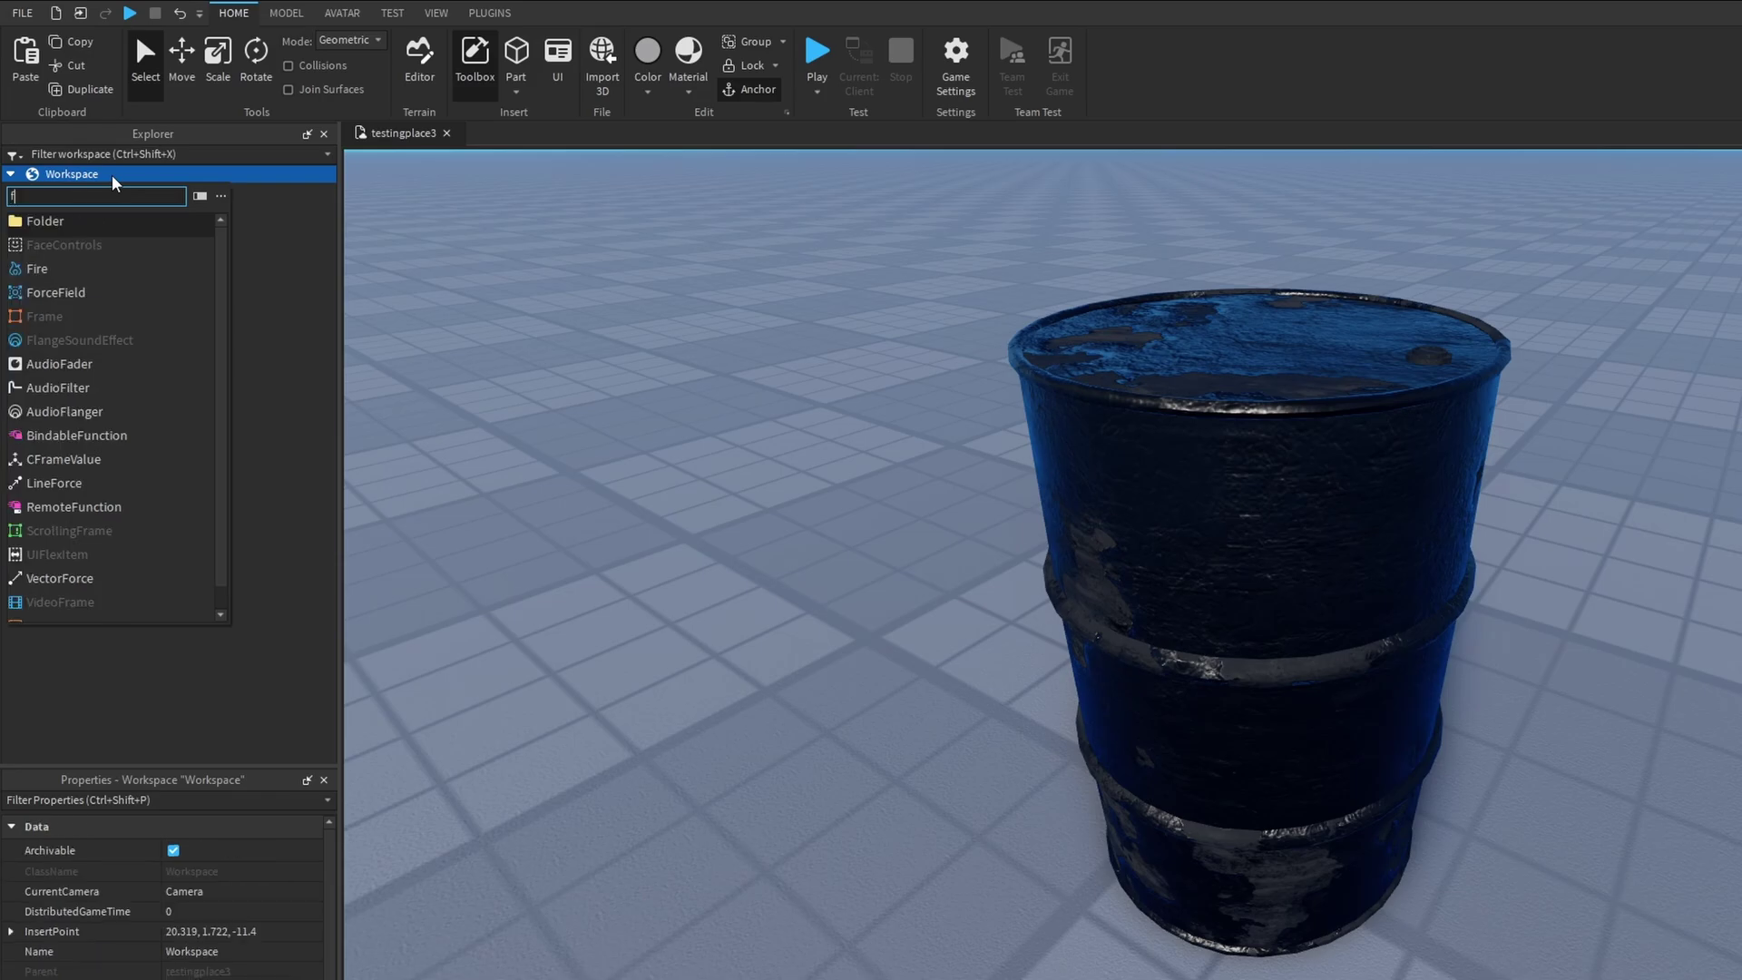
click(55, 220)
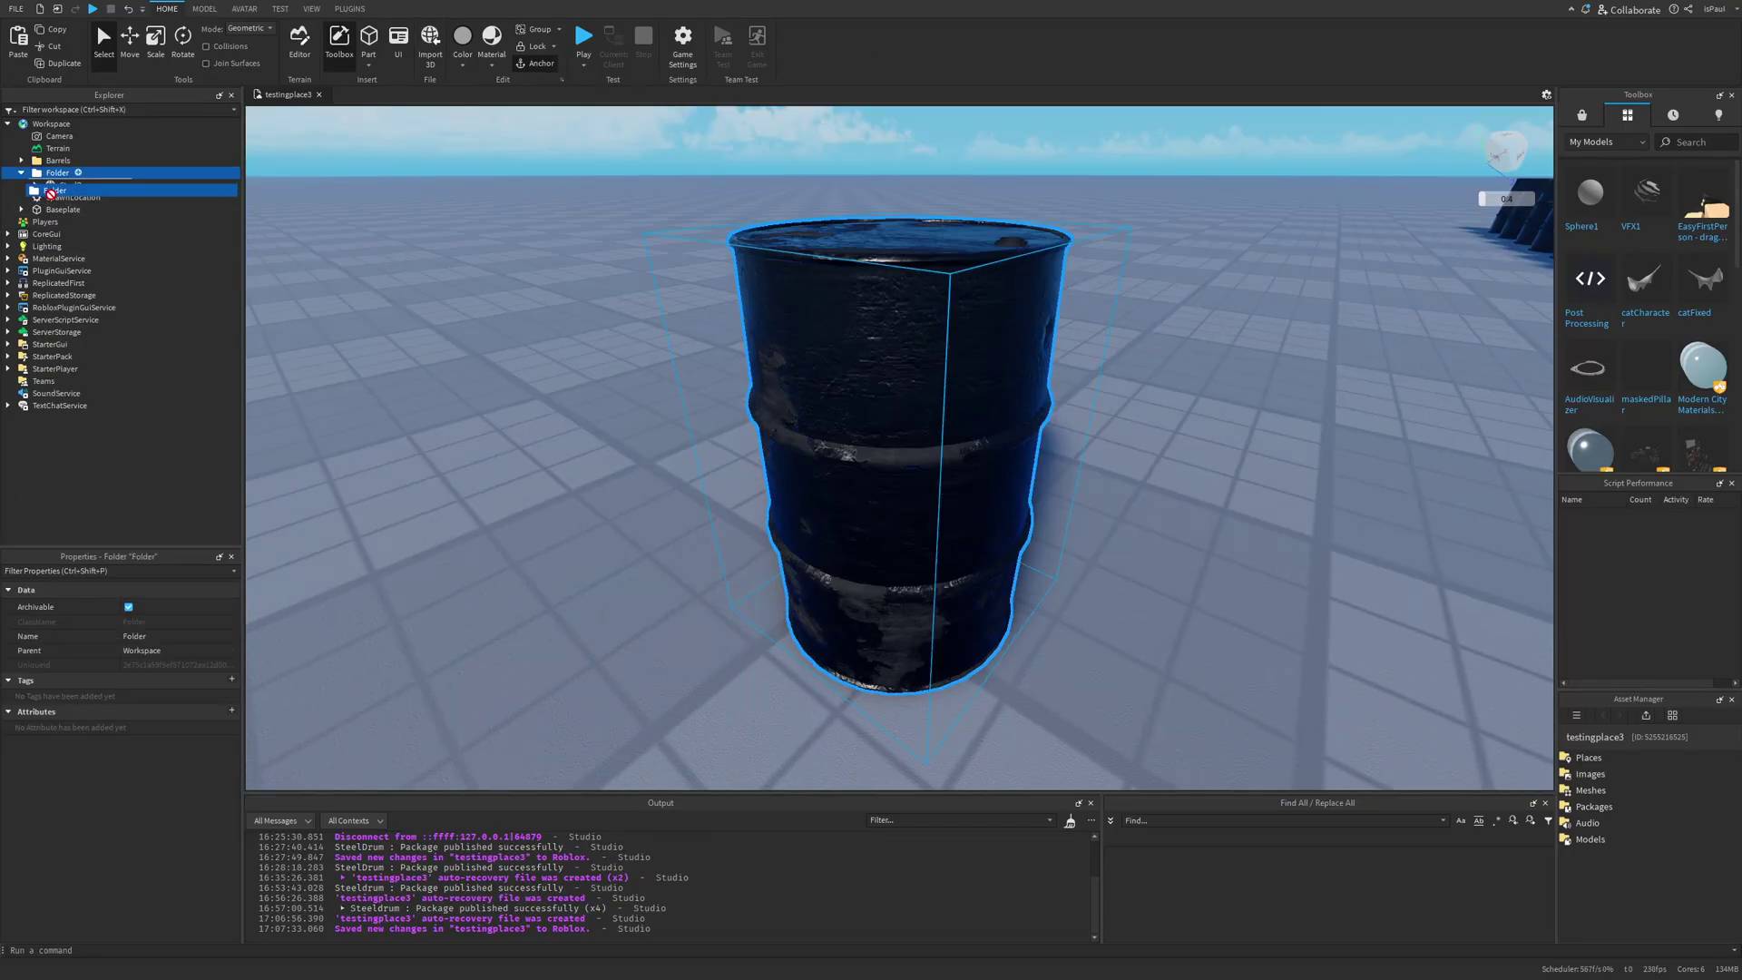
mouse_move(52, 192)
mouse_down()
mouse_move(736, 319)
mouse_move(716, 317)
mouse_move(830, 311)
mouse_move(767, 358)
mouse_move(747, 345)
mouse_move(781, 376)
mouse_move(45, 182)
mouse_up()
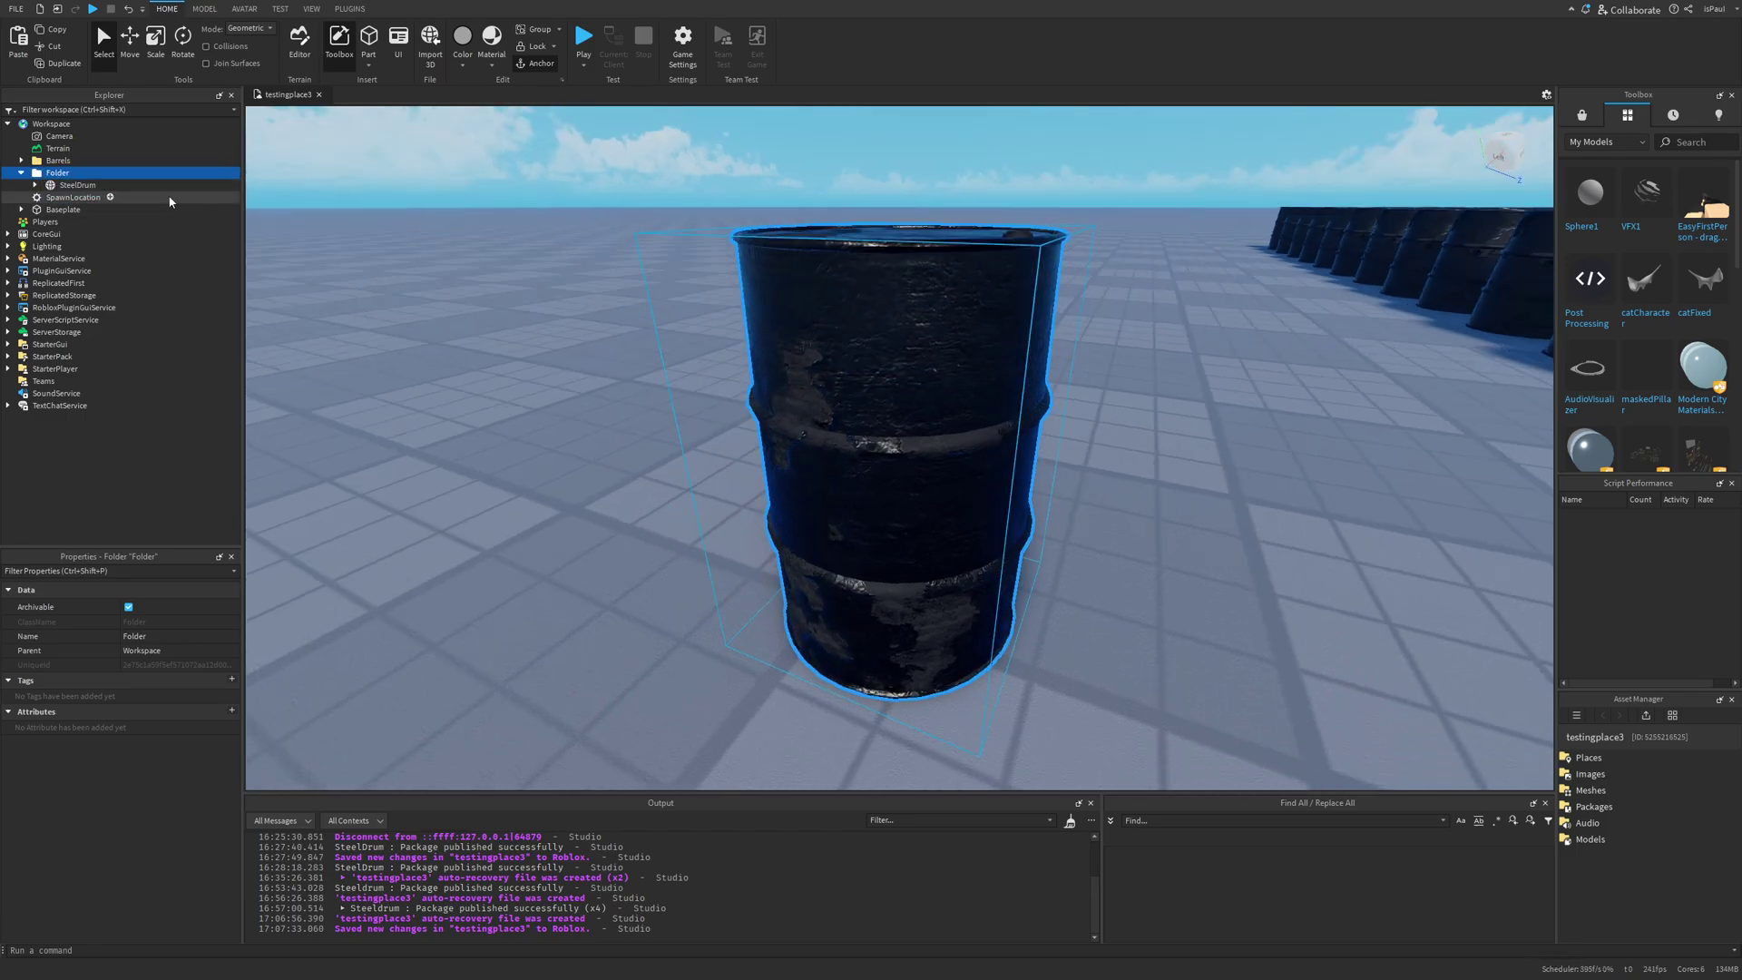
- Convert the Folder holding the SteelDrum to a package titled BarrelTestPackage
right_click(59, 173)
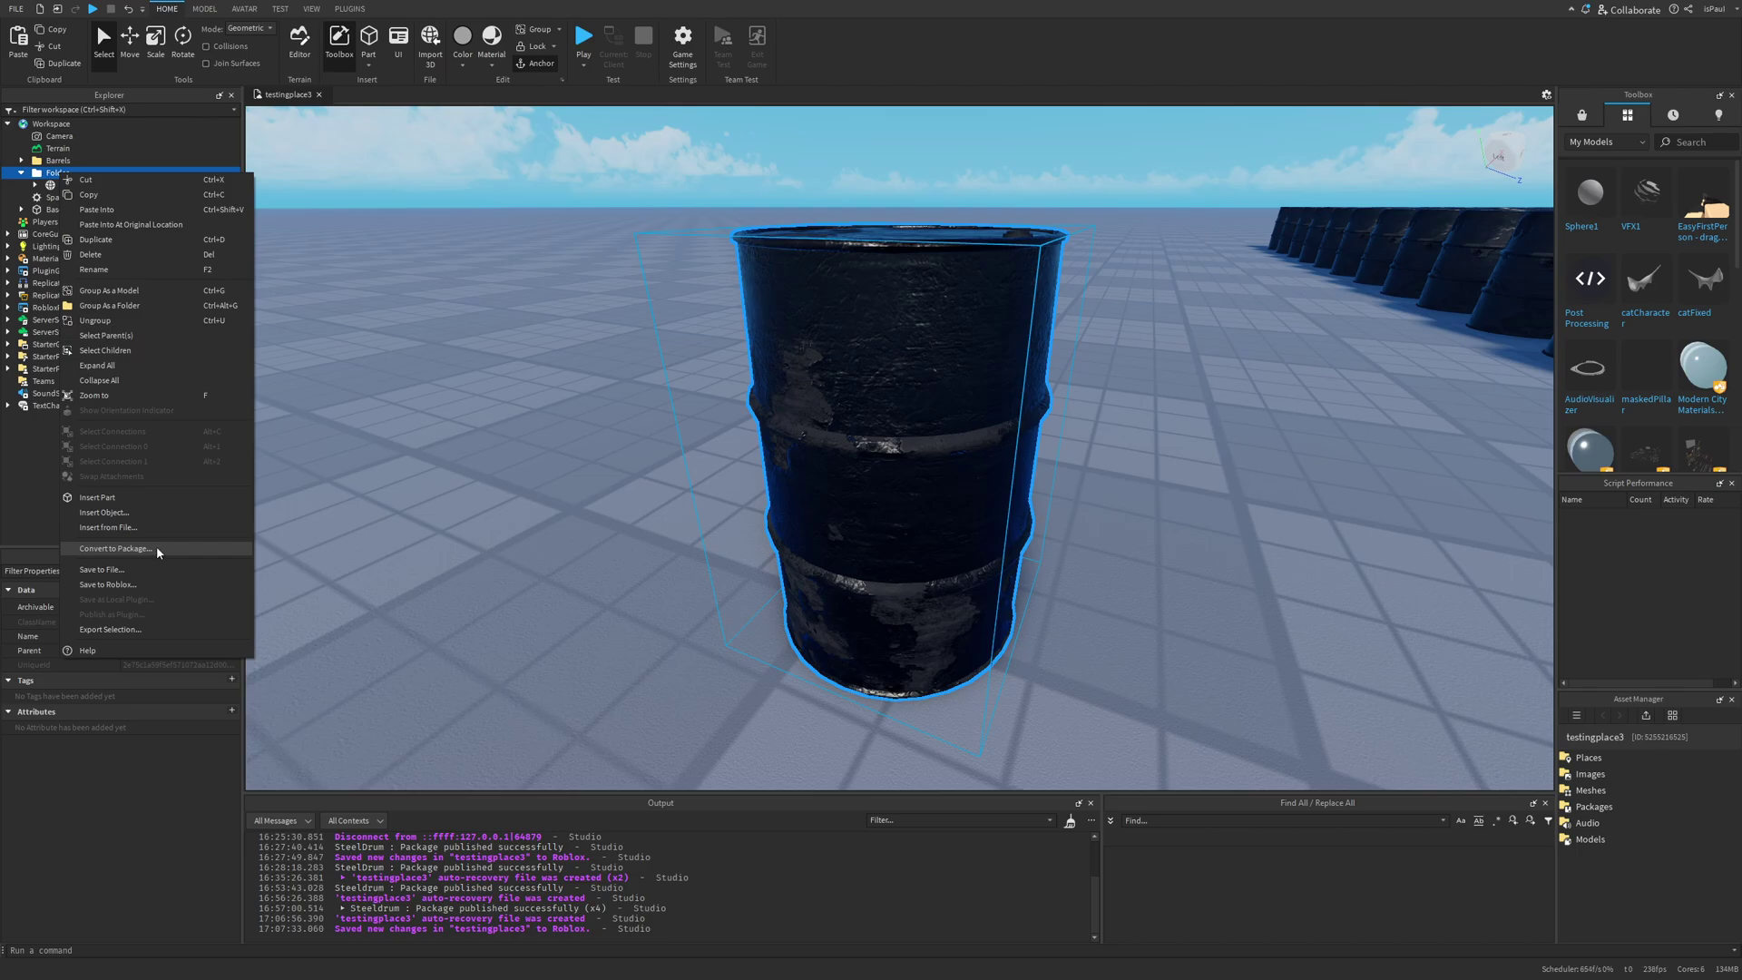
click(116, 548)
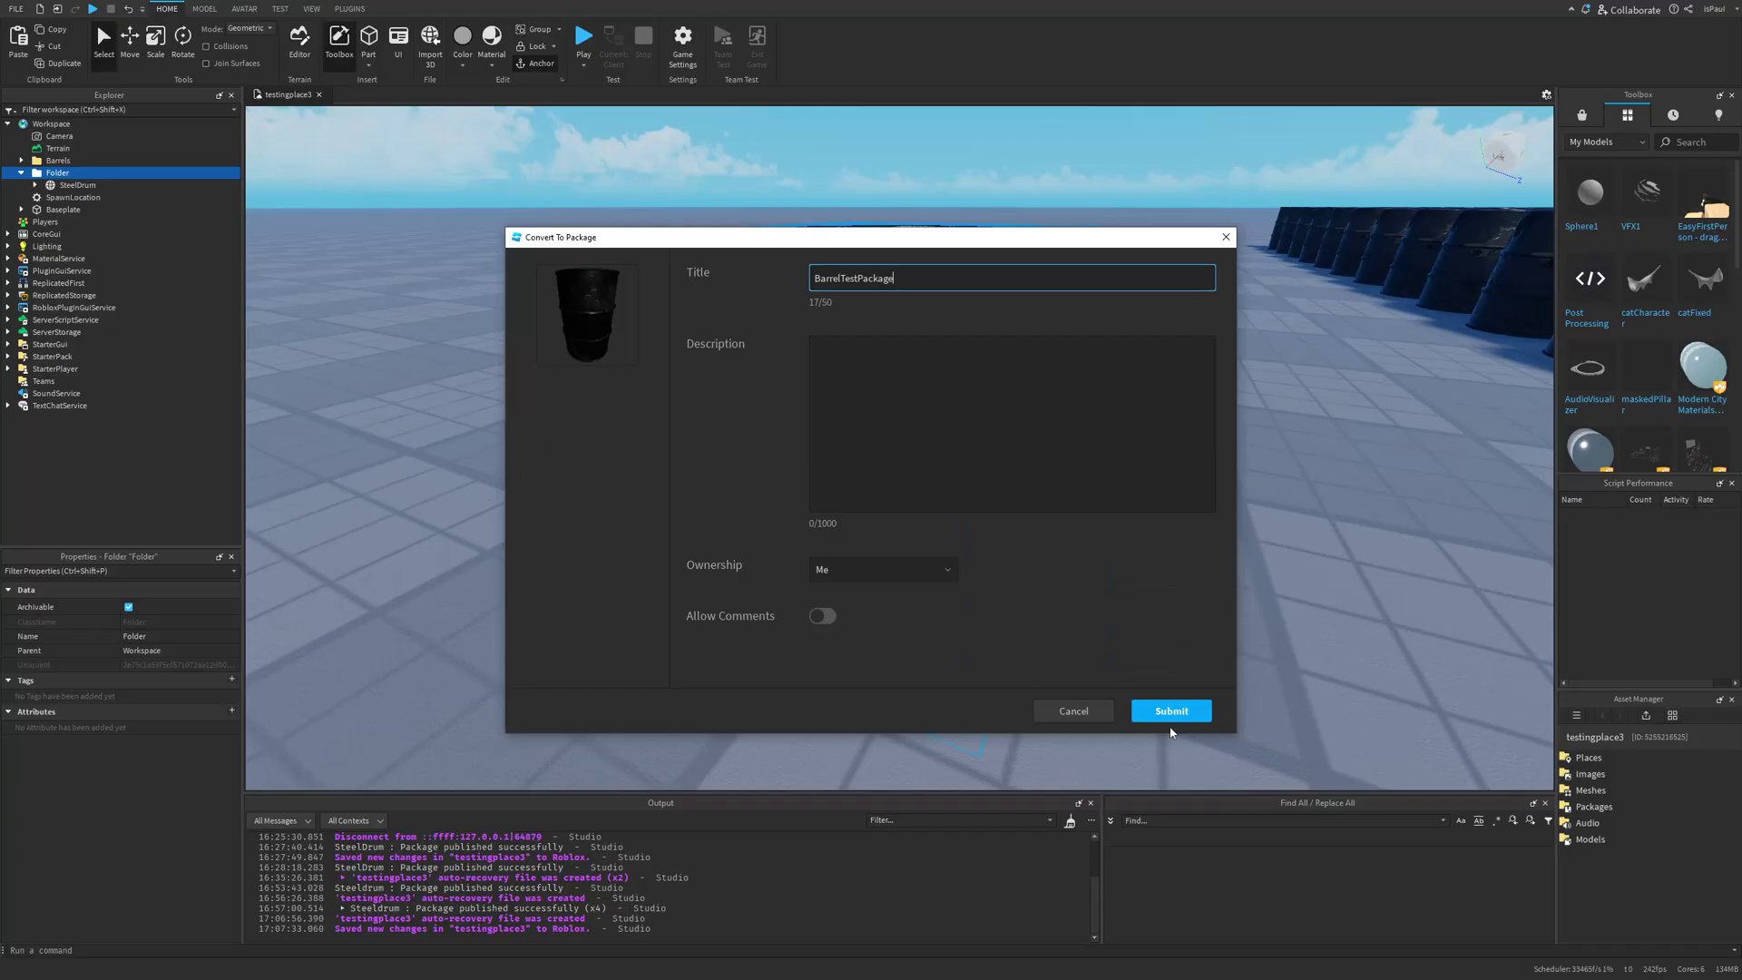
click(1170, 710)
key(ctrl+2)
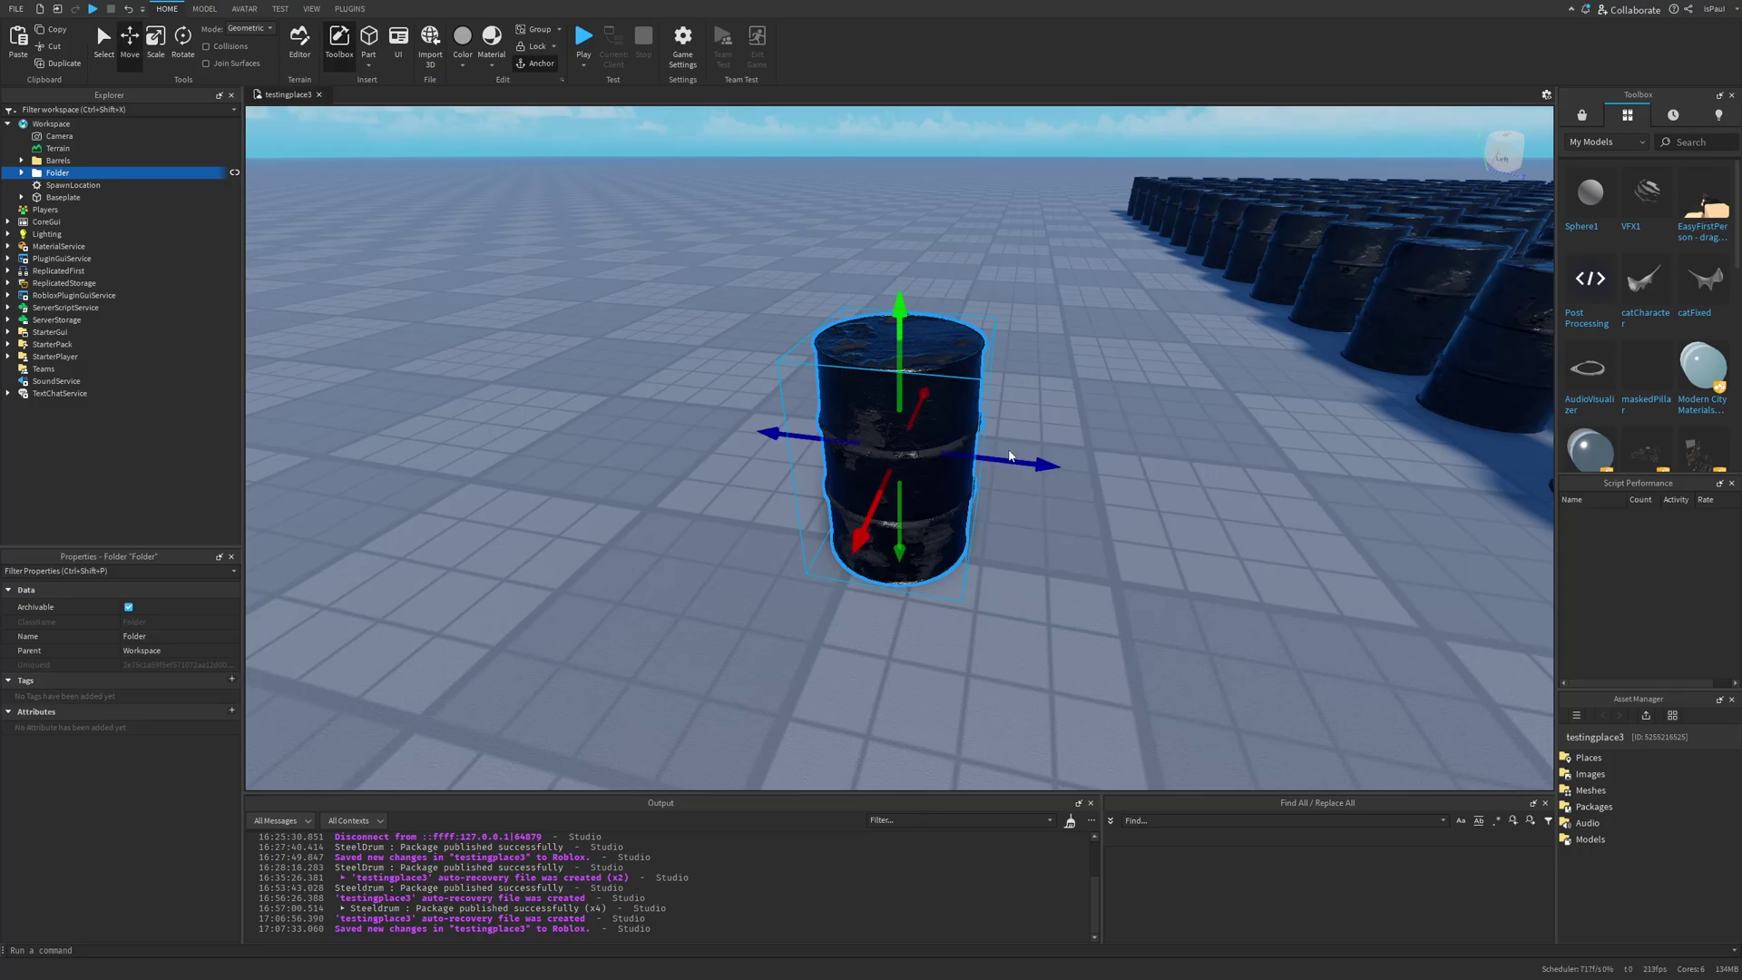
drag(1016, 460, 836, 452)
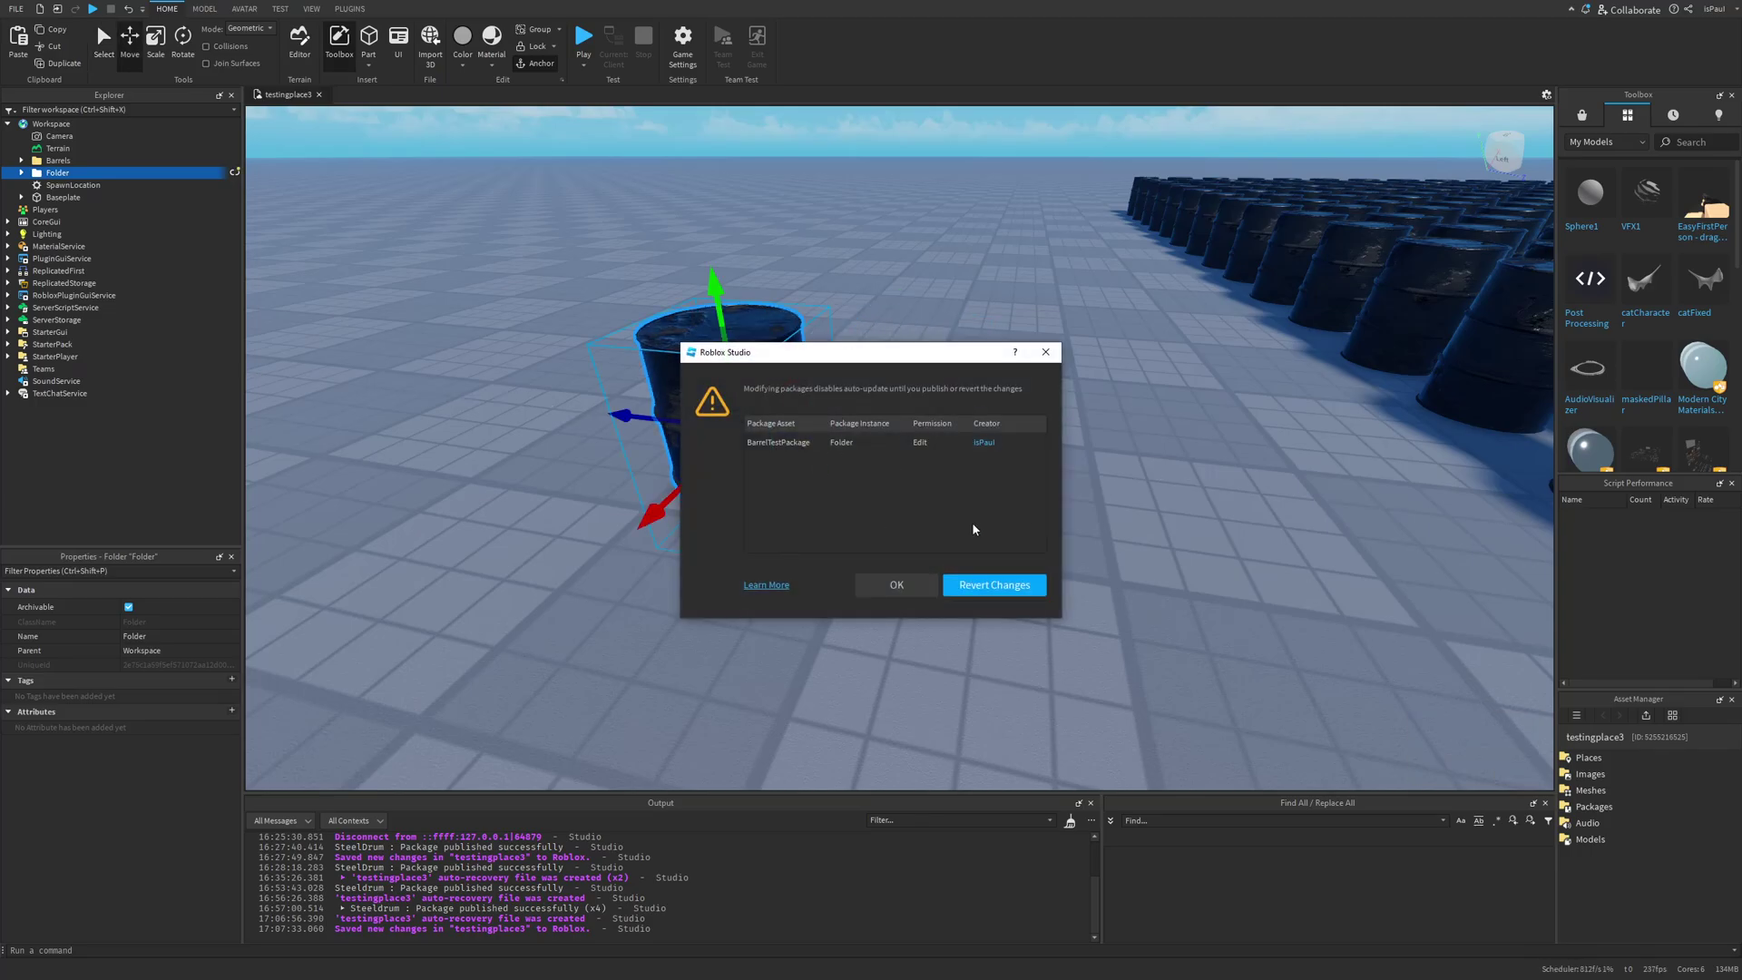
click(1046, 353)
- Duplicate the BarrelTestPackage Folder, move the copy about 5.4 studs aside and publish its modification to the package
key(ctrl+d)
drag(1049, 459, 721, 458)
click(892, 585)
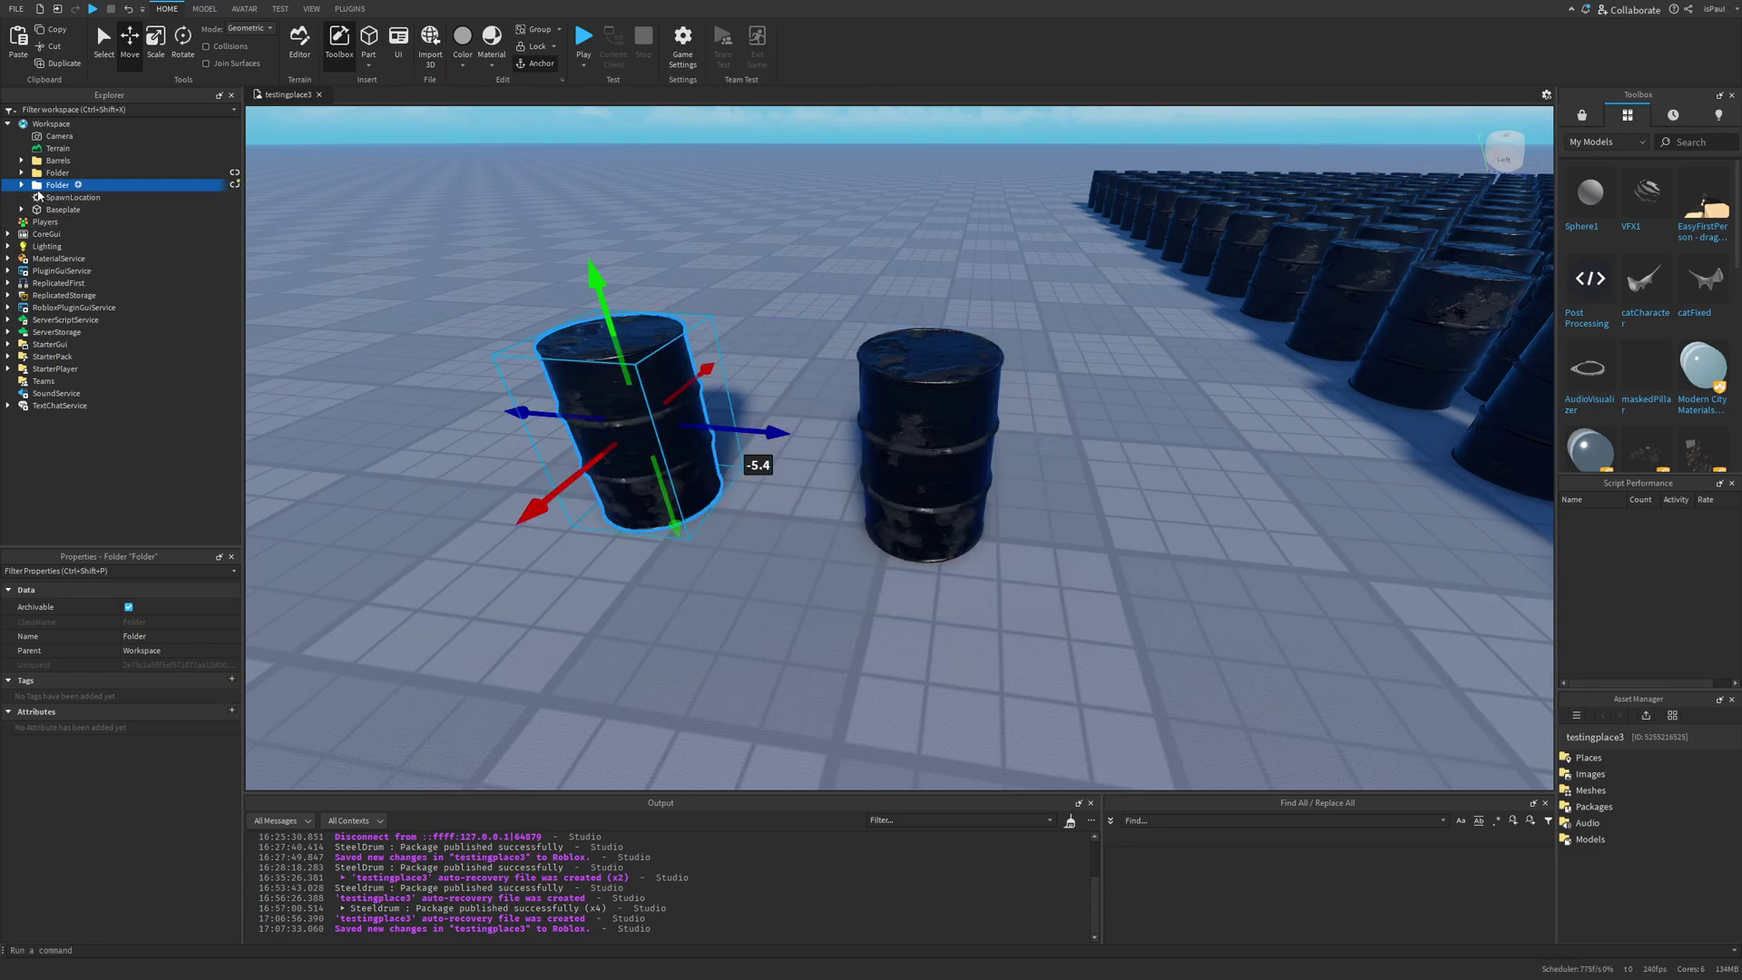
right_click(41, 186)
click(140, 558)
- Get the latest package version for the original Folder and focus on its drum
double_click(53, 172)
right_click(50, 172)
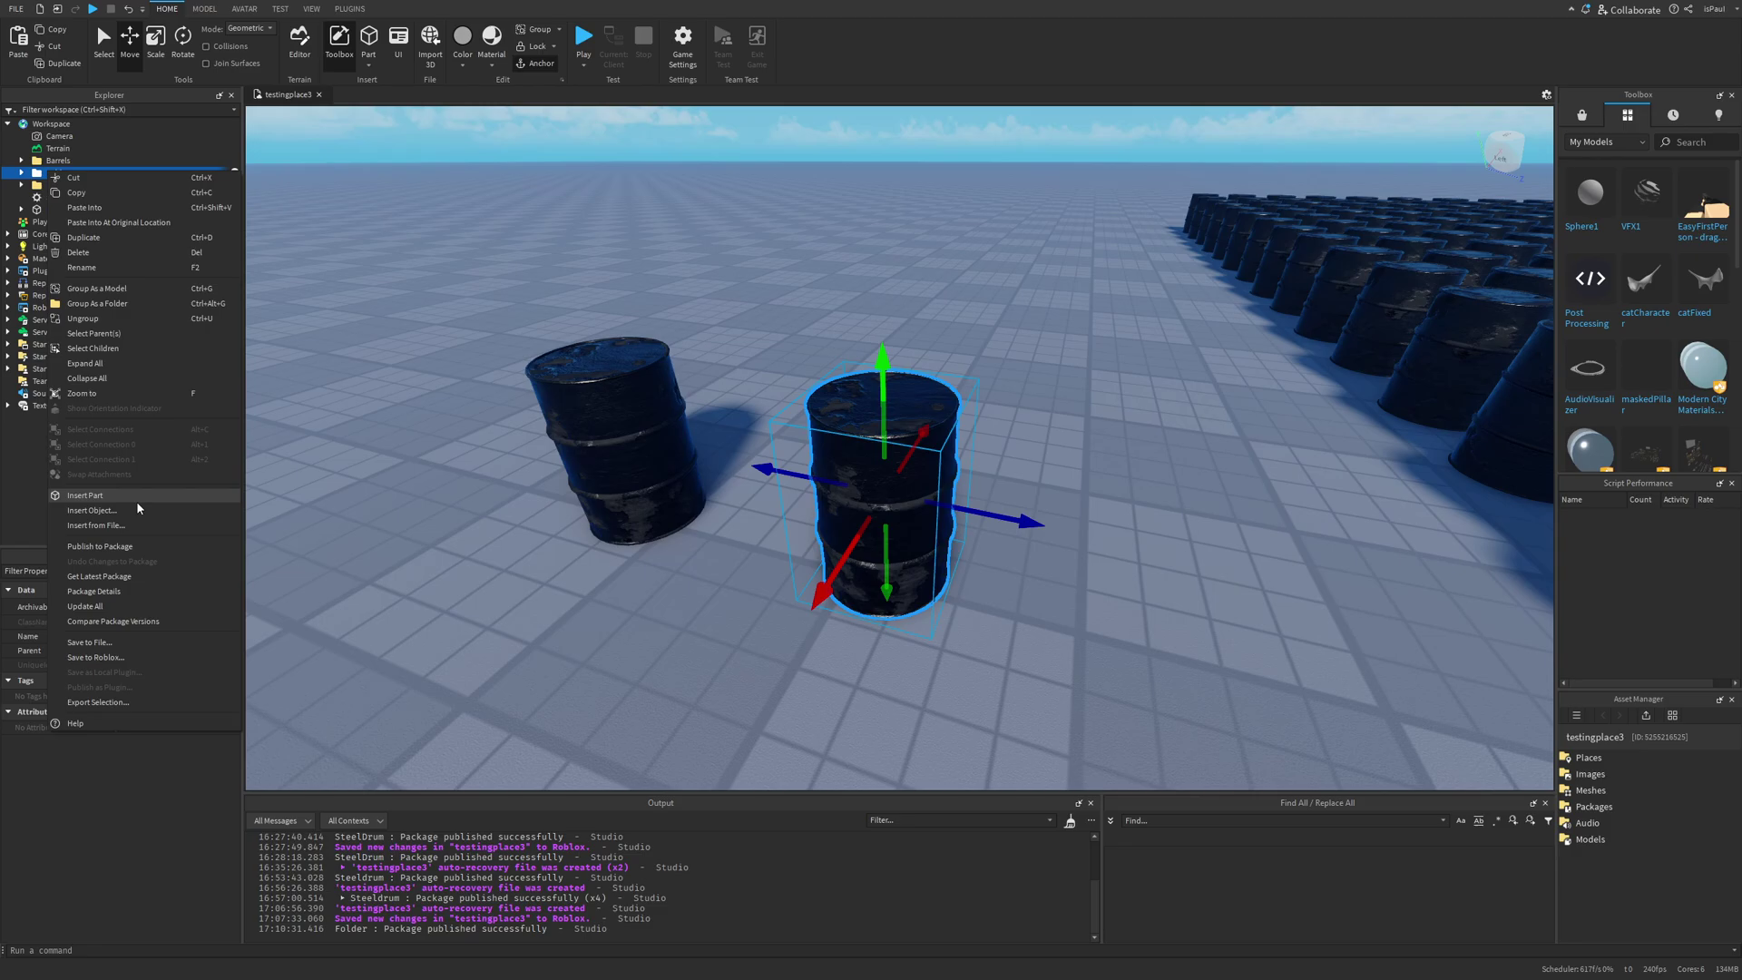
click(133, 576)
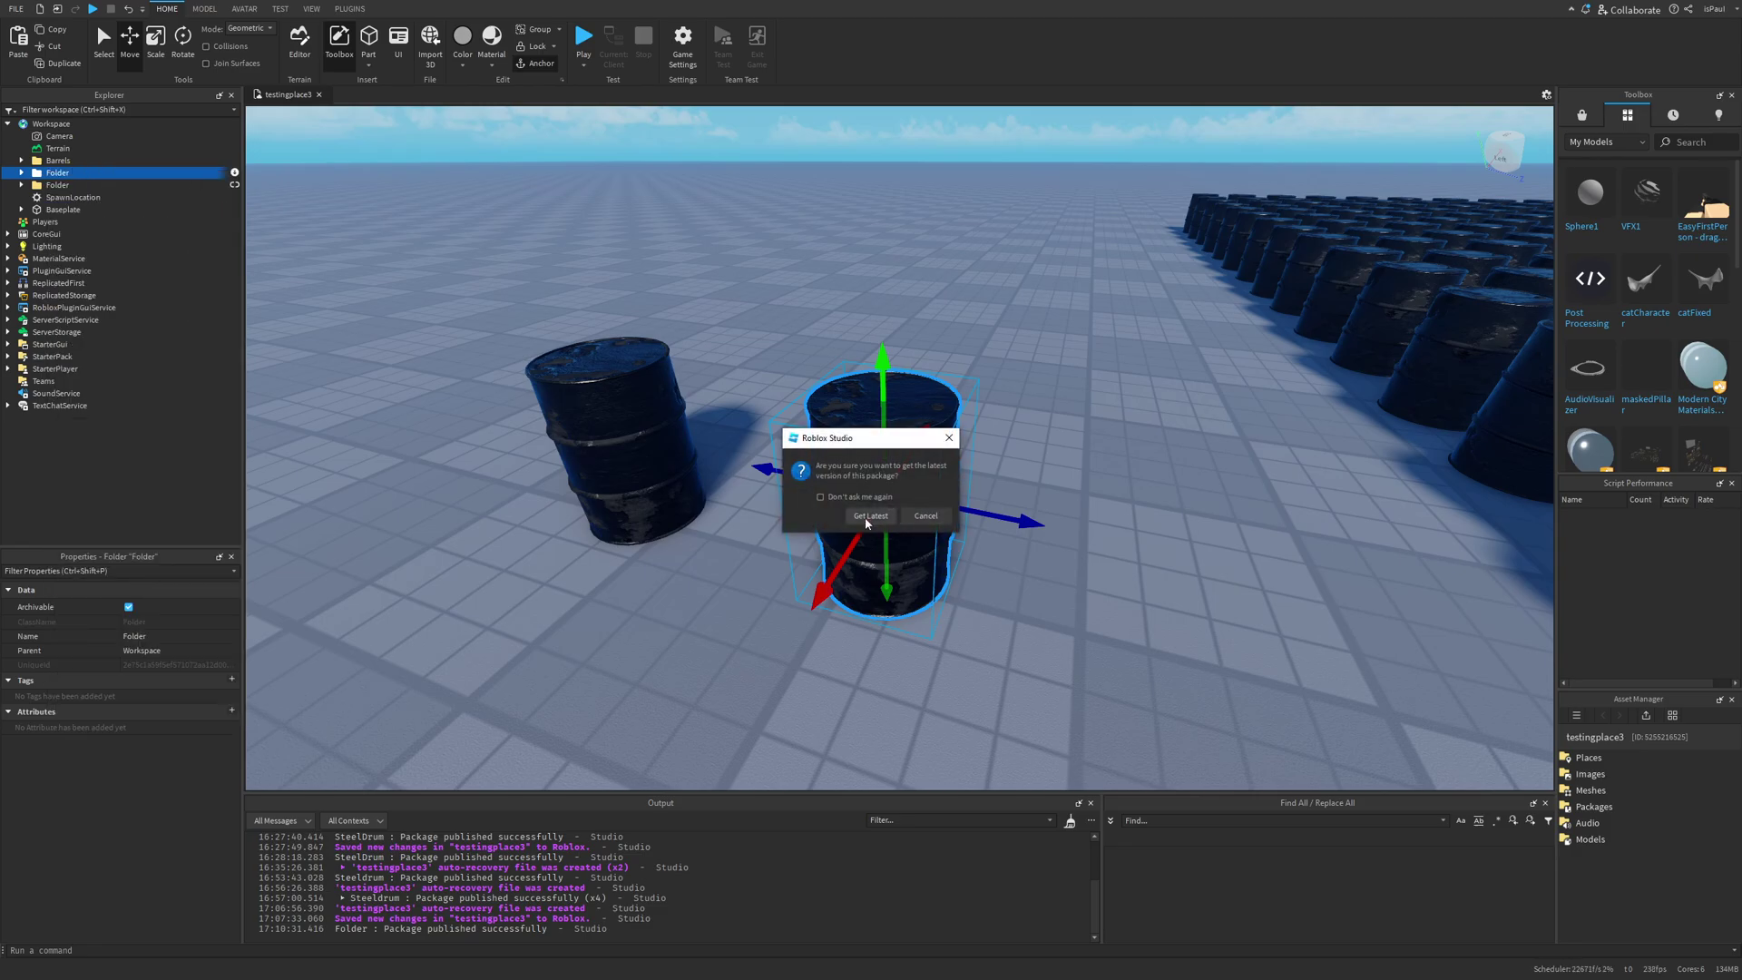
click(869, 515)
key(f)
- Try to move the original Folder's drum by about 2.8 studs and close the package modification warning
drag(968, 494, 1020, 528)
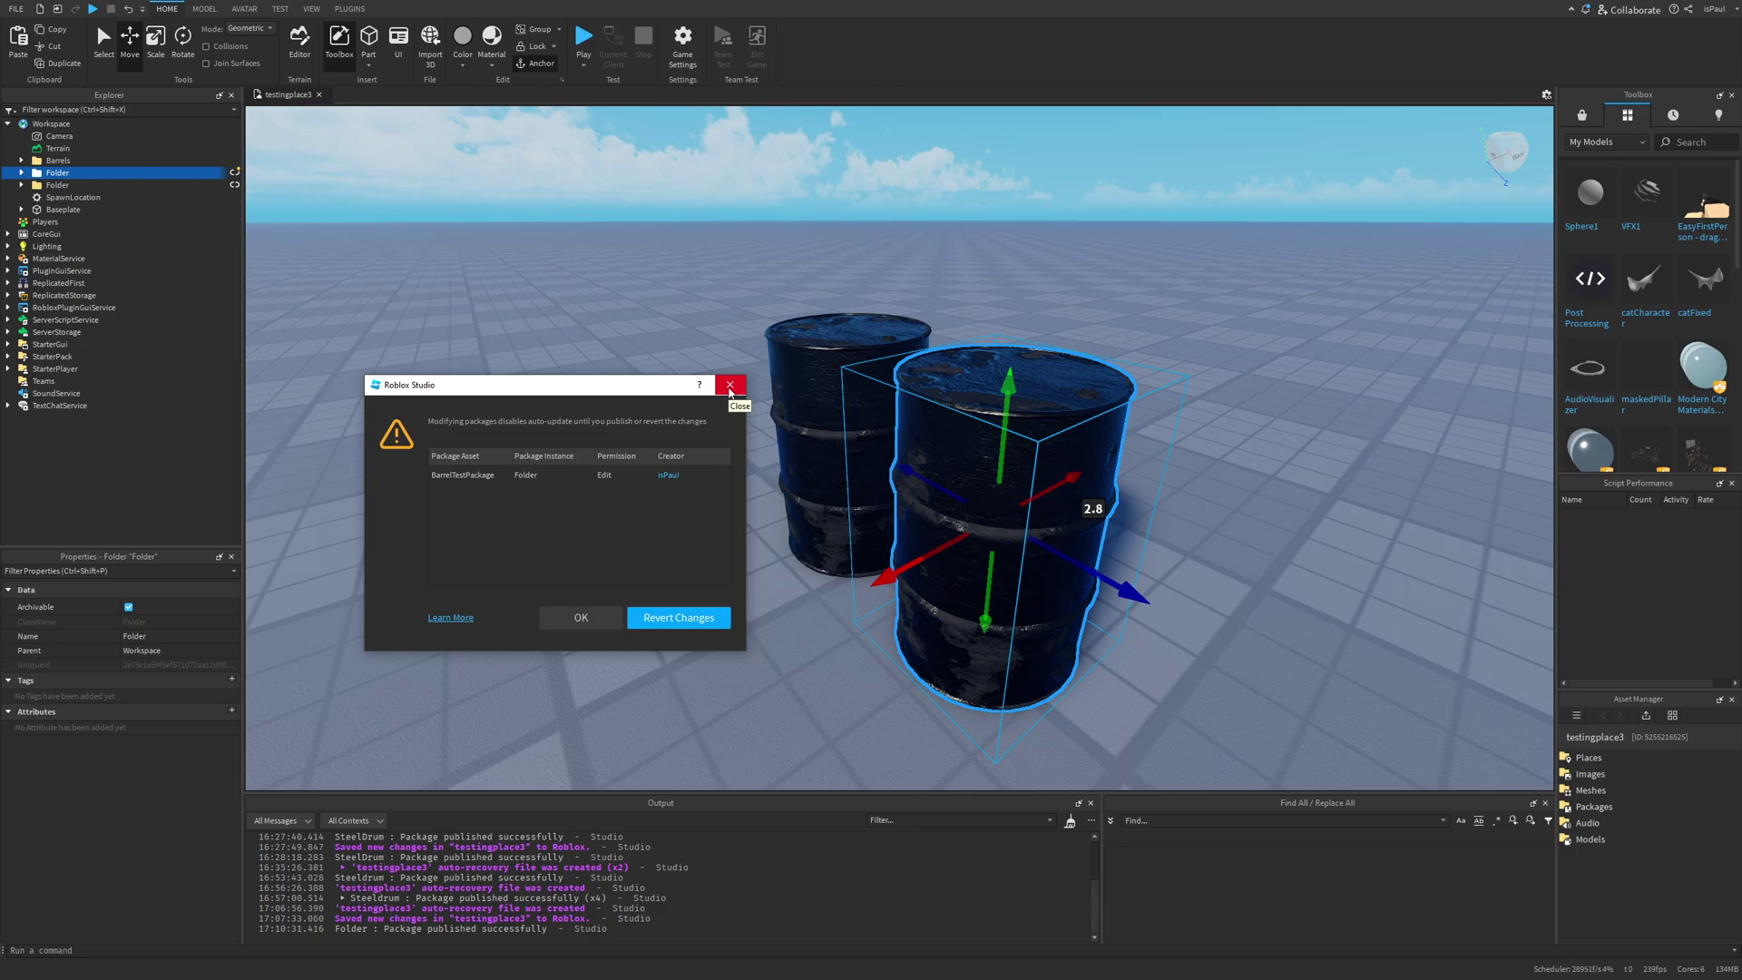
click(728, 385)
scroll(1034, 497, up, 3)
click(998, 506)
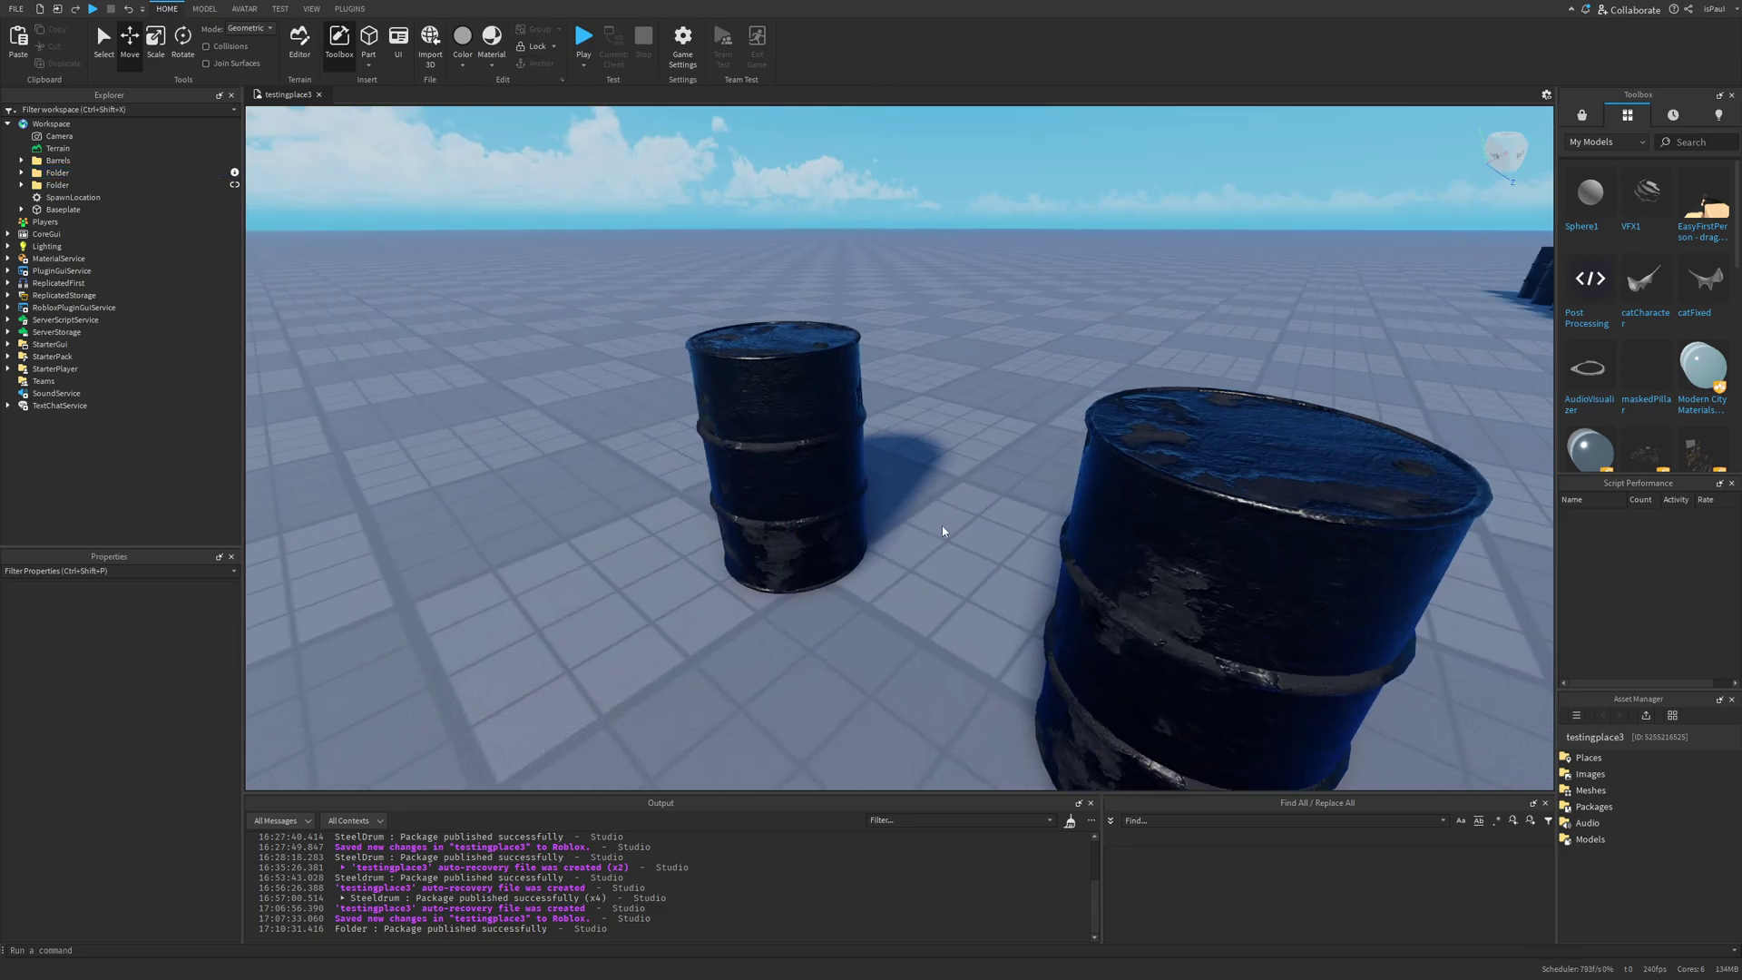
- Delete both BarrelTestPackage Folders from the Workspace
click(55, 172)
key(Delete)
click(54, 172)
key(Delete)
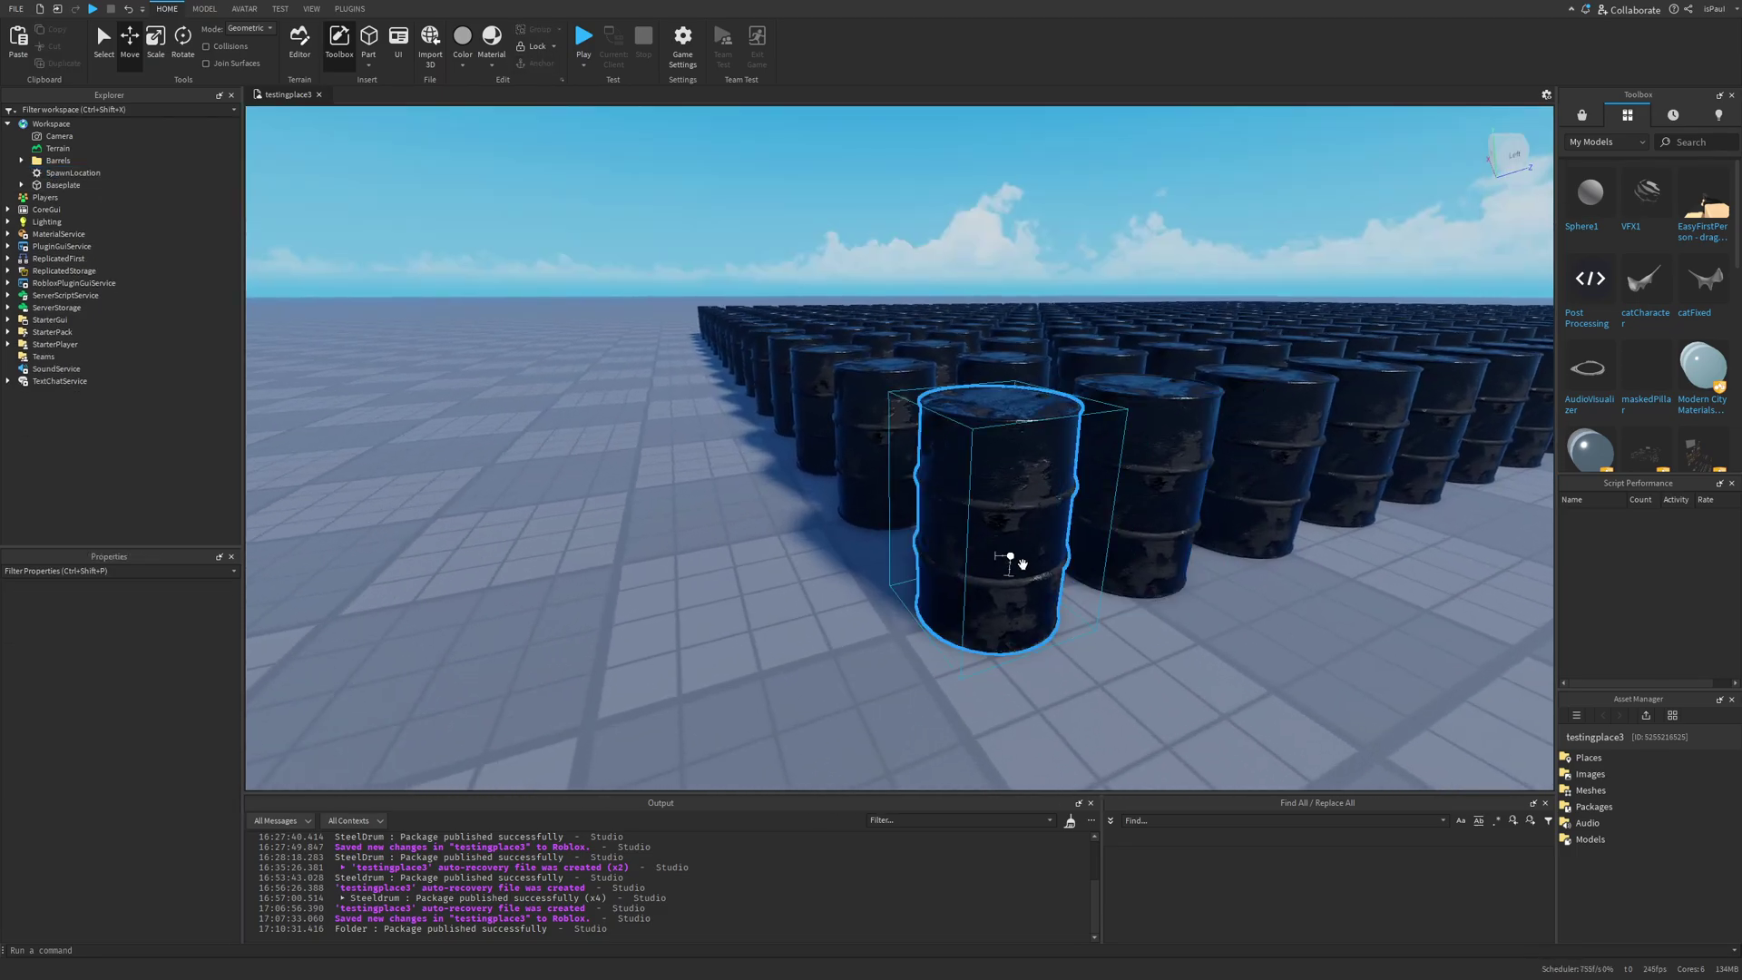
- Try scaling the corner Steeldrum of the array down and up to a scale of about 1.755
scroll(1119, 590, up, 5)
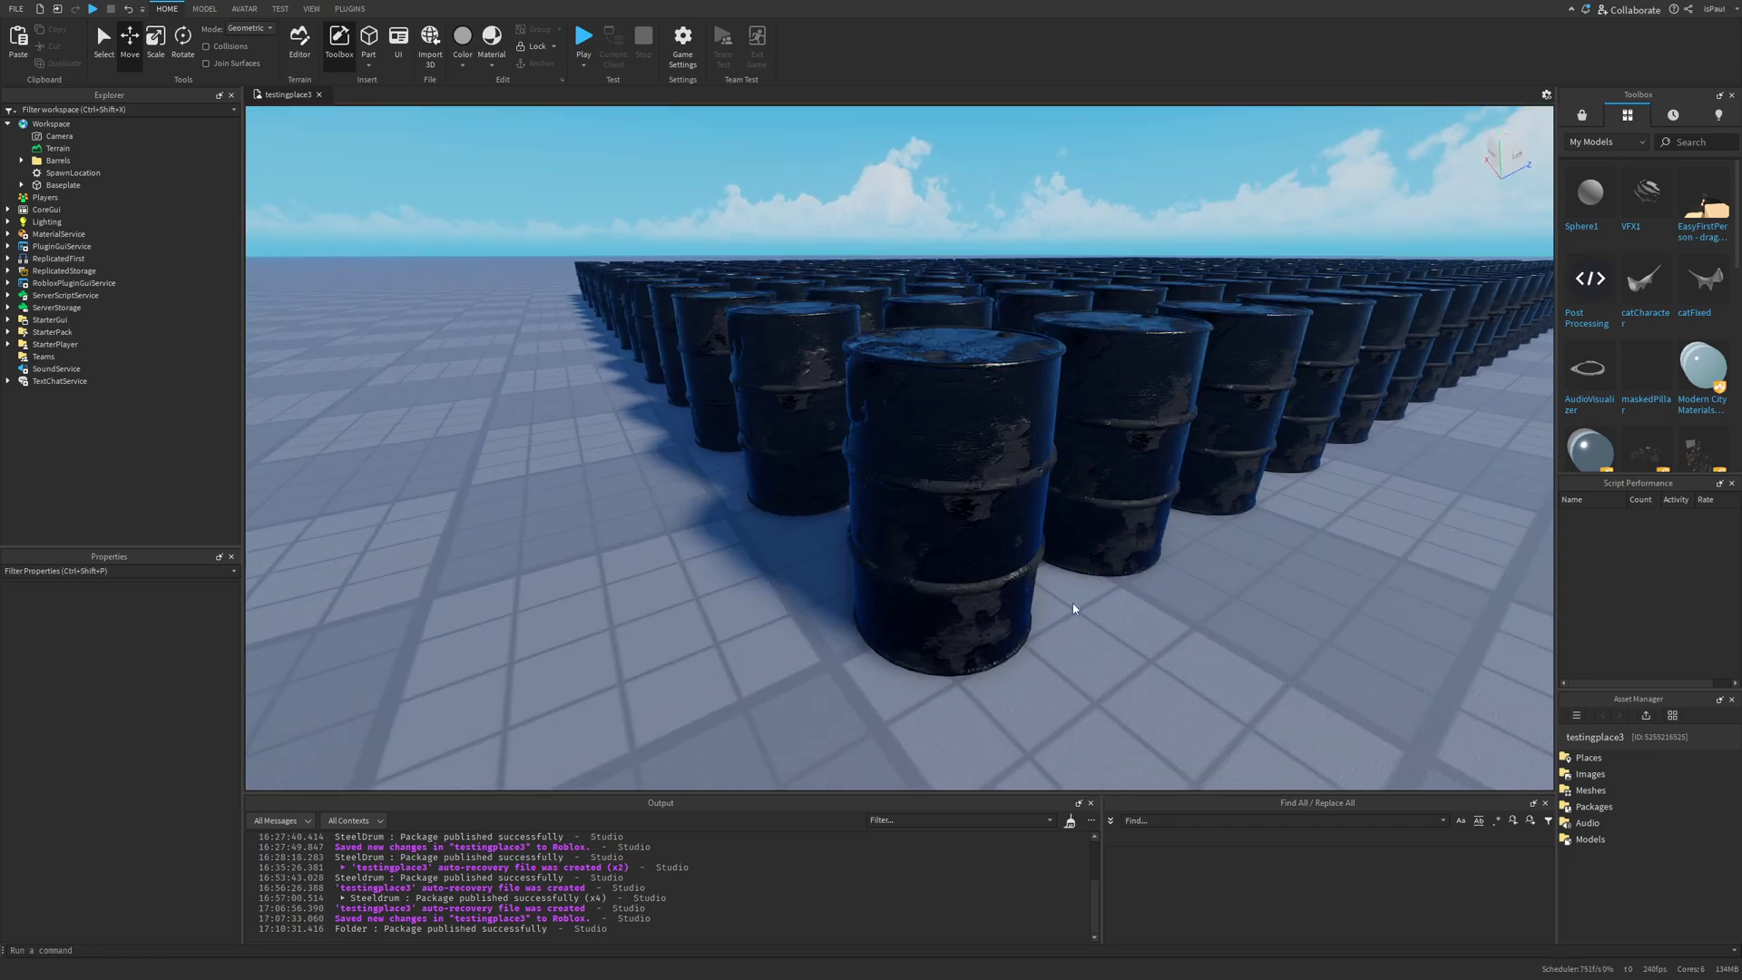
scroll(1000, 572, down, 3)
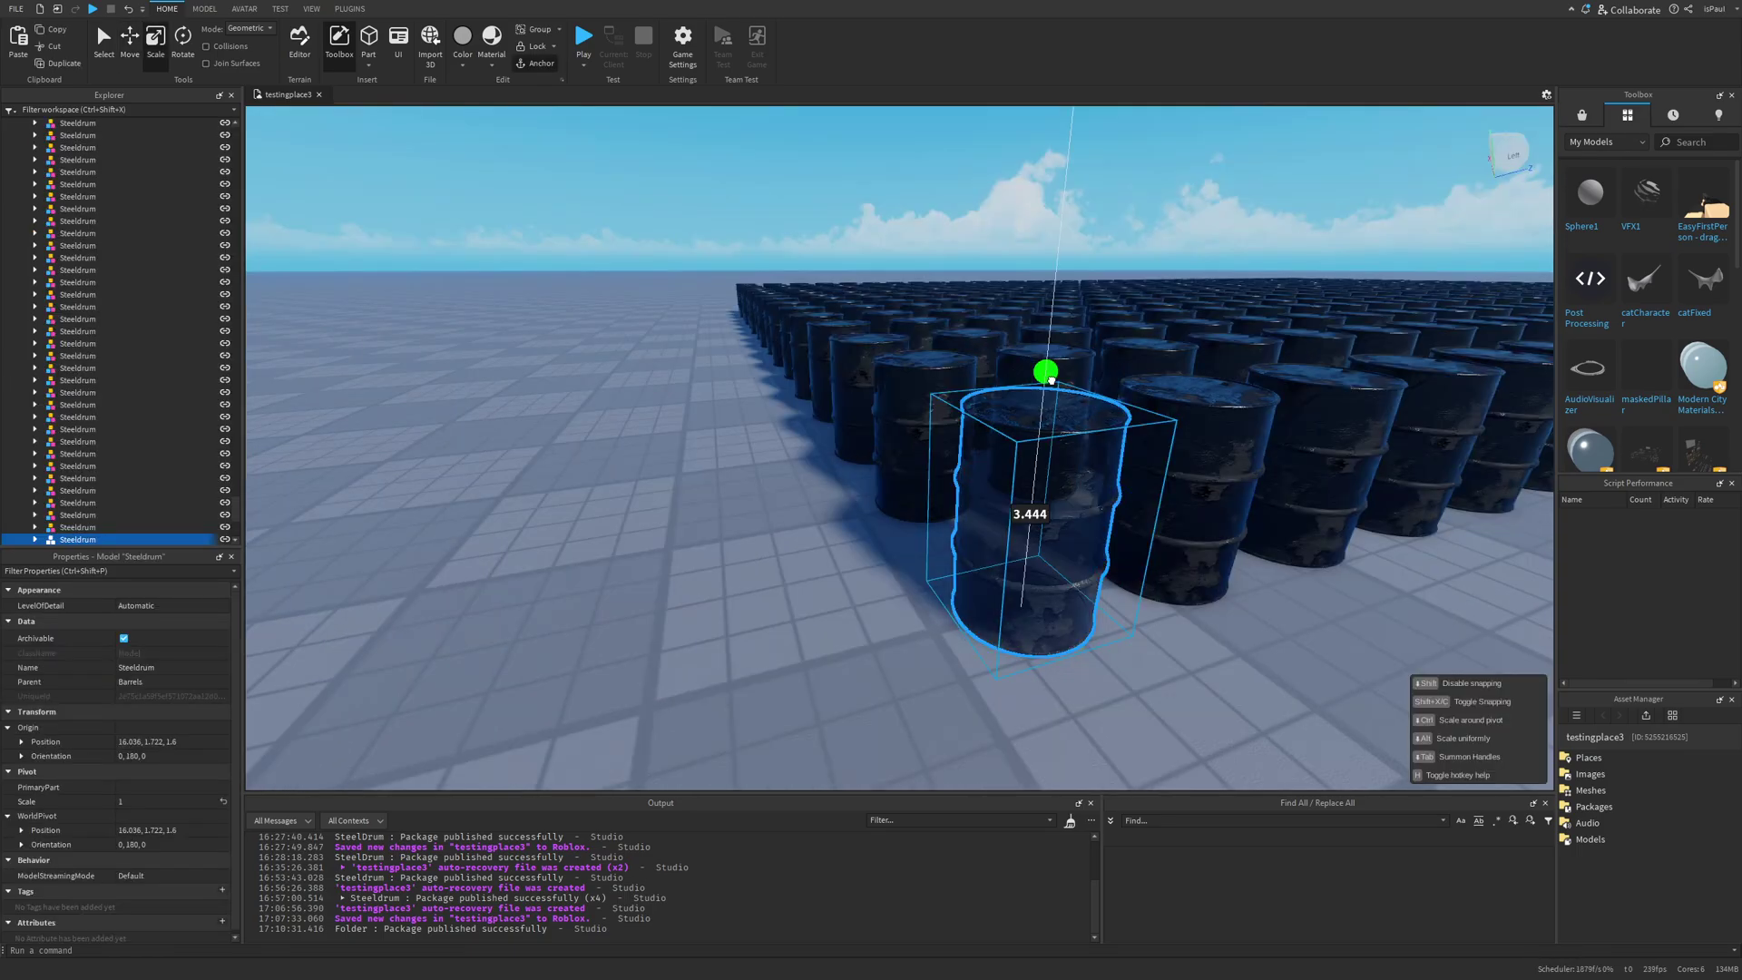
drag(1023, 498, 1111, 353)
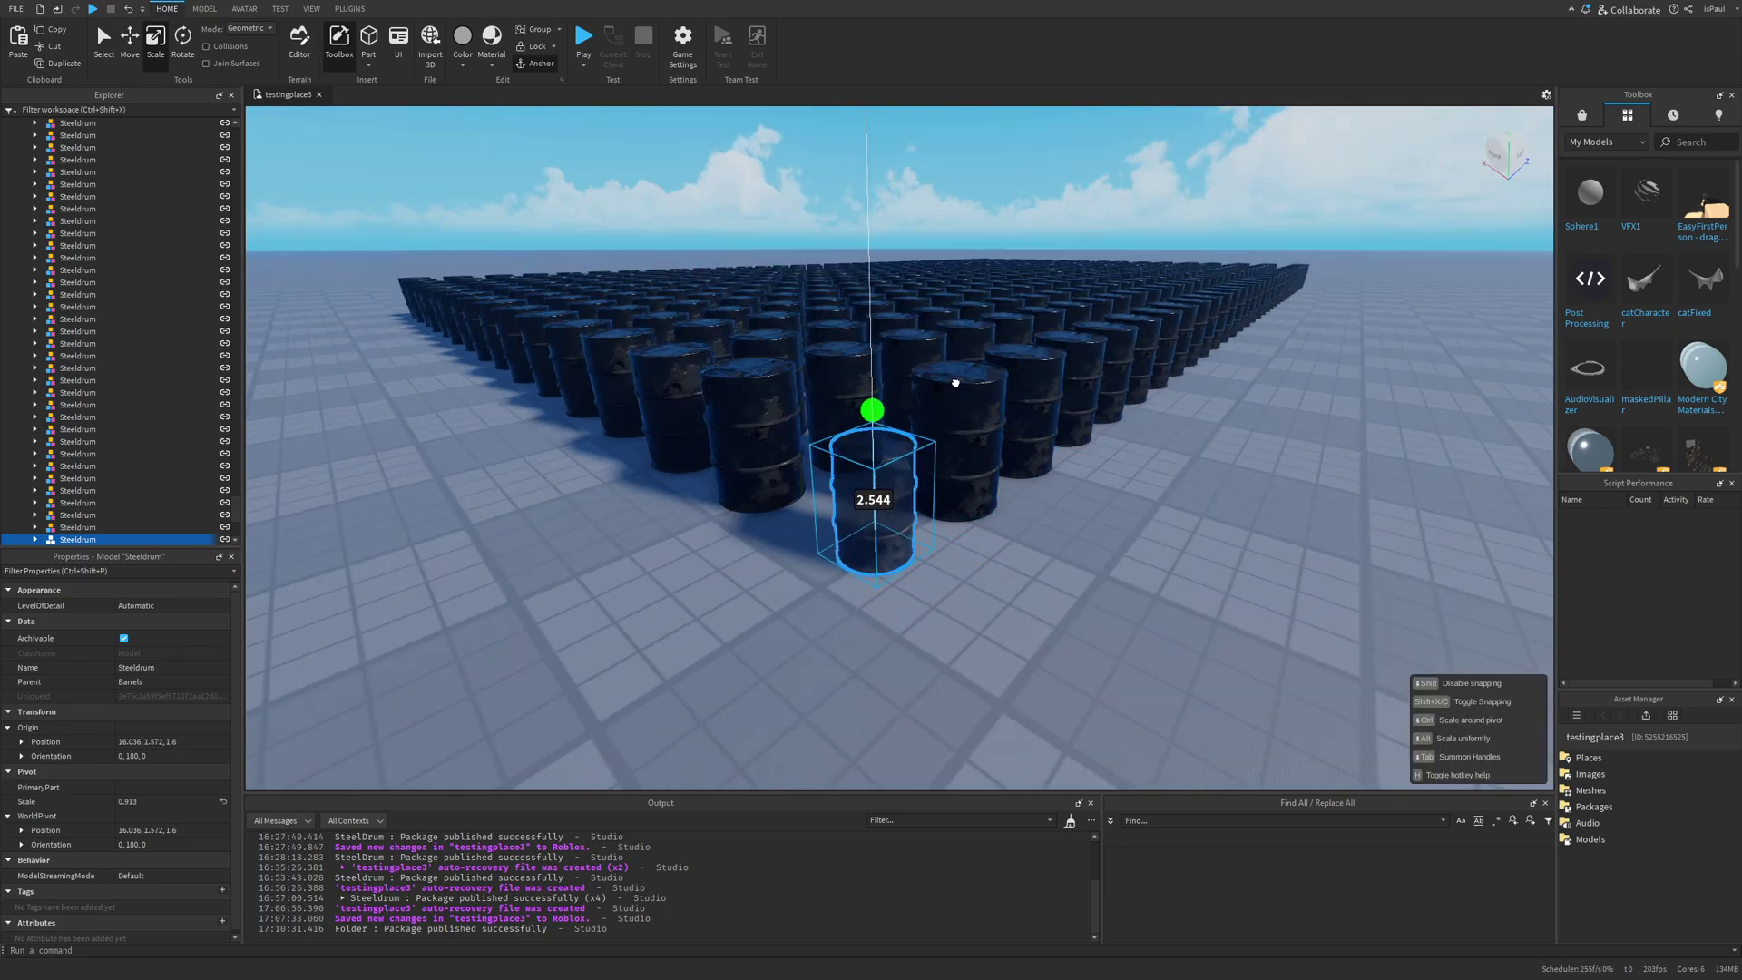
drag(871, 400, 871, 315)
scroll(1105, 431, up, 3)
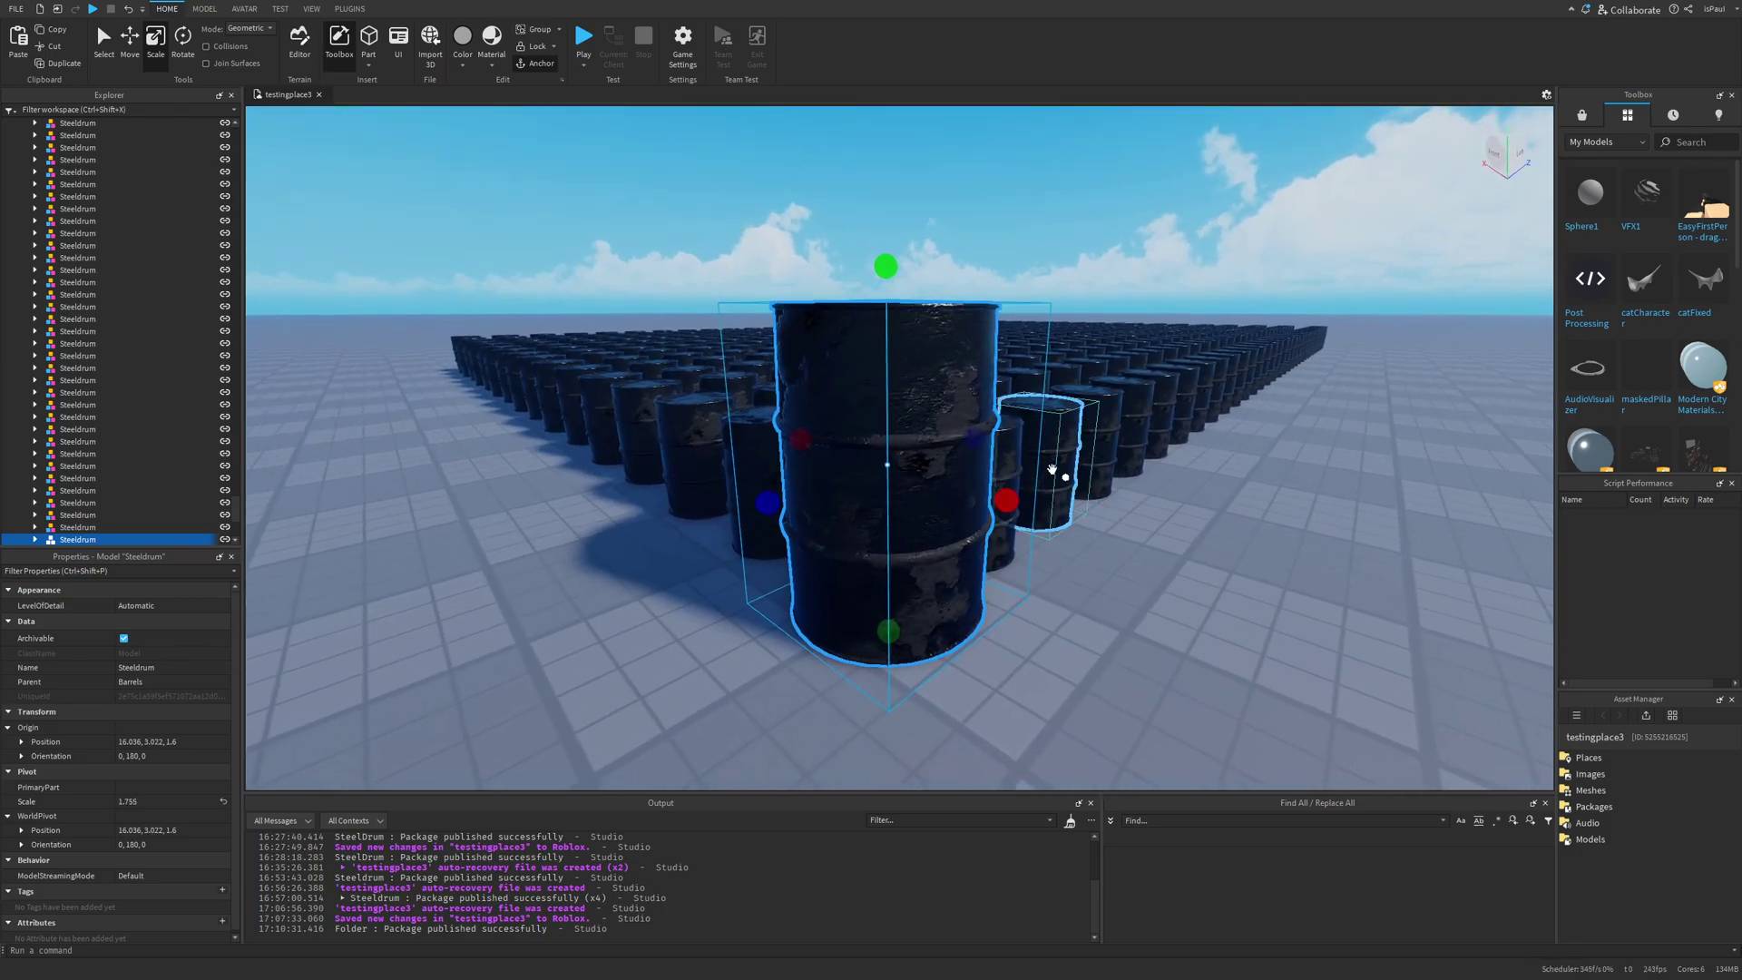
right_drag(1121, 574, 1075, 545)
- Scale up three individual Steeldrums: the one beside the corner drum, one along the other front row and one deeper in the array
click(885, 487)
click(991, 481)
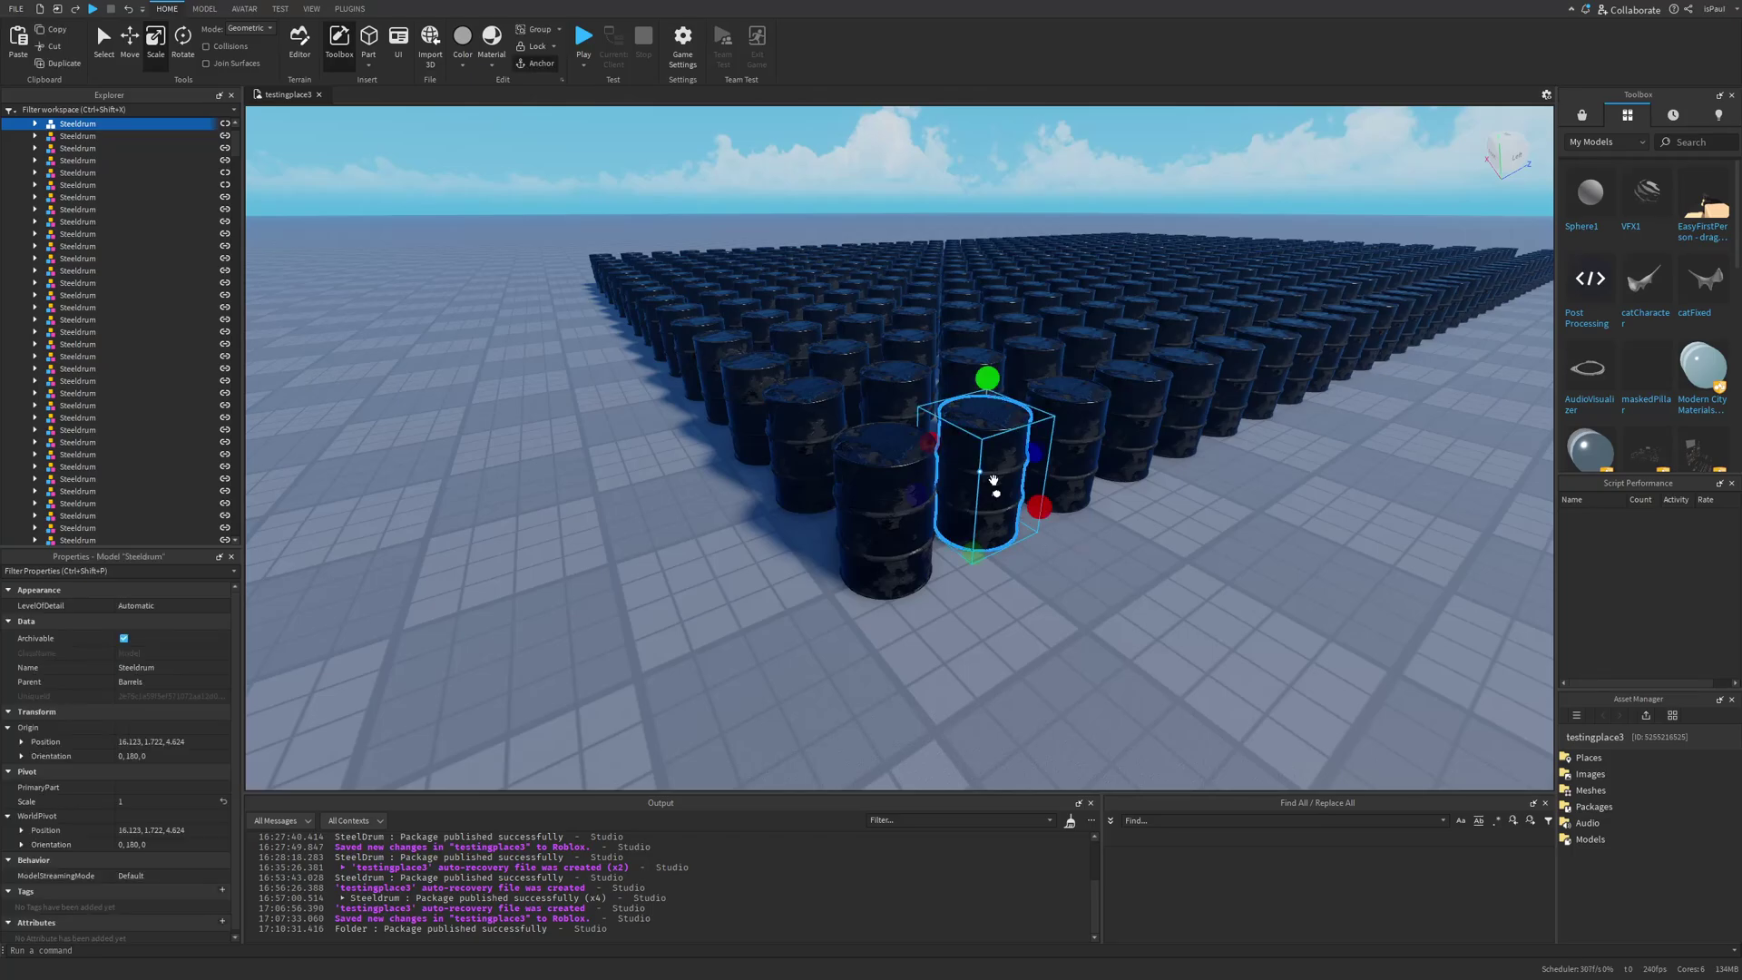
drag(992, 377, 992, 303)
click(792, 335)
click(792, 334)
drag(789, 268, 789, 241)
click(1134, 290)
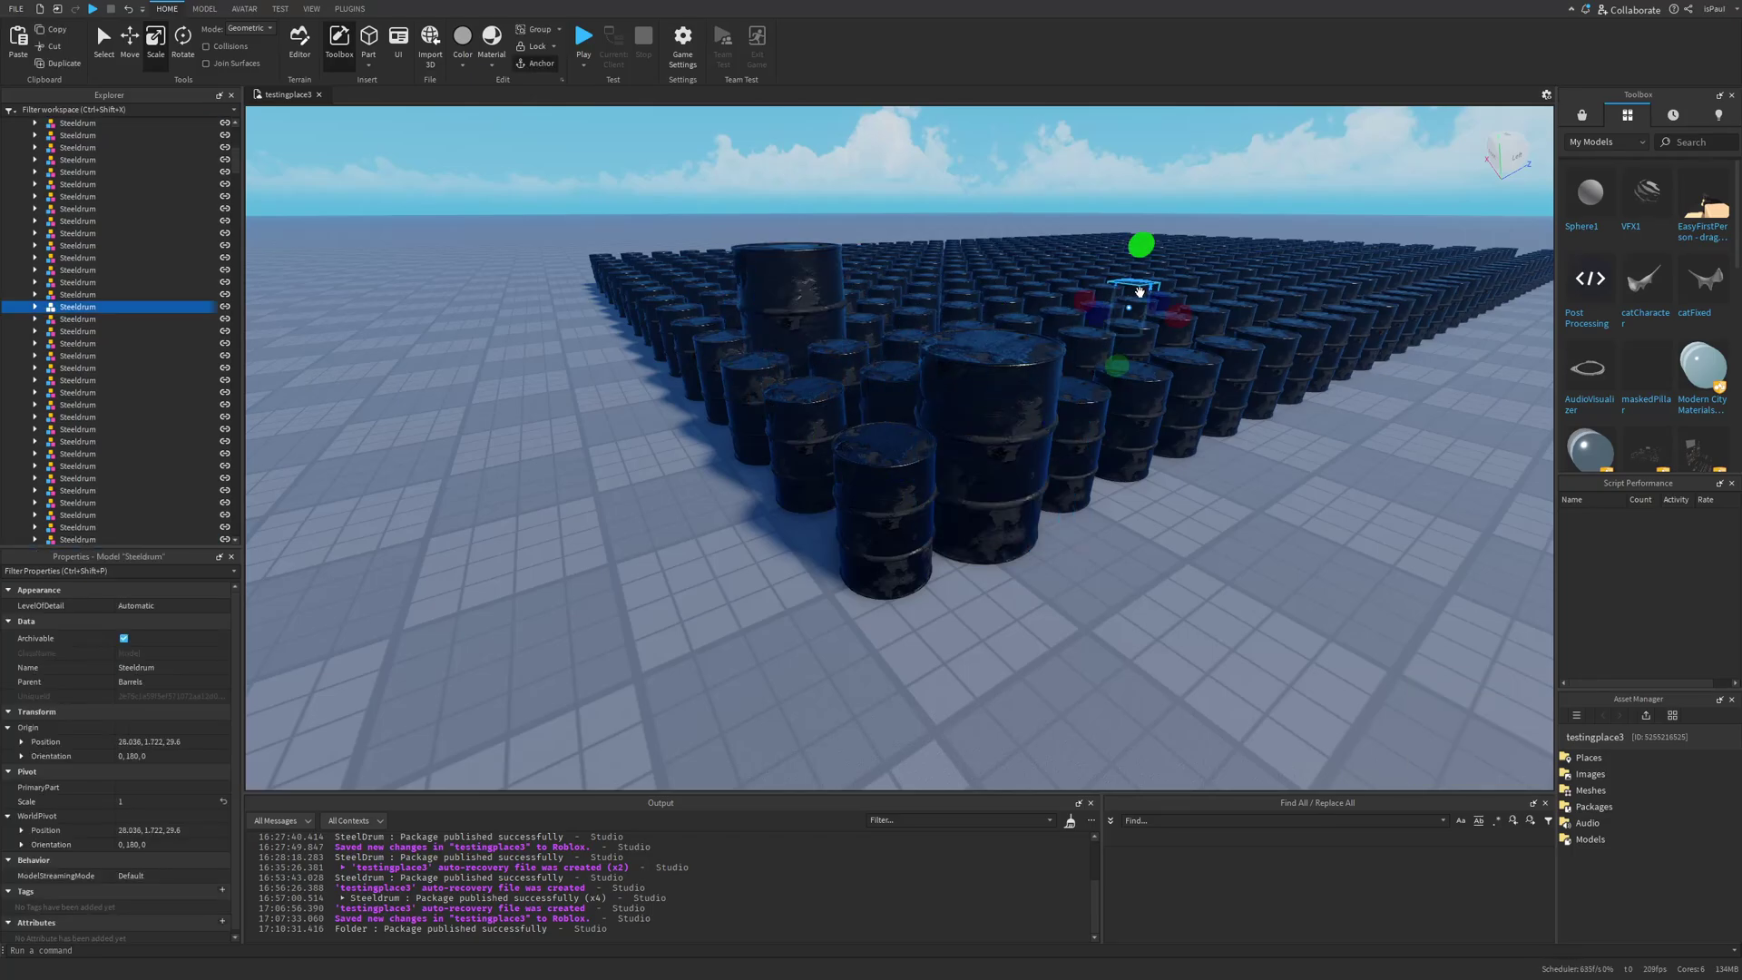
drag(1139, 242, 1171, 204)
- Remove the black tint from the corner Steeldrum's PBR_GreenPaintedMetal color and publish the drum to the package
scroll(1171, 204, down, 2)
scroll(1250, 551, down, 3)
scroll(943, 572, up, 3)
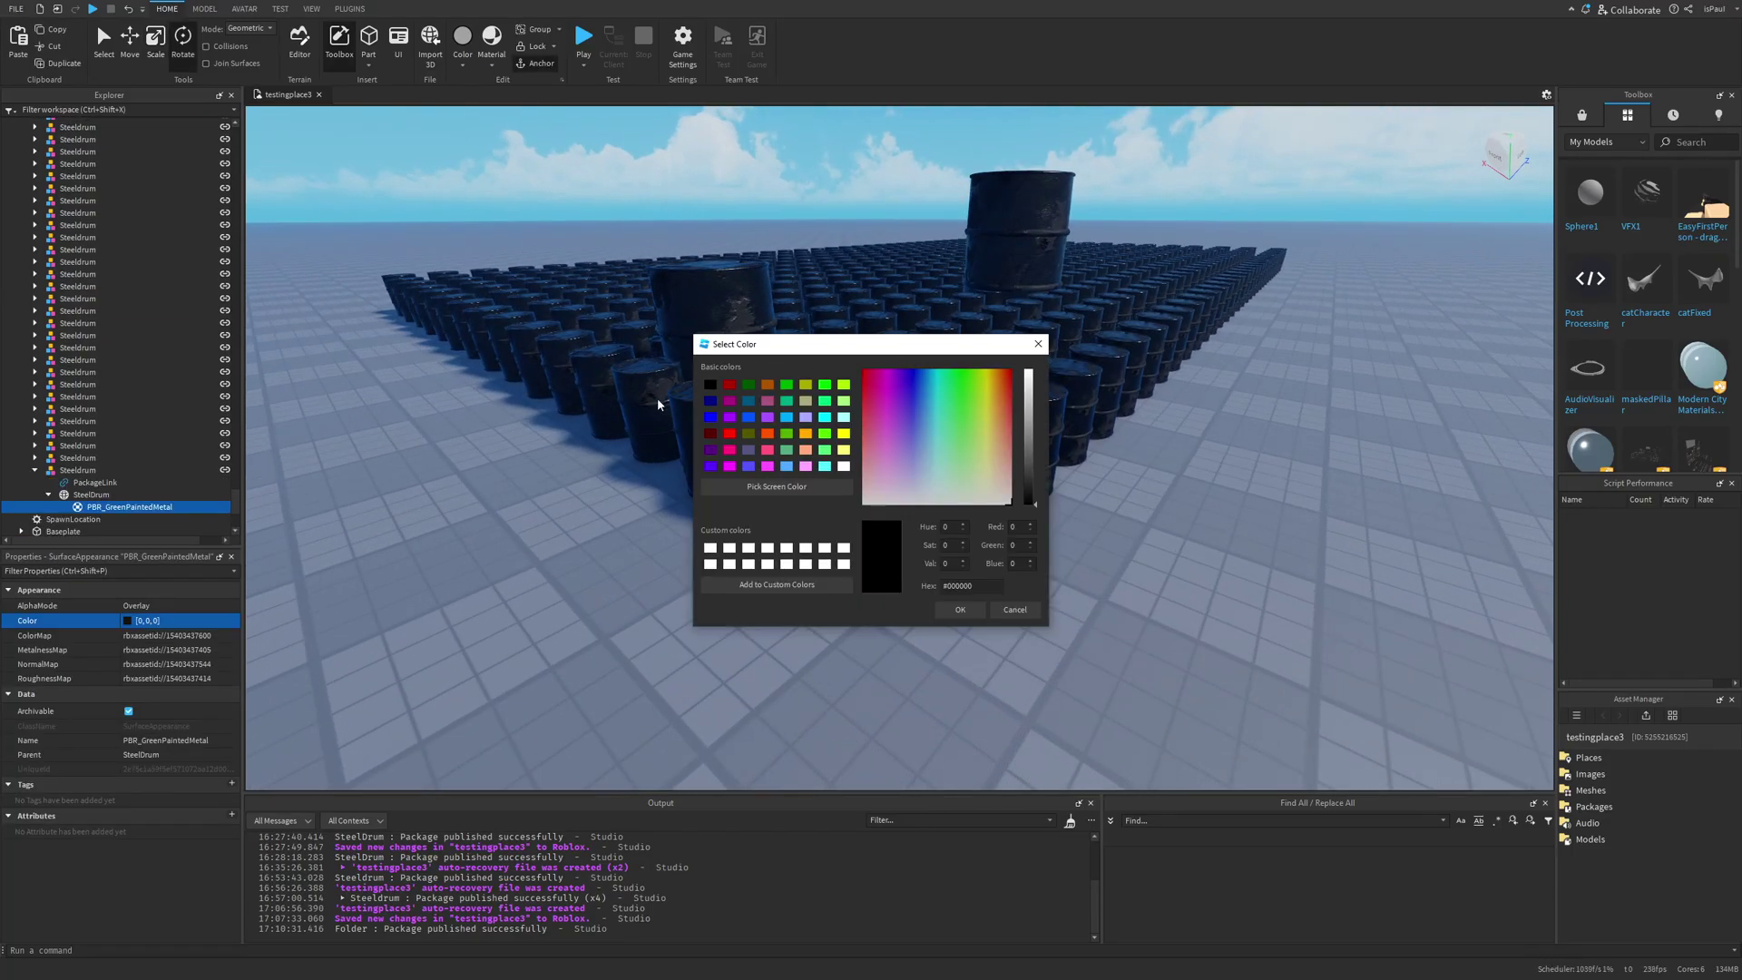
drag(771, 343, 300, 445)
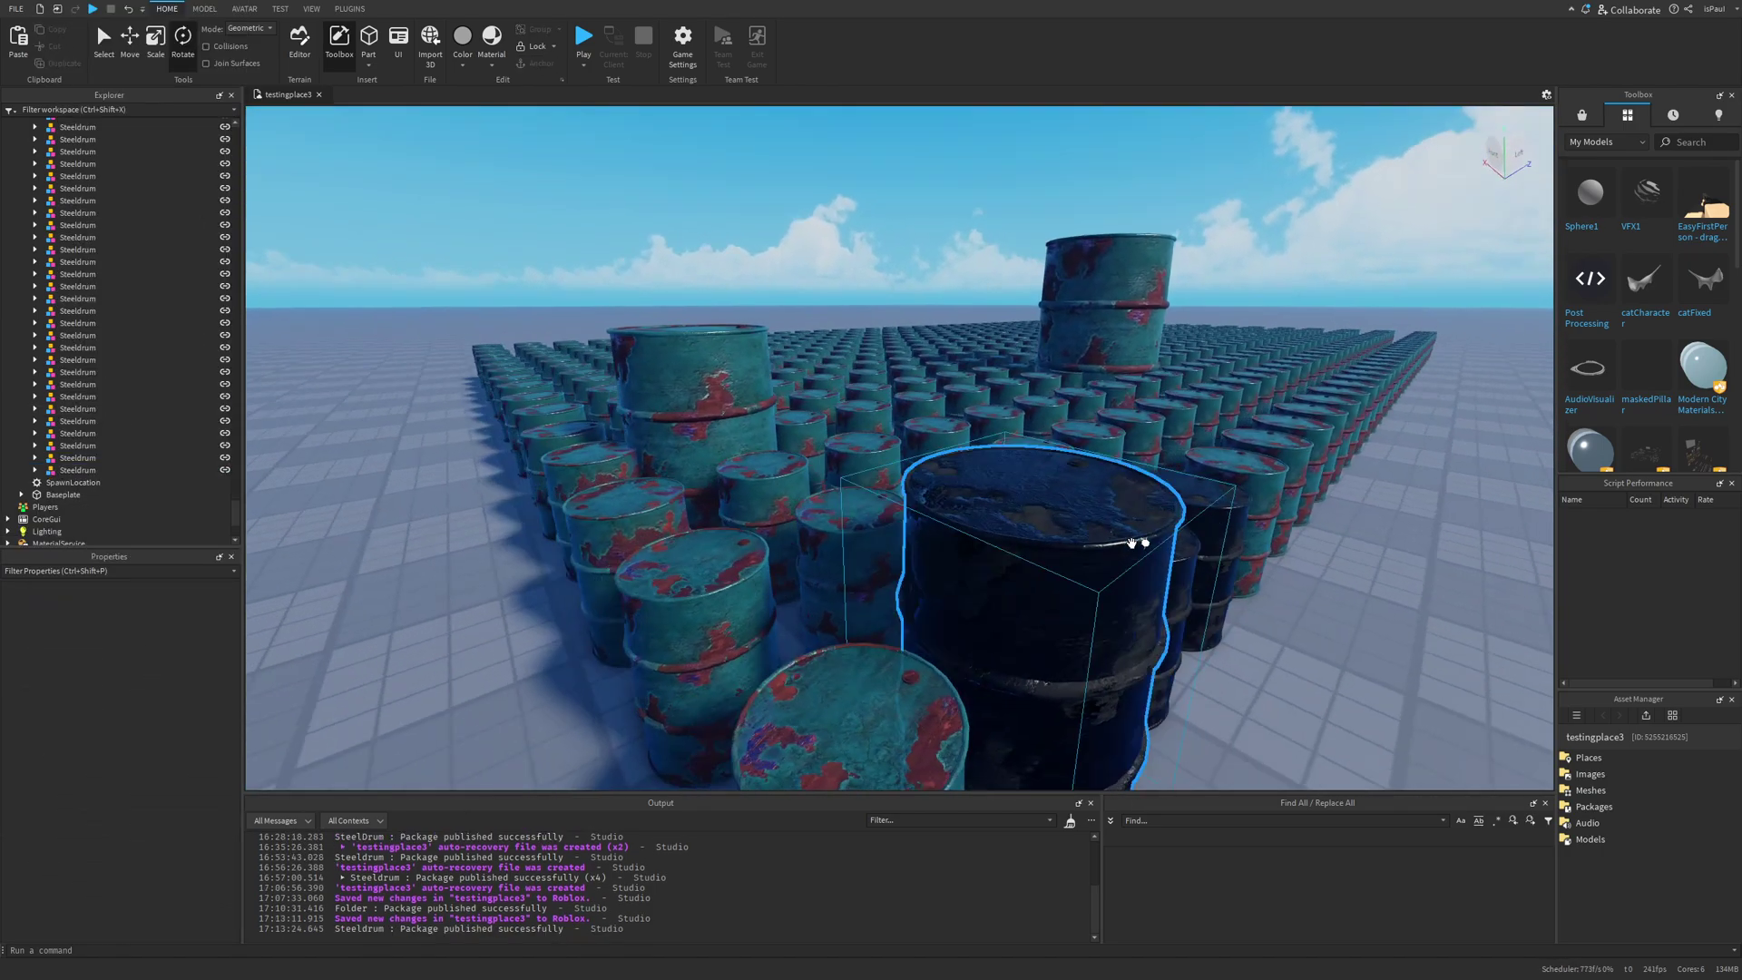
scroll(1132, 550, down, 3)
right_drag(997, 544, 1132, 550)
scroll(1132, 550, down, 10)
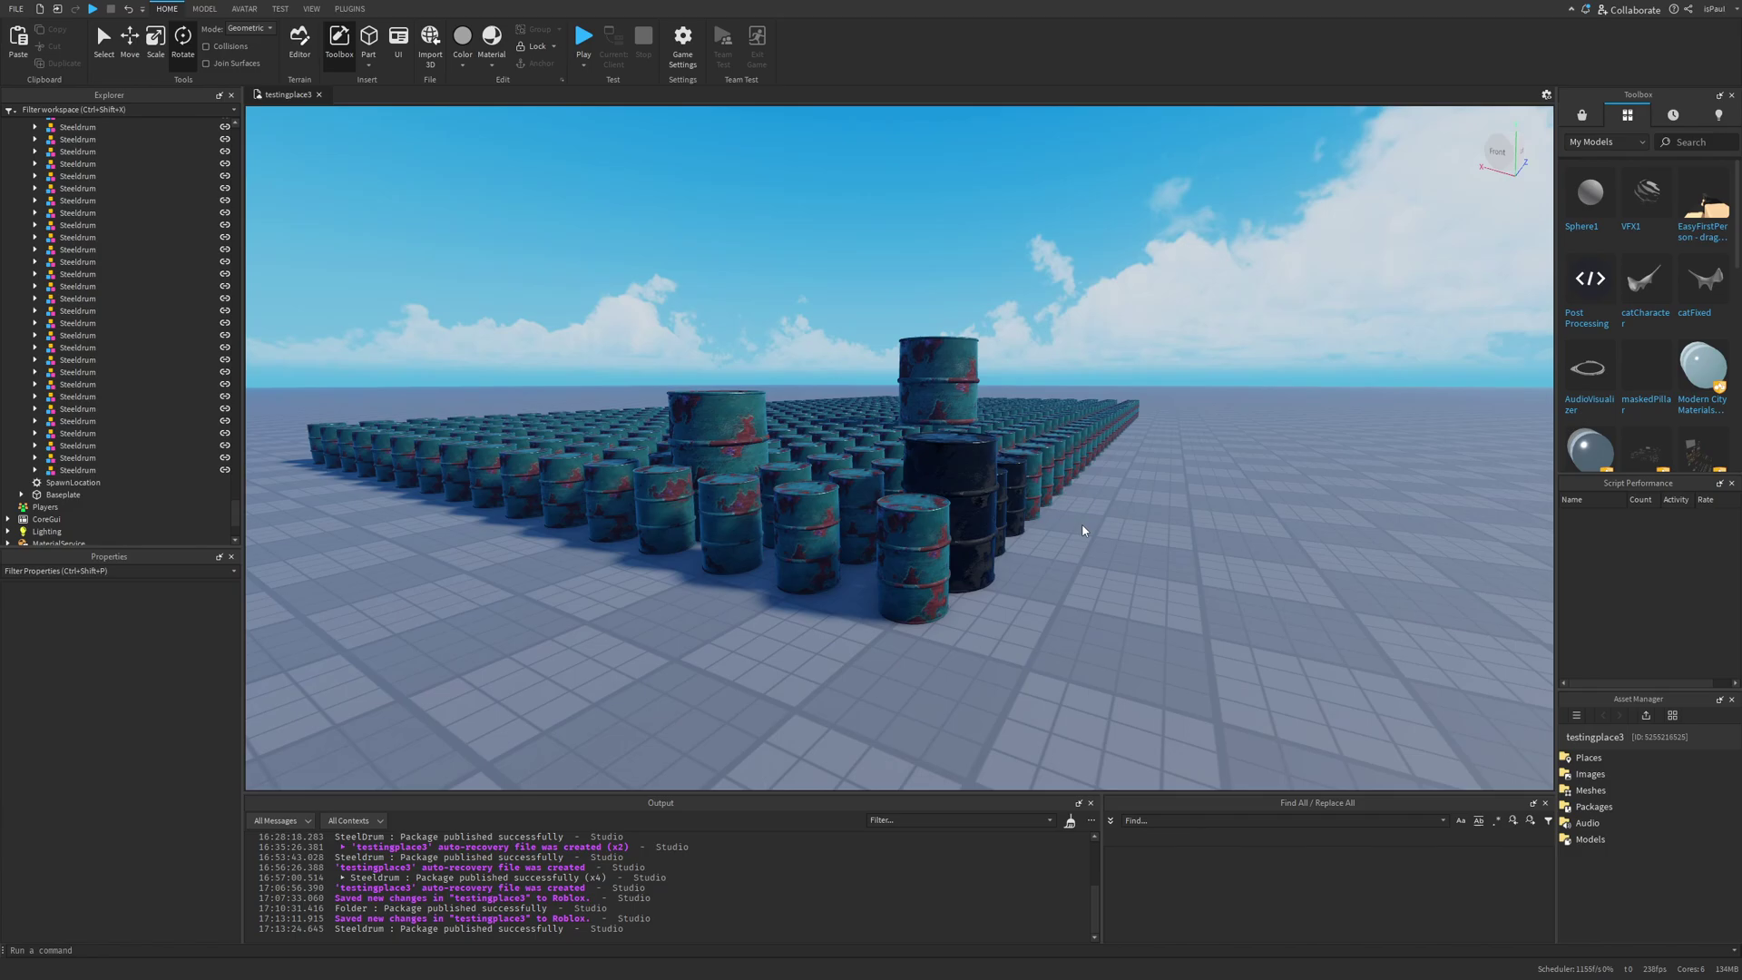
- Mass-update all Steeldrum copies in testingplace3 to Version 7 from the corner drum and close the dialog
click(912, 558)
scroll(1164, 653, up, 5)
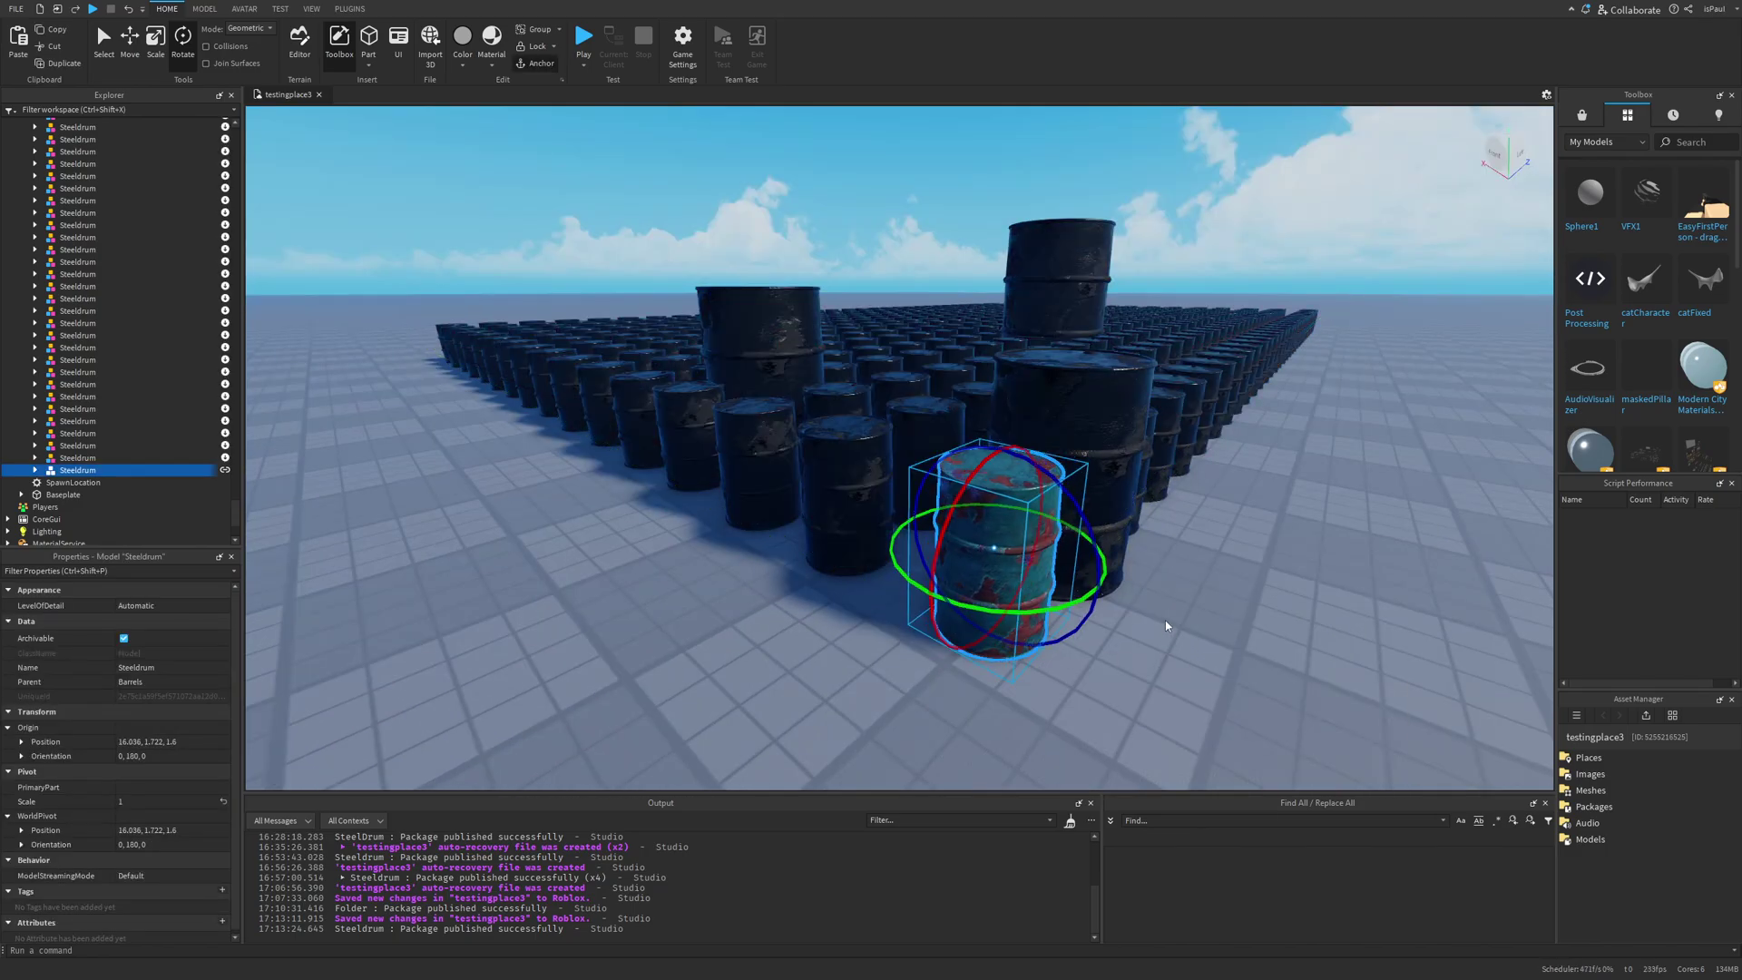
click(1165, 626)
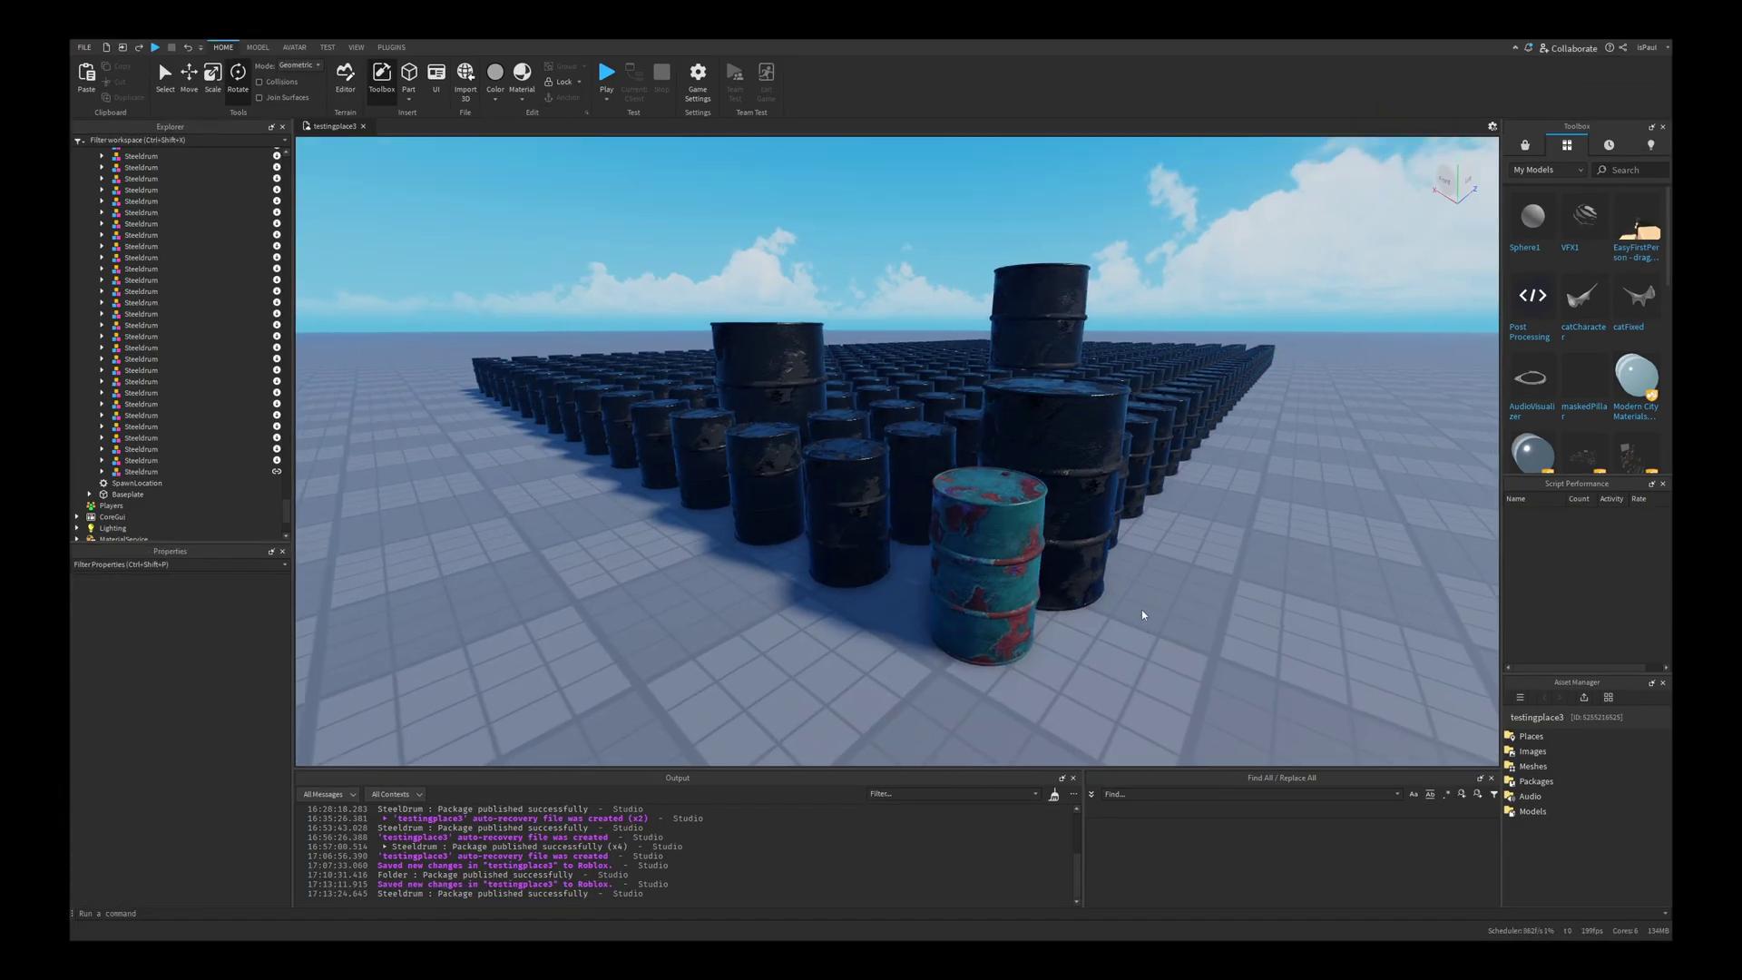
scroll(1089, 617, up, 4)
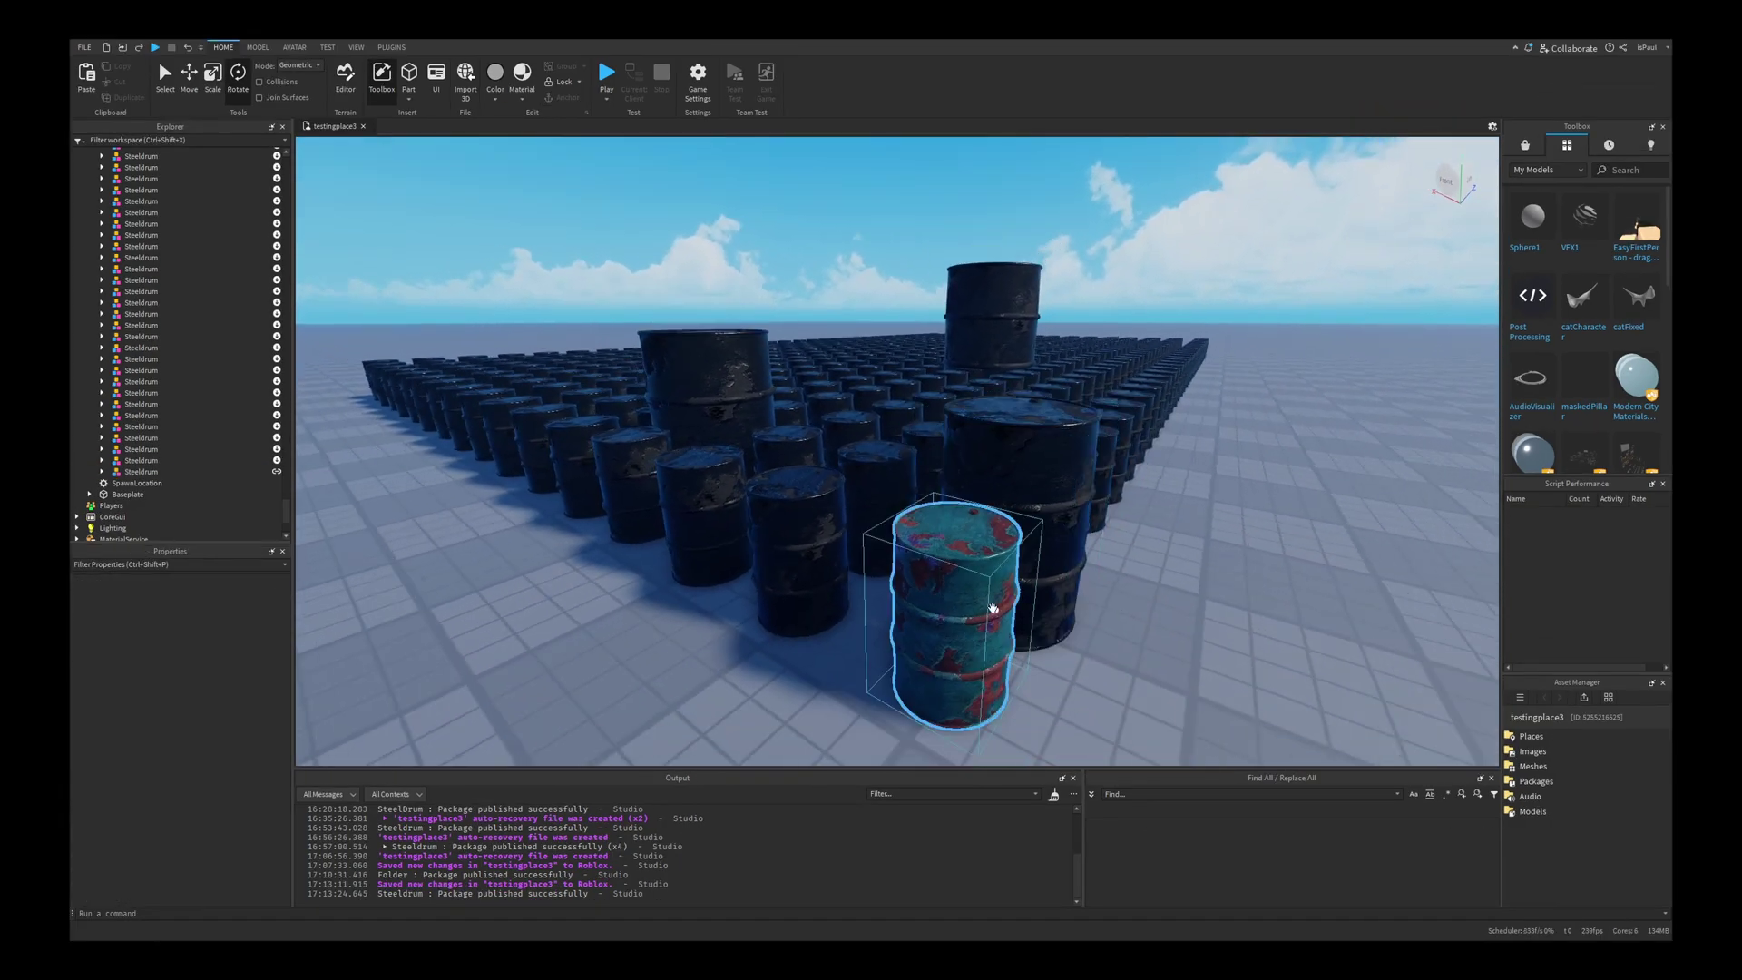
click(992, 607)
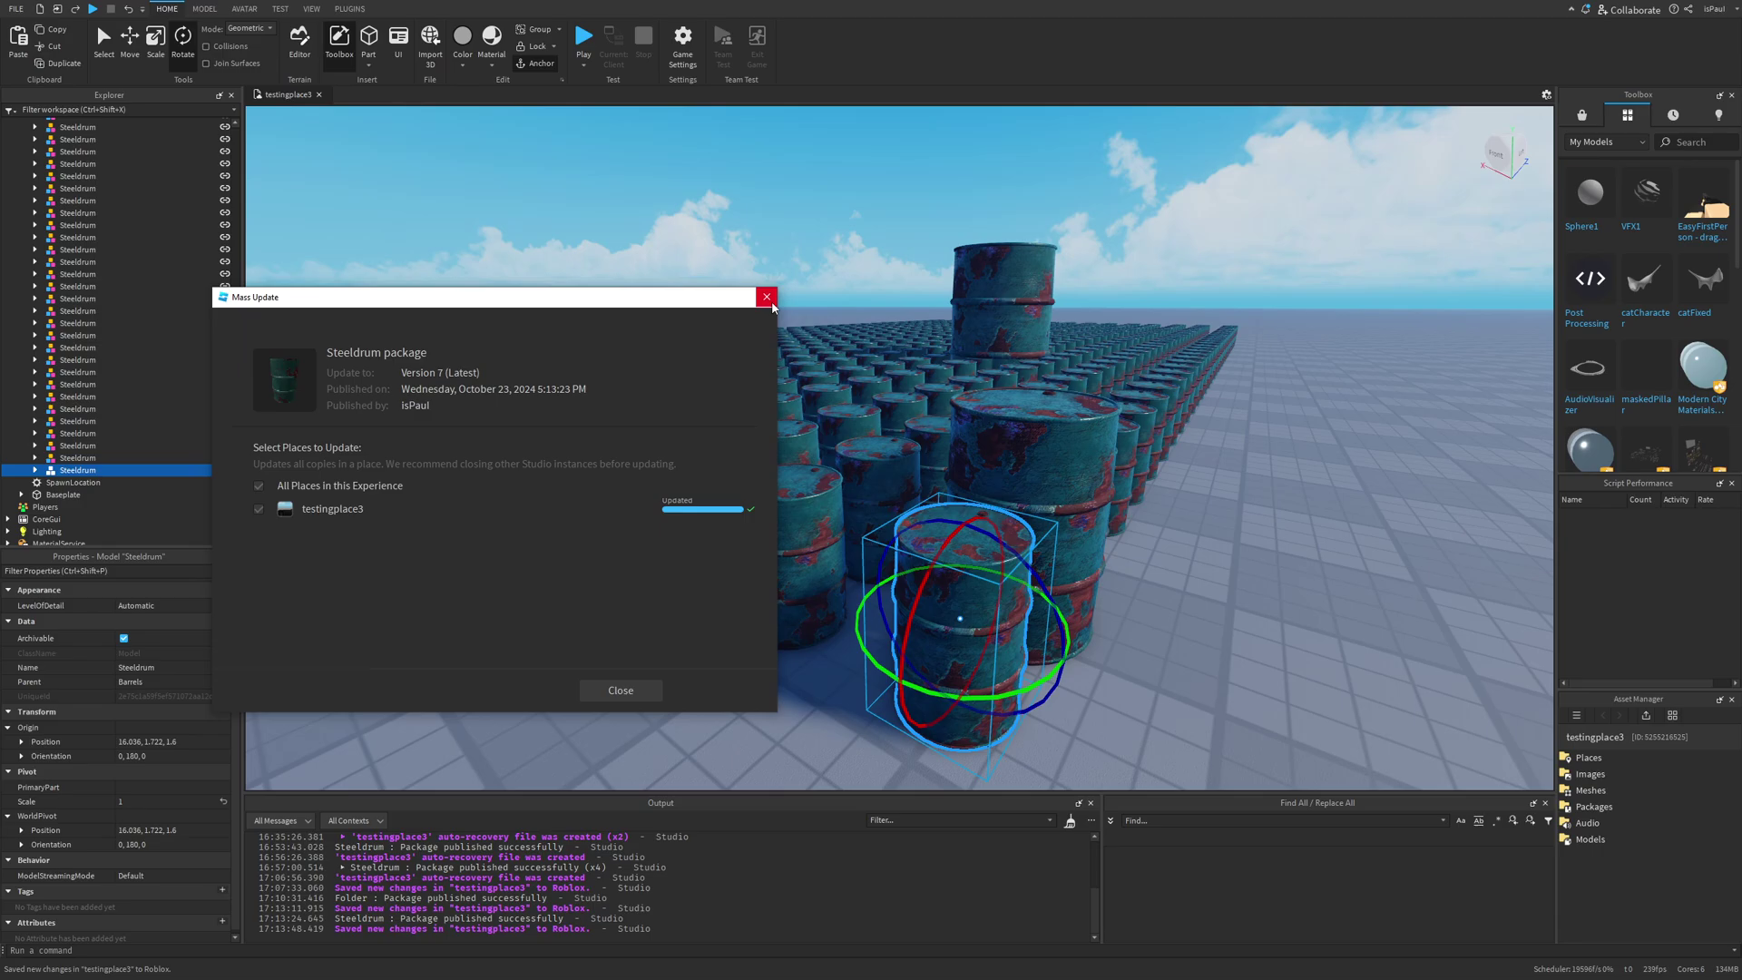
click(766, 296)
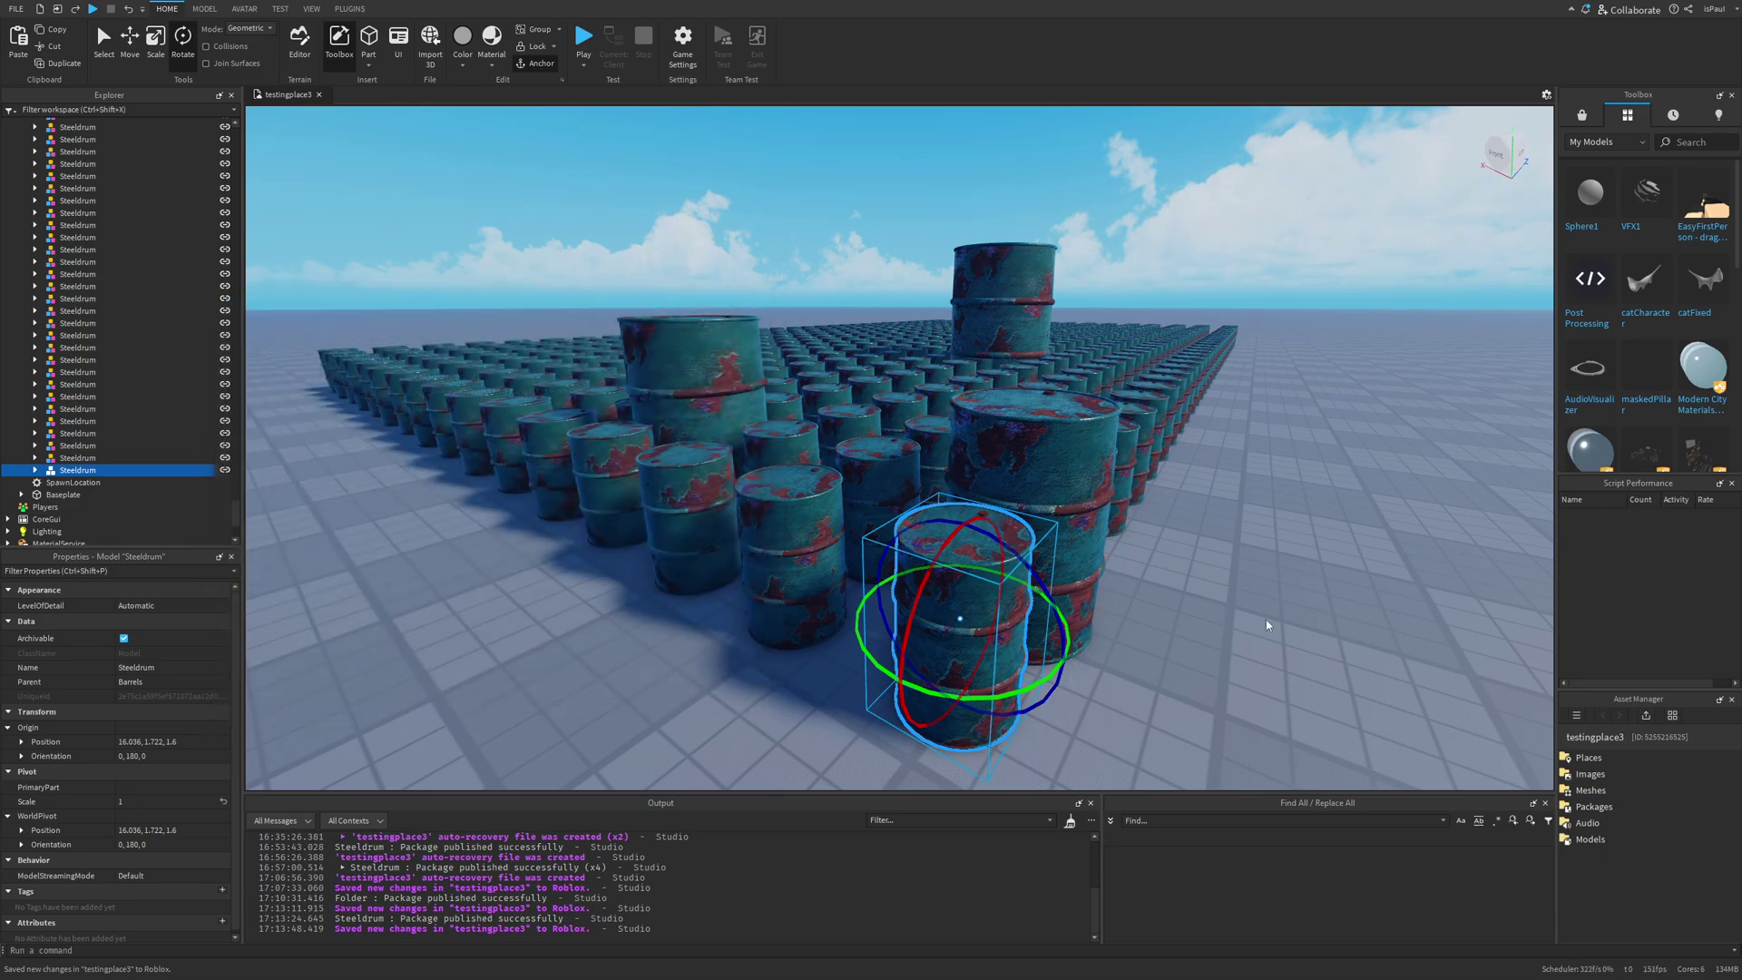
- Examine the color and size of the updated Steeldrums, including the enlarged ones, from several angles
click(1266, 619)
right_drag(881, 471, 881, 471)
scroll(789, 498, up, 3)
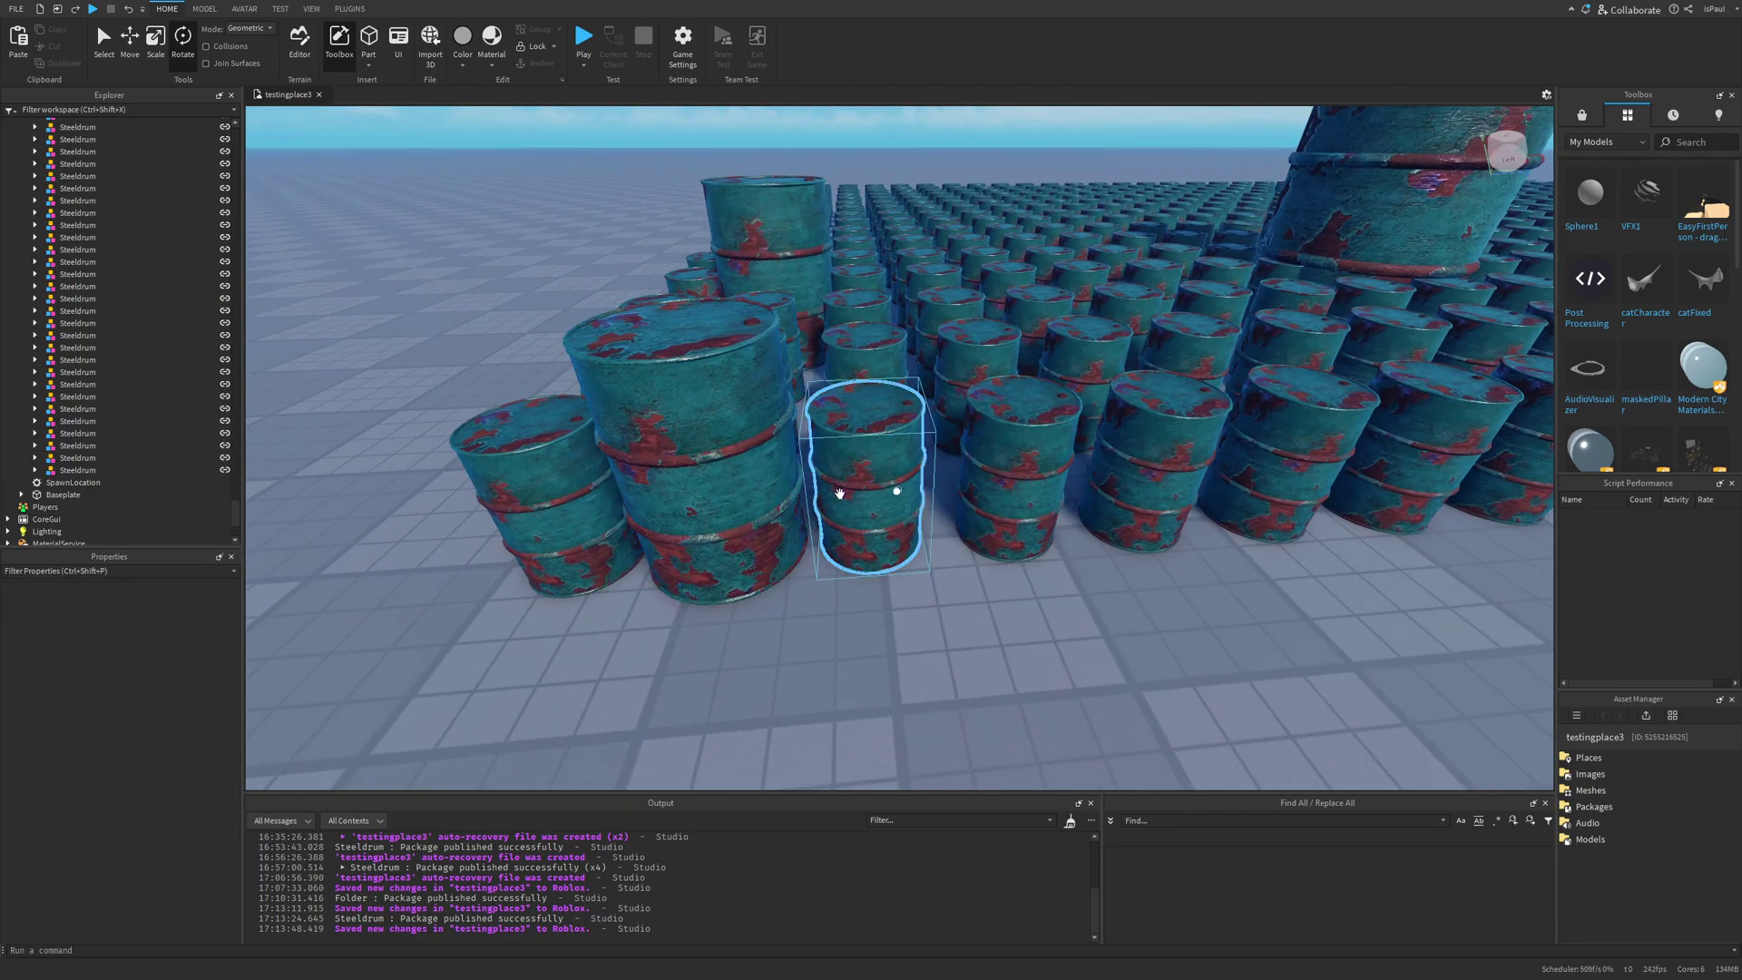
click(917, 542)
click(1062, 606)
scroll(1062, 606, down, 10)
right_drag(1080, 655, 1106, 562)
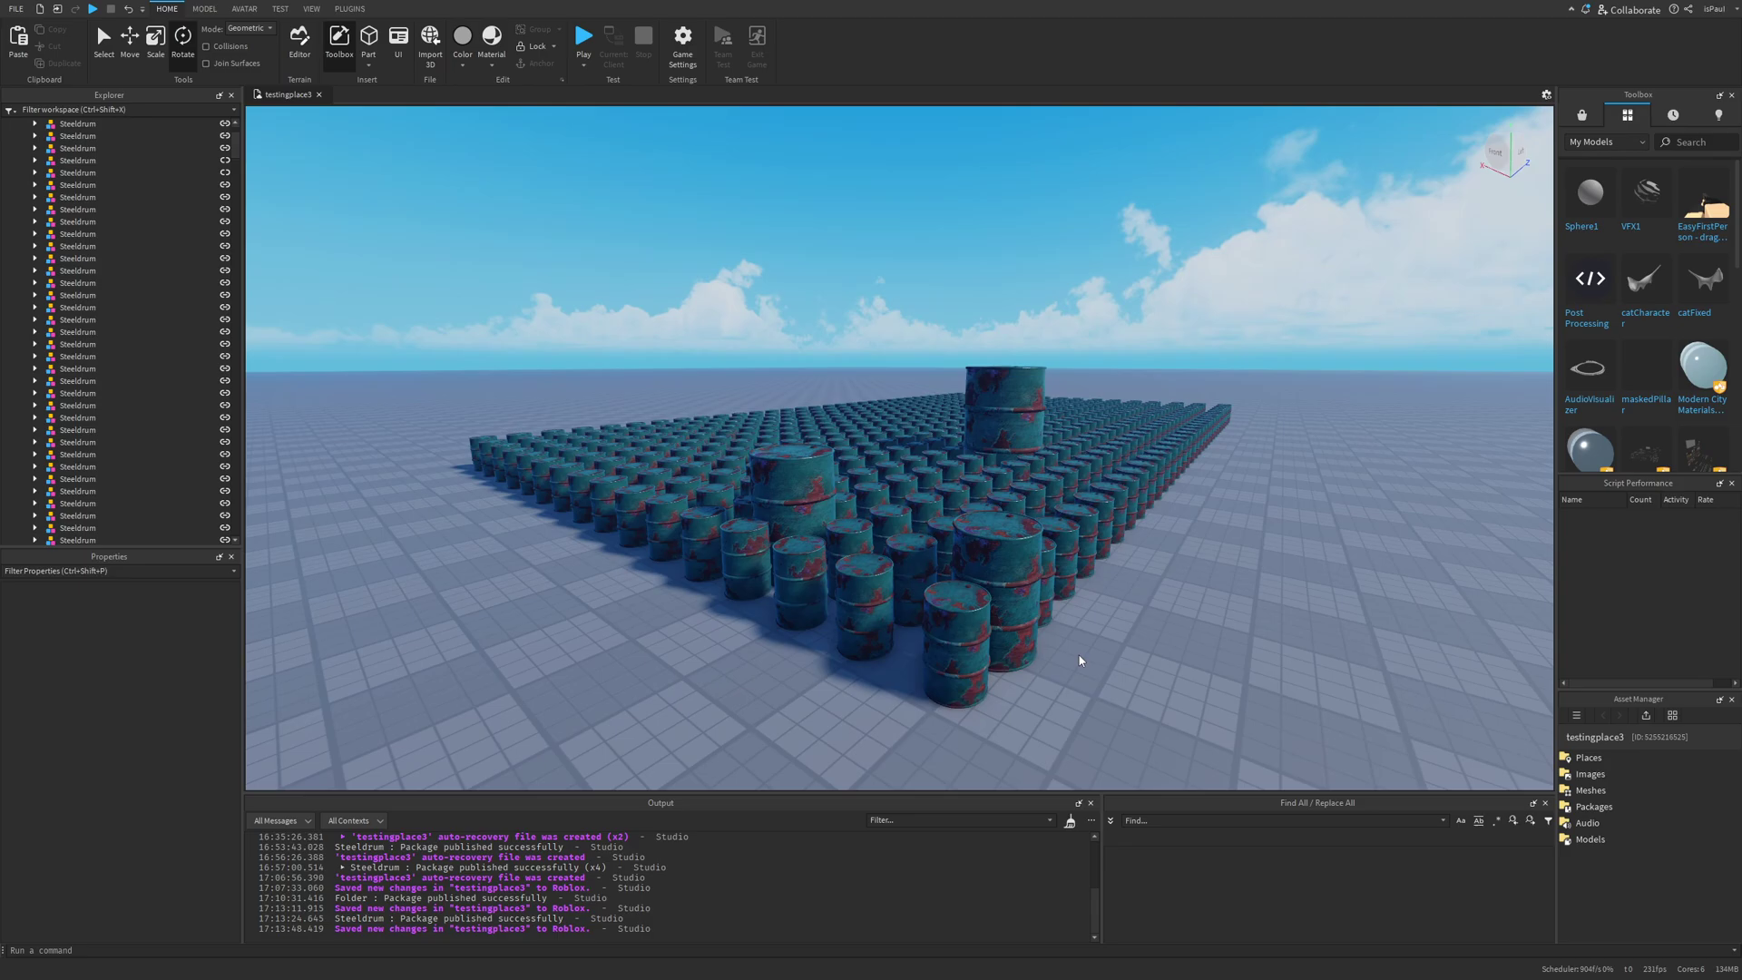
scroll(1080, 655, up, 3)
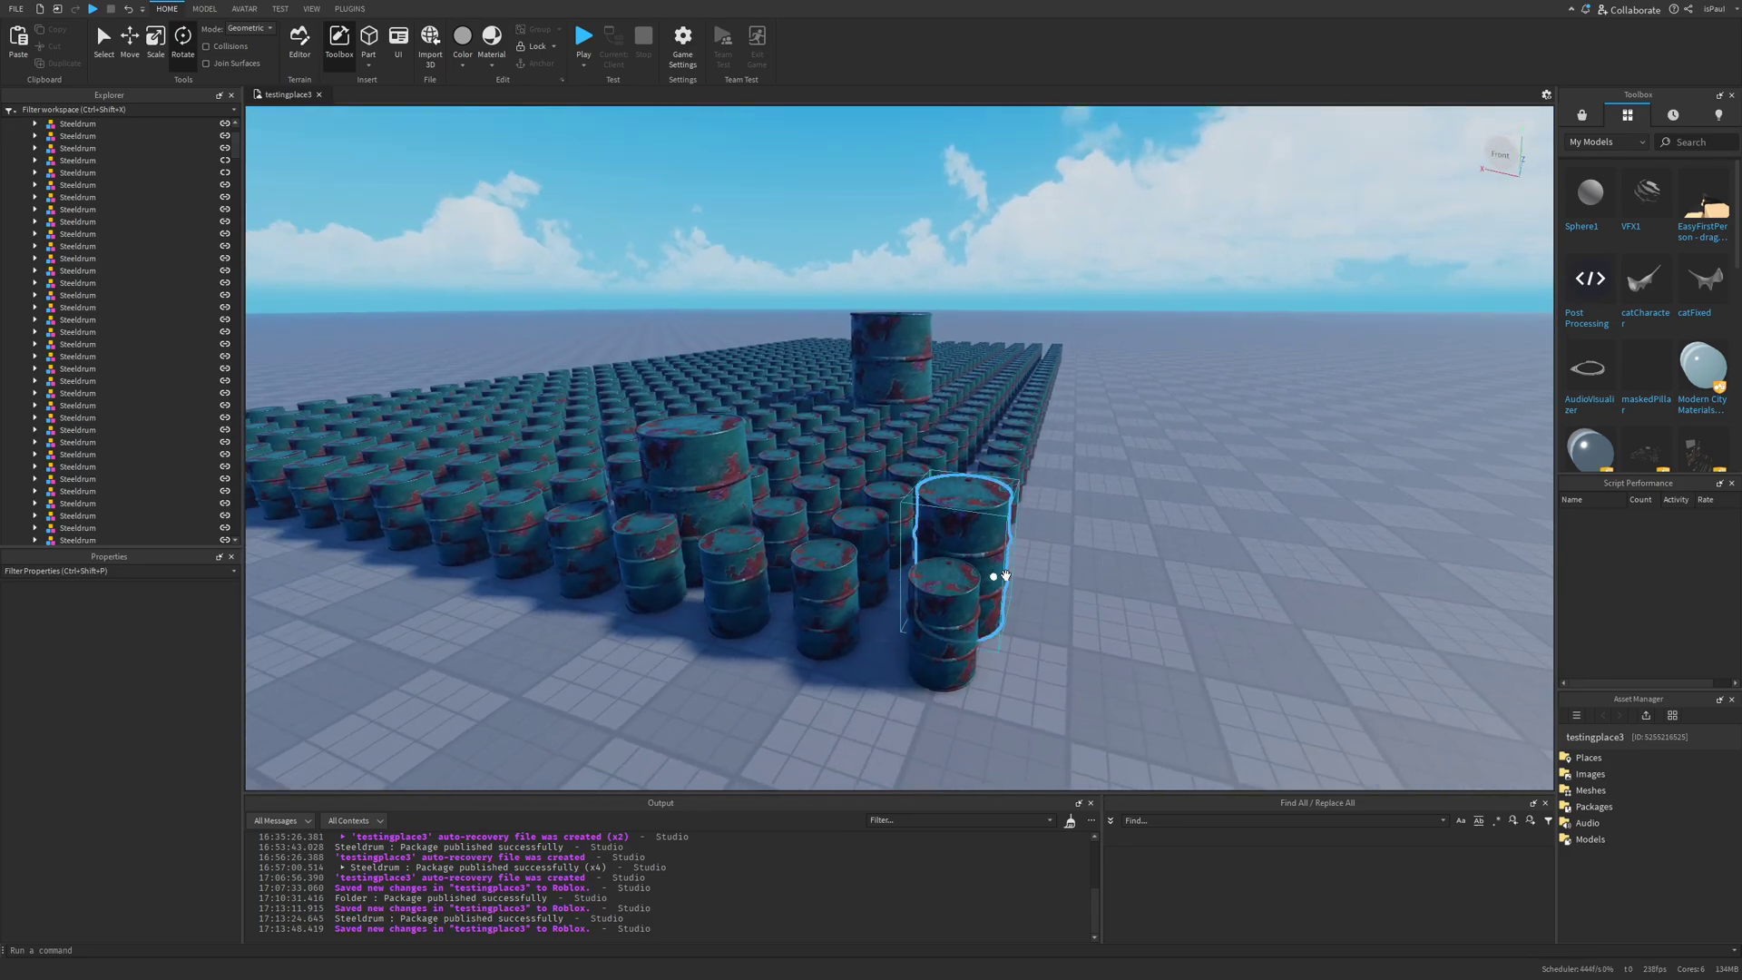
- Stretch the corner Steeldrum's SteelDrum mesh upward to about double its height, accept the package modification, and publish the drum to the package
scroll(1128, 563, up, 6)
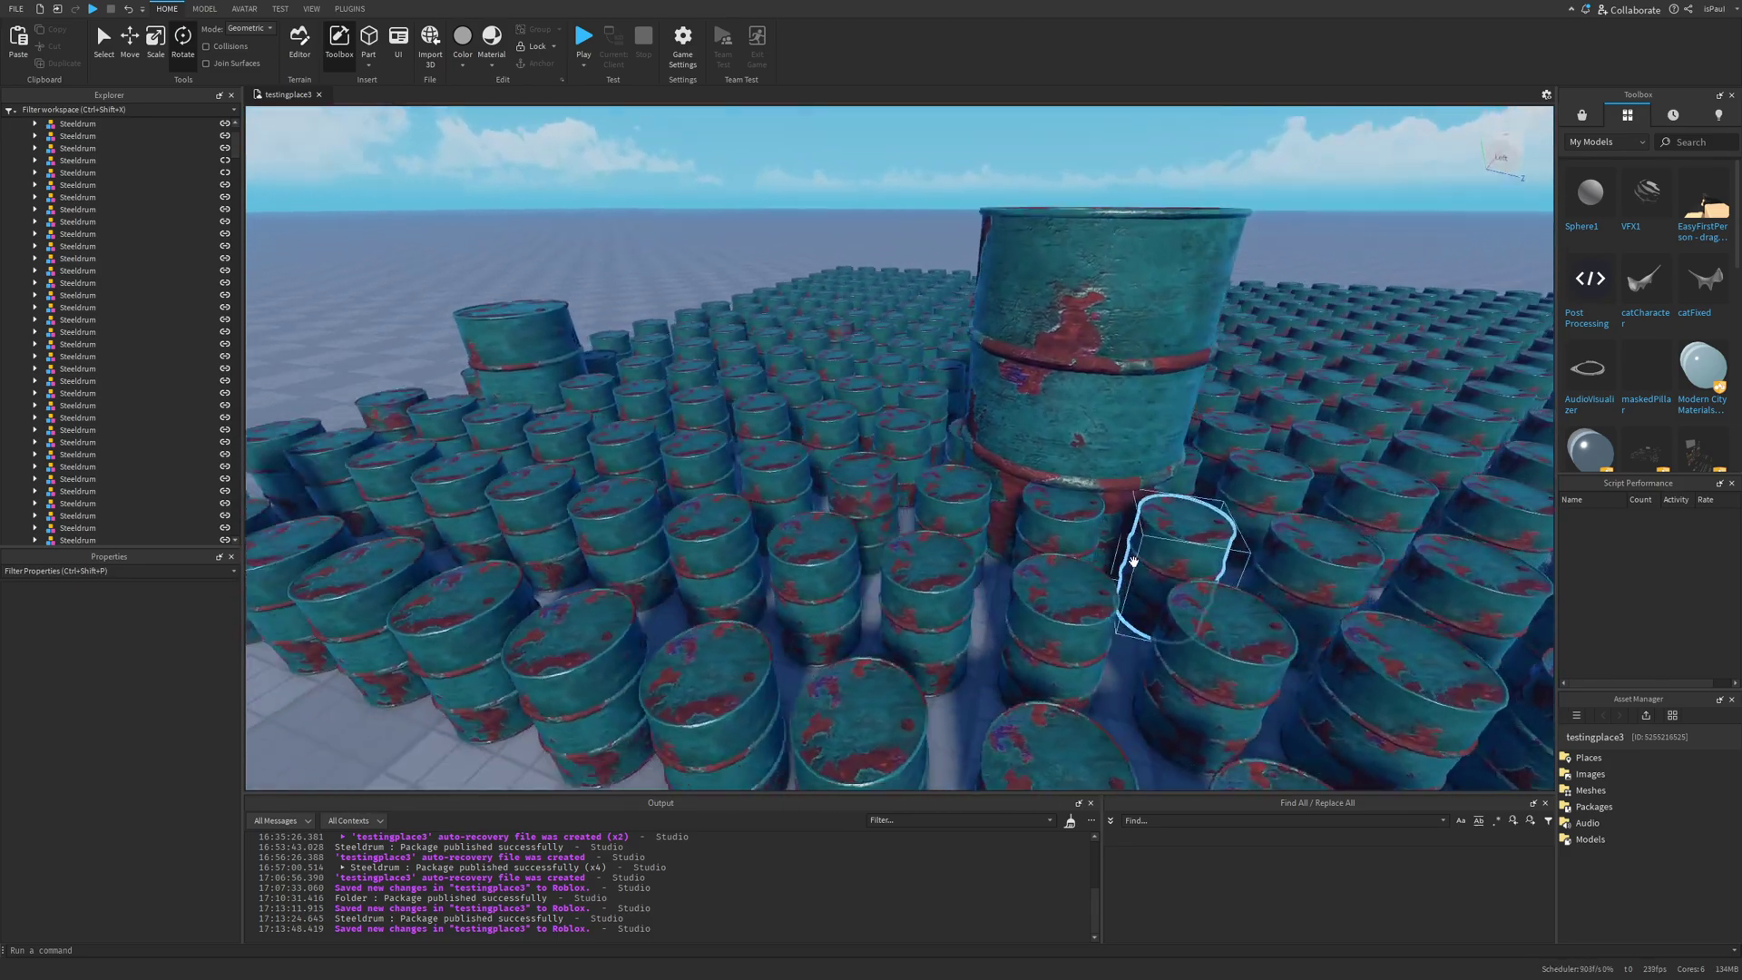
scroll(1133, 561, down, 8)
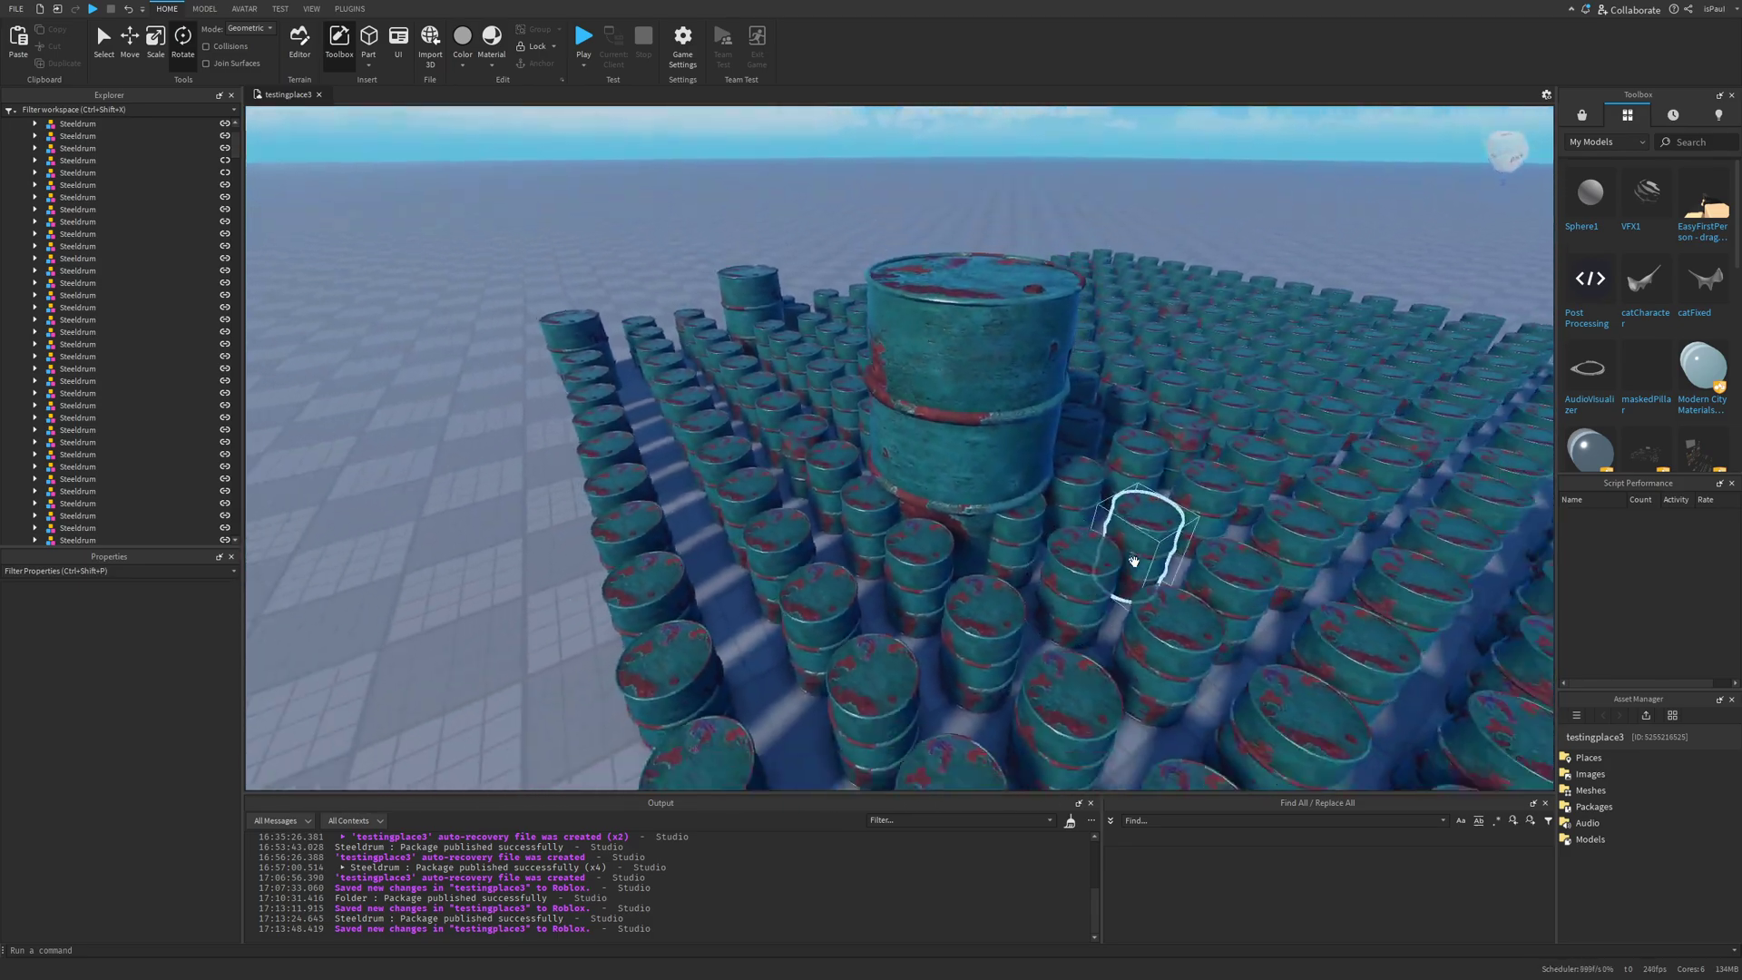
right_drag(1133, 561, 1026, 536)
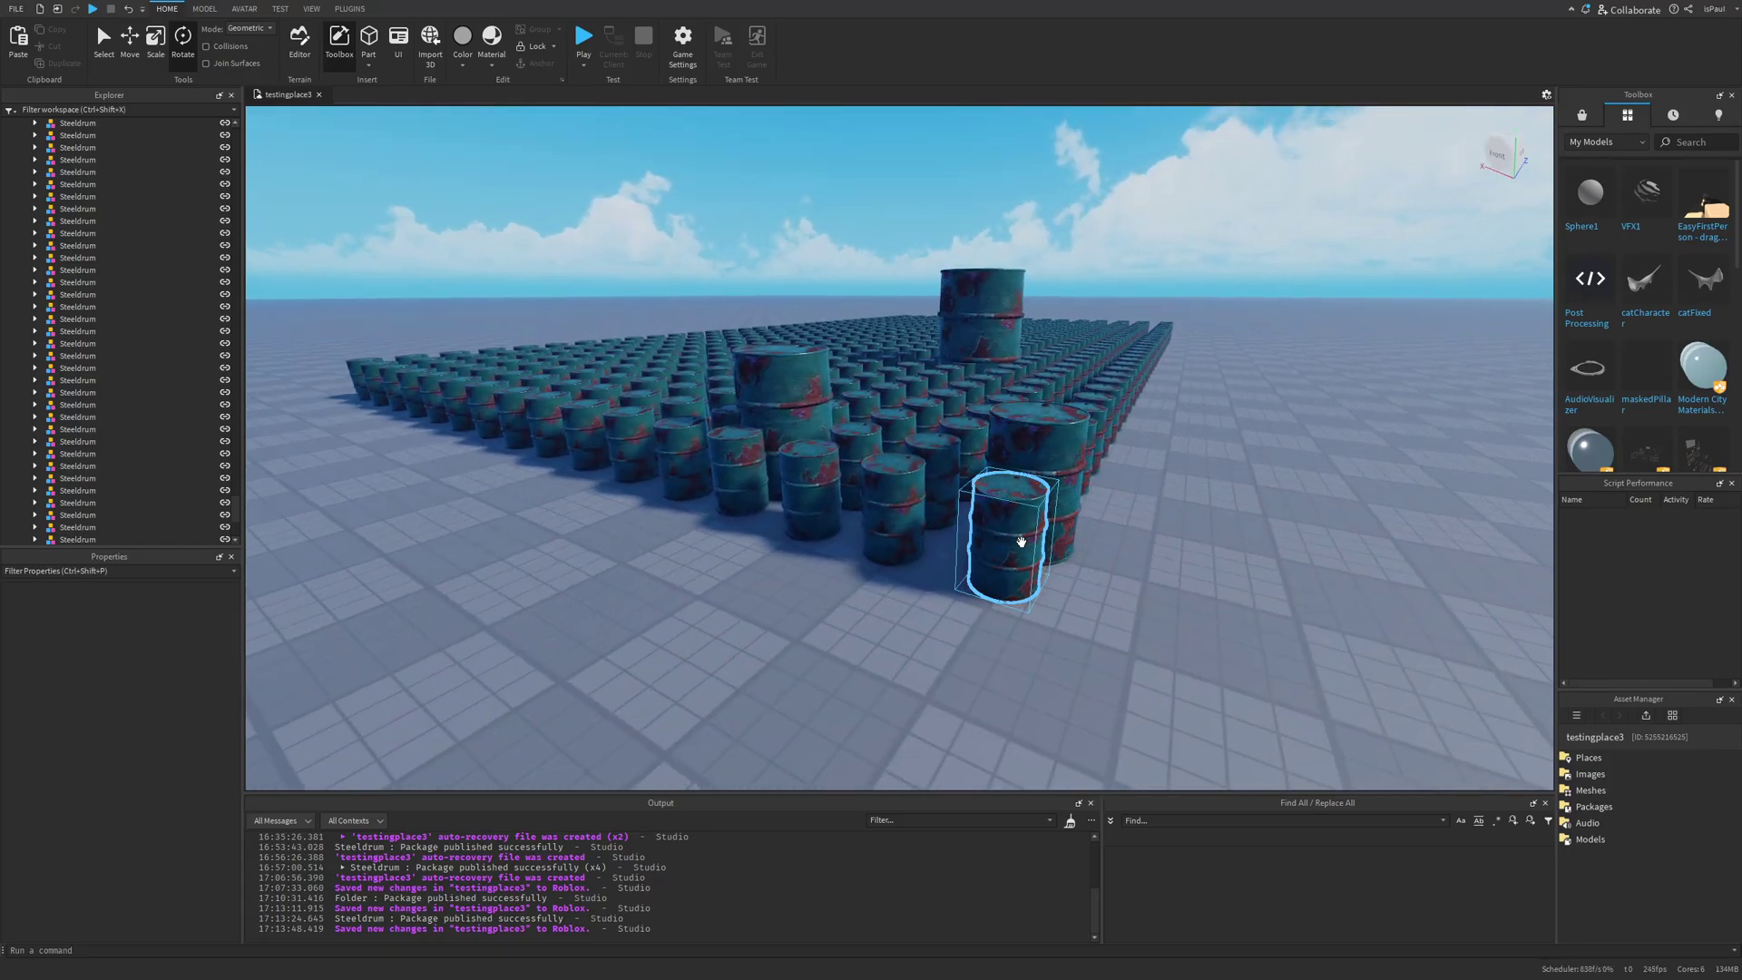
click(1020, 542)
scroll(55, 409, down, 4)
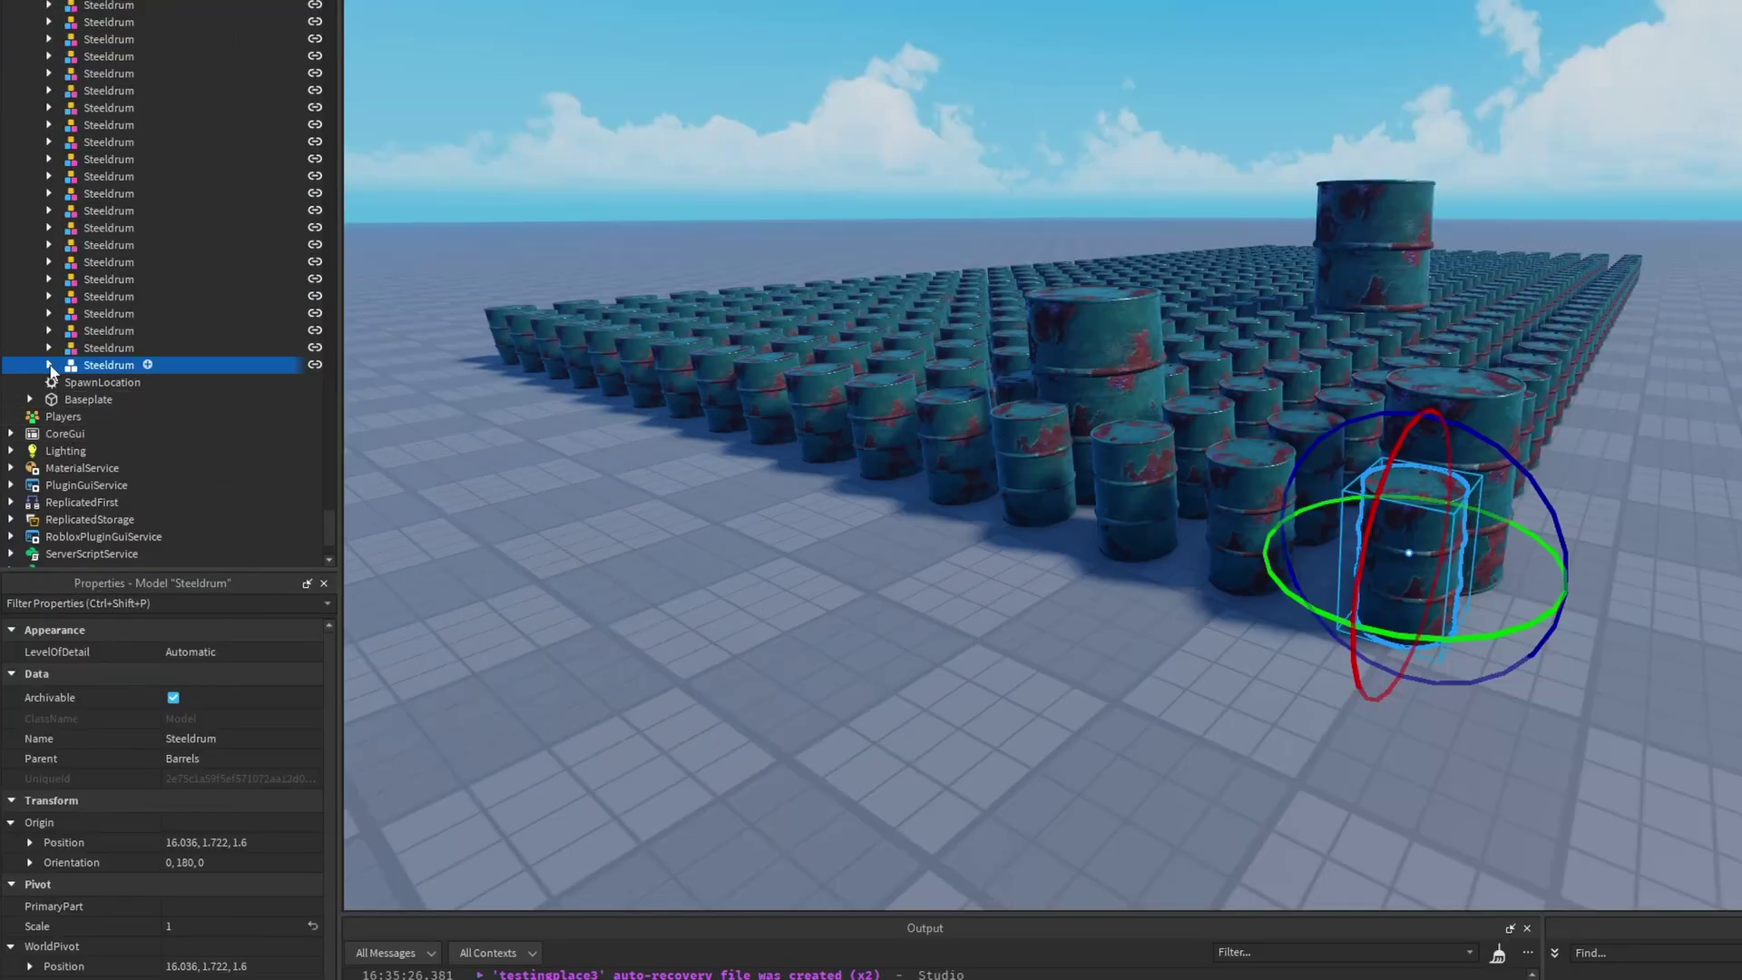
click(35, 400)
click(69, 426)
key(ctrl+3)
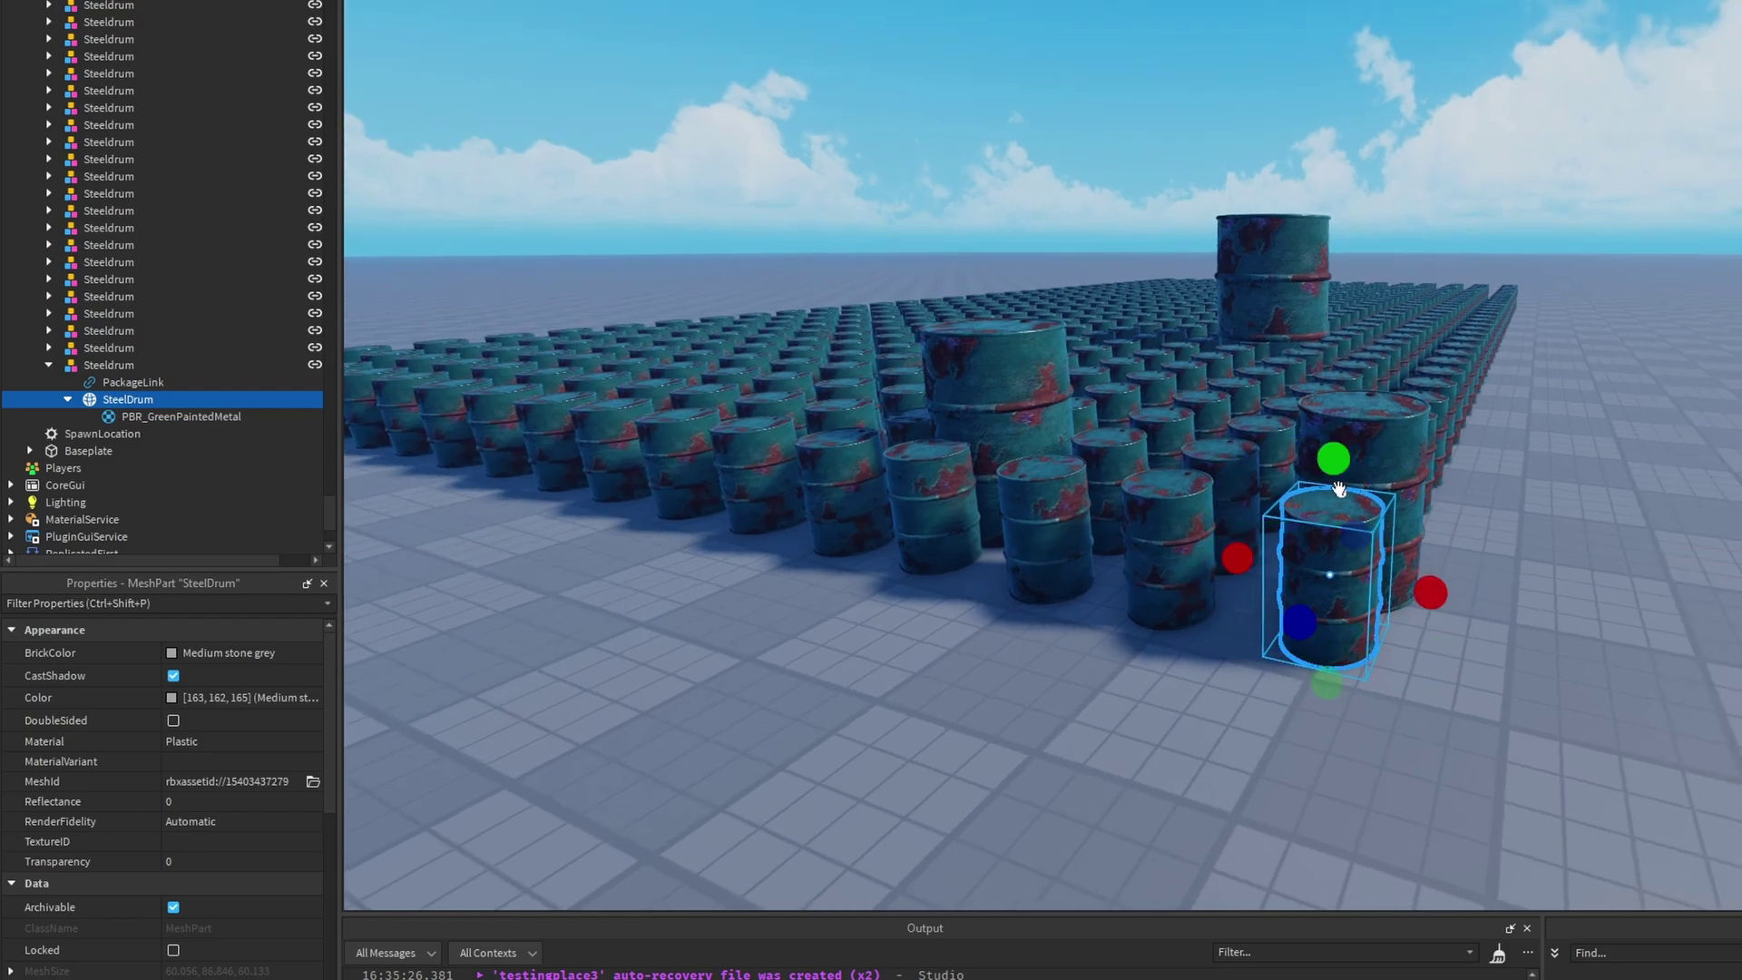
drag(1333, 459, 1325, 289)
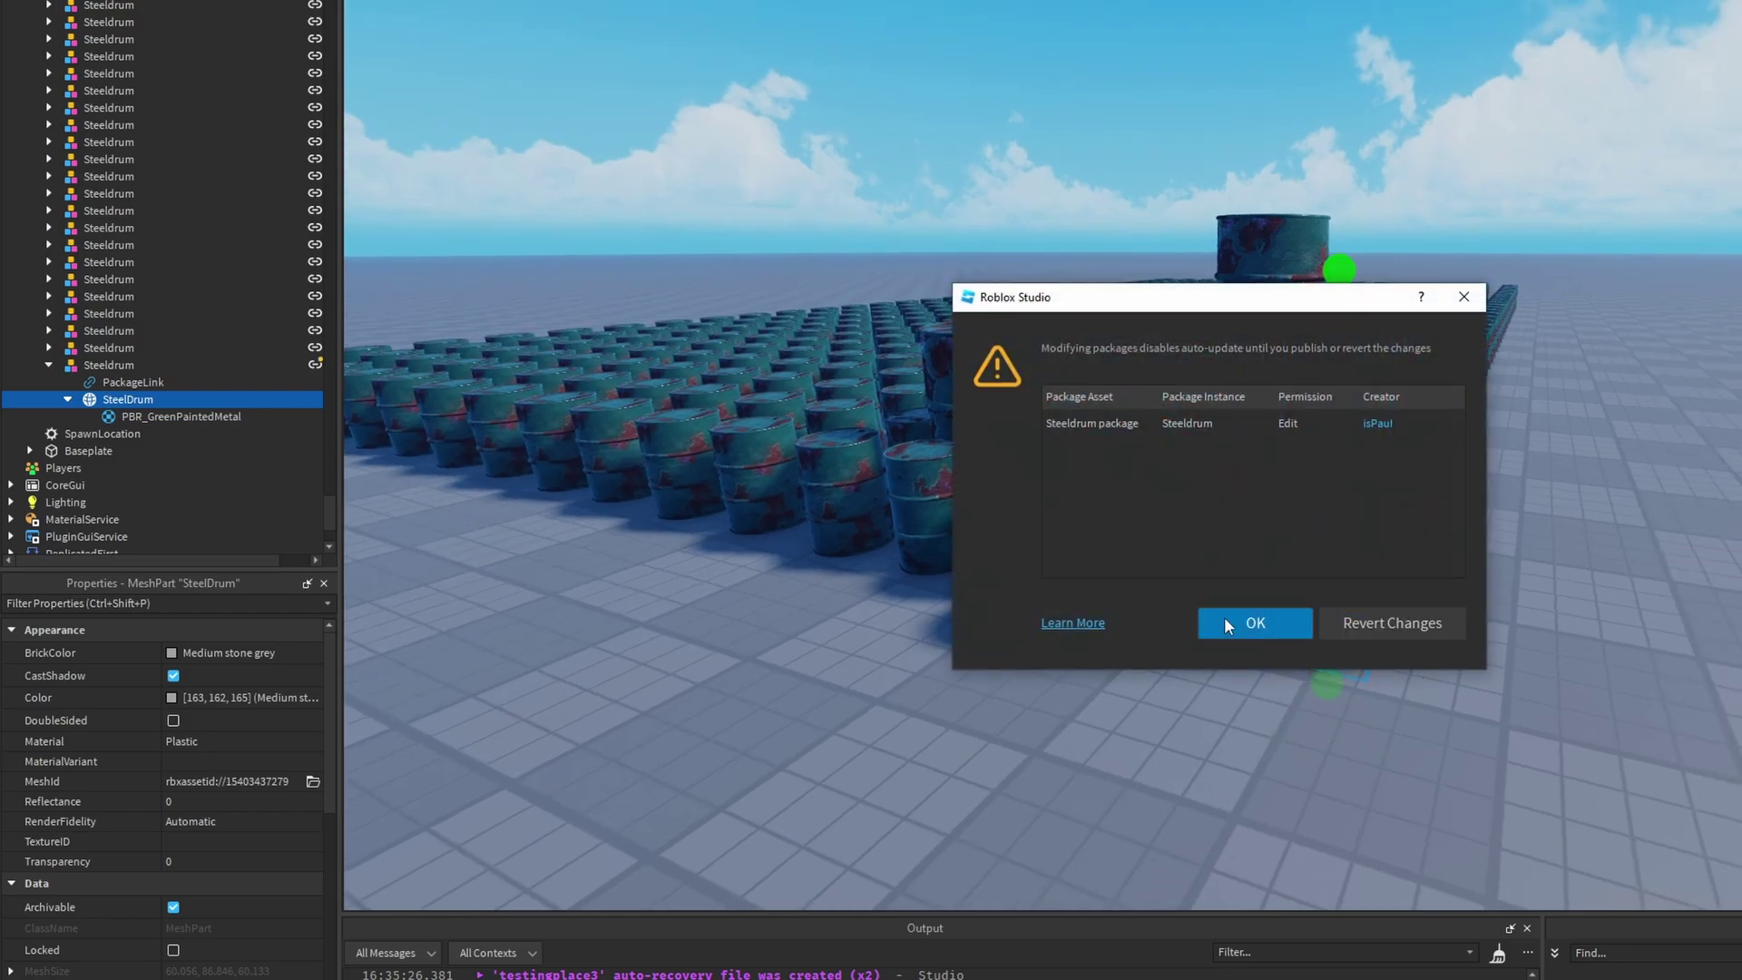
click(1222, 616)
right_click(107, 365)
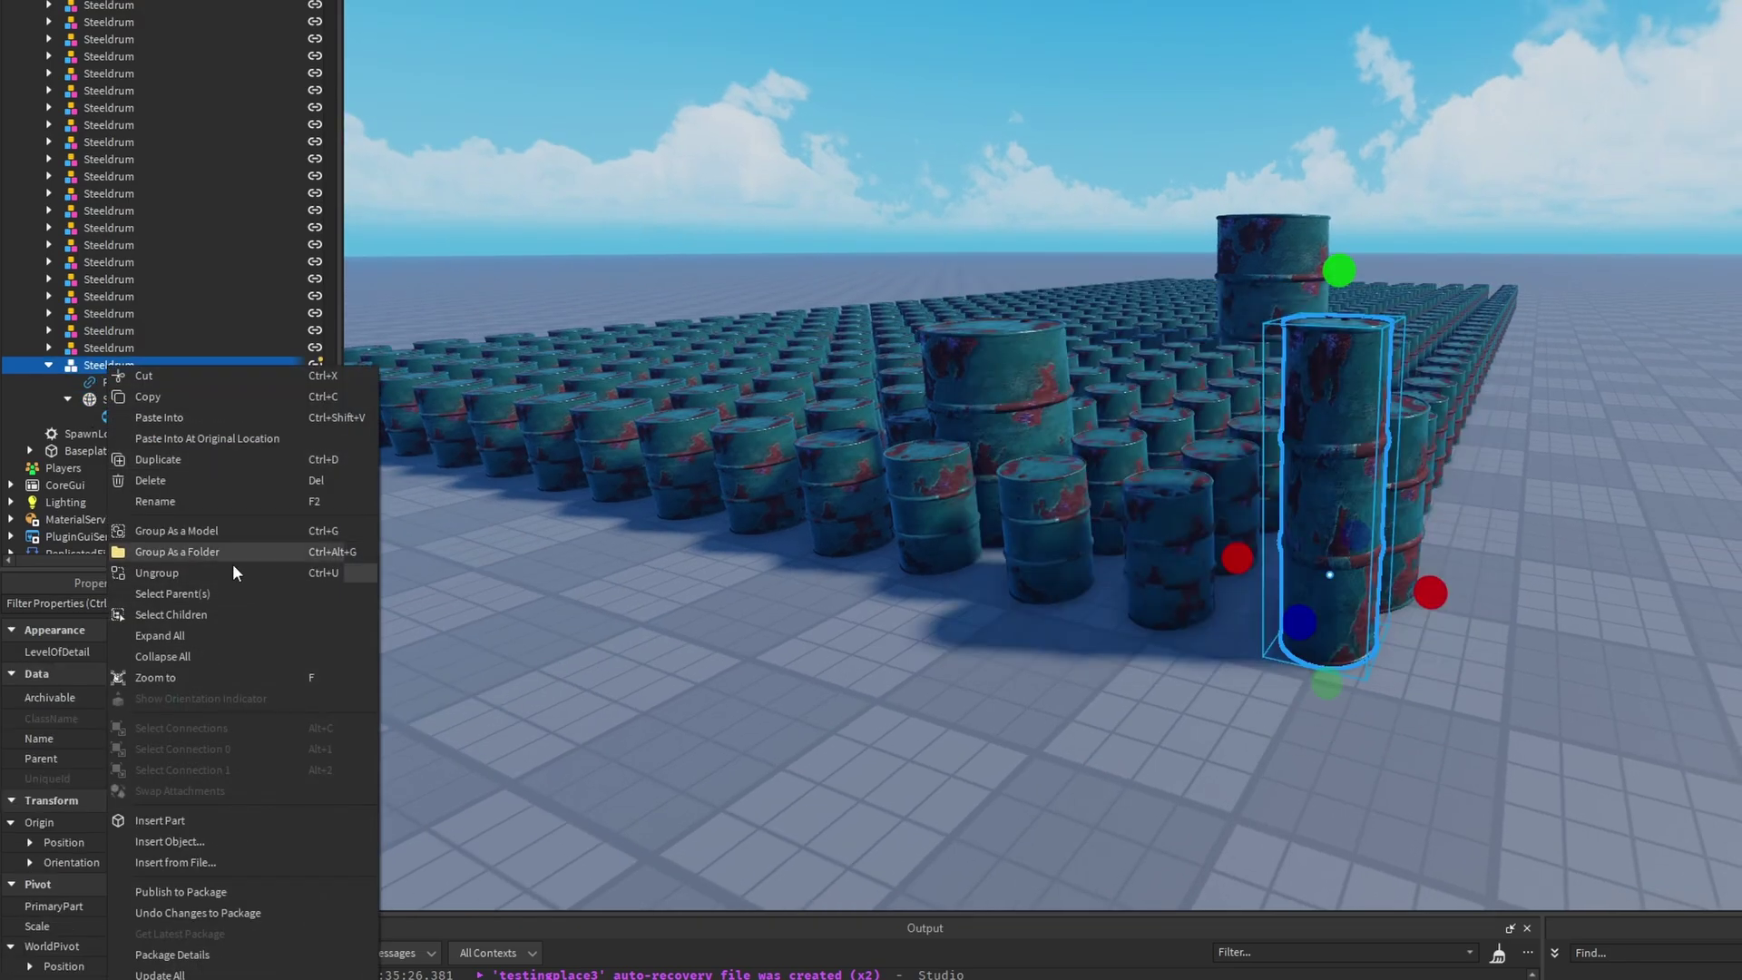
click(236, 892)
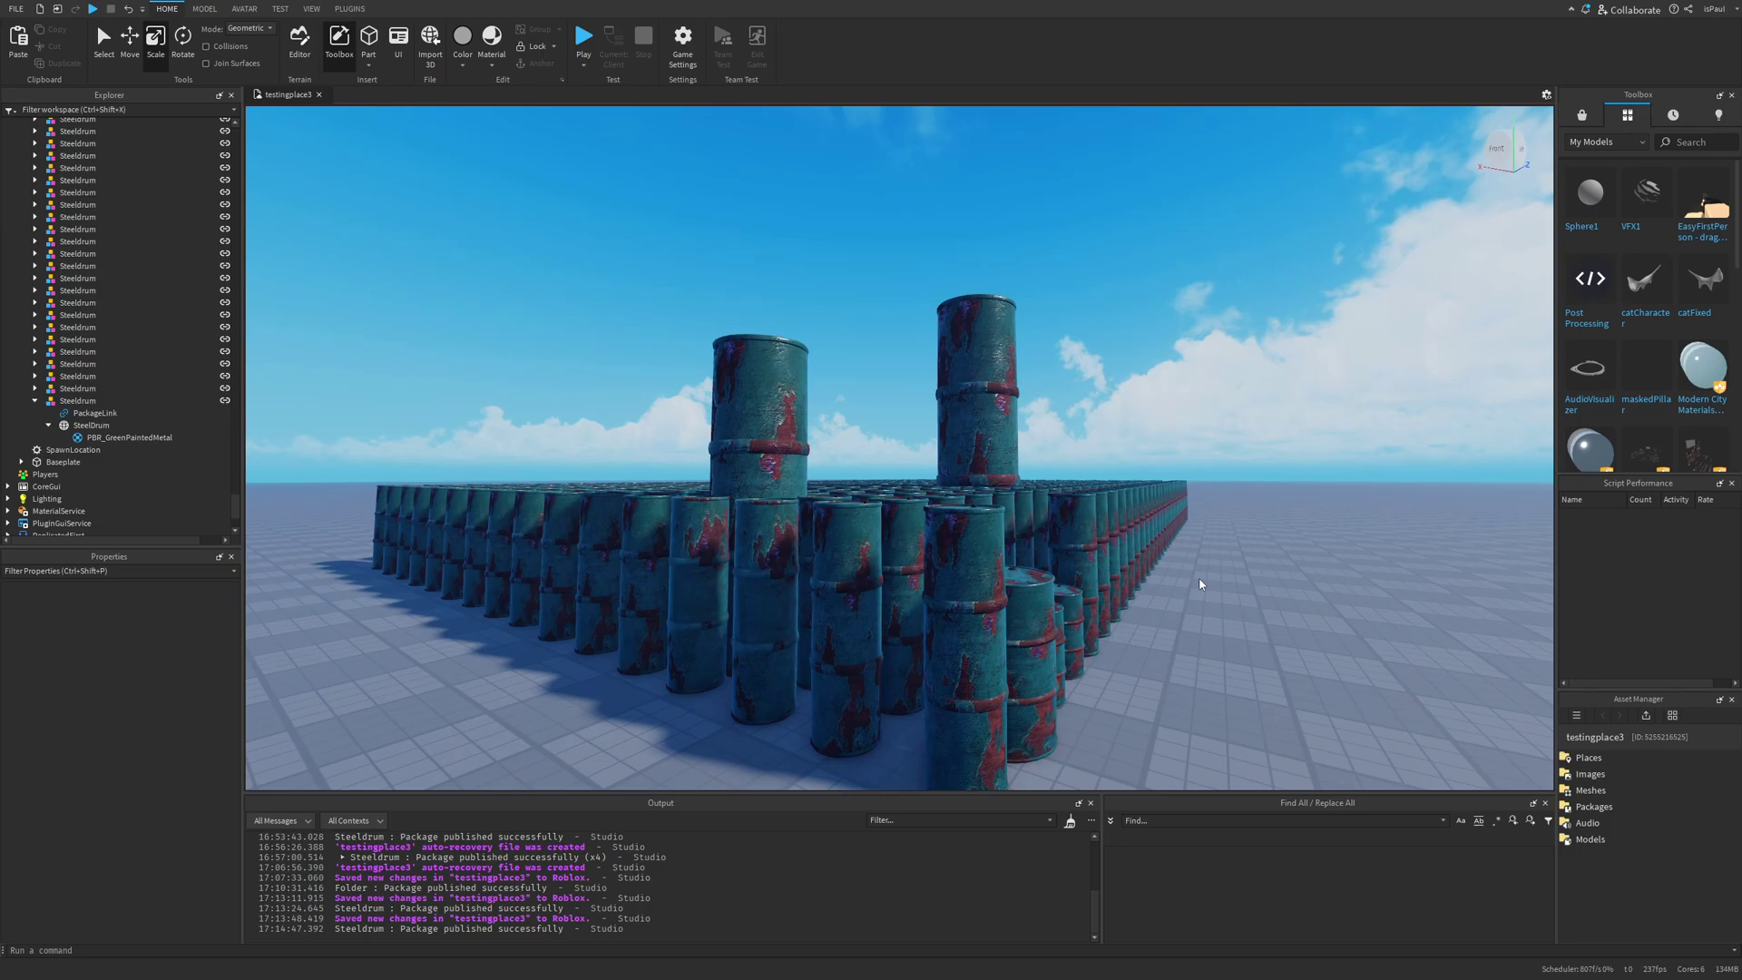
- Inspect the stretched shape across the regular and enlarged Steeldrums around the front corner of the array
scroll(1199, 583, up, 2)
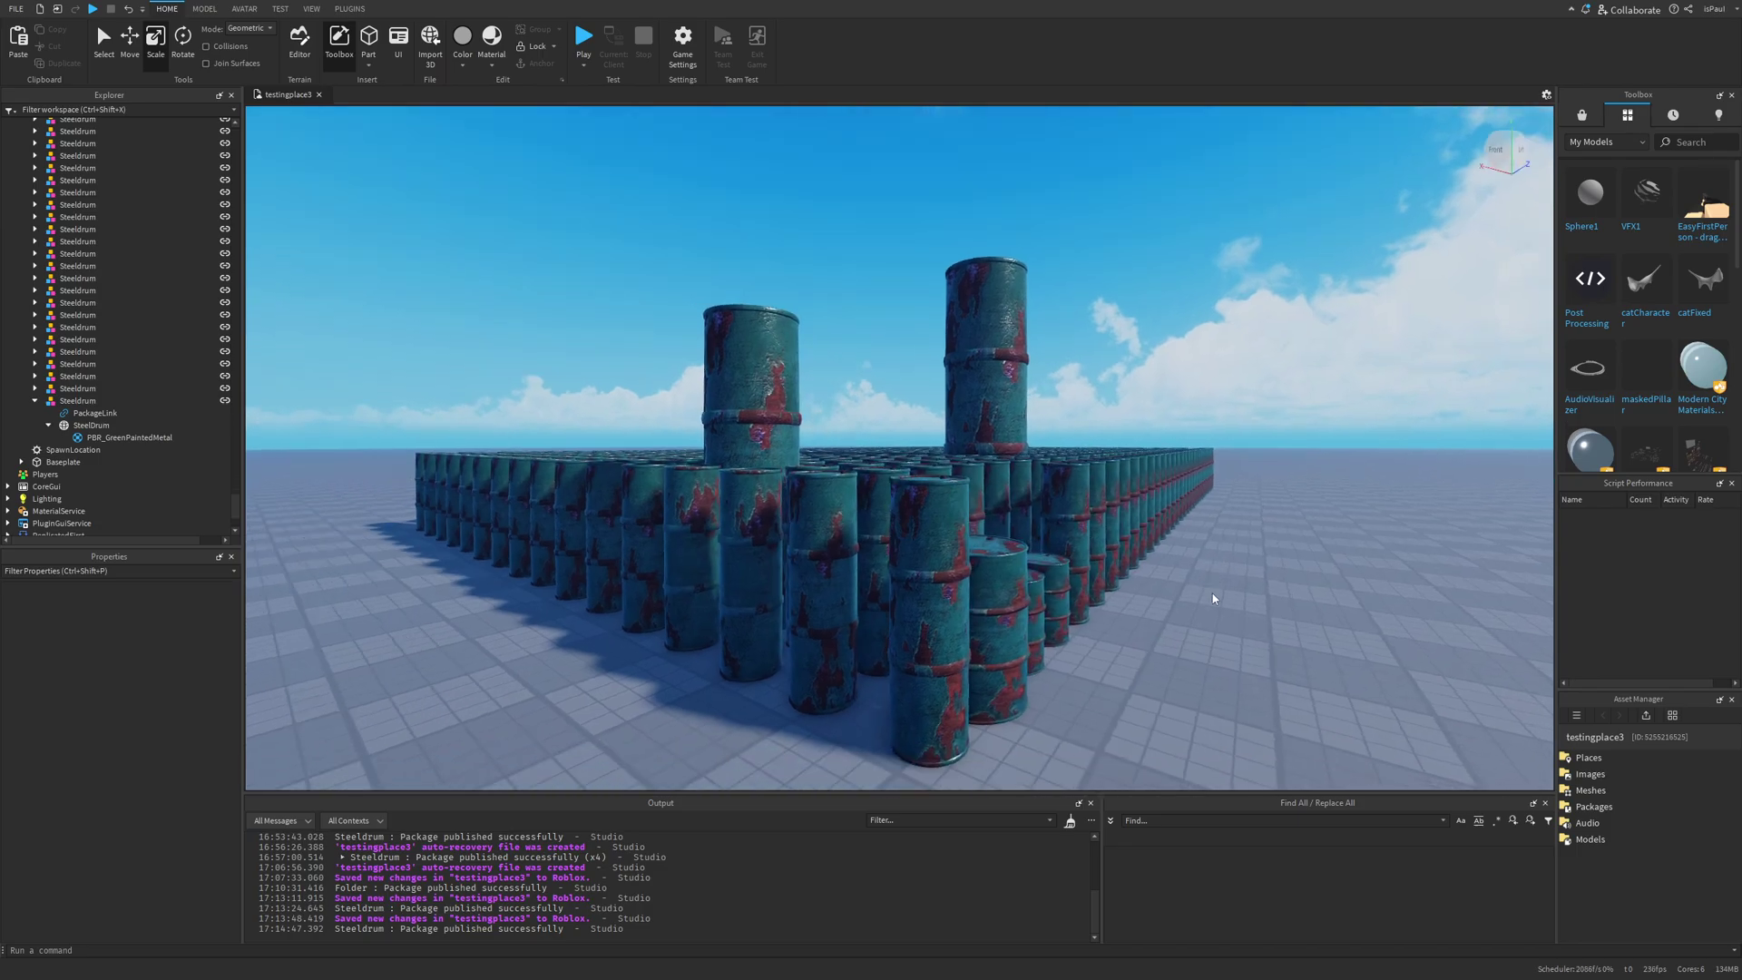
right_drag(1217, 595, 1003, 517)
scroll(1002, 517, down, 3)
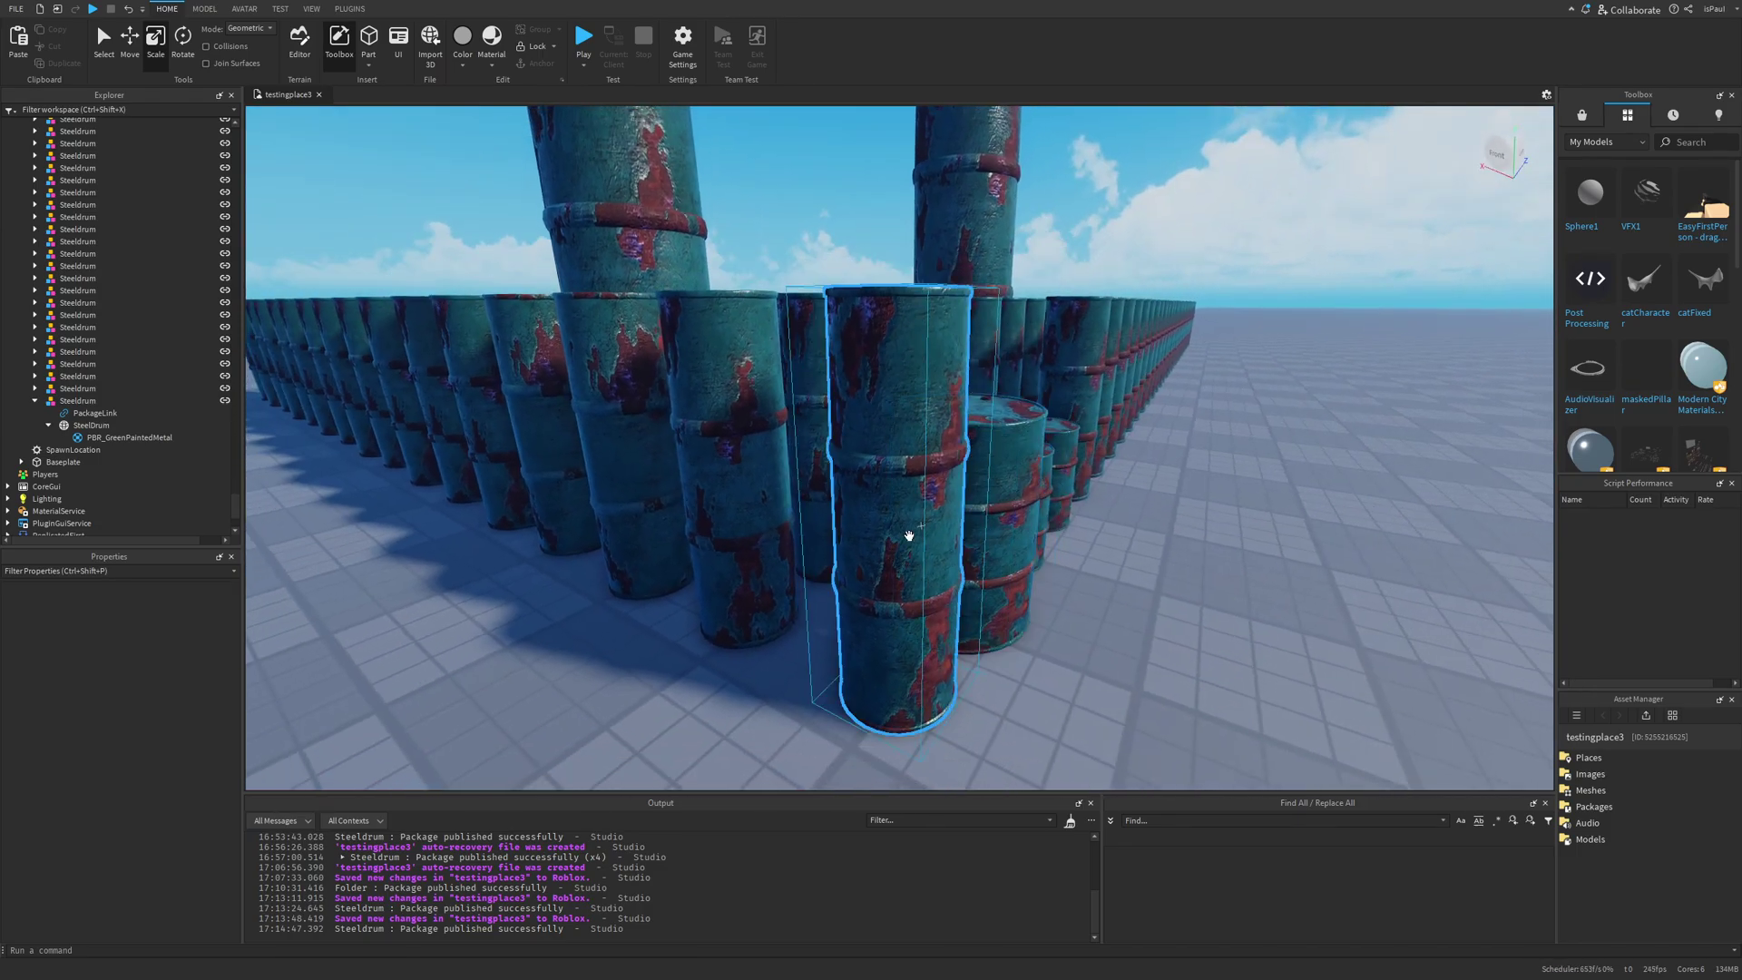
click(1007, 619)
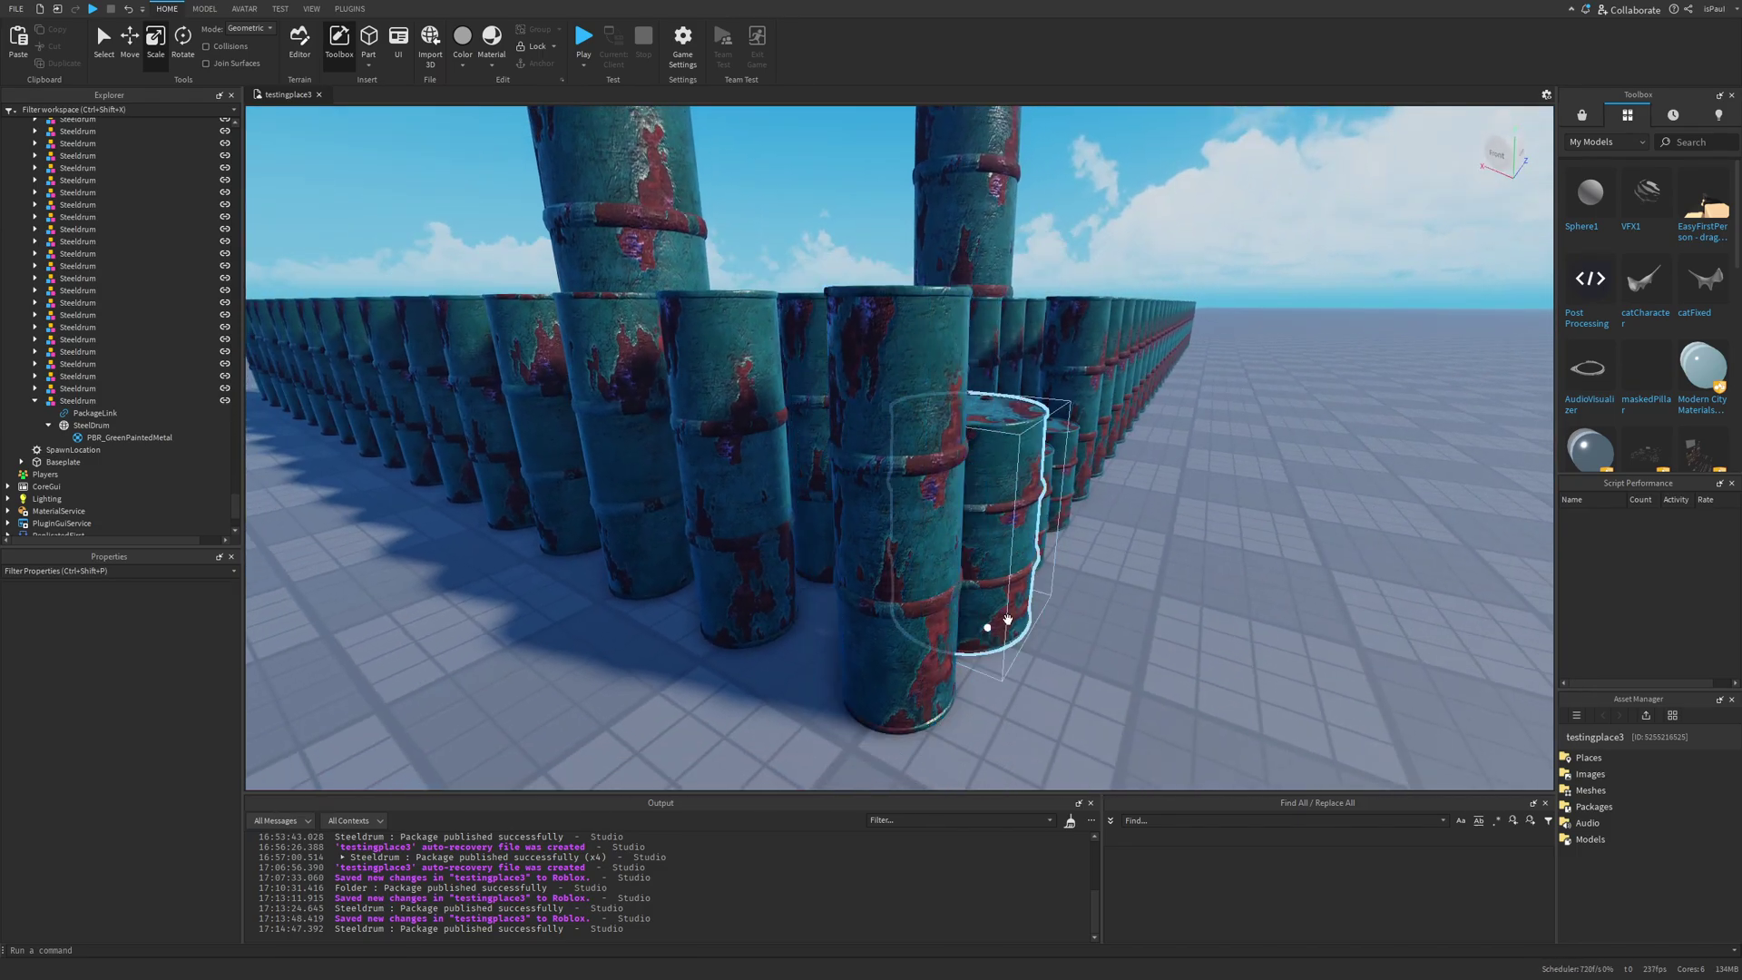
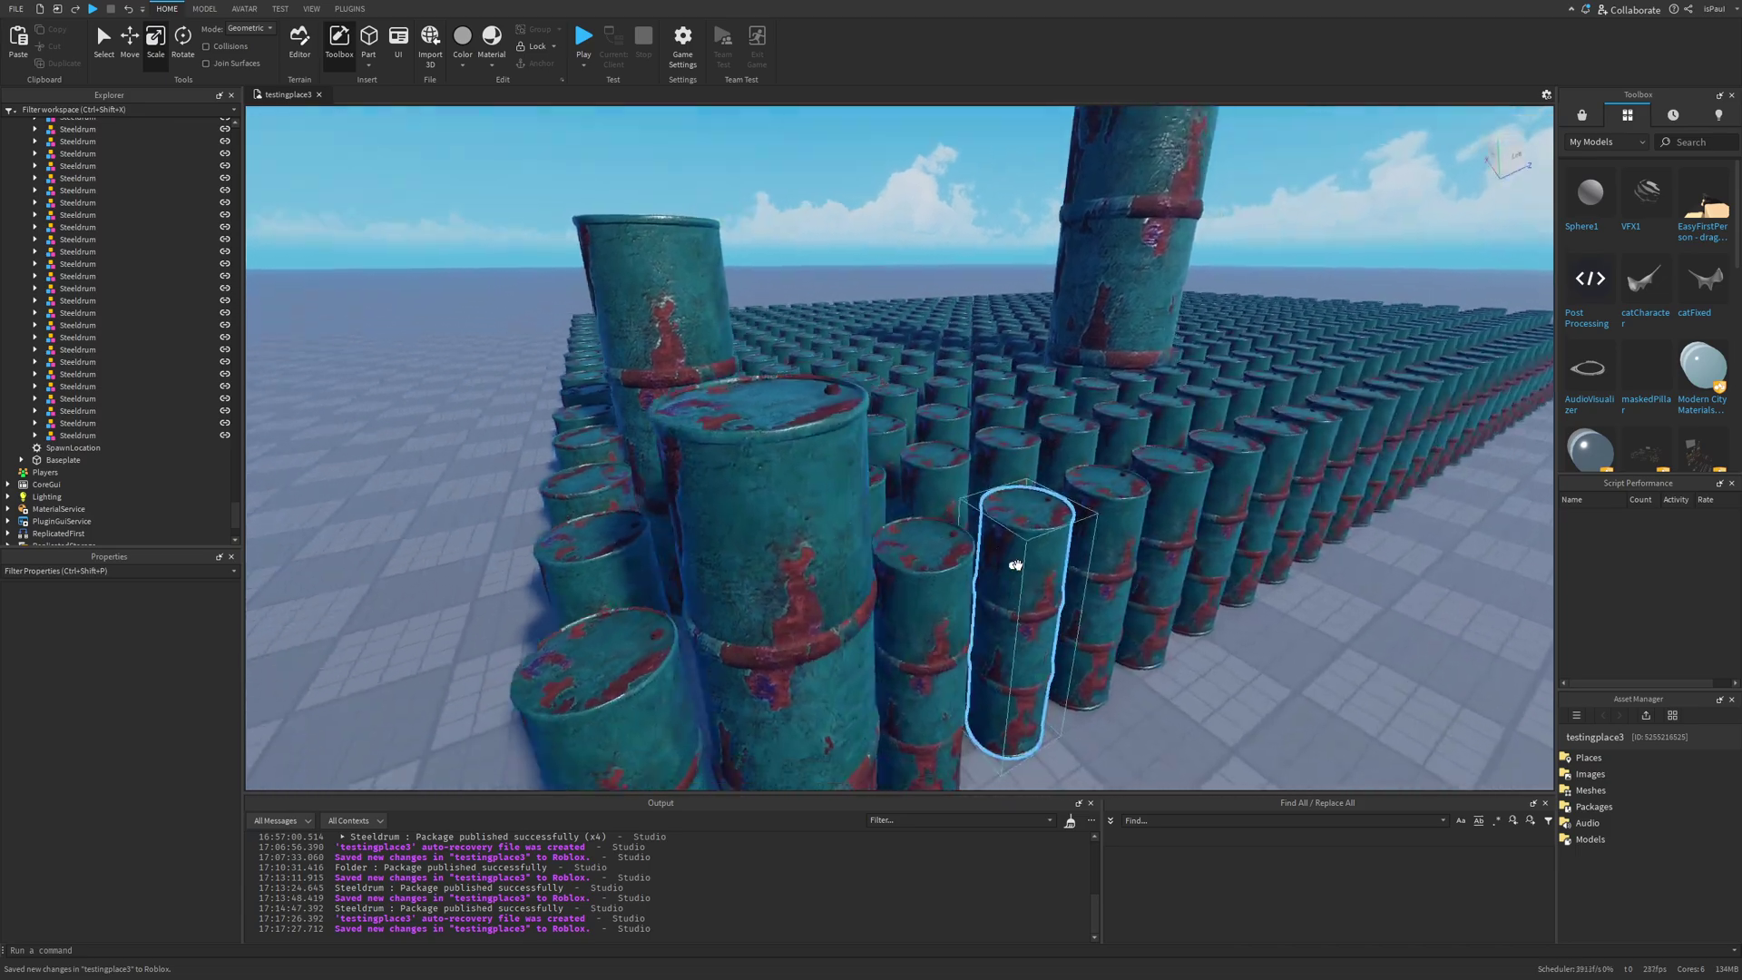
scroll(1124, 583, up, 4)
scroll(1123, 587, up, 2)
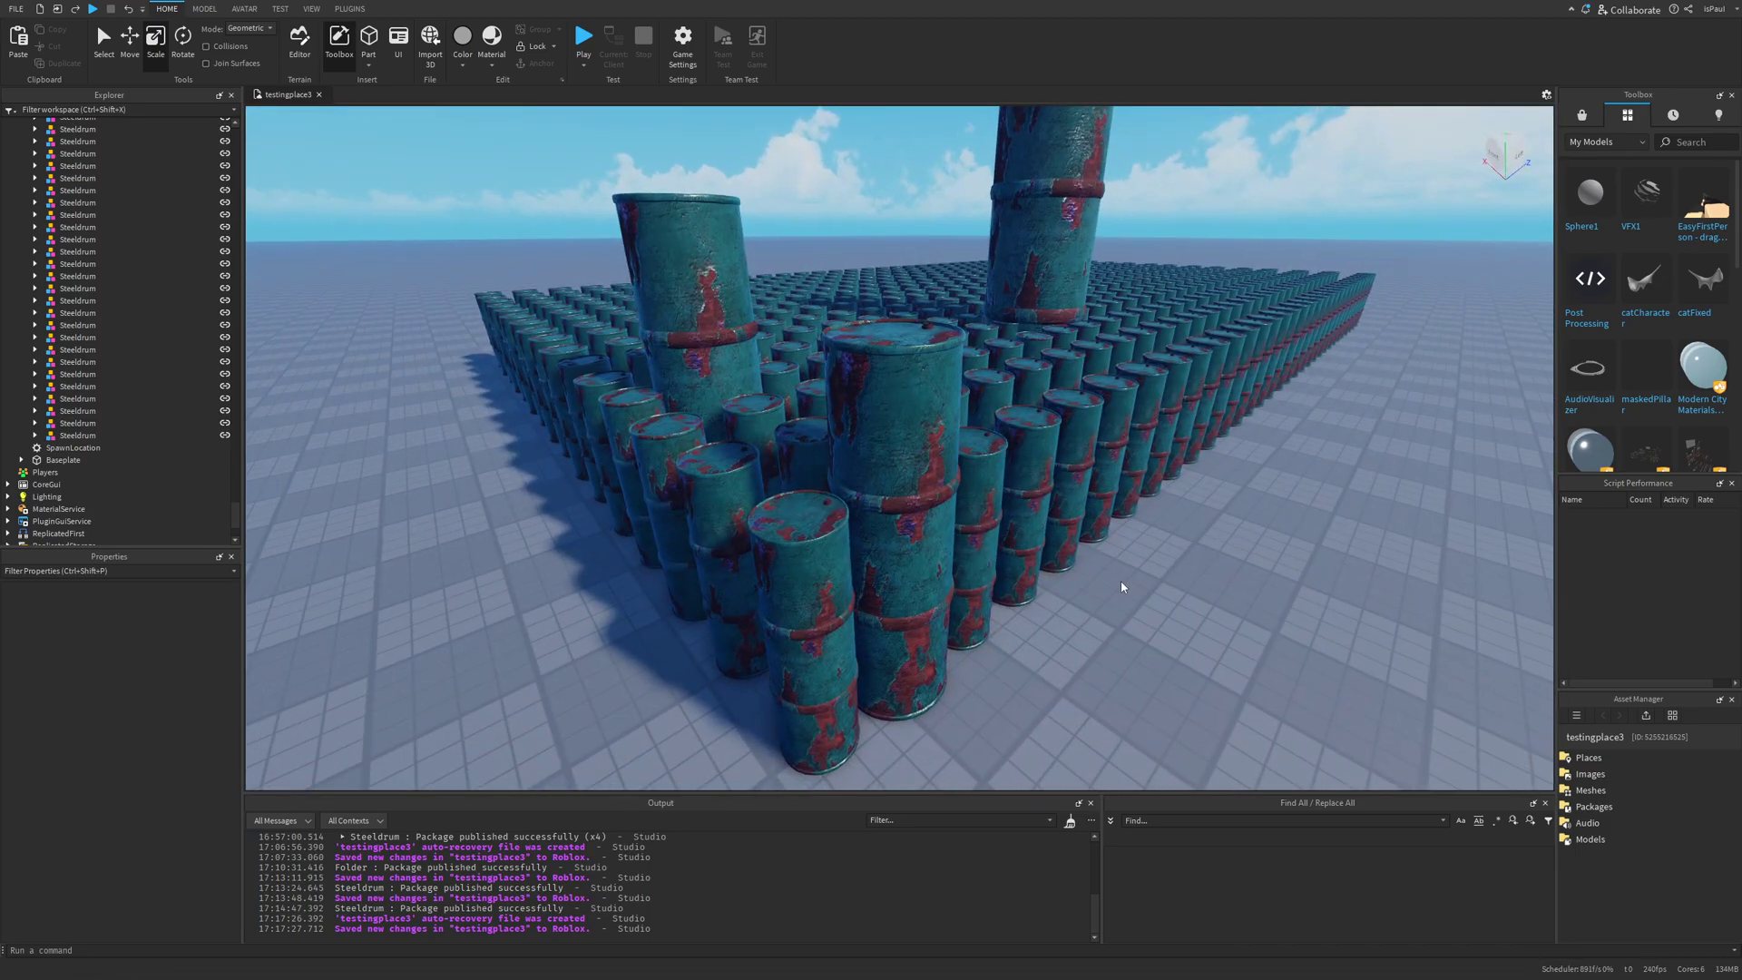
- In the corner Steeldrum's package details, share the package with a friend's account at Edit permission and save the configuration
right_click(80, 436)
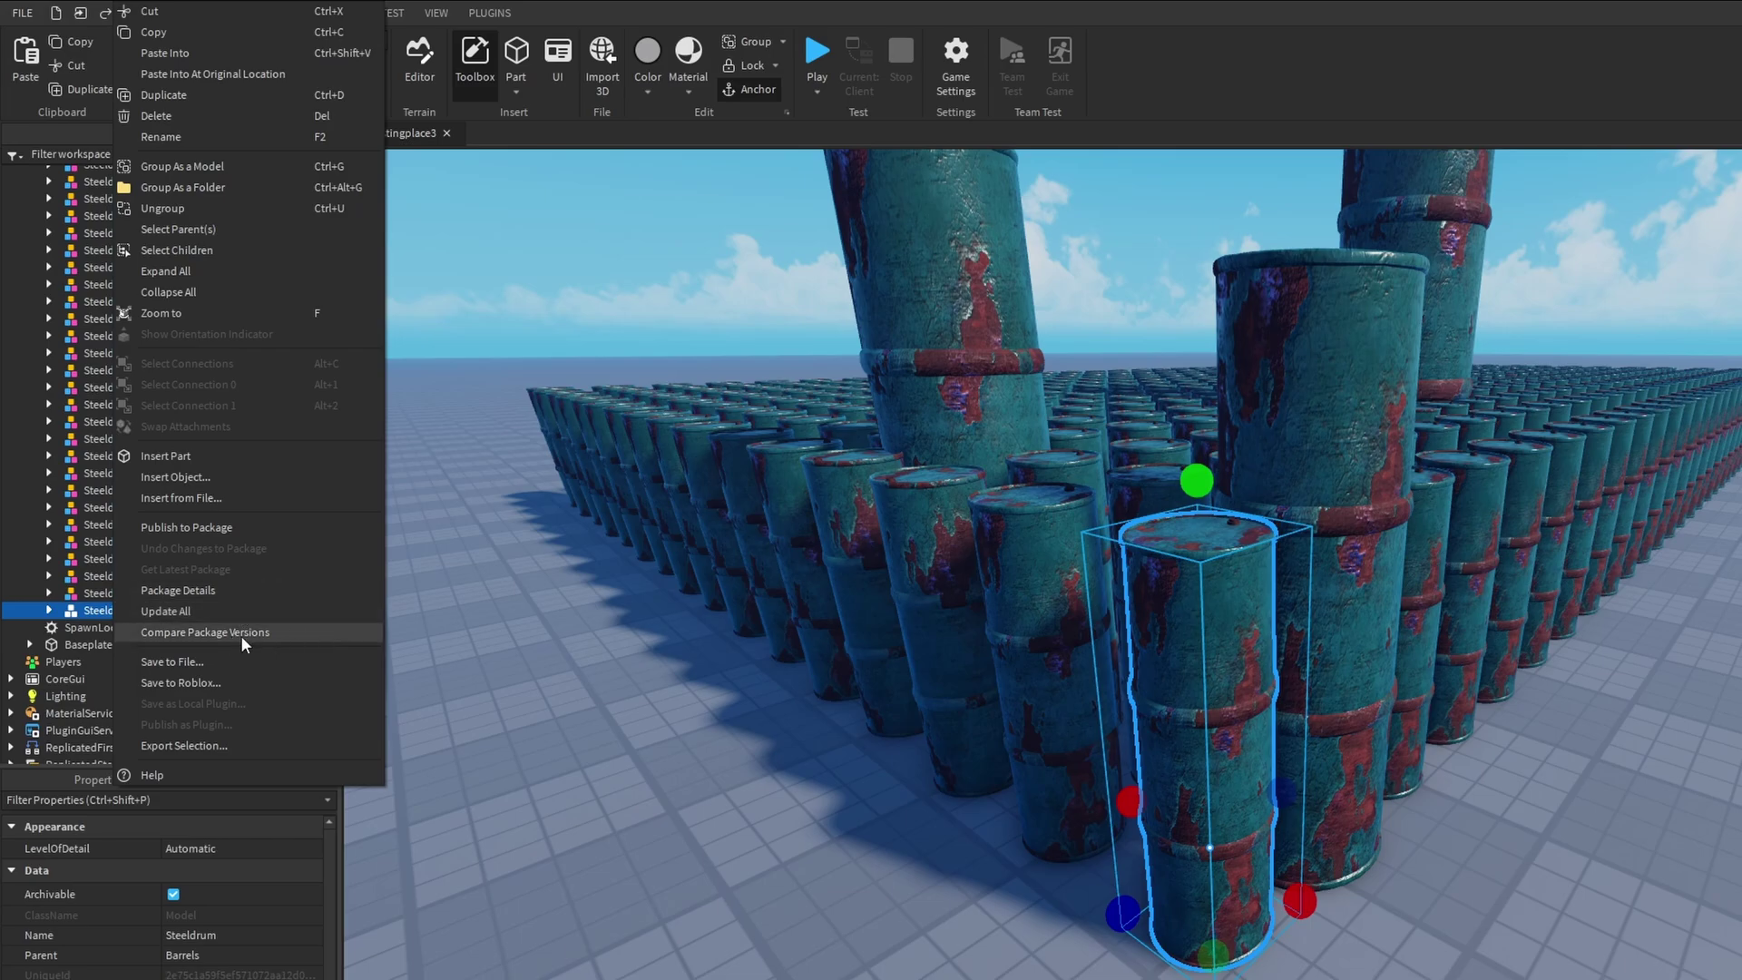
click(223, 589)
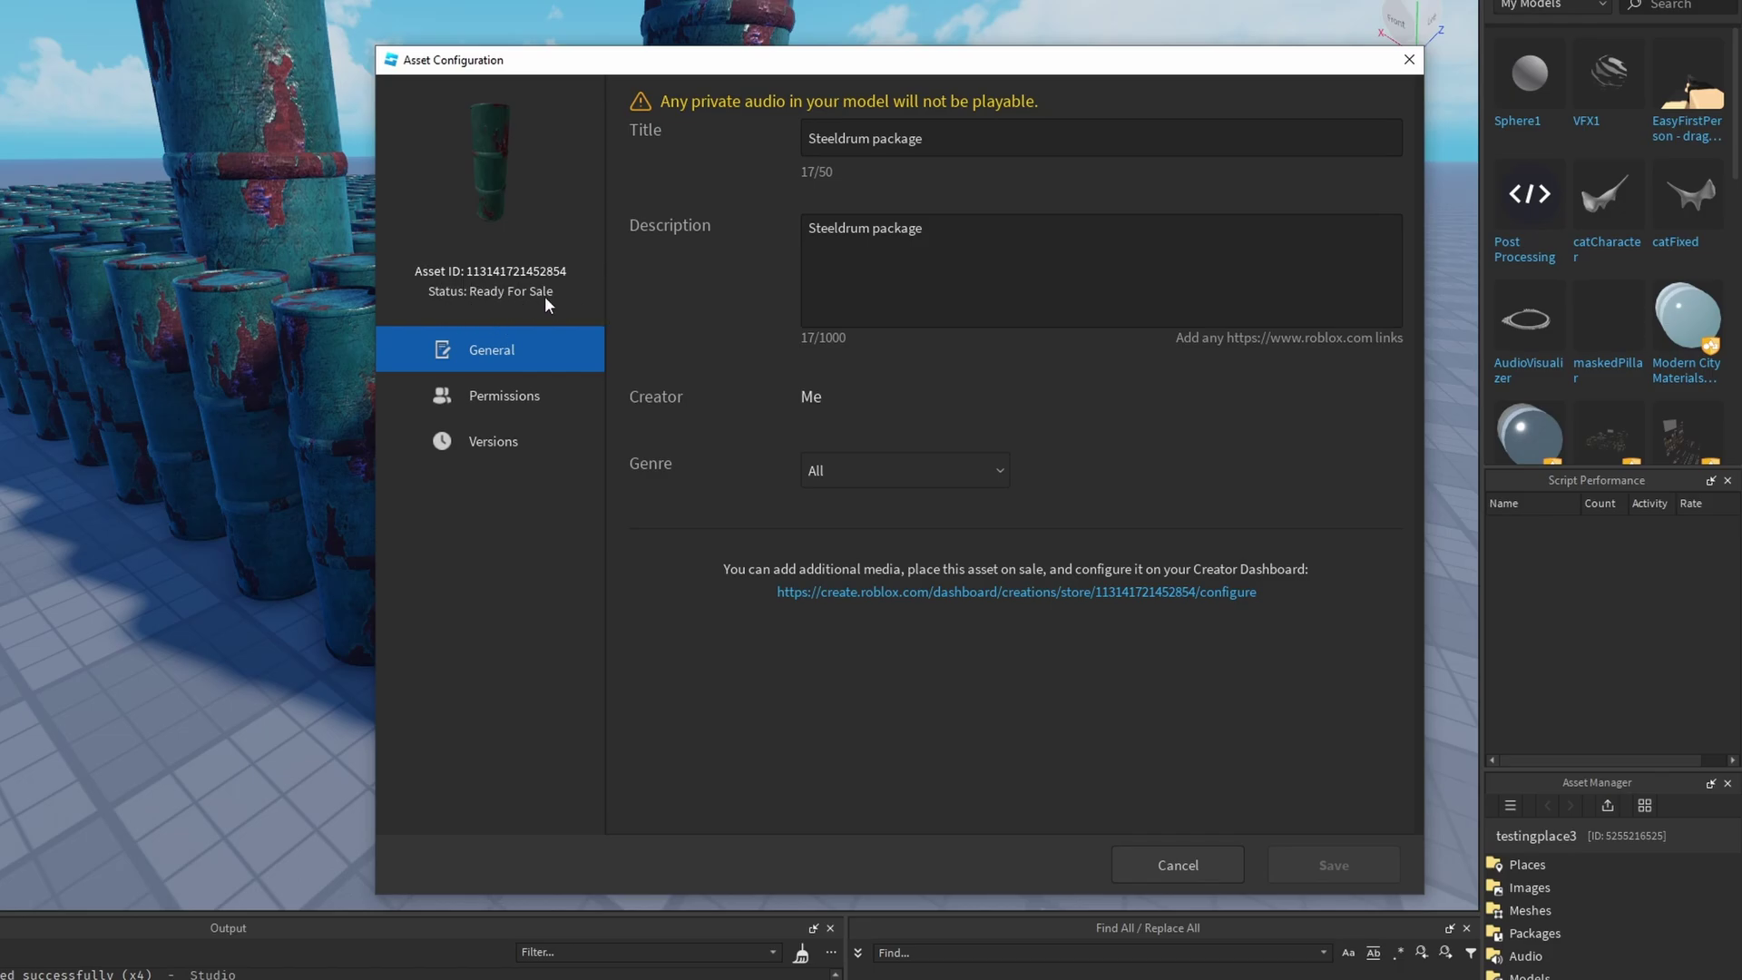
click(501, 397)
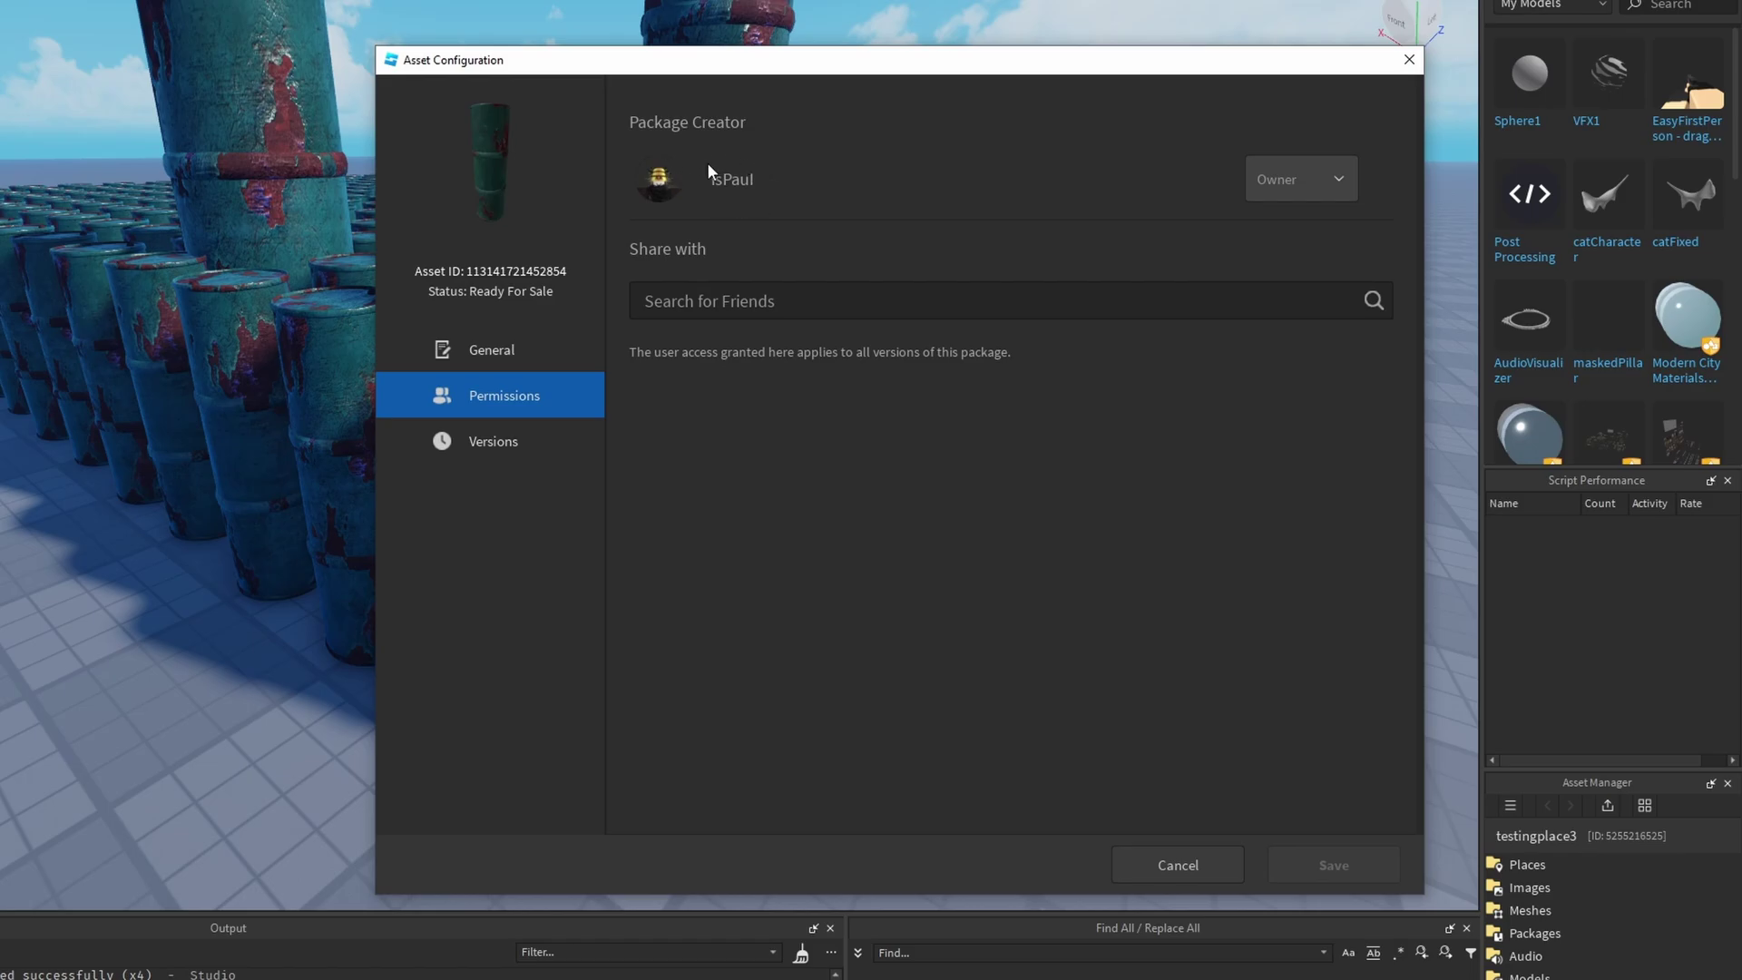
click(711, 298)
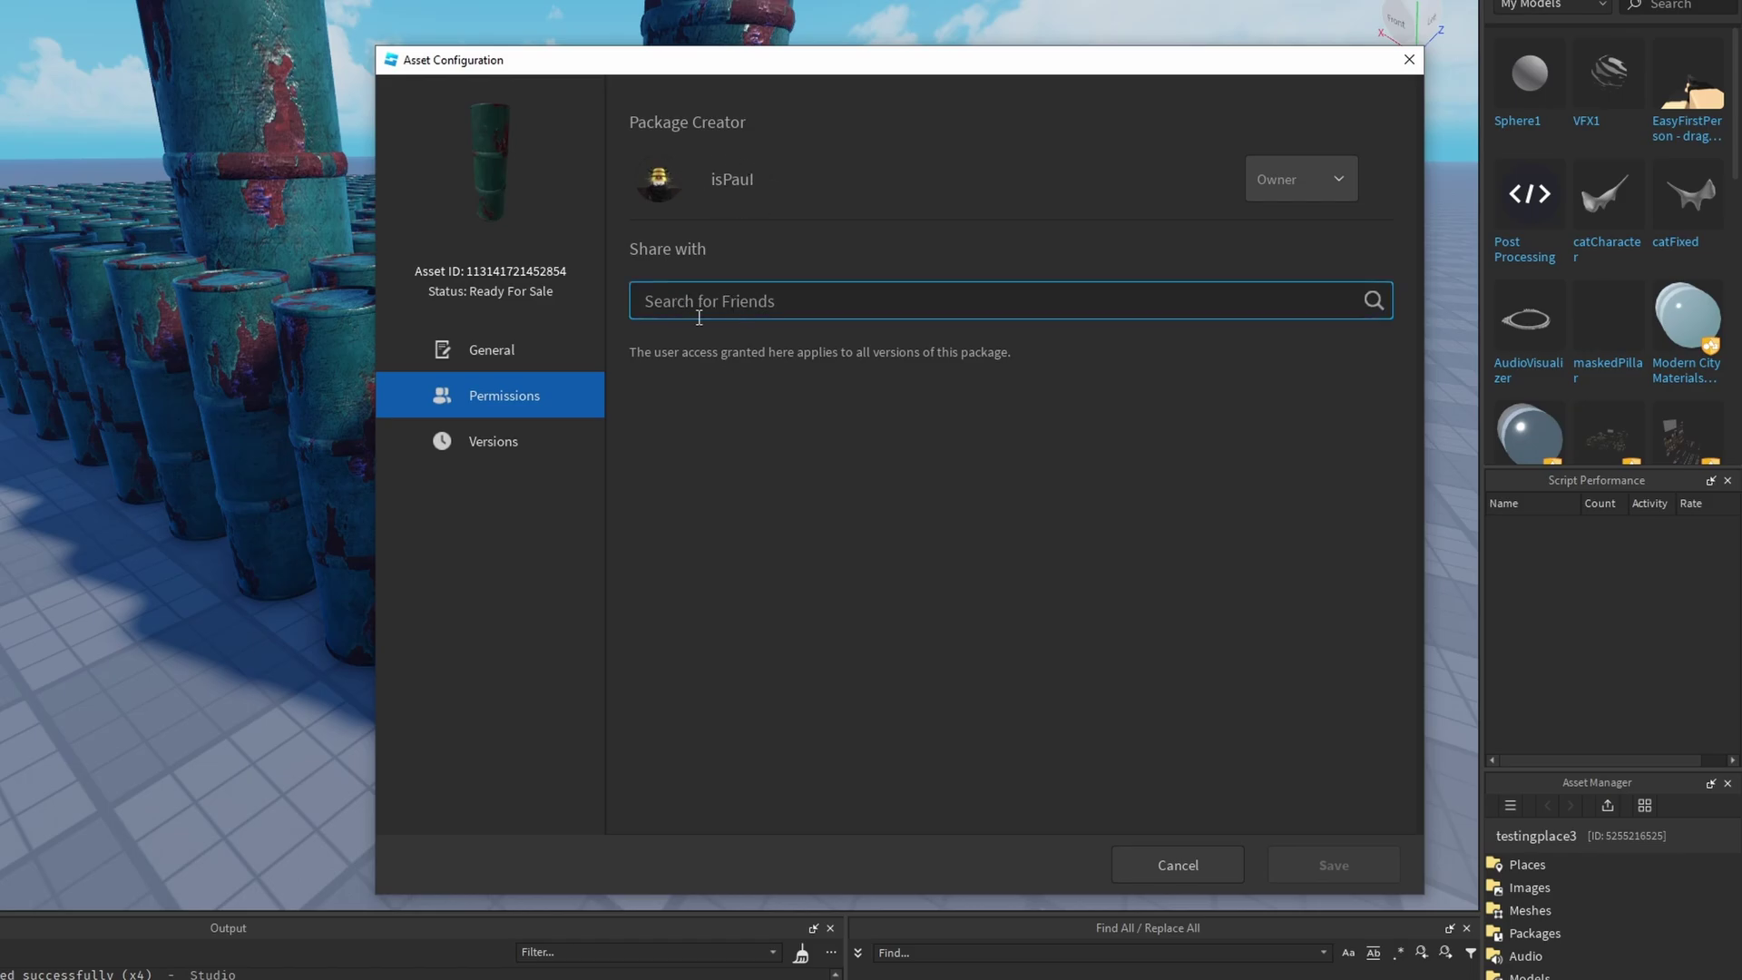
text(original)
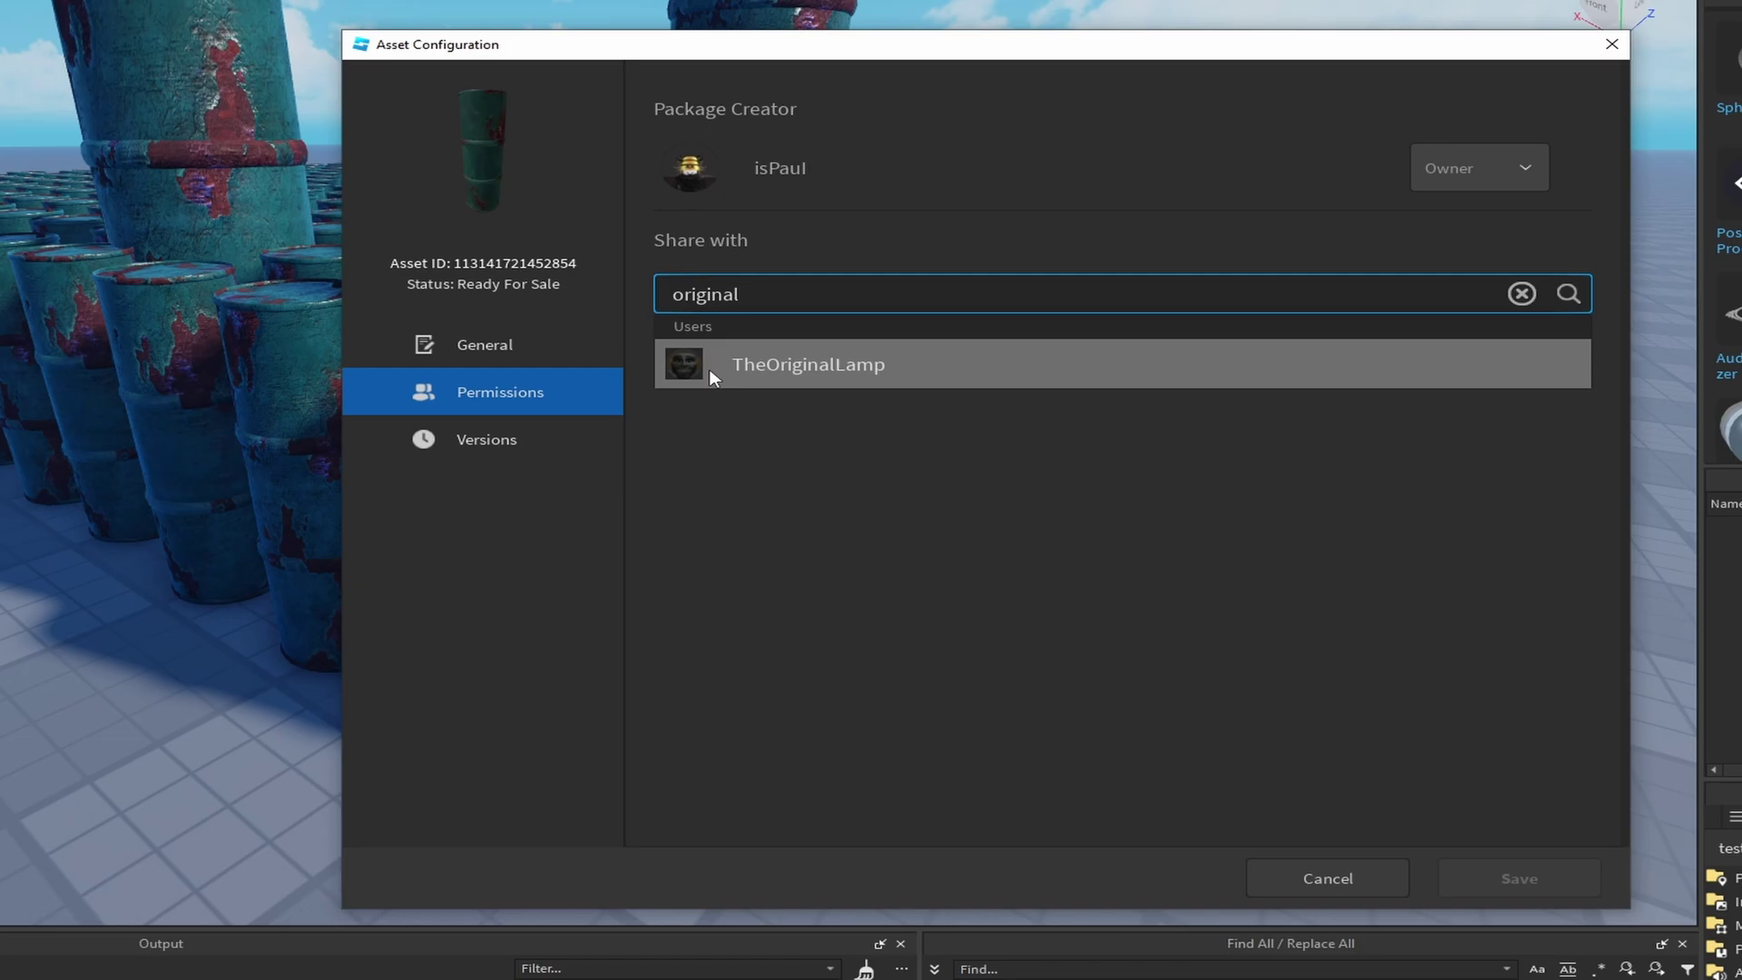
click(712, 377)
click(1288, 469)
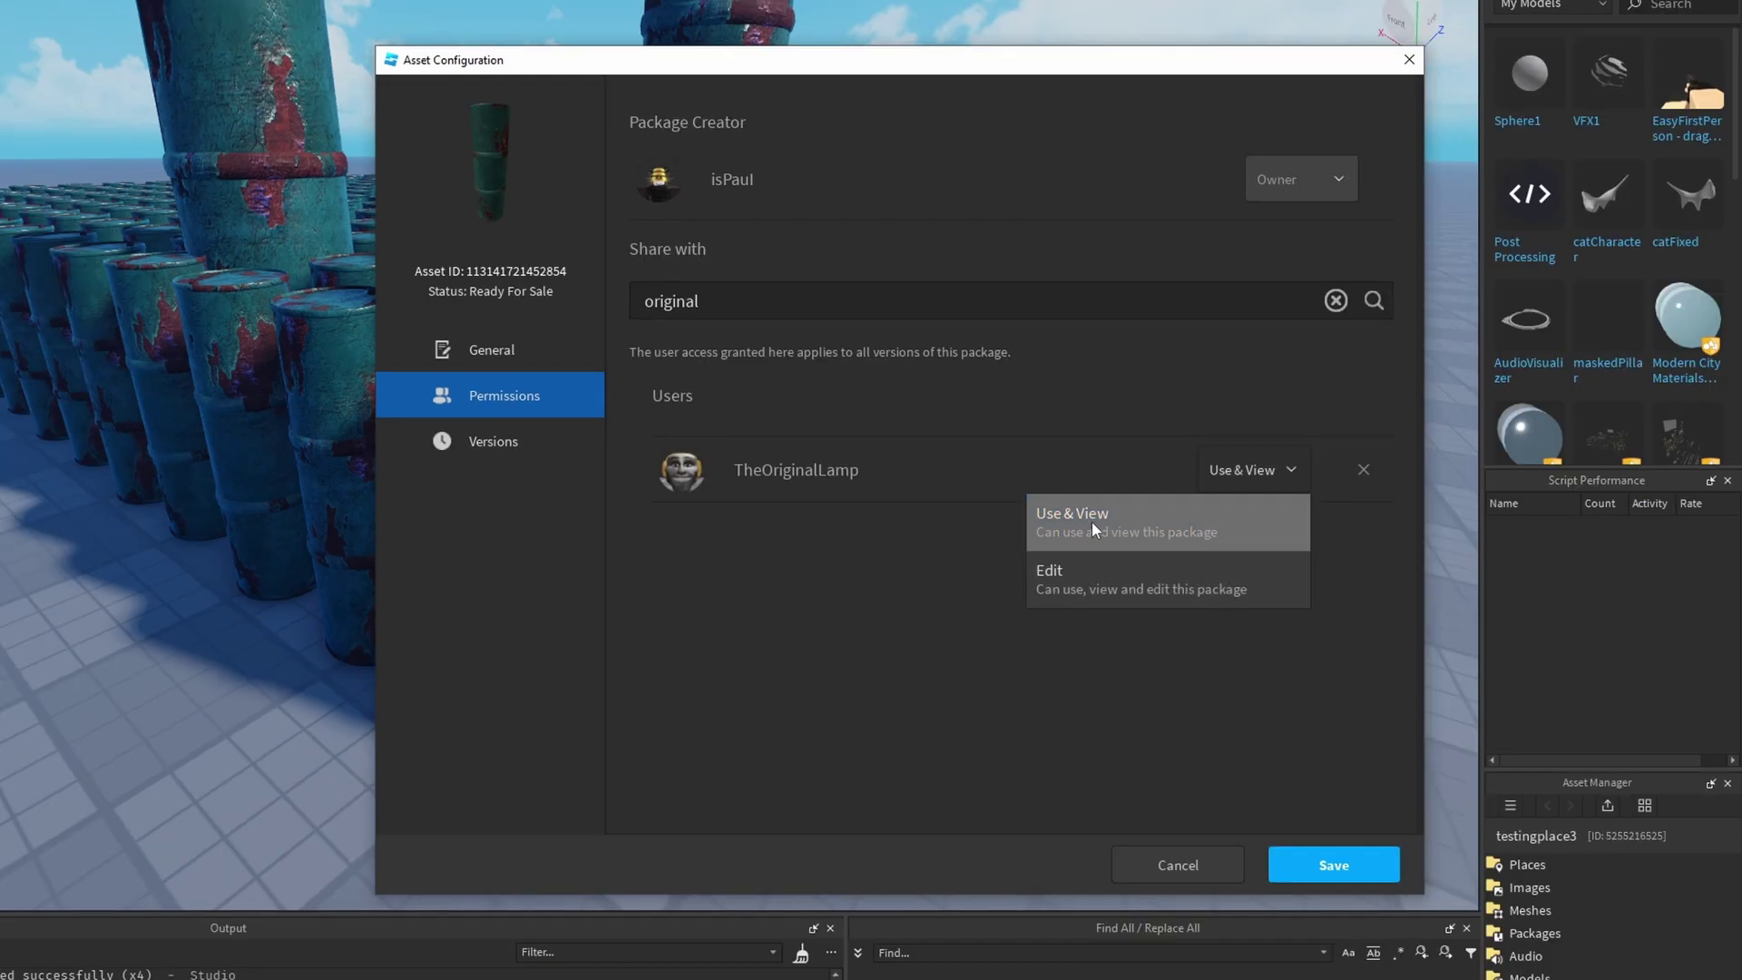
click(1100, 599)
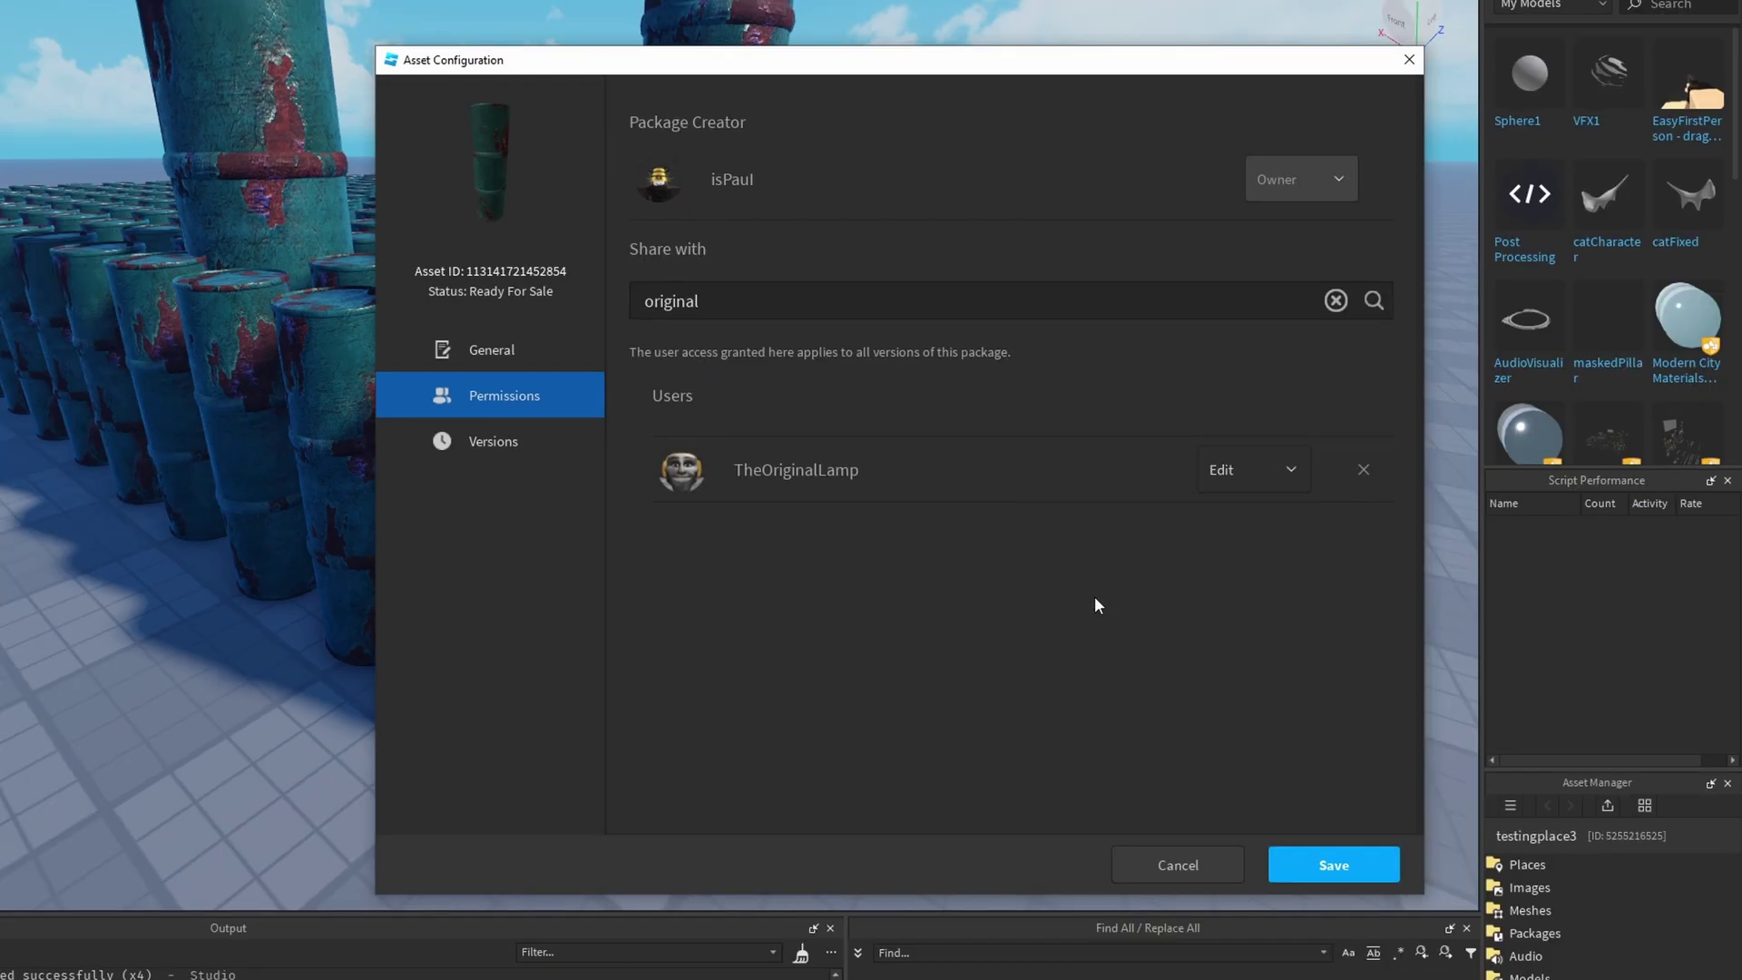
click(1313, 864)
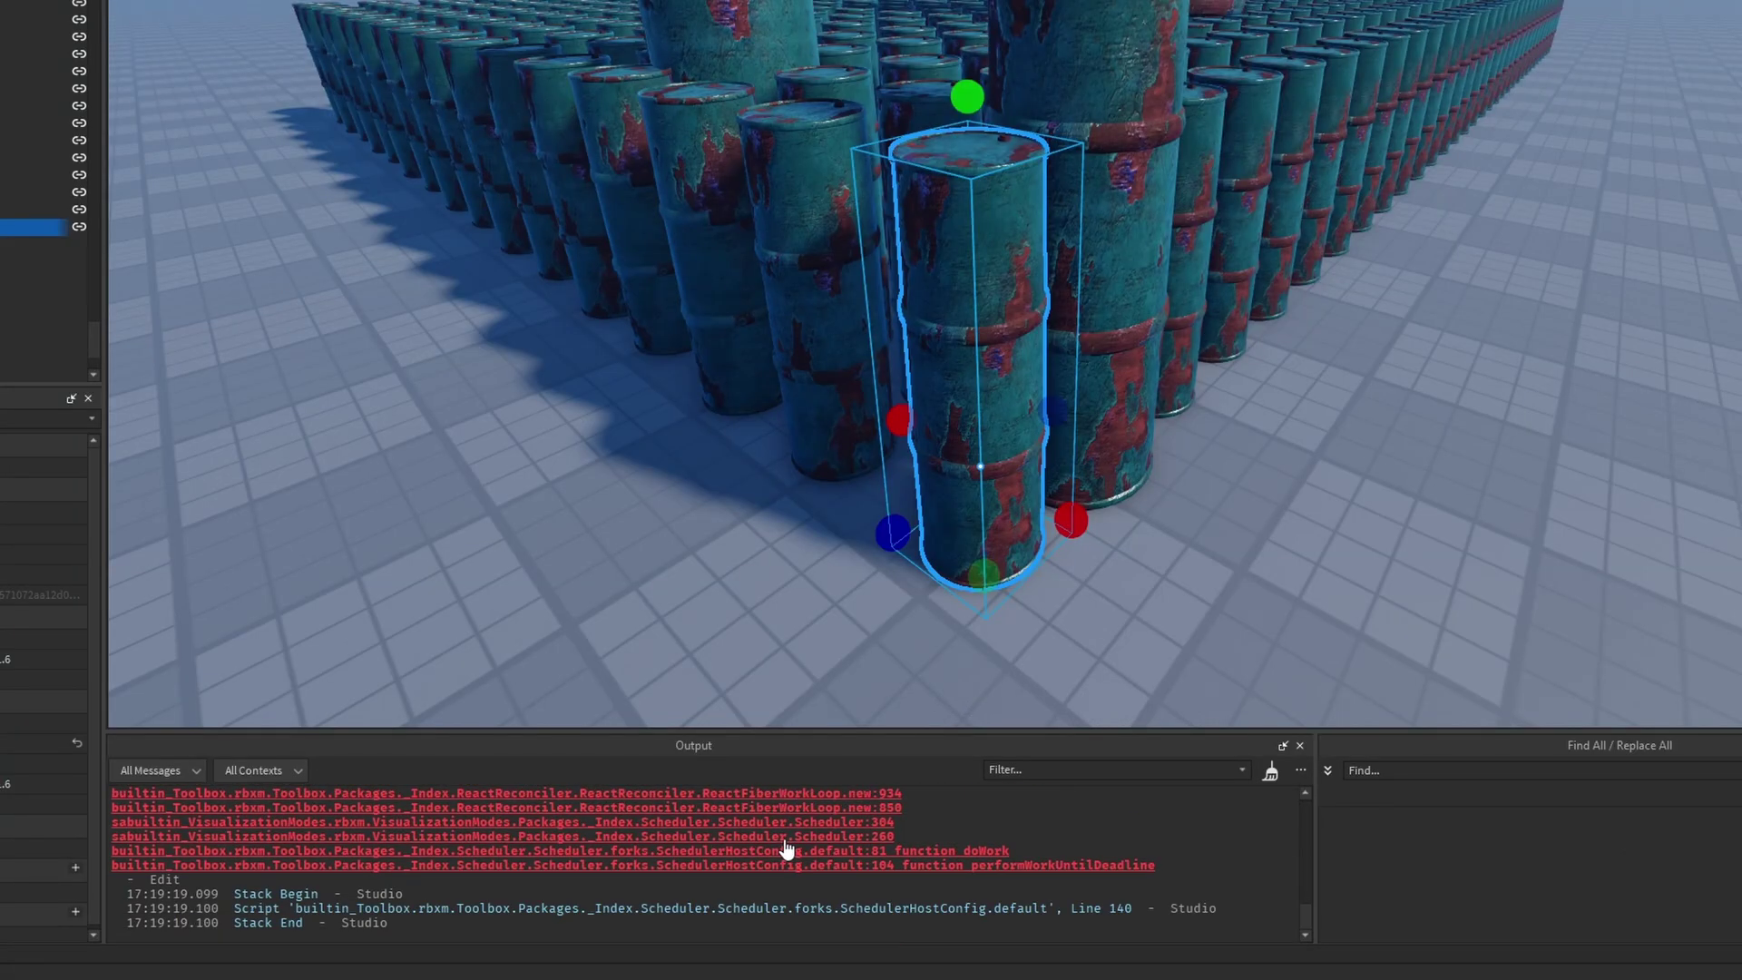
right_click(18, 232)
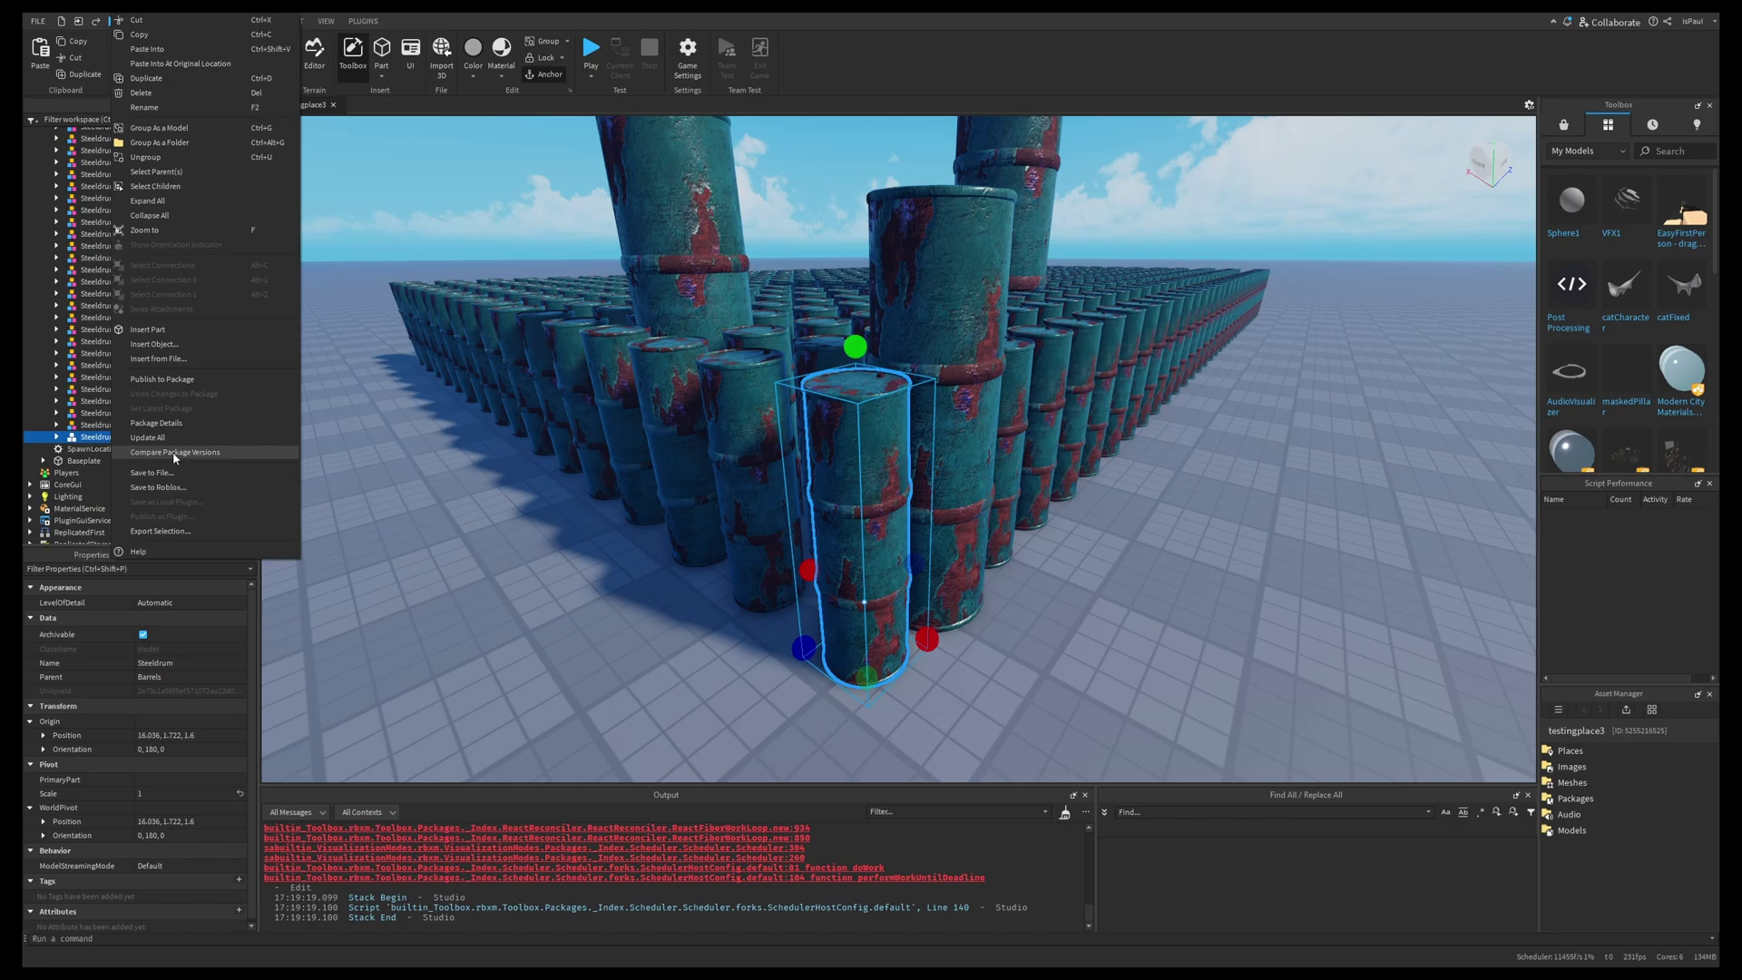
key(Escape)
click(501, 564)
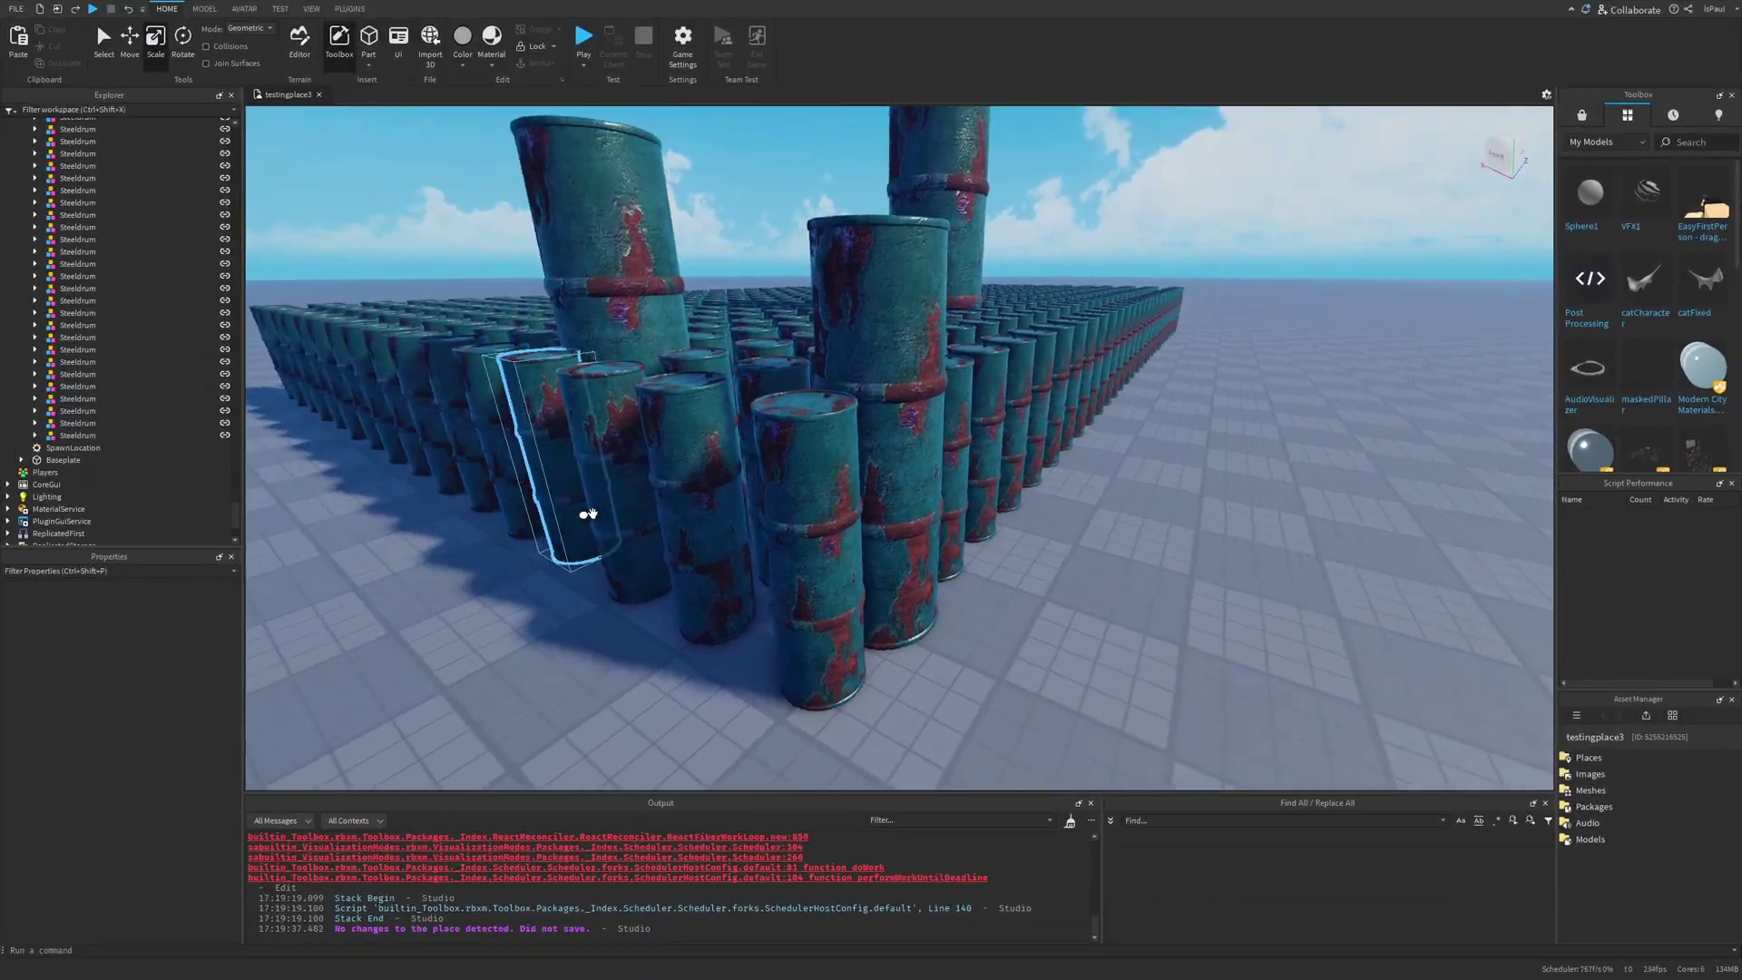
right_drag(603, 508, 635, 508)
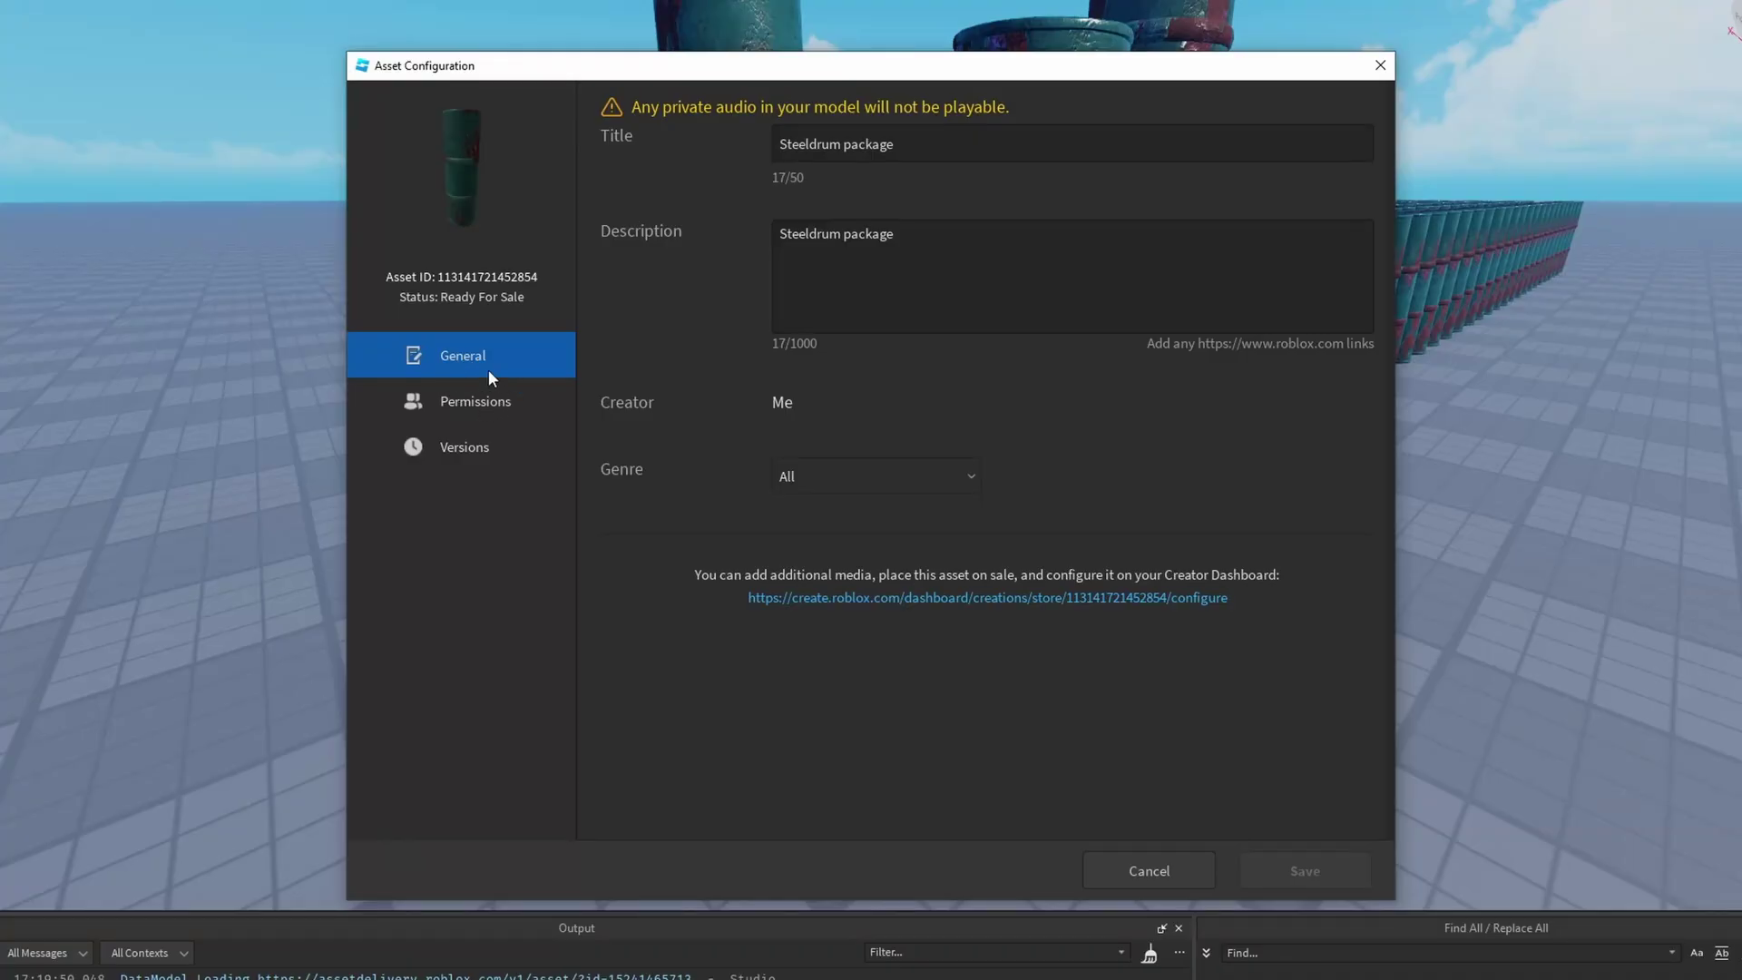
- Review the package's sharing permissions, then add the note "uhh..." to Version 8 in its version history
click(467, 403)
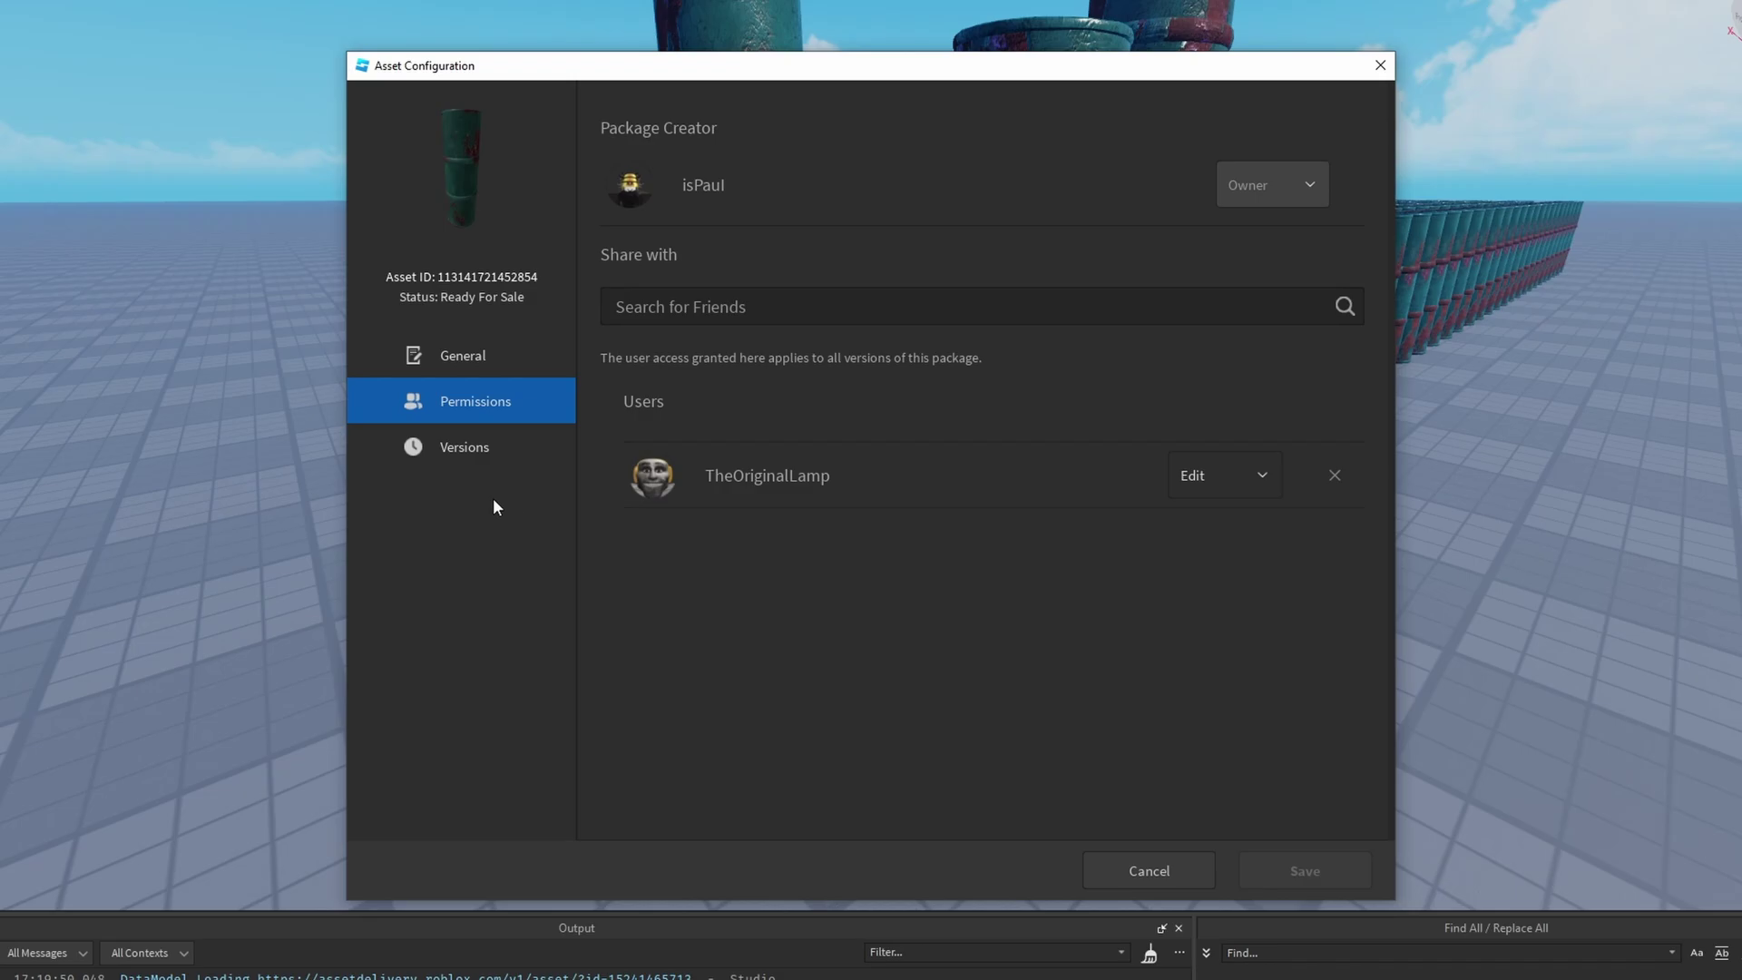
click(464, 449)
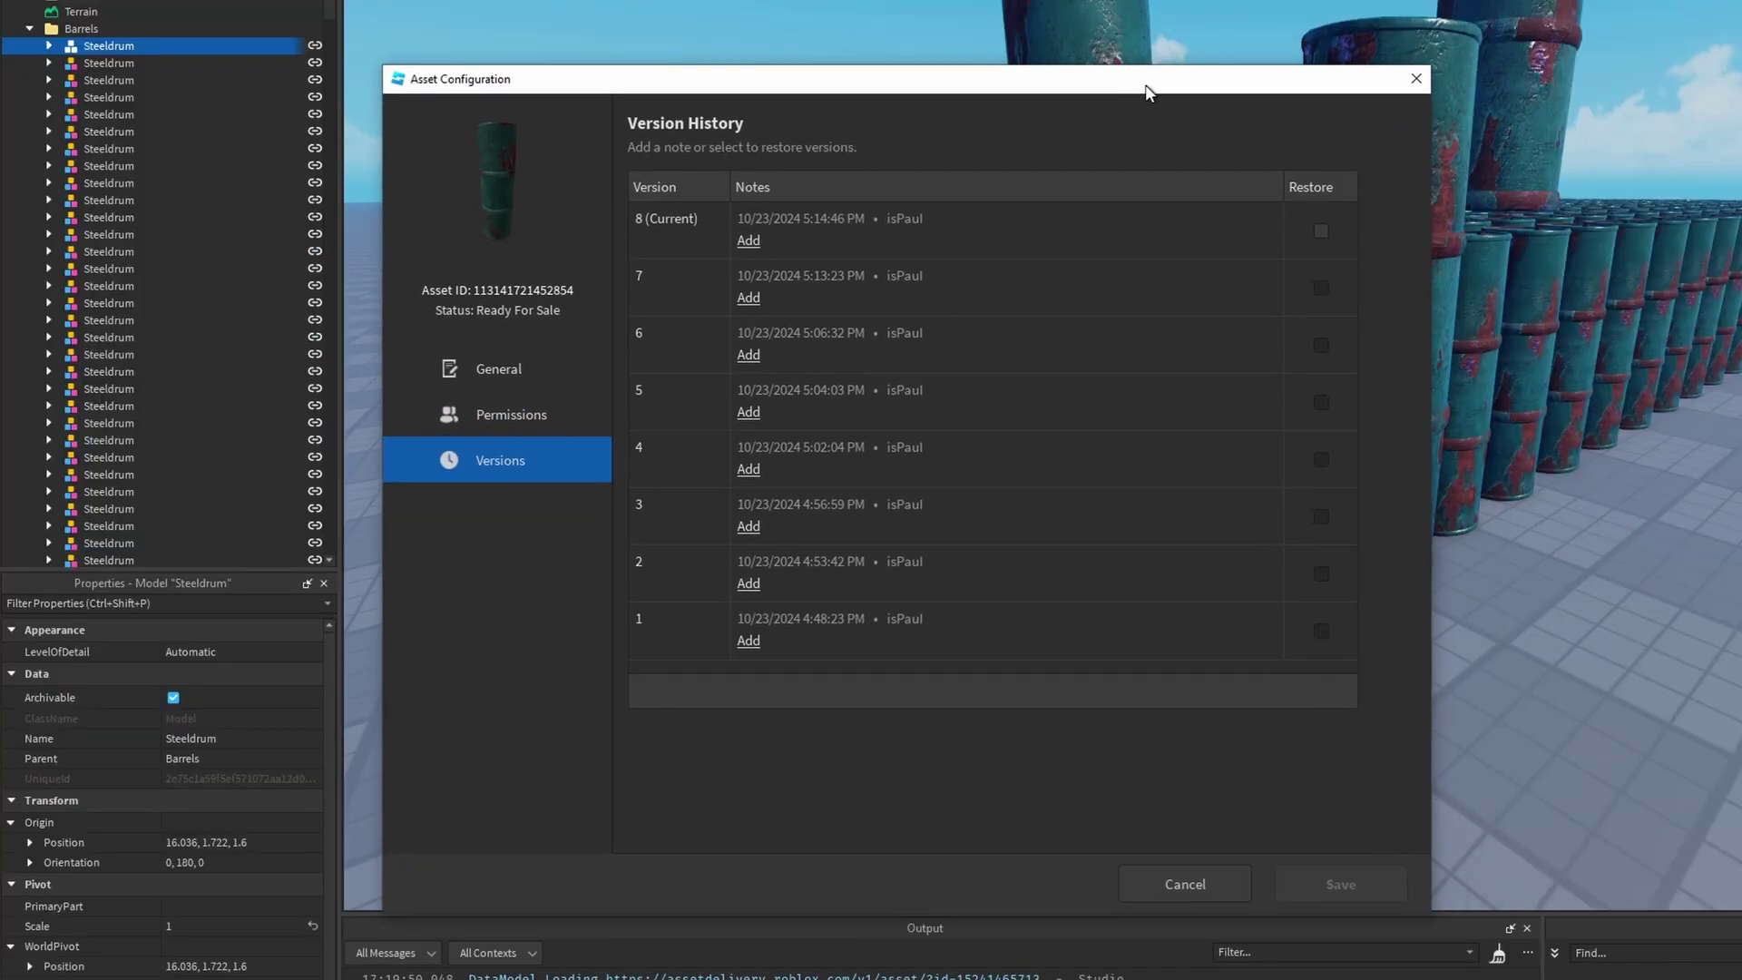
click(733, 238)
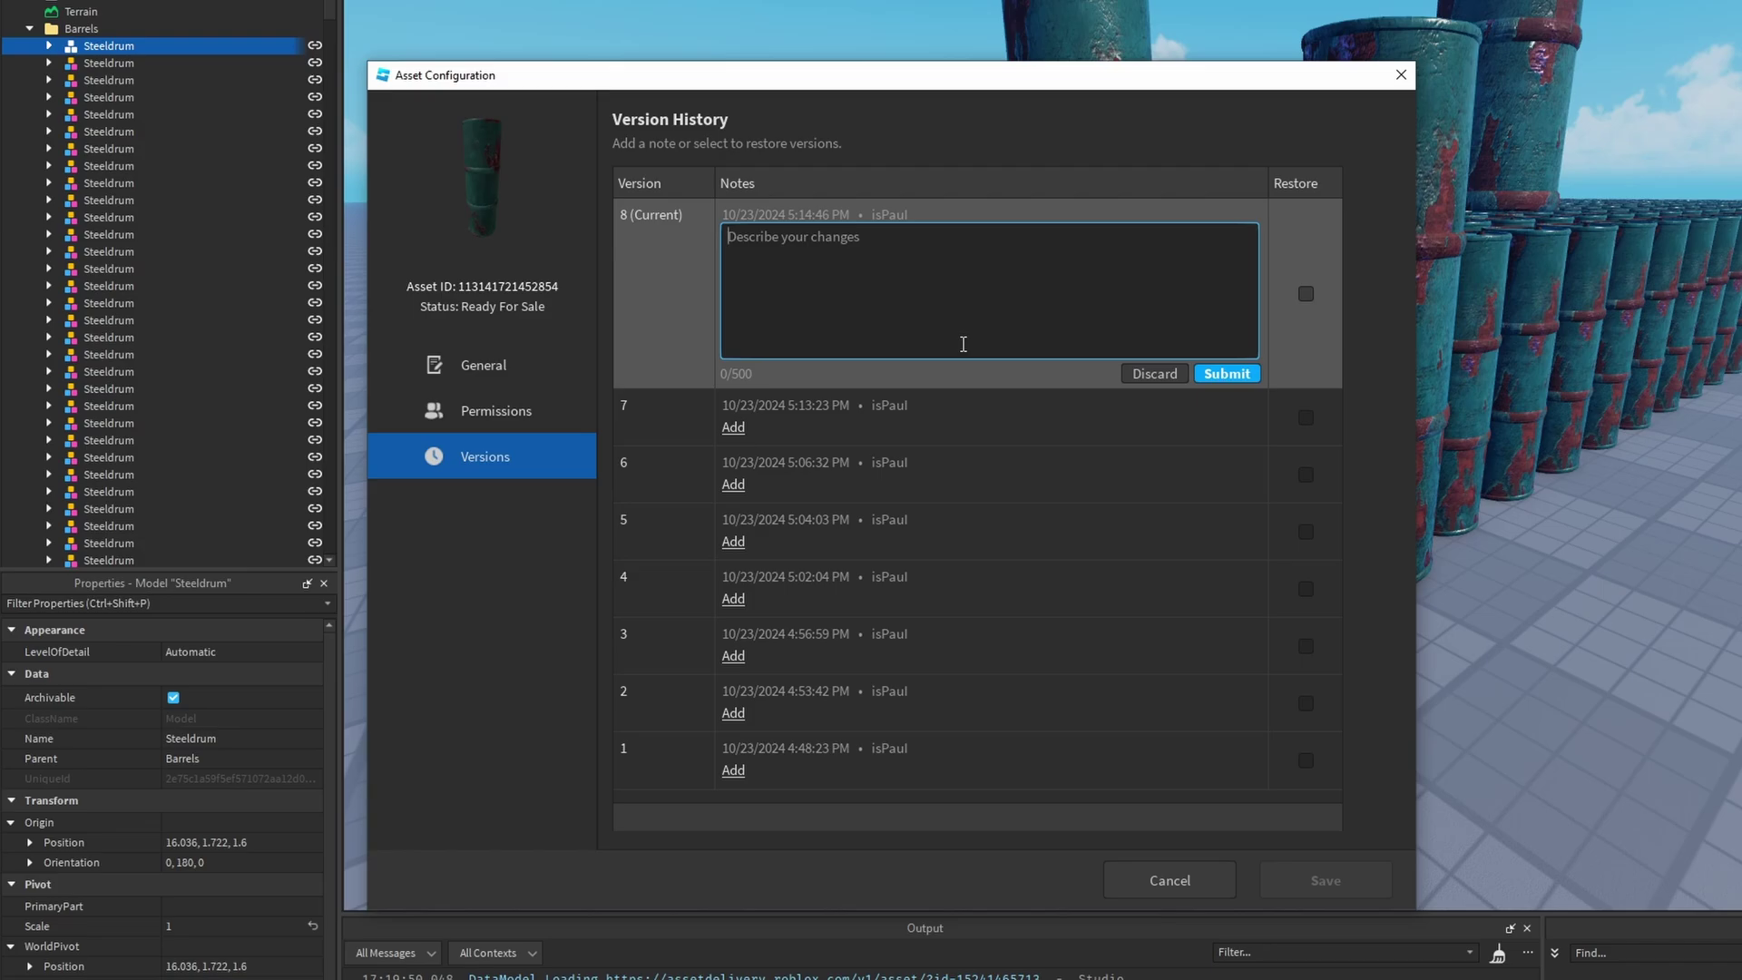
text(uhh...)
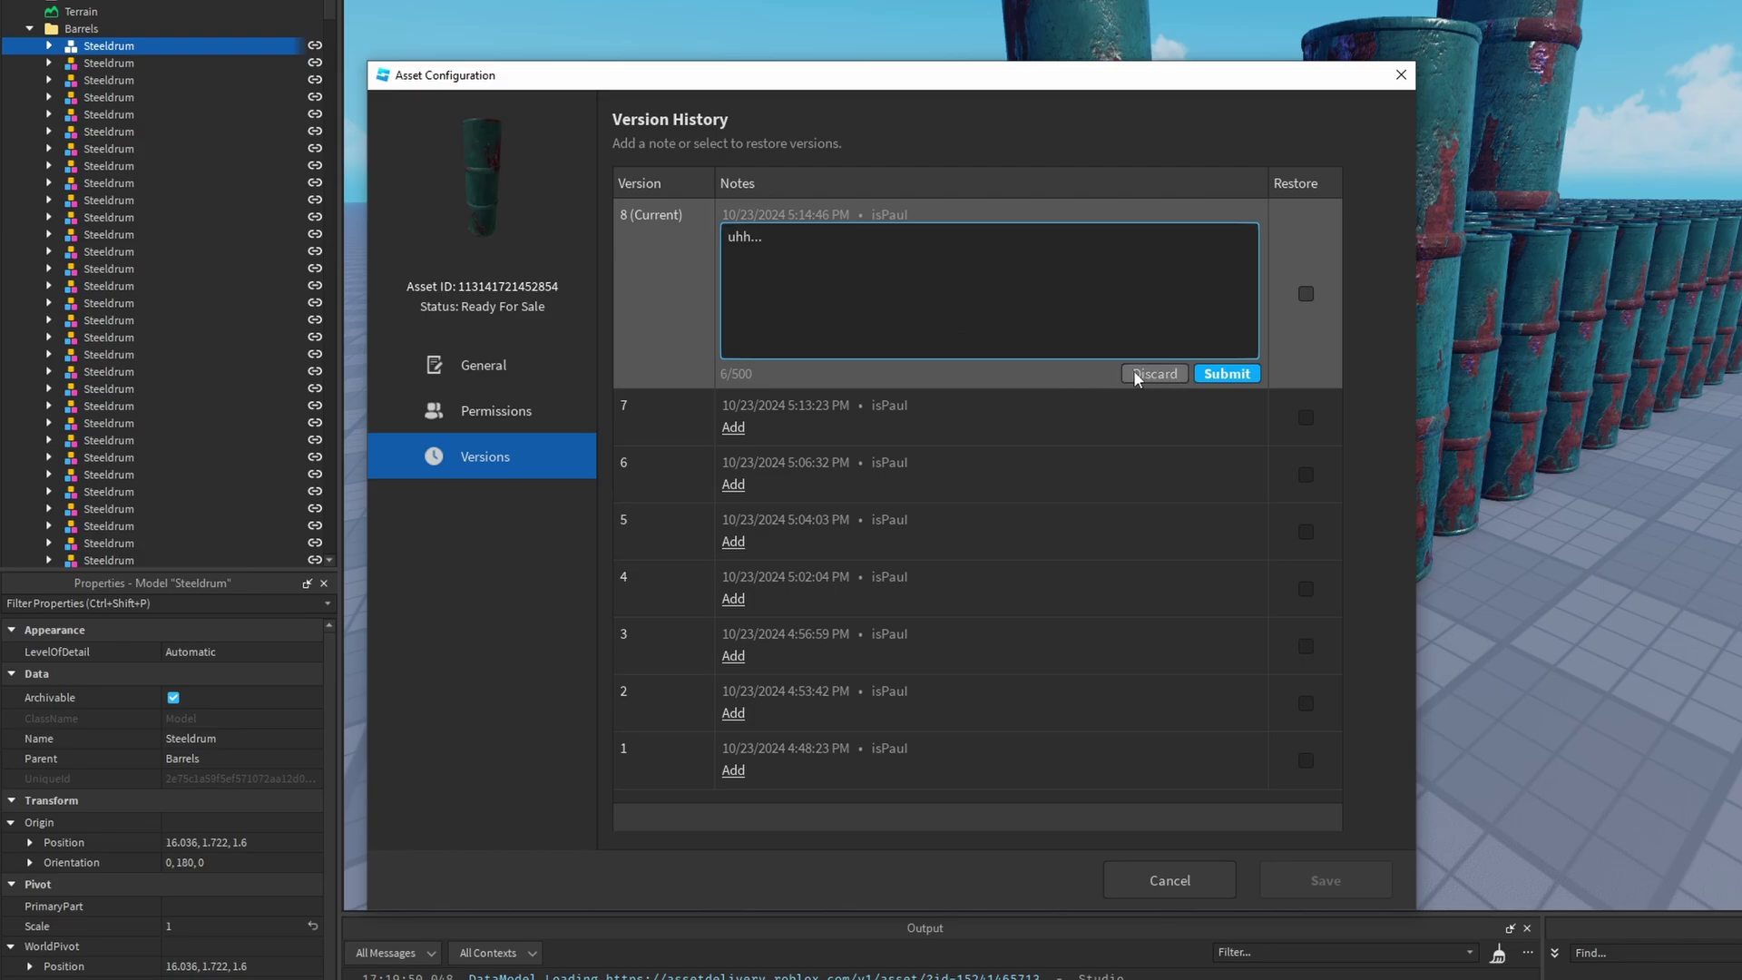
click(1239, 374)
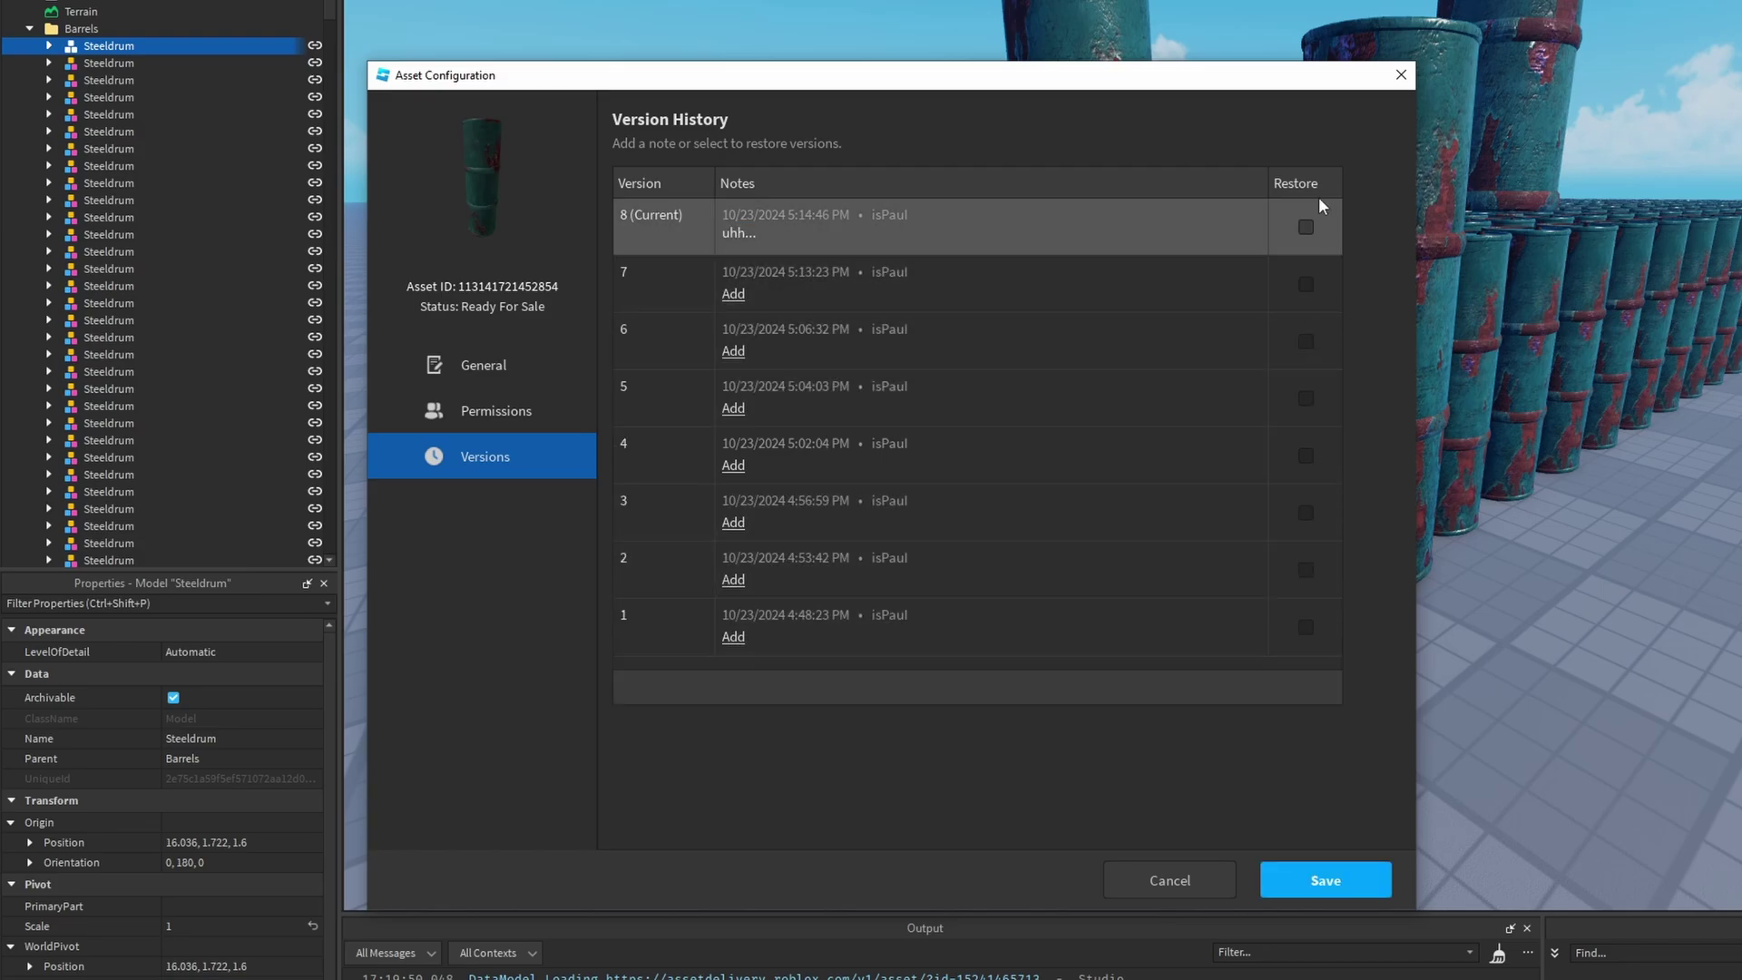
- Restore Version 6 of the Steeldrum package, save the configuration, and close the dialog
click(1305, 340)
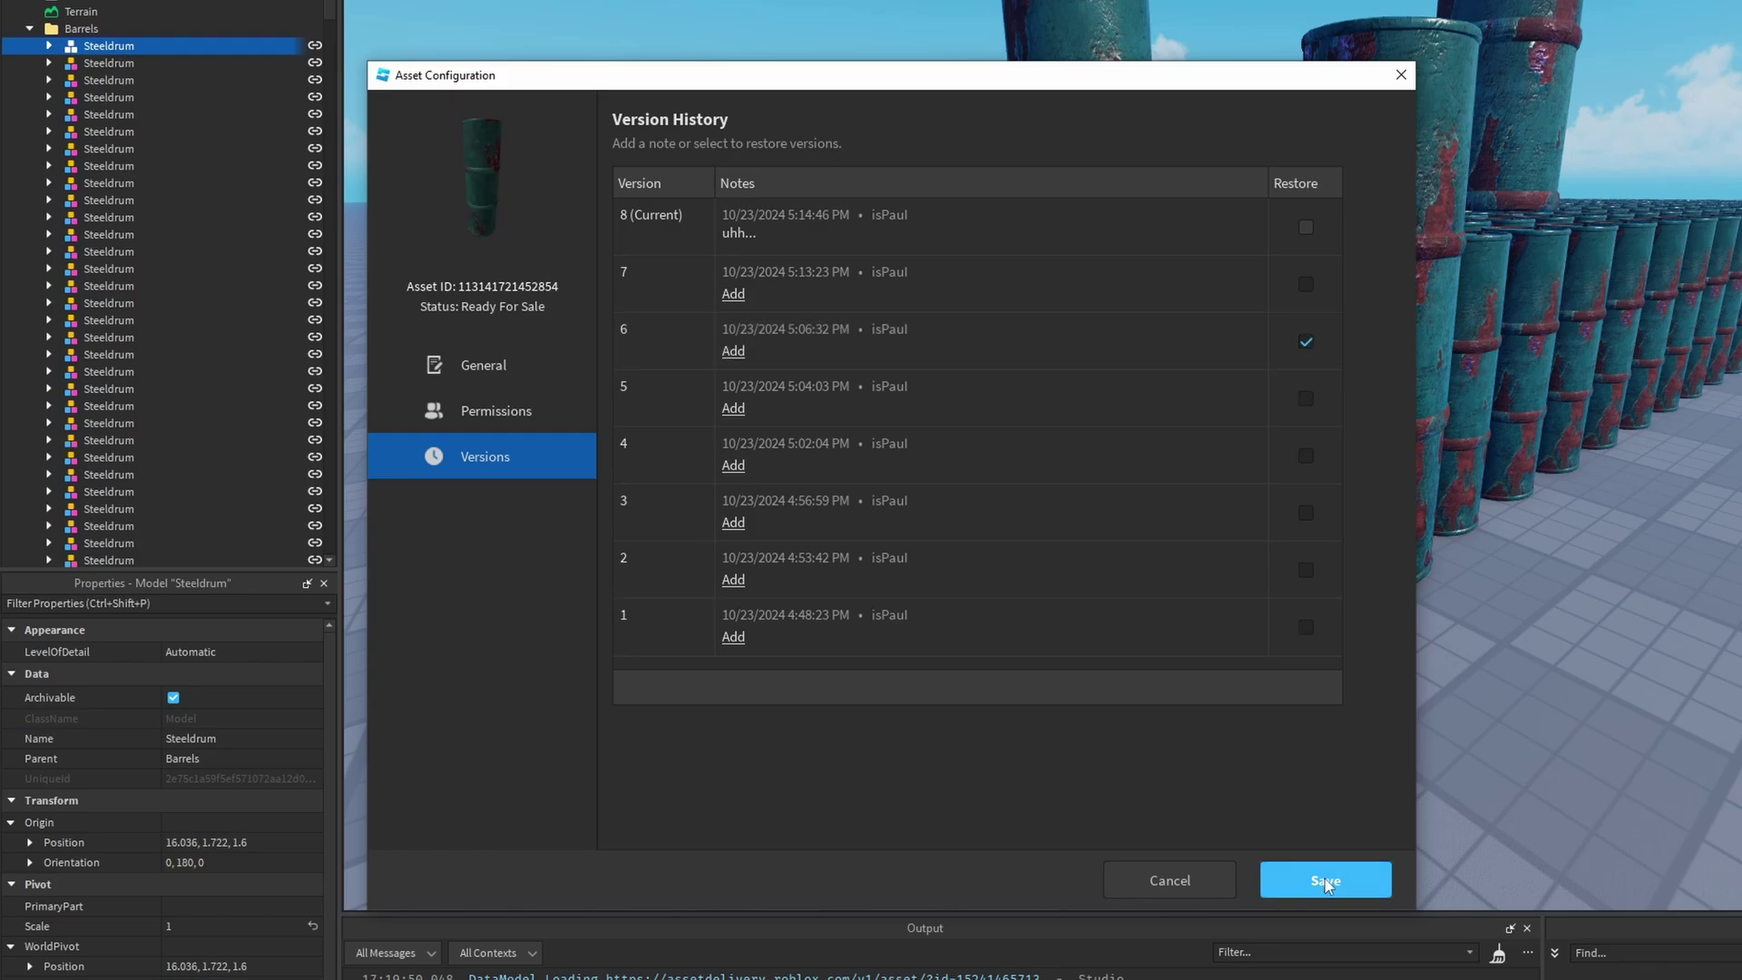
click(1324, 876)
click(931, 838)
- Inspect the black Steeldrums and the remaining tall green ones from several angles around the array's corner
right_drag(1602, 615, 1602, 615)
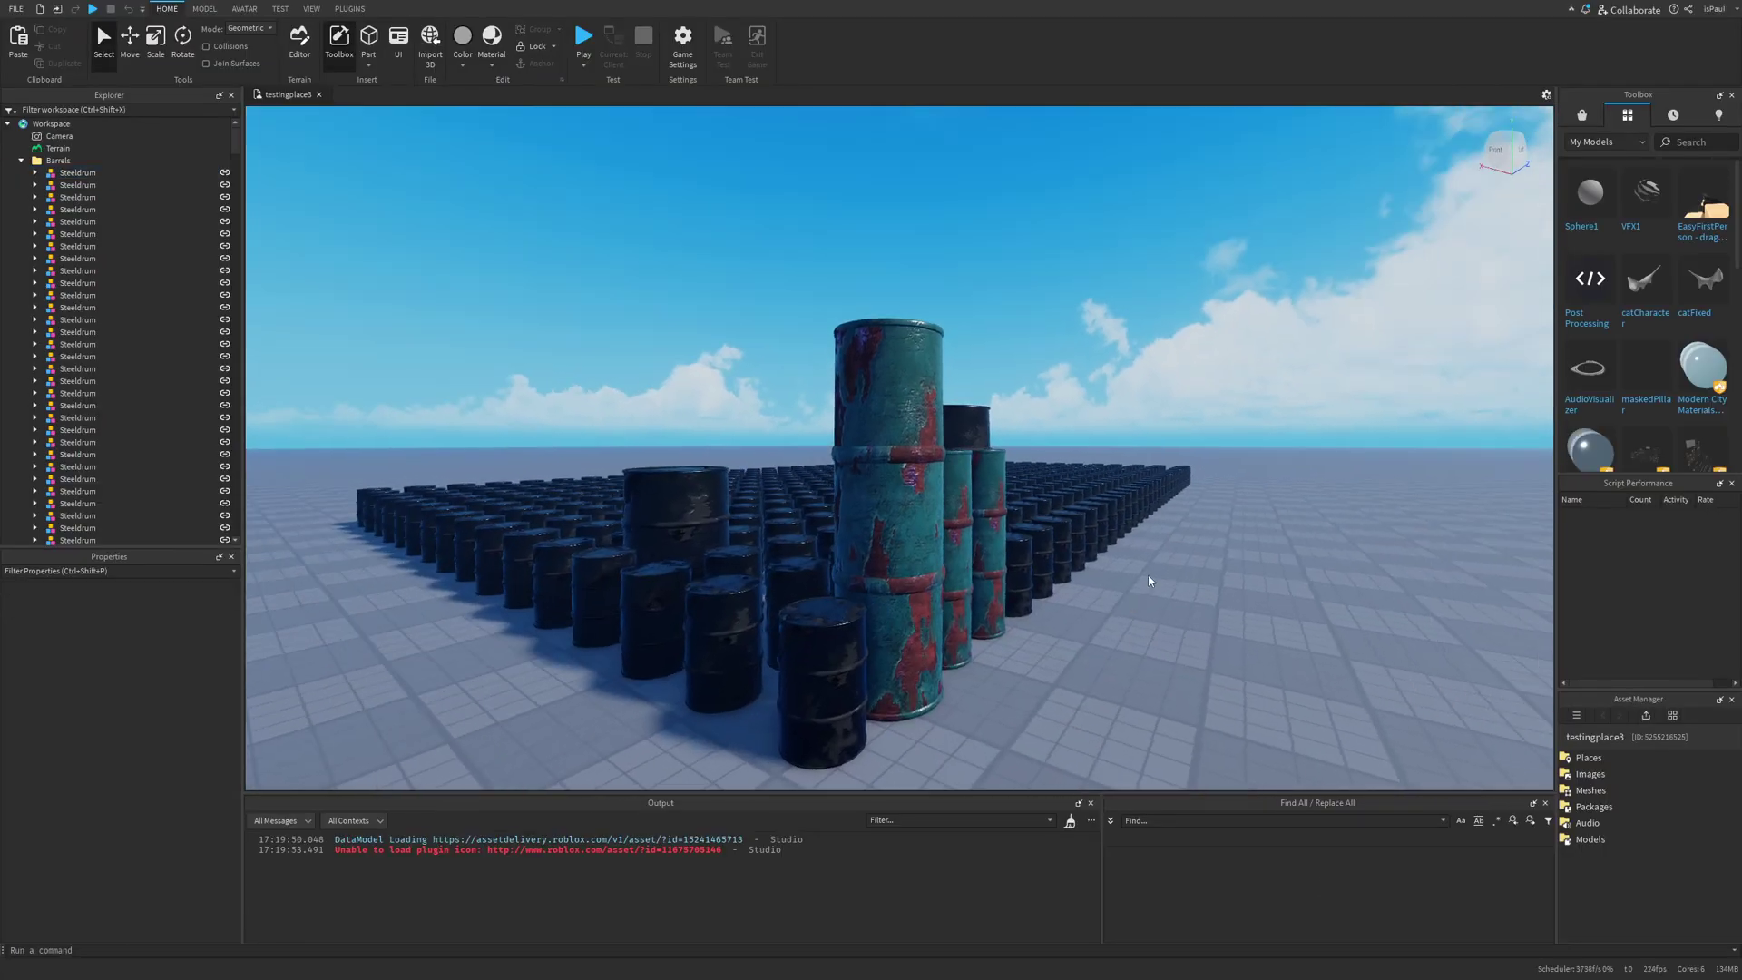
scroll(1605, 609, up, 3)
scroll(1146, 576, up, 5)
mouse_move(1146, 572)
right_down()
mouse_move(1186, 563)
mouse_move(1043, 566)
mouse_move(1115, 575)
right_up()
scroll(1043, 566, down, 2)
click(1030, 563)
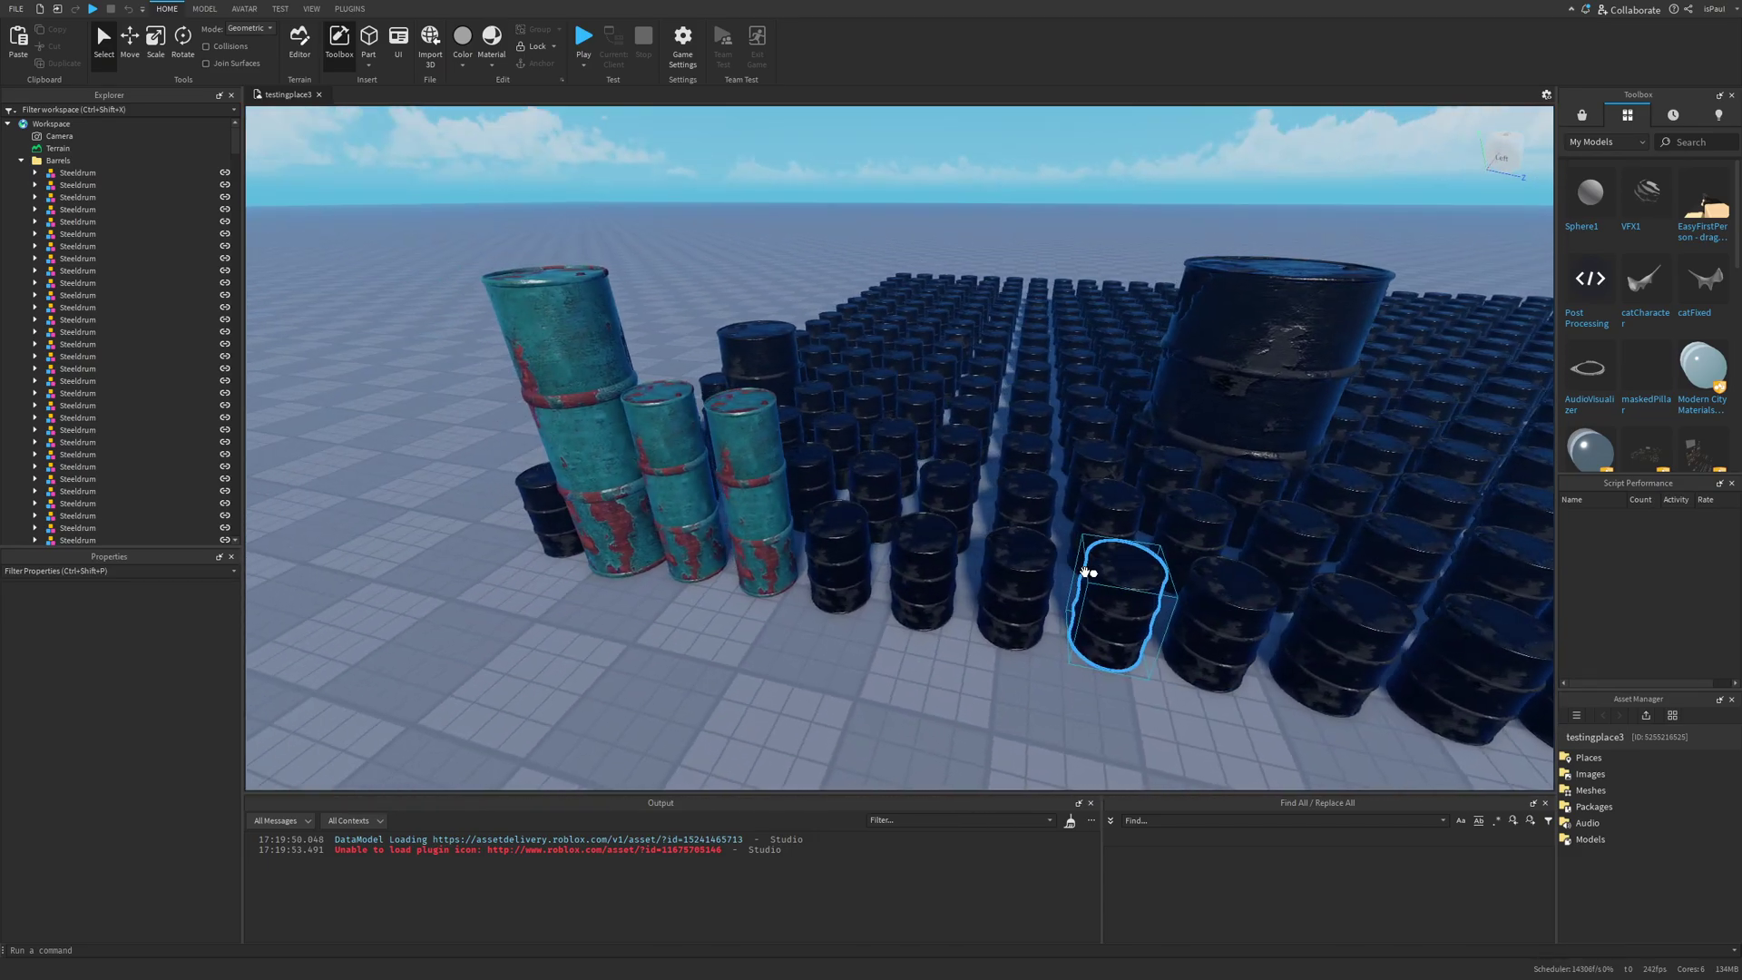
- Compare the corner Steeldrum's Version 9 package with its local copy, examining the properties of PBR_GreenPaintedMetal
right_click(71, 172)
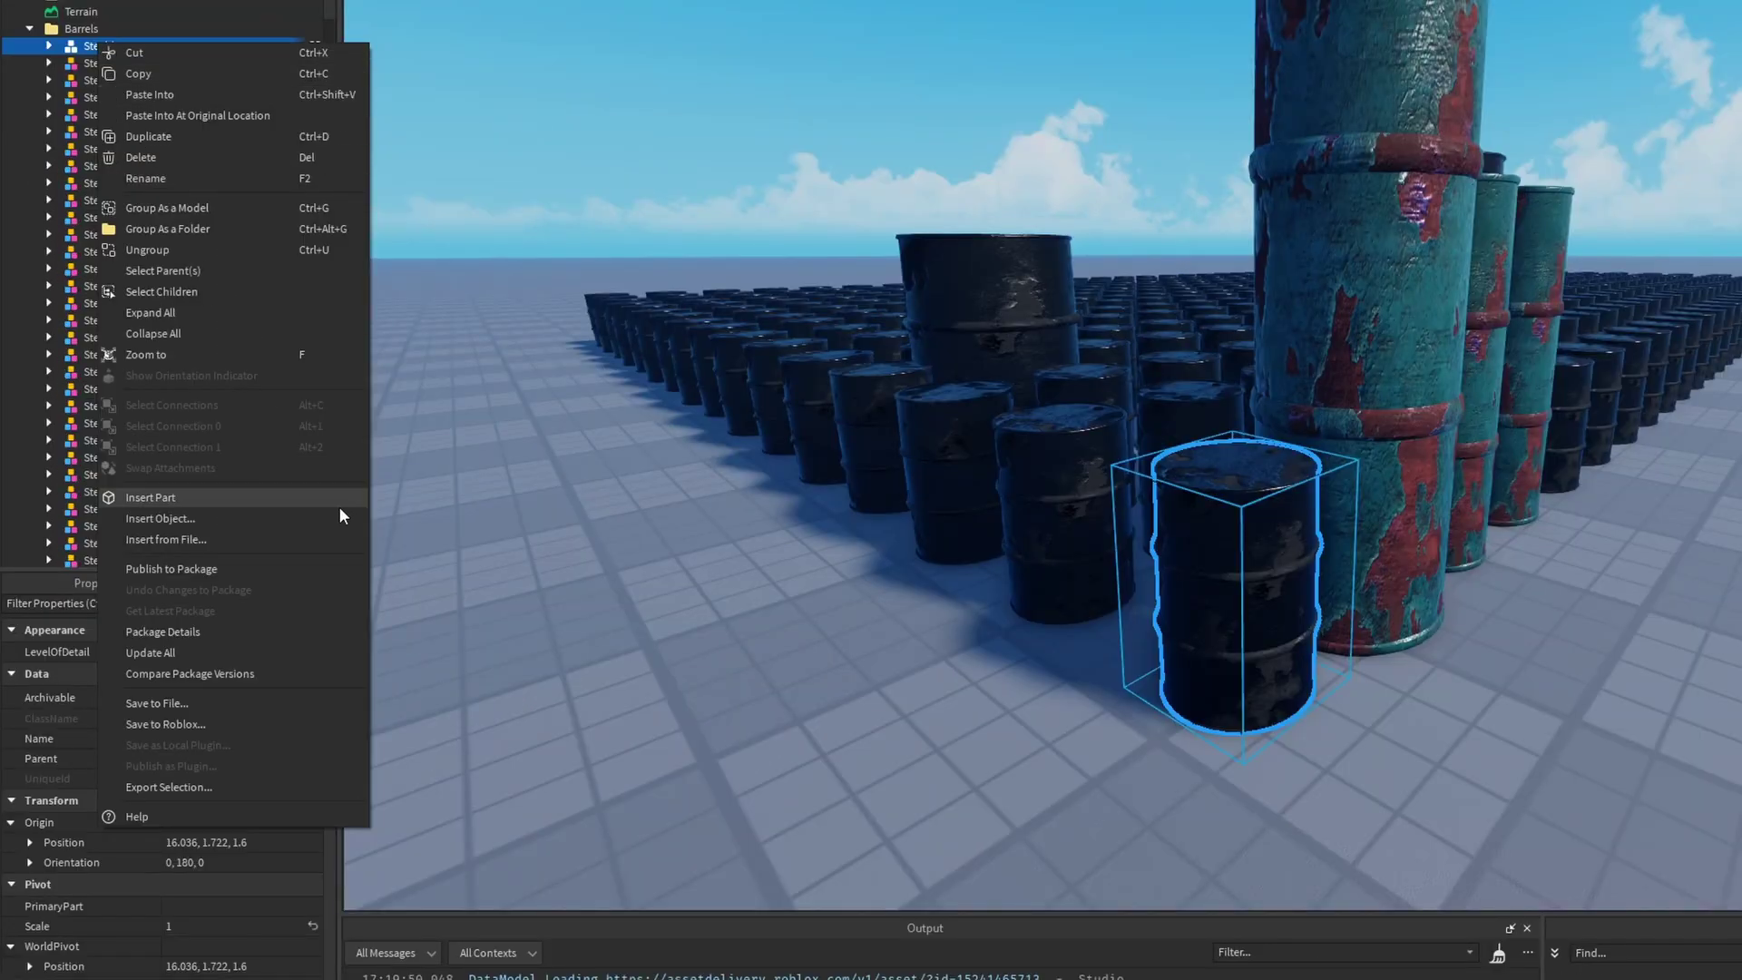
click(253, 673)
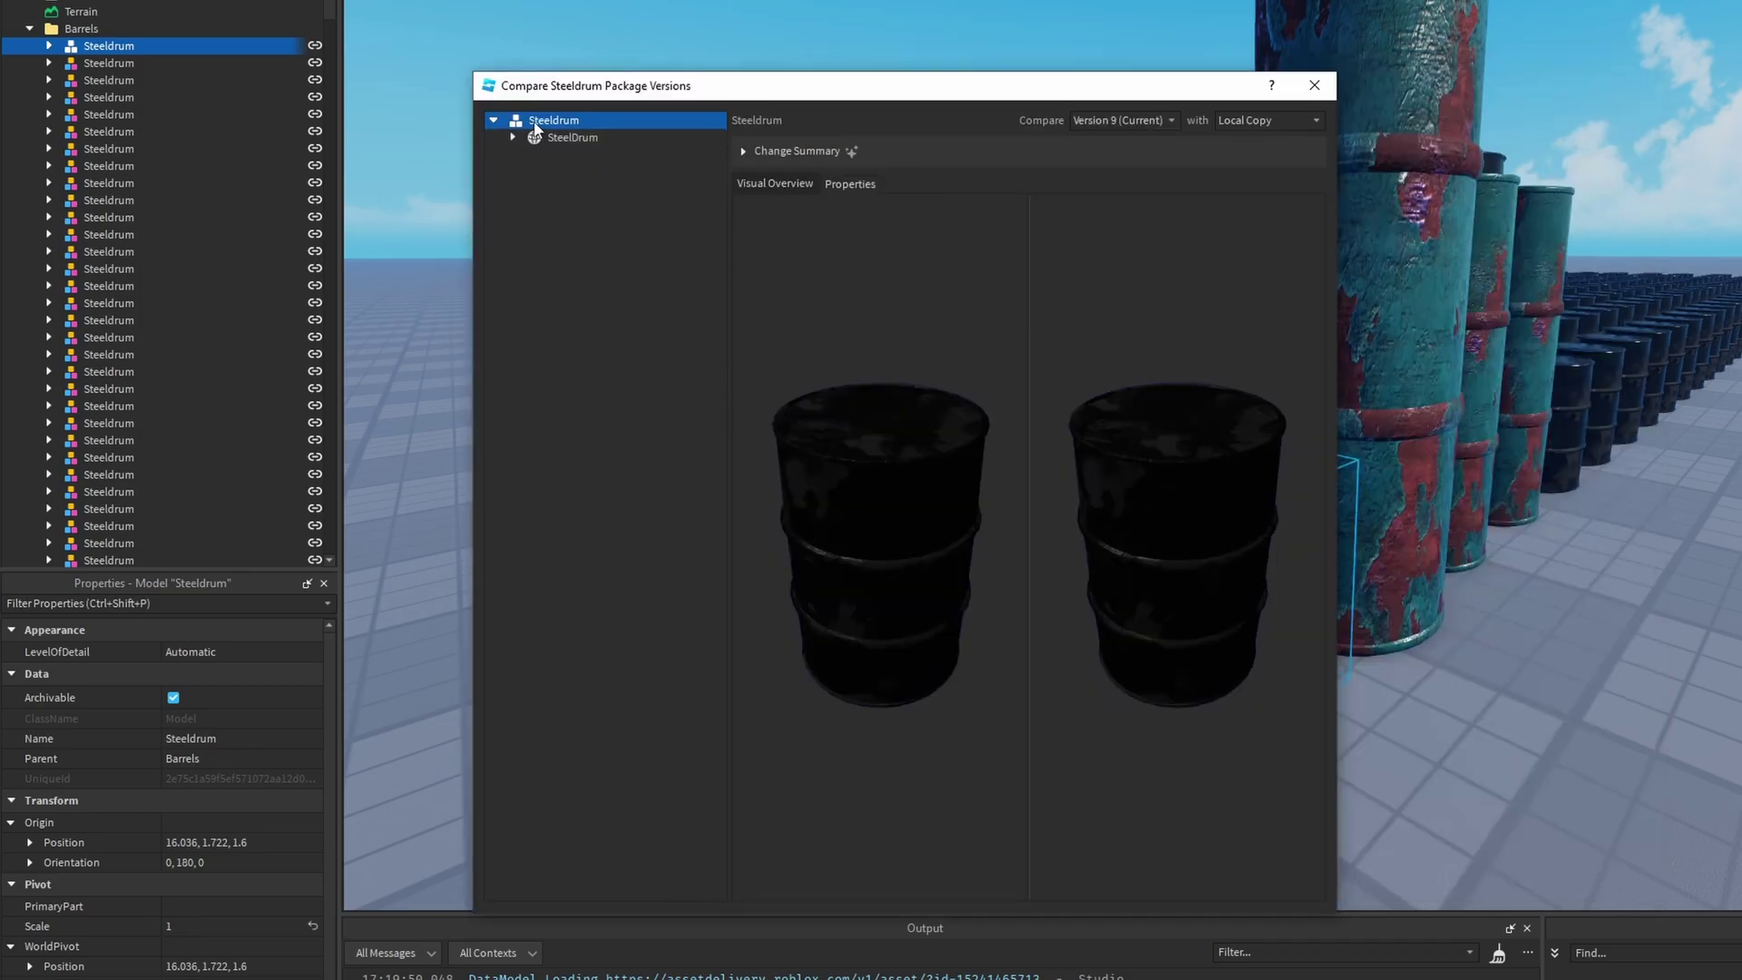
double_click(558, 137)
click(563, 154)
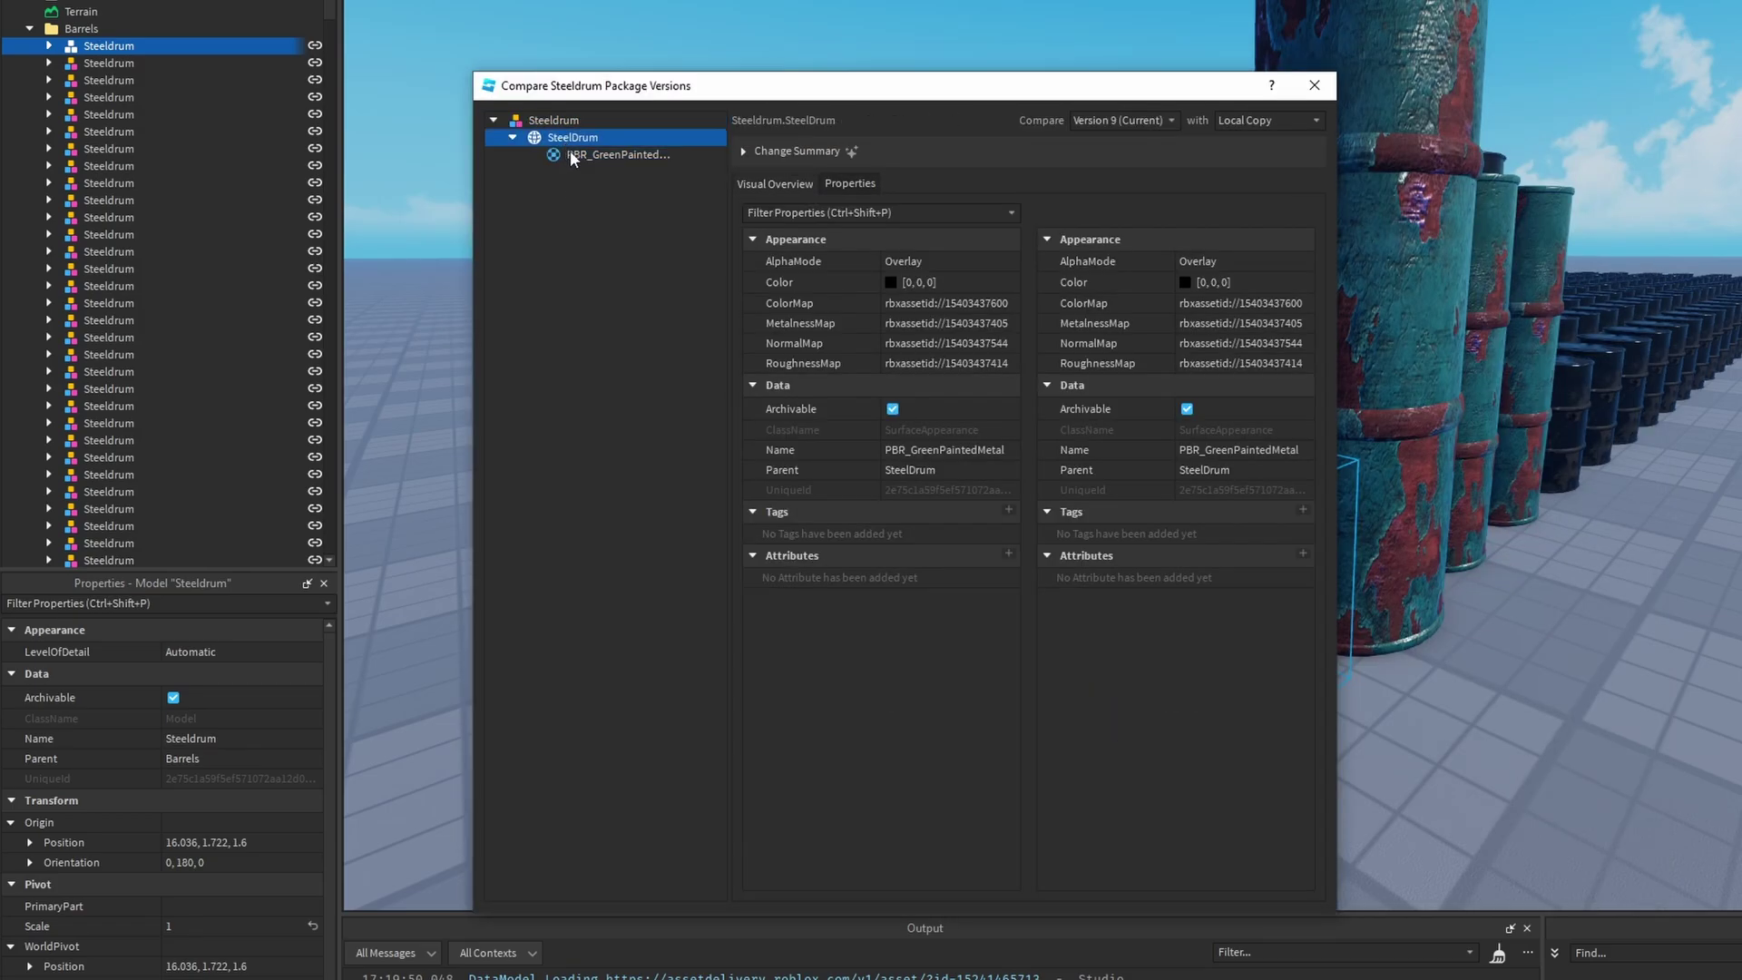
- Compare Version 9 with the local copy visually and through the SteelDrum mesh's properties, widening the comparison window
click(760, 185)
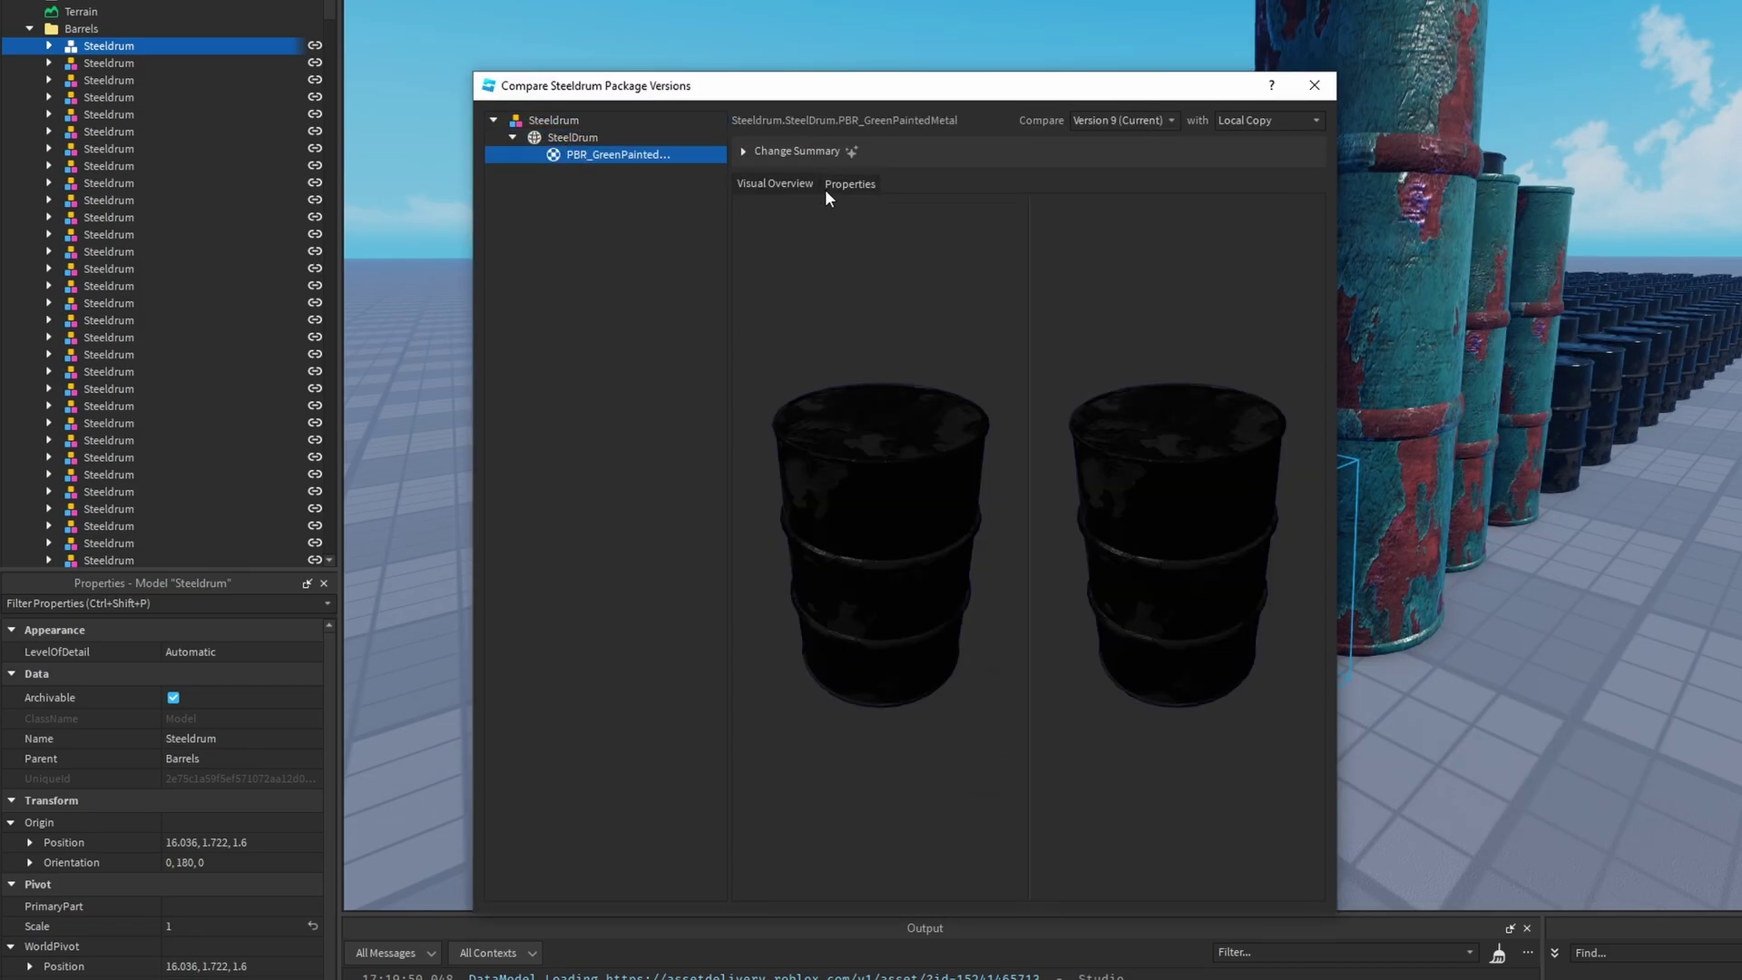
click(841, 185)
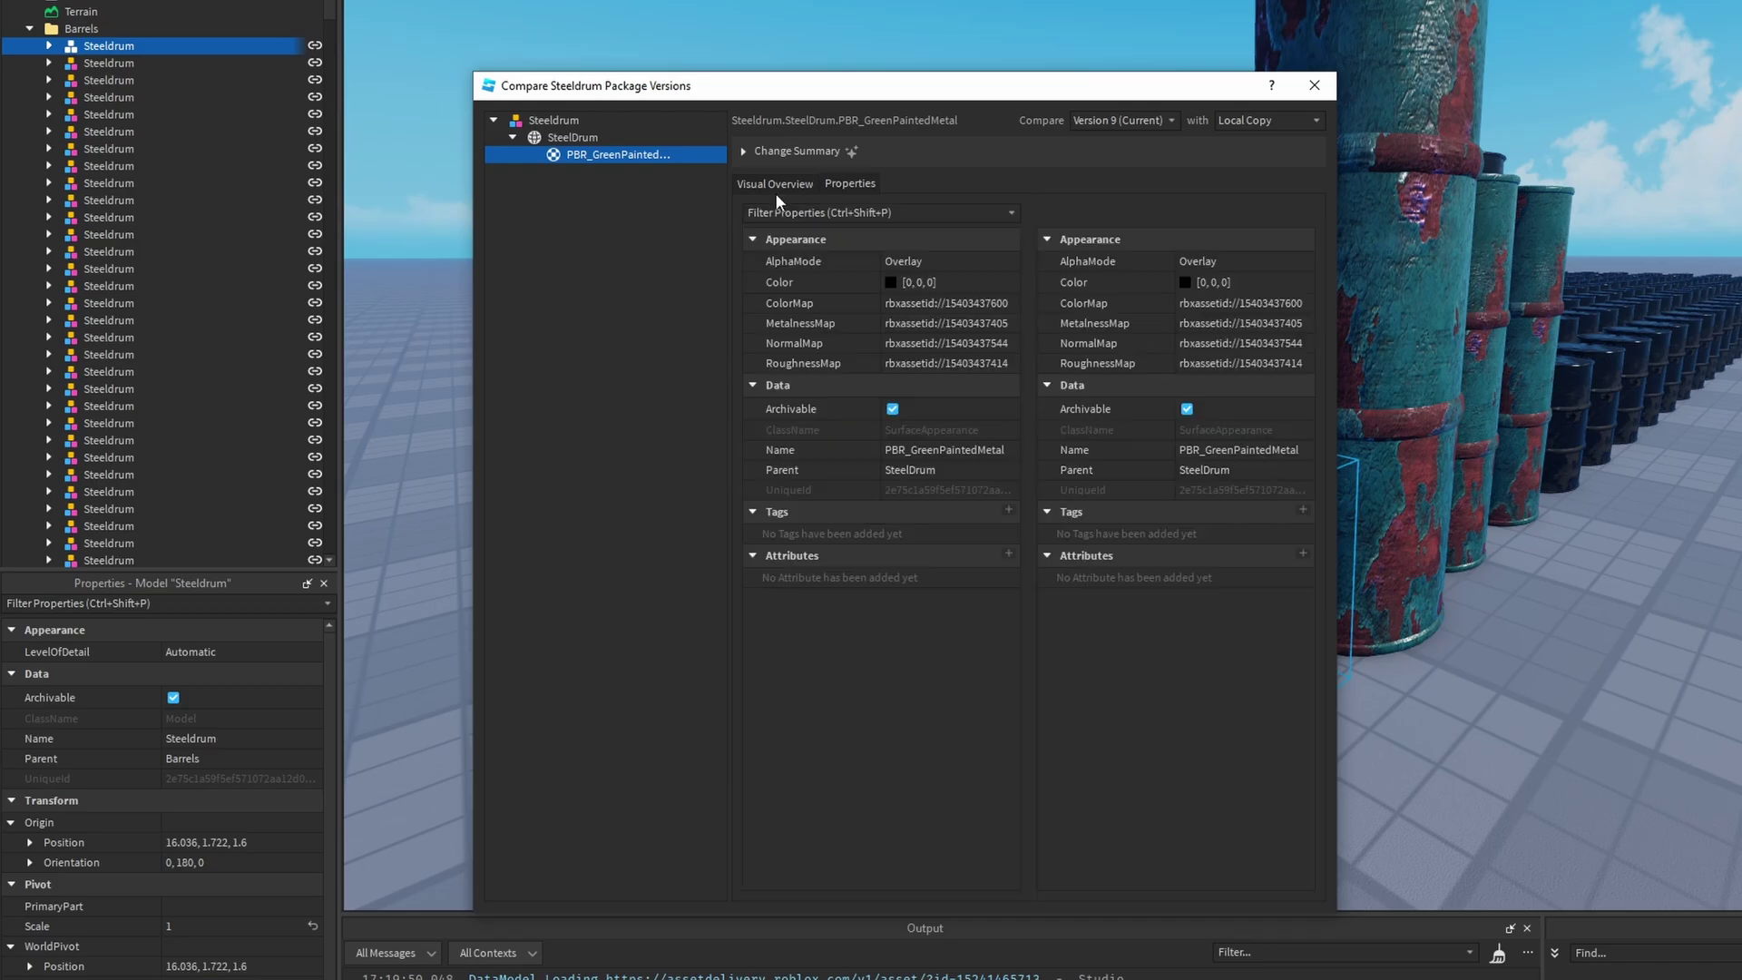
click(581, 137)
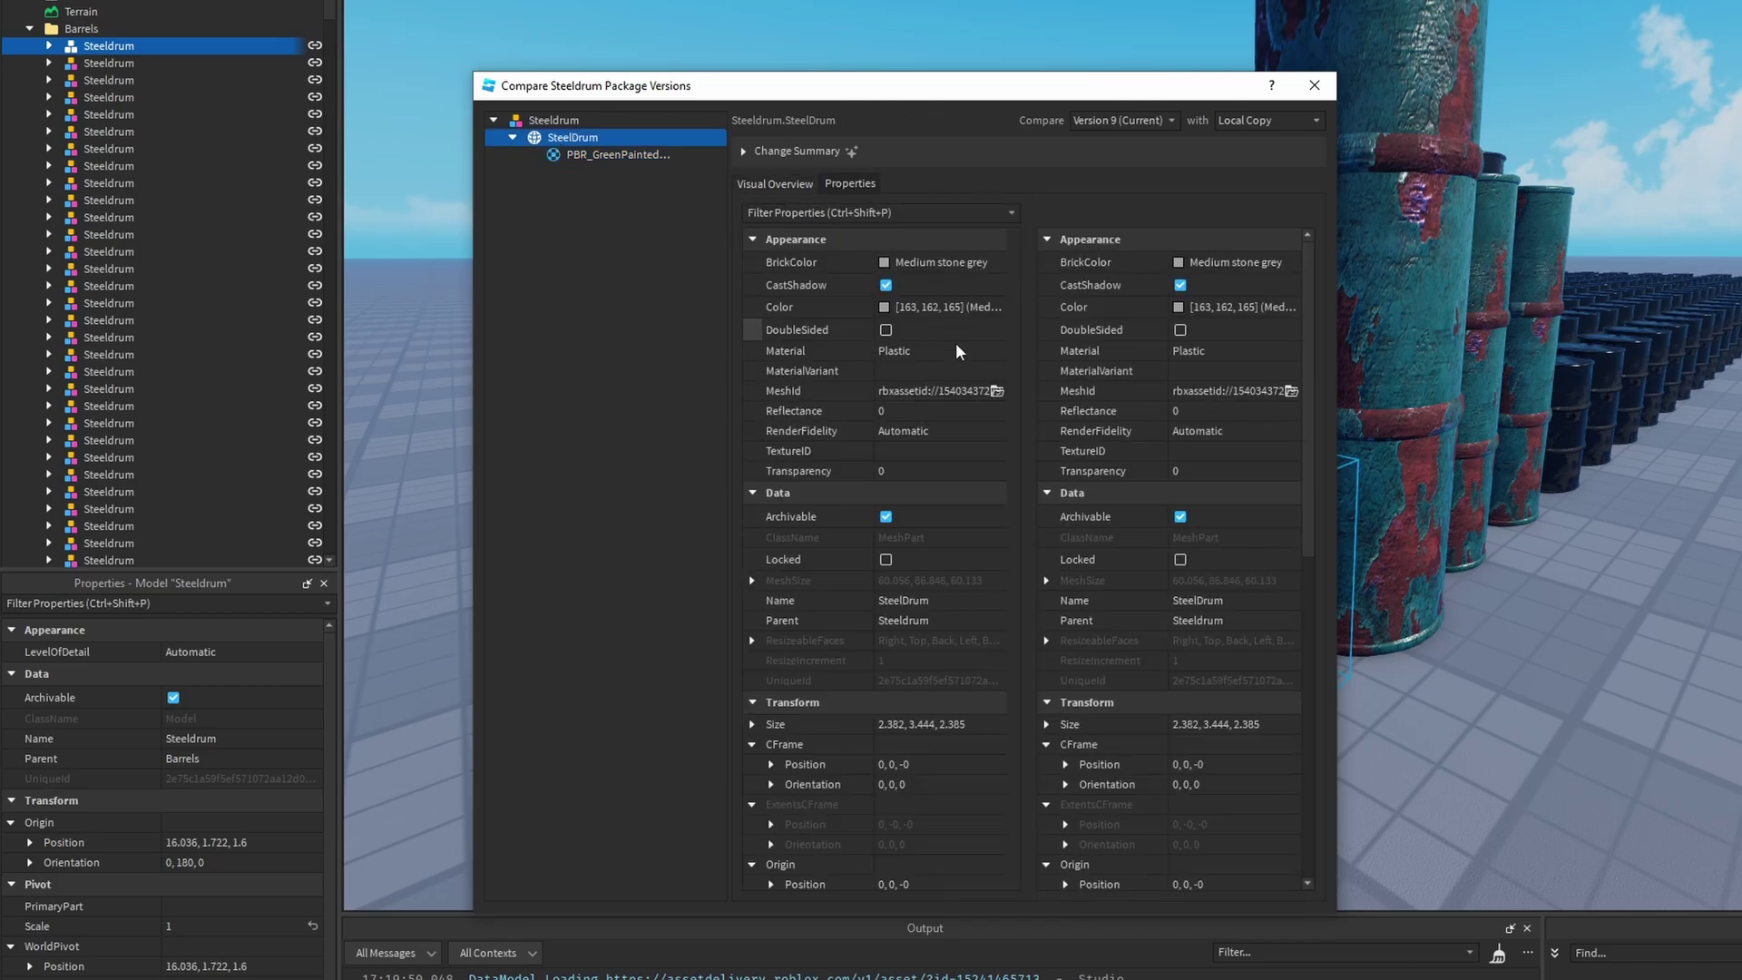
drag(1335, 267, 1653, 267)
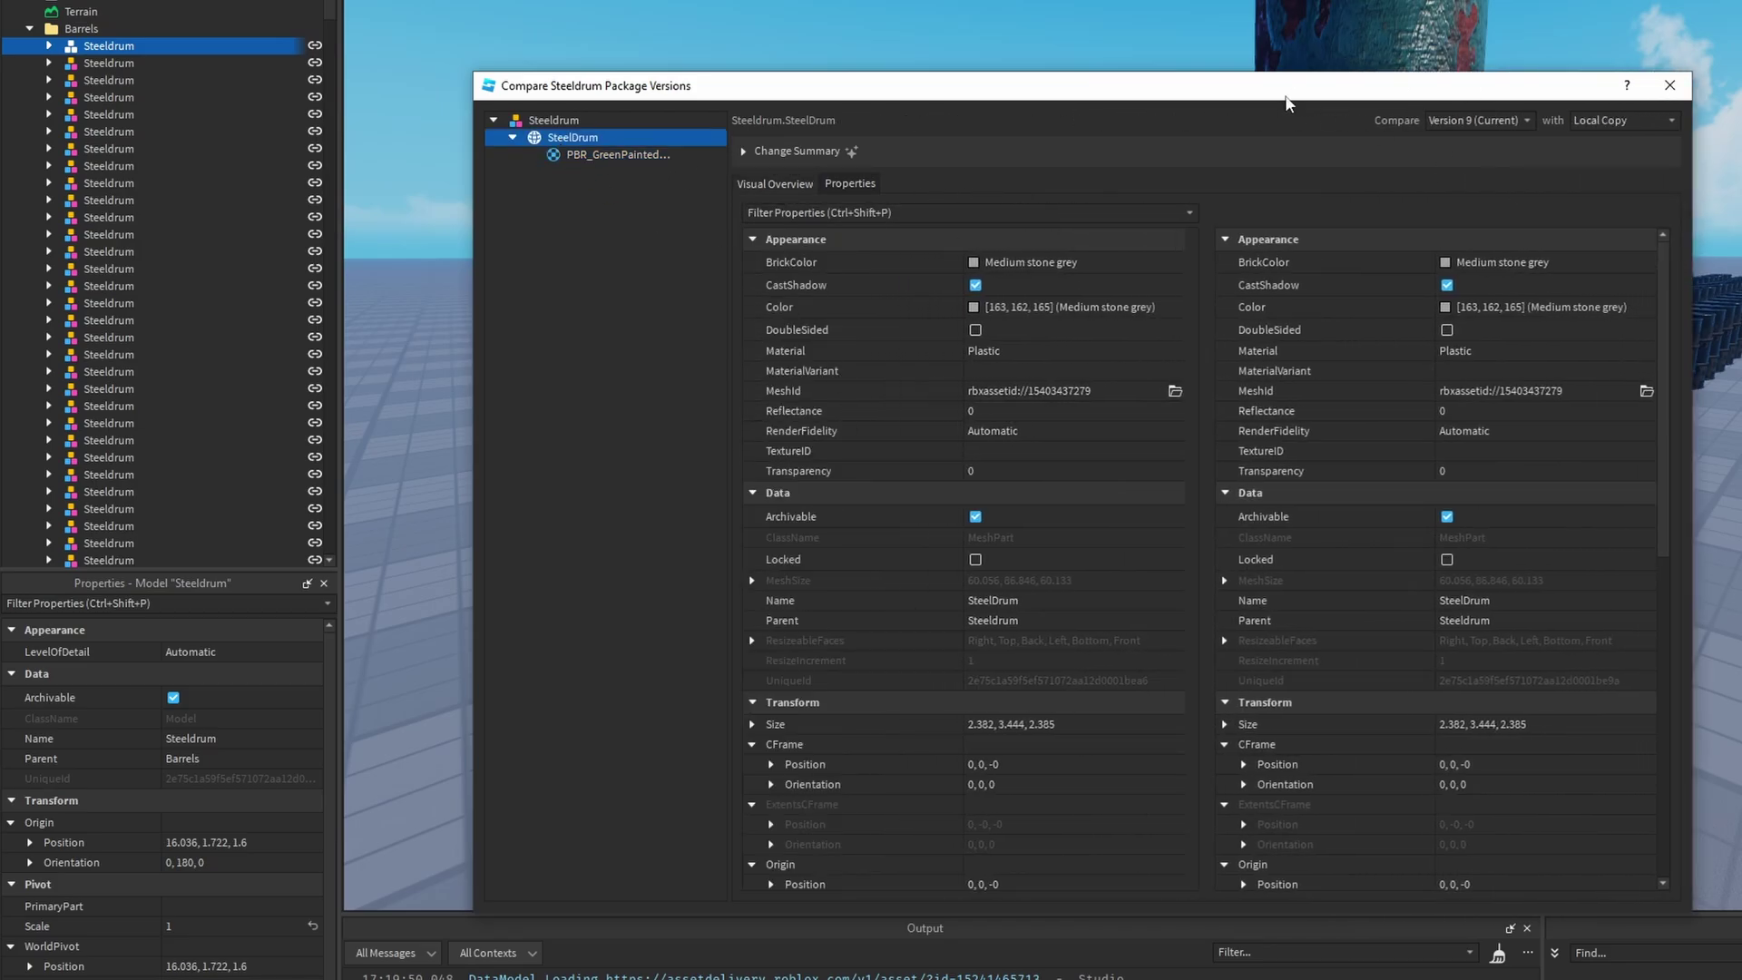
- Compare Version 8 of the Steeldrum package with the local copy, examining the property differences of the SteelDrum mesh
click(1406, 91)
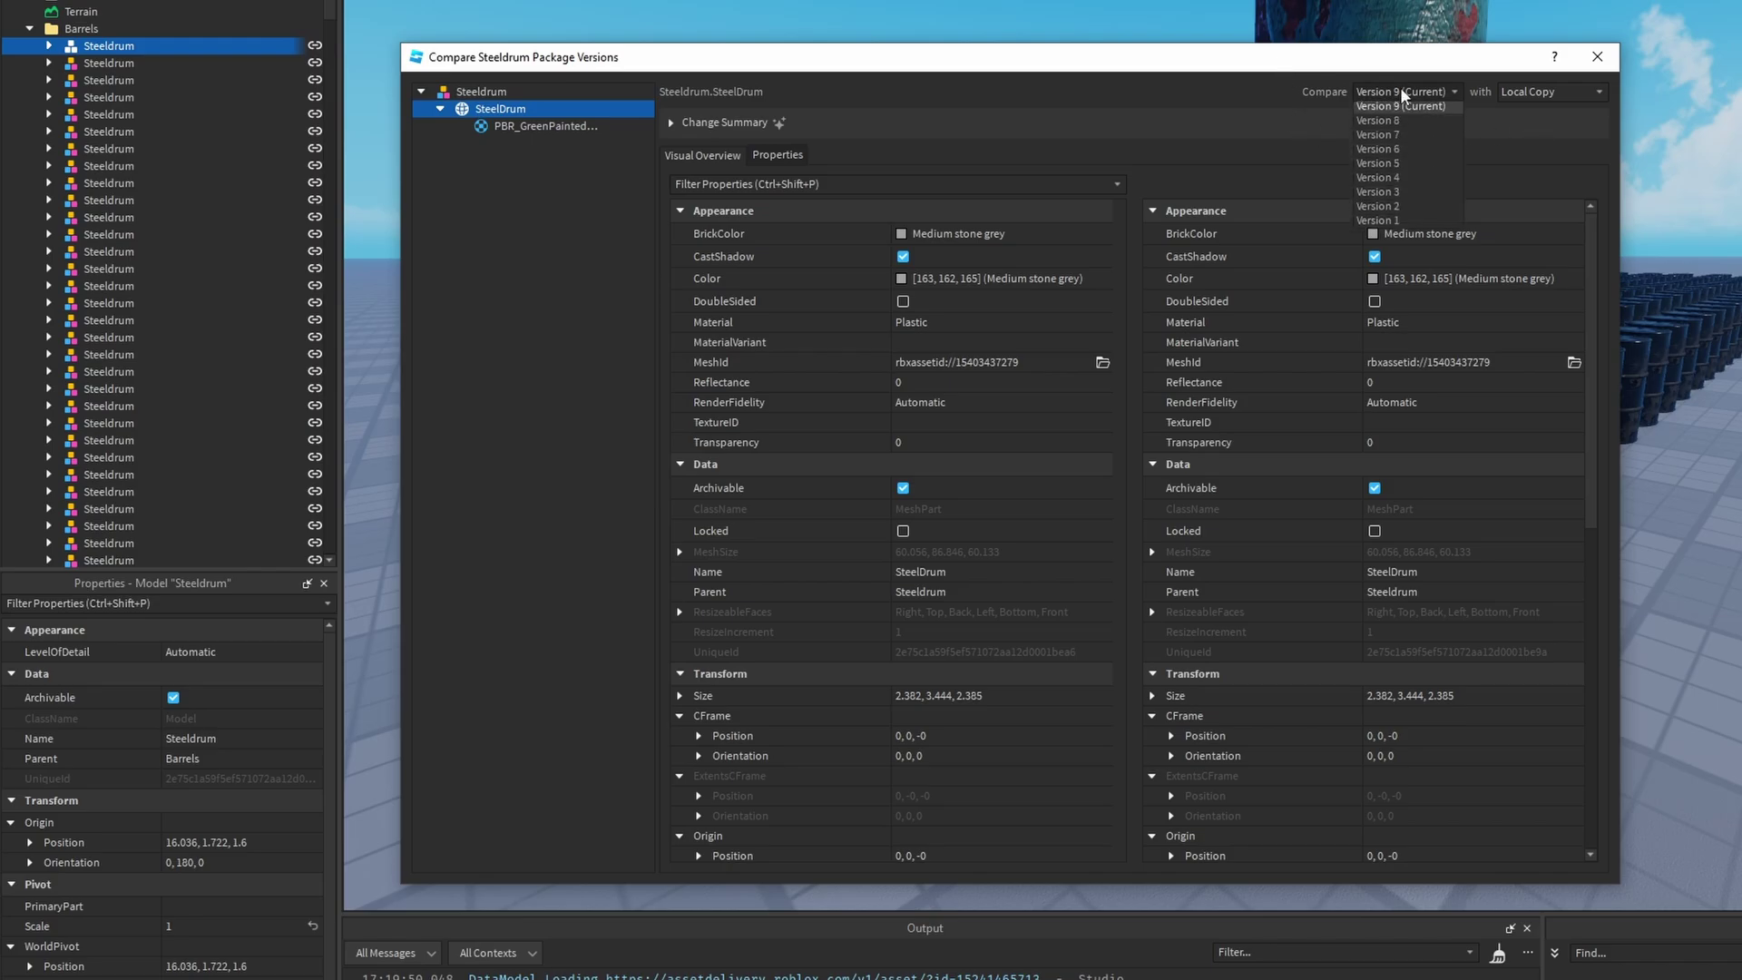
click(1412, 131)
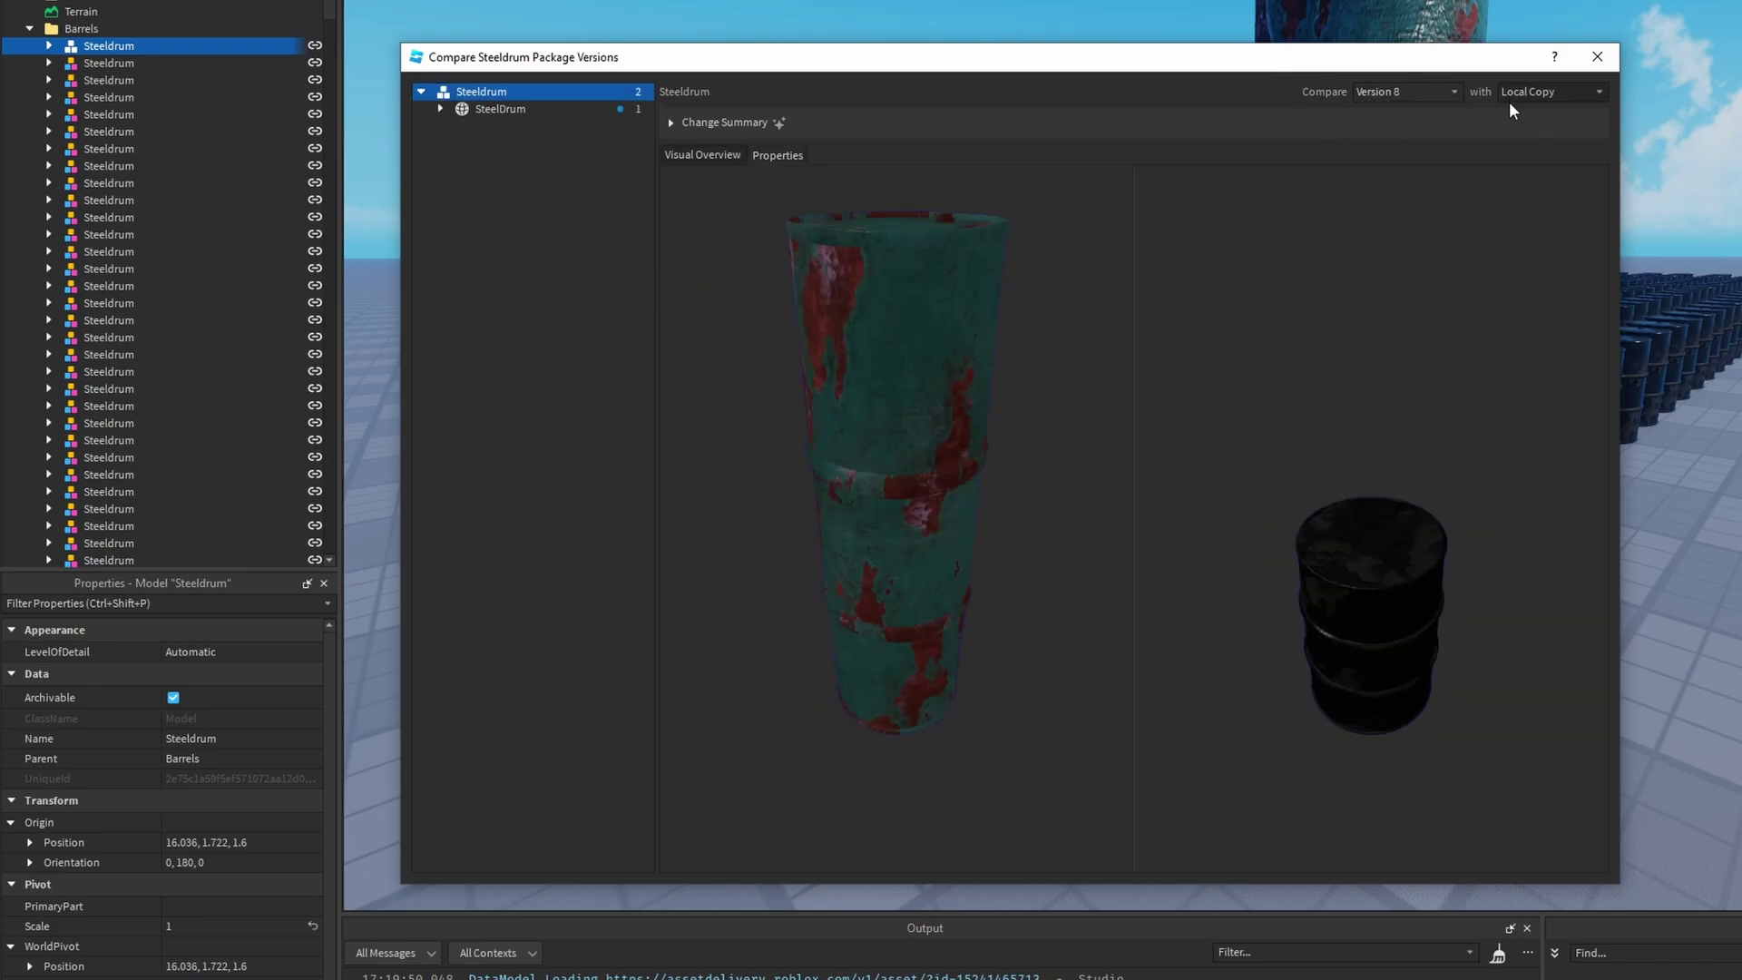
drag(1479, 66, 723, 172)
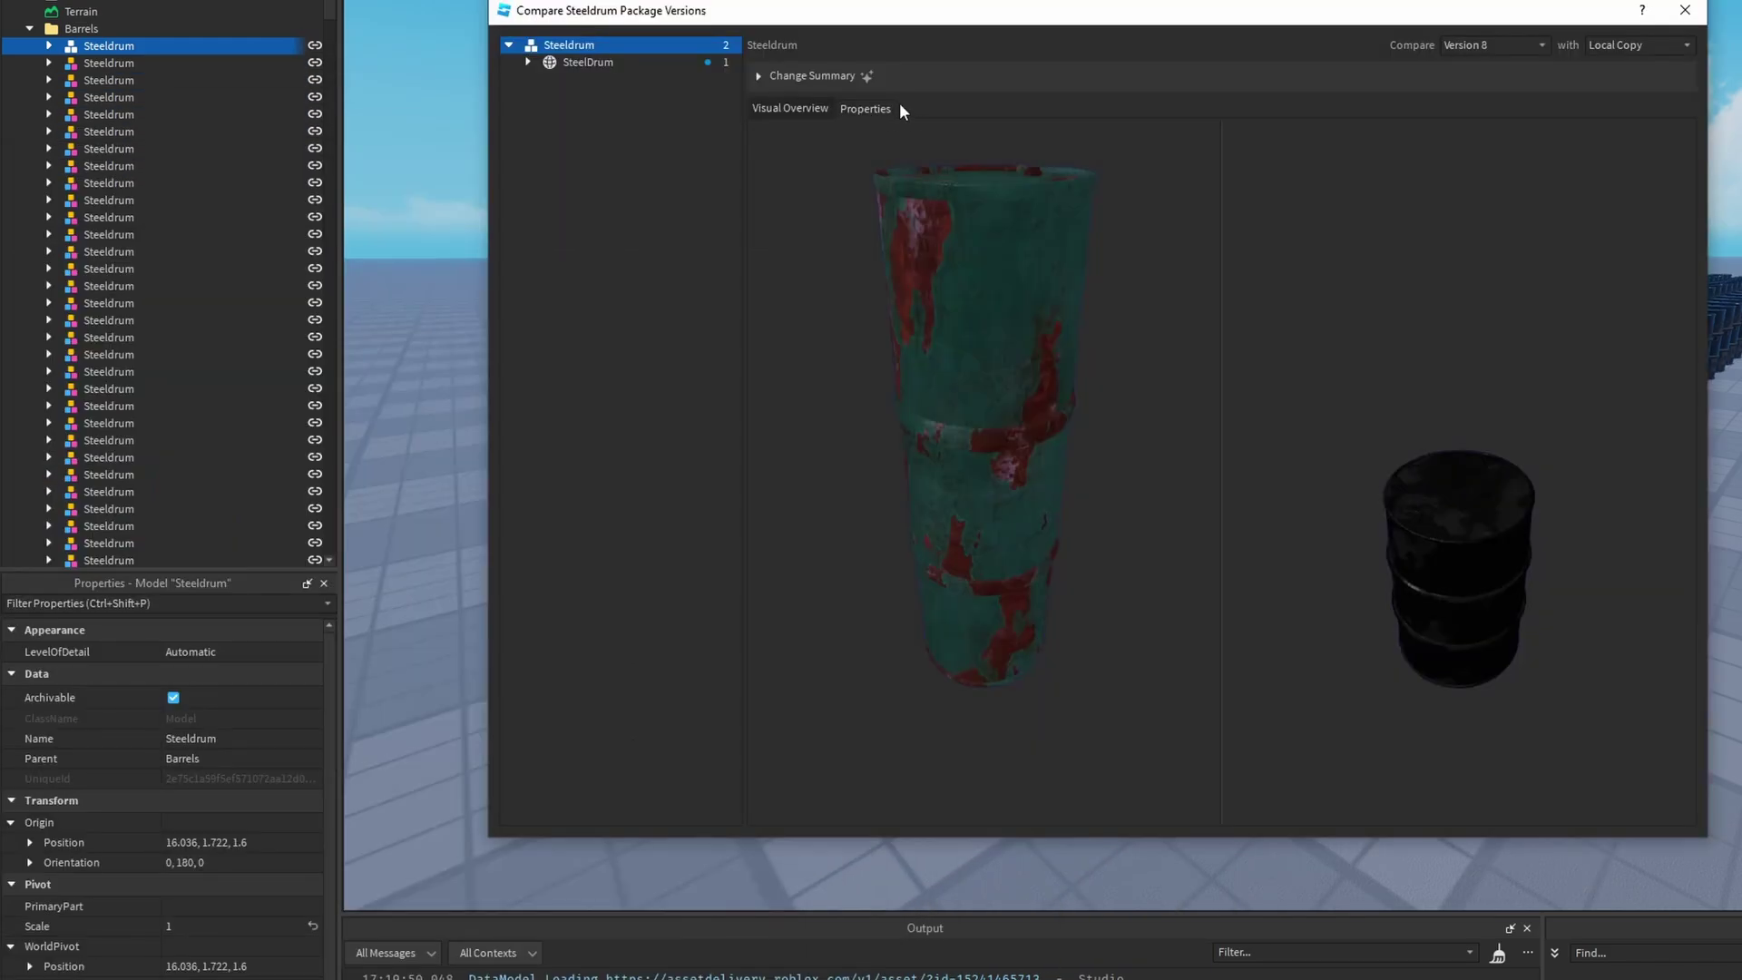
click(882, 105)
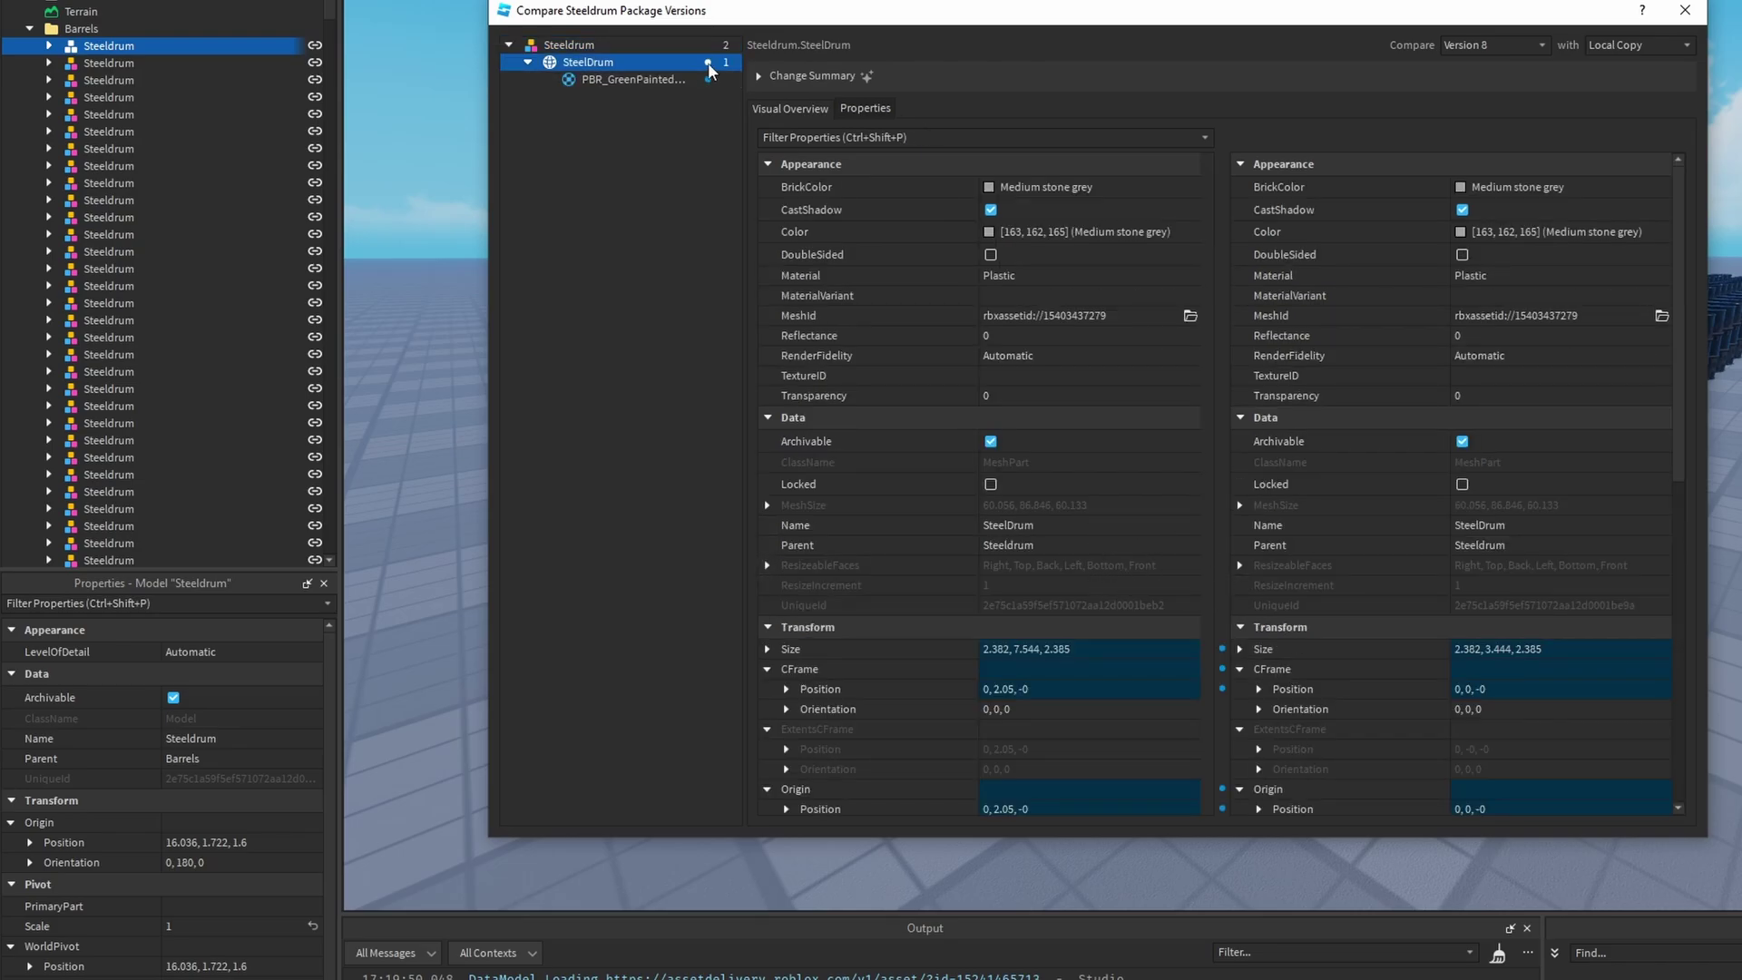
scroll(907, 545, down, 1)
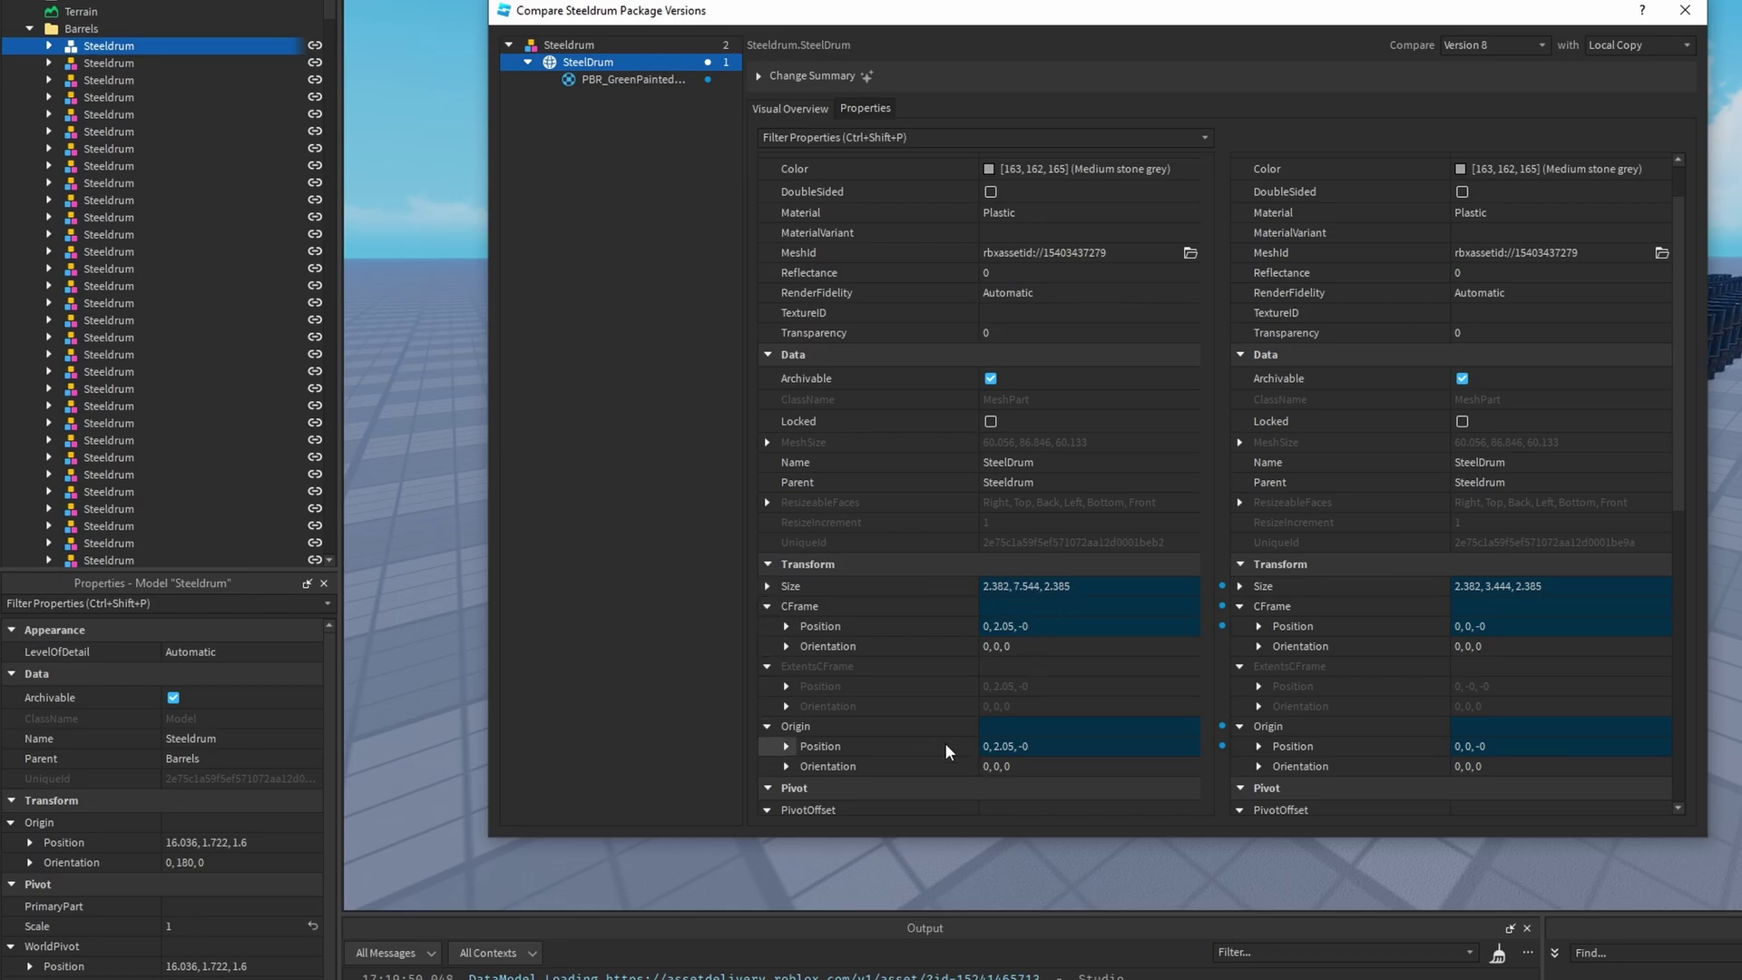
scroll(795, 381, up, 1)
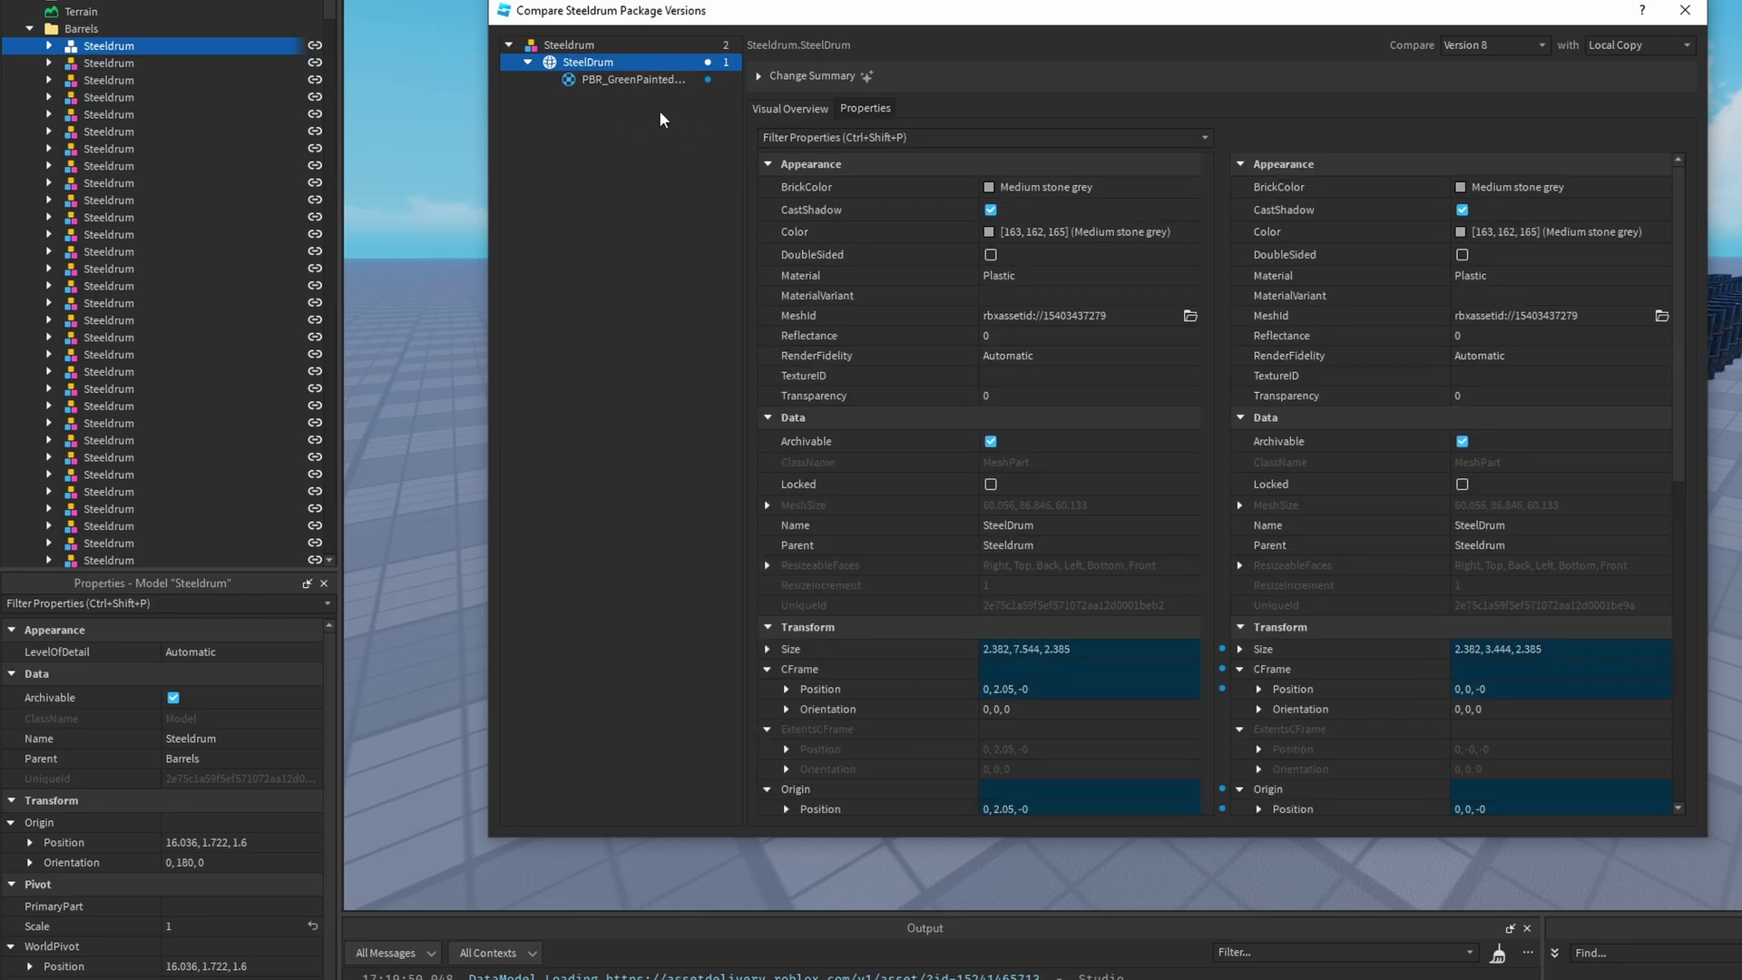
- Compare Version 8 visually with Version 3, Version 4 and Version 5, finishing on Version 4
click(1637, 44)
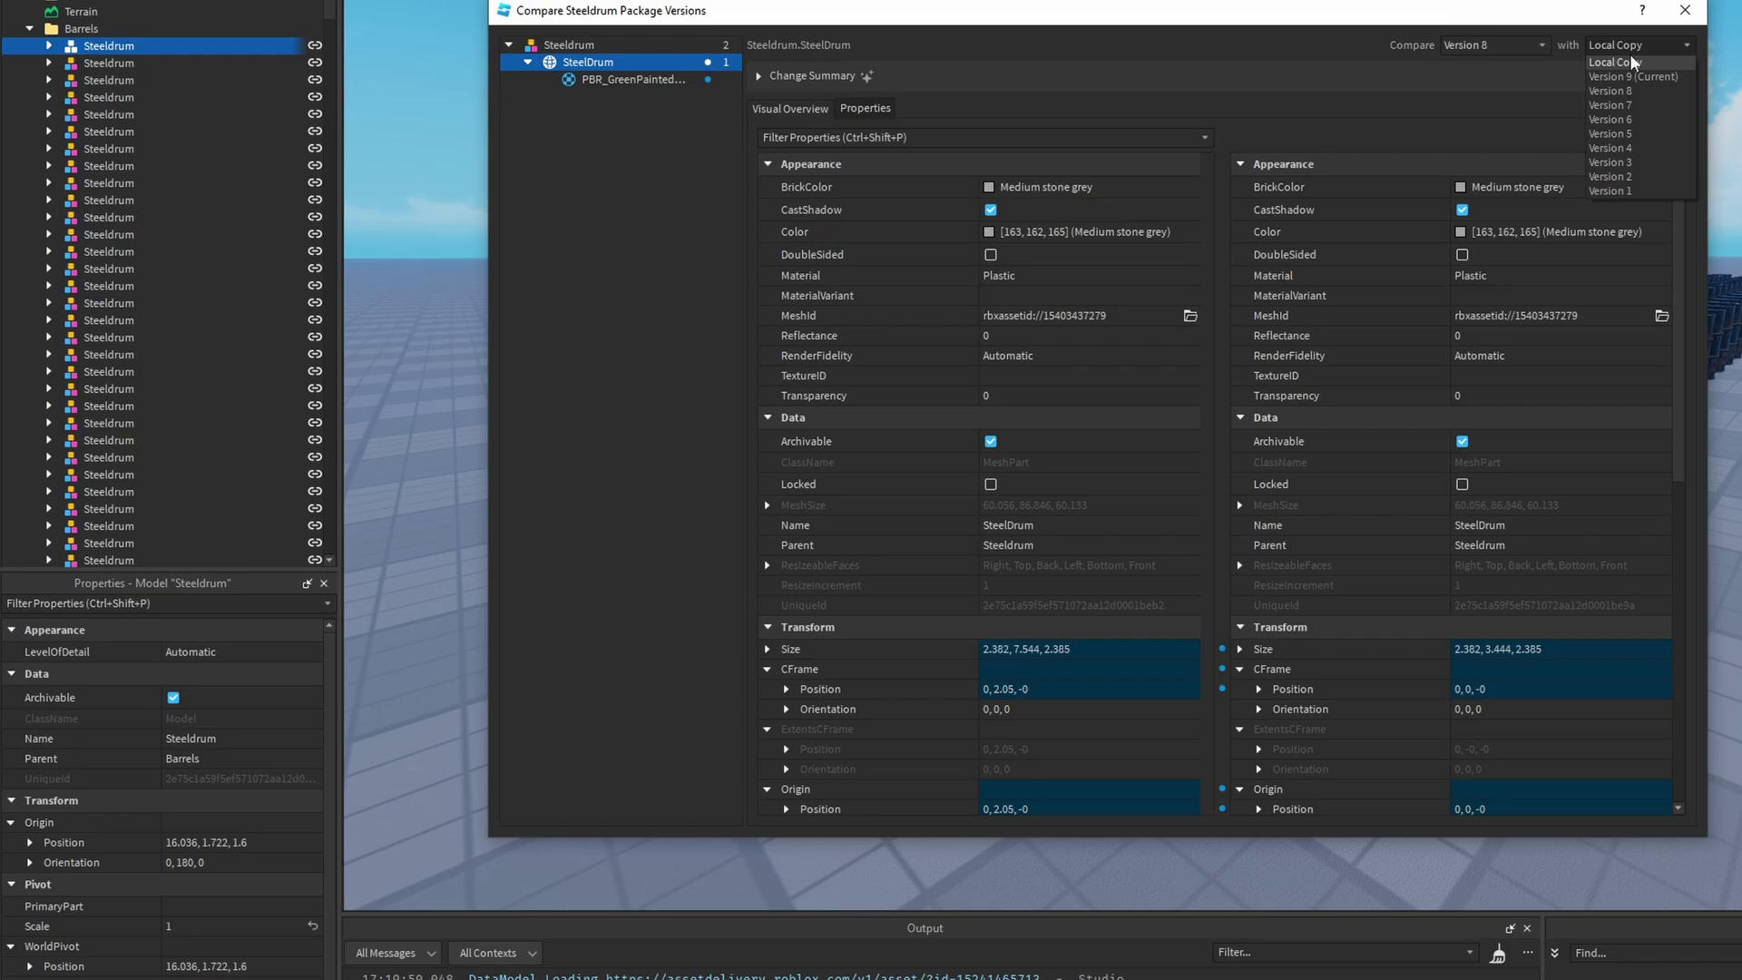
click(1631, 156)
click(1633, 45)
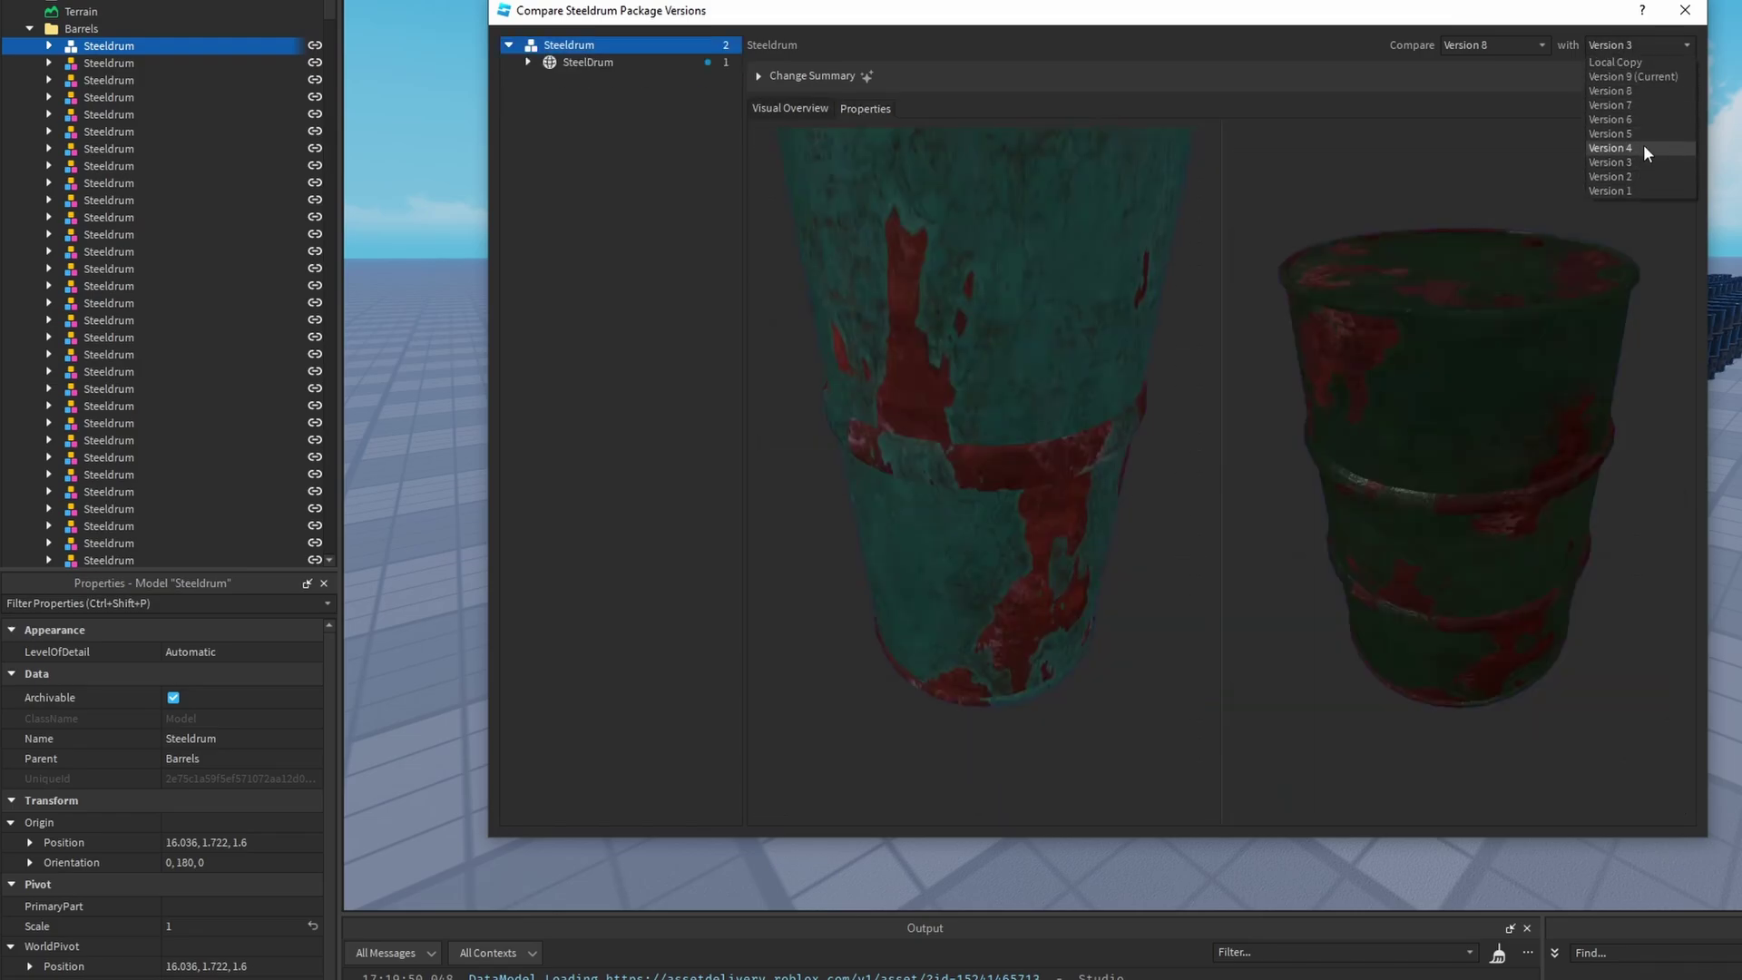
click(1642, 144)
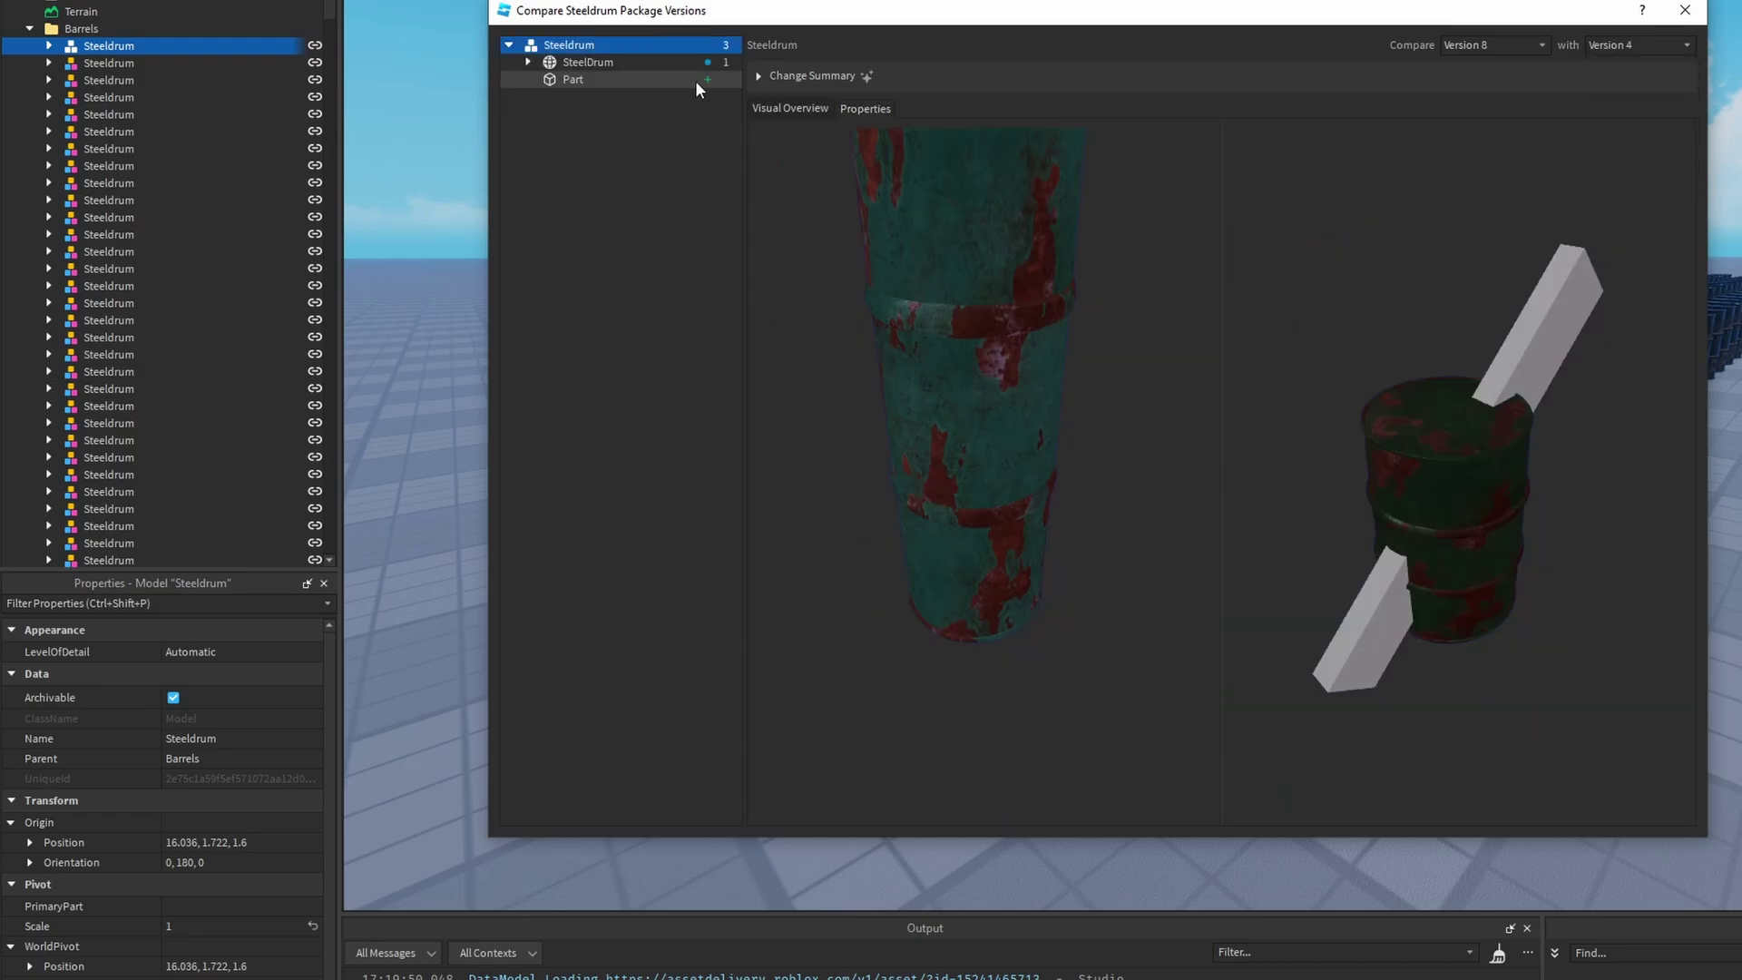
click(1637, 44)
click(1631, 136)
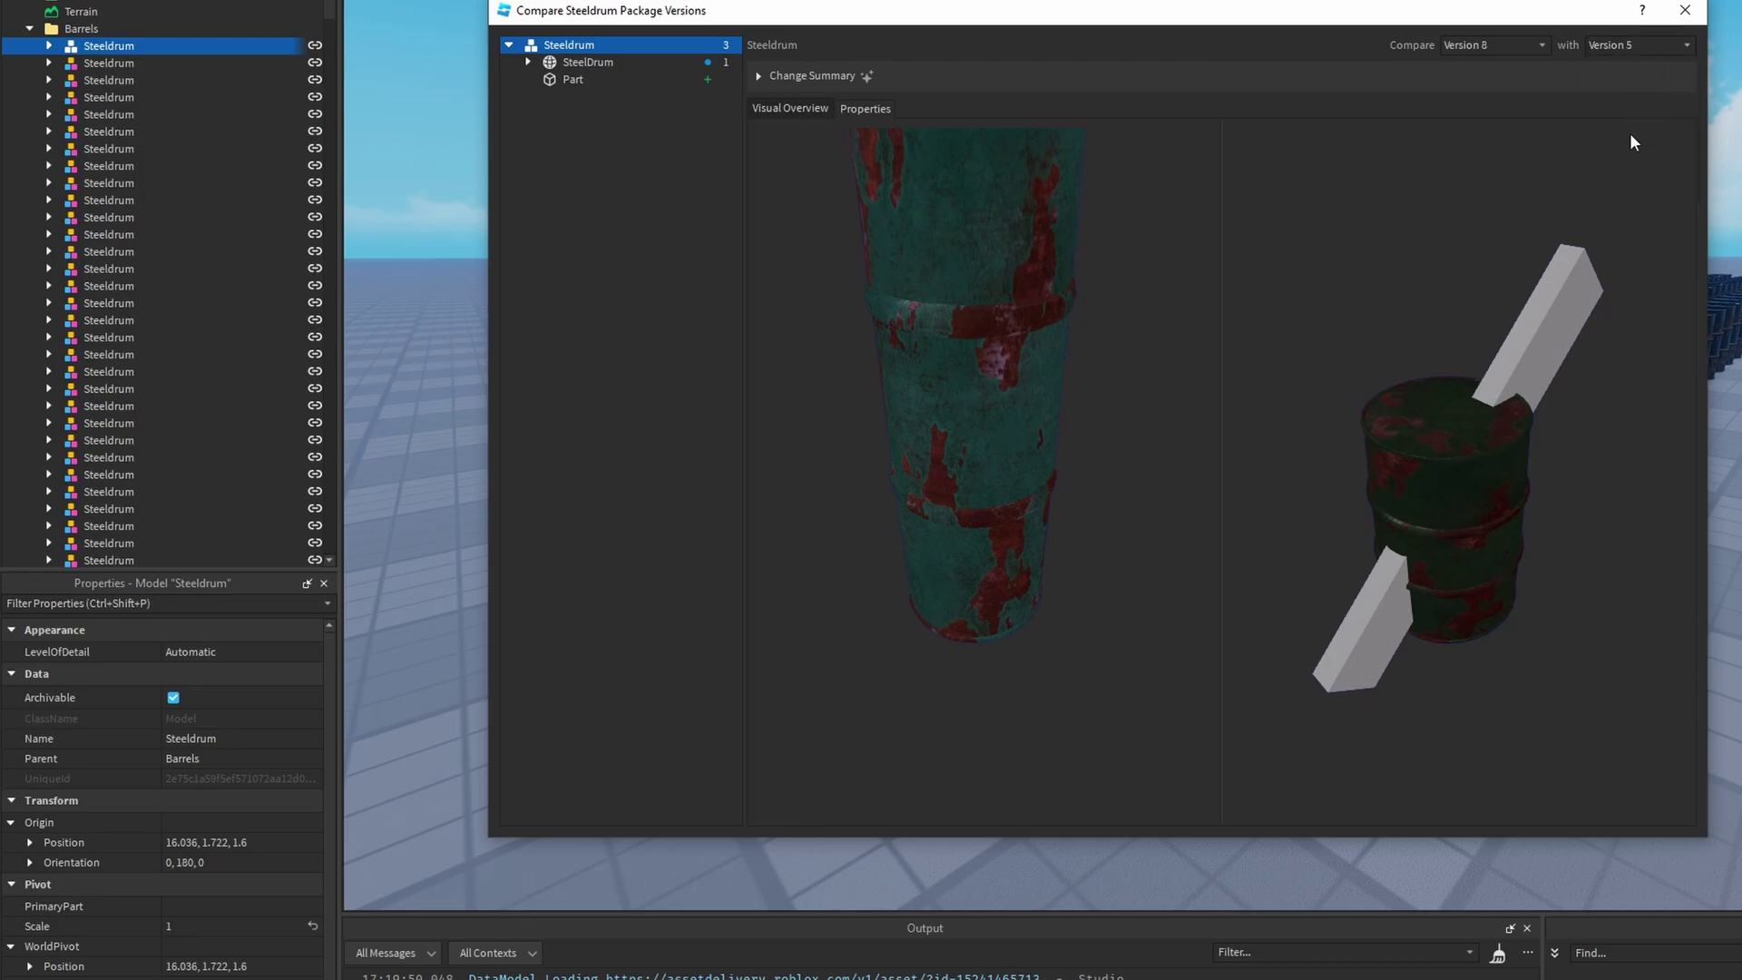
click(1638, 45)
click(1646, 143)
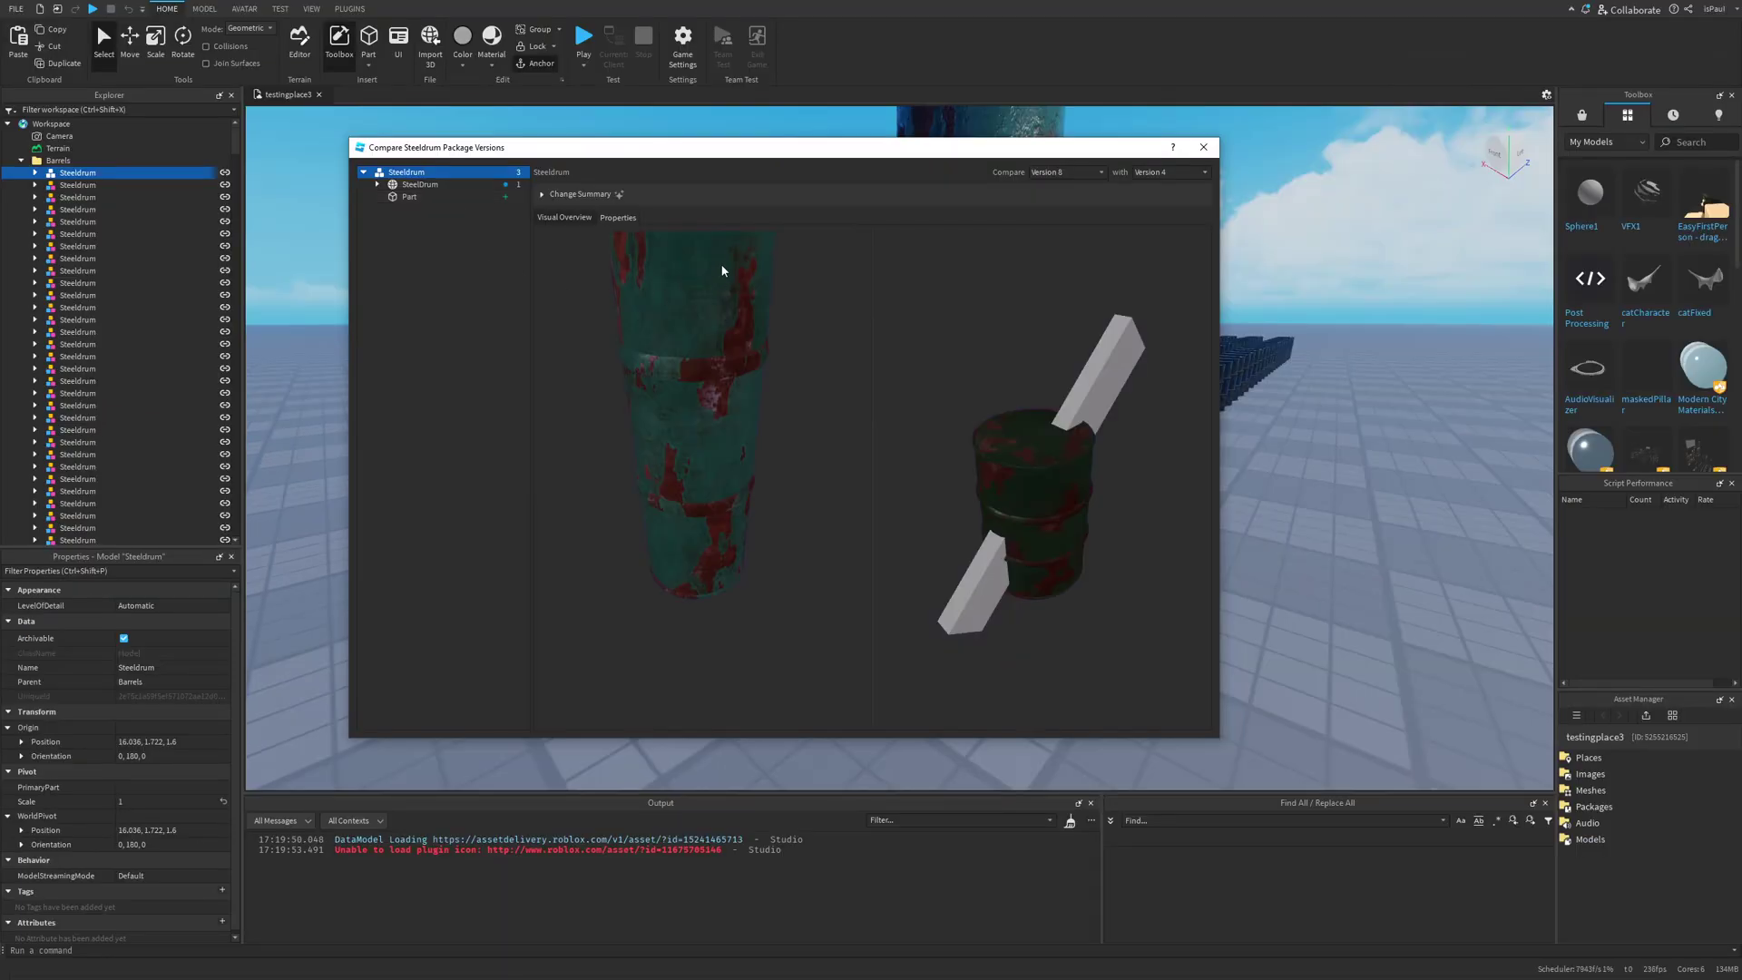
- Compare Version 4 with Version 5 of the package and check the change summary
click(1171, 173)
click(1170, 243)
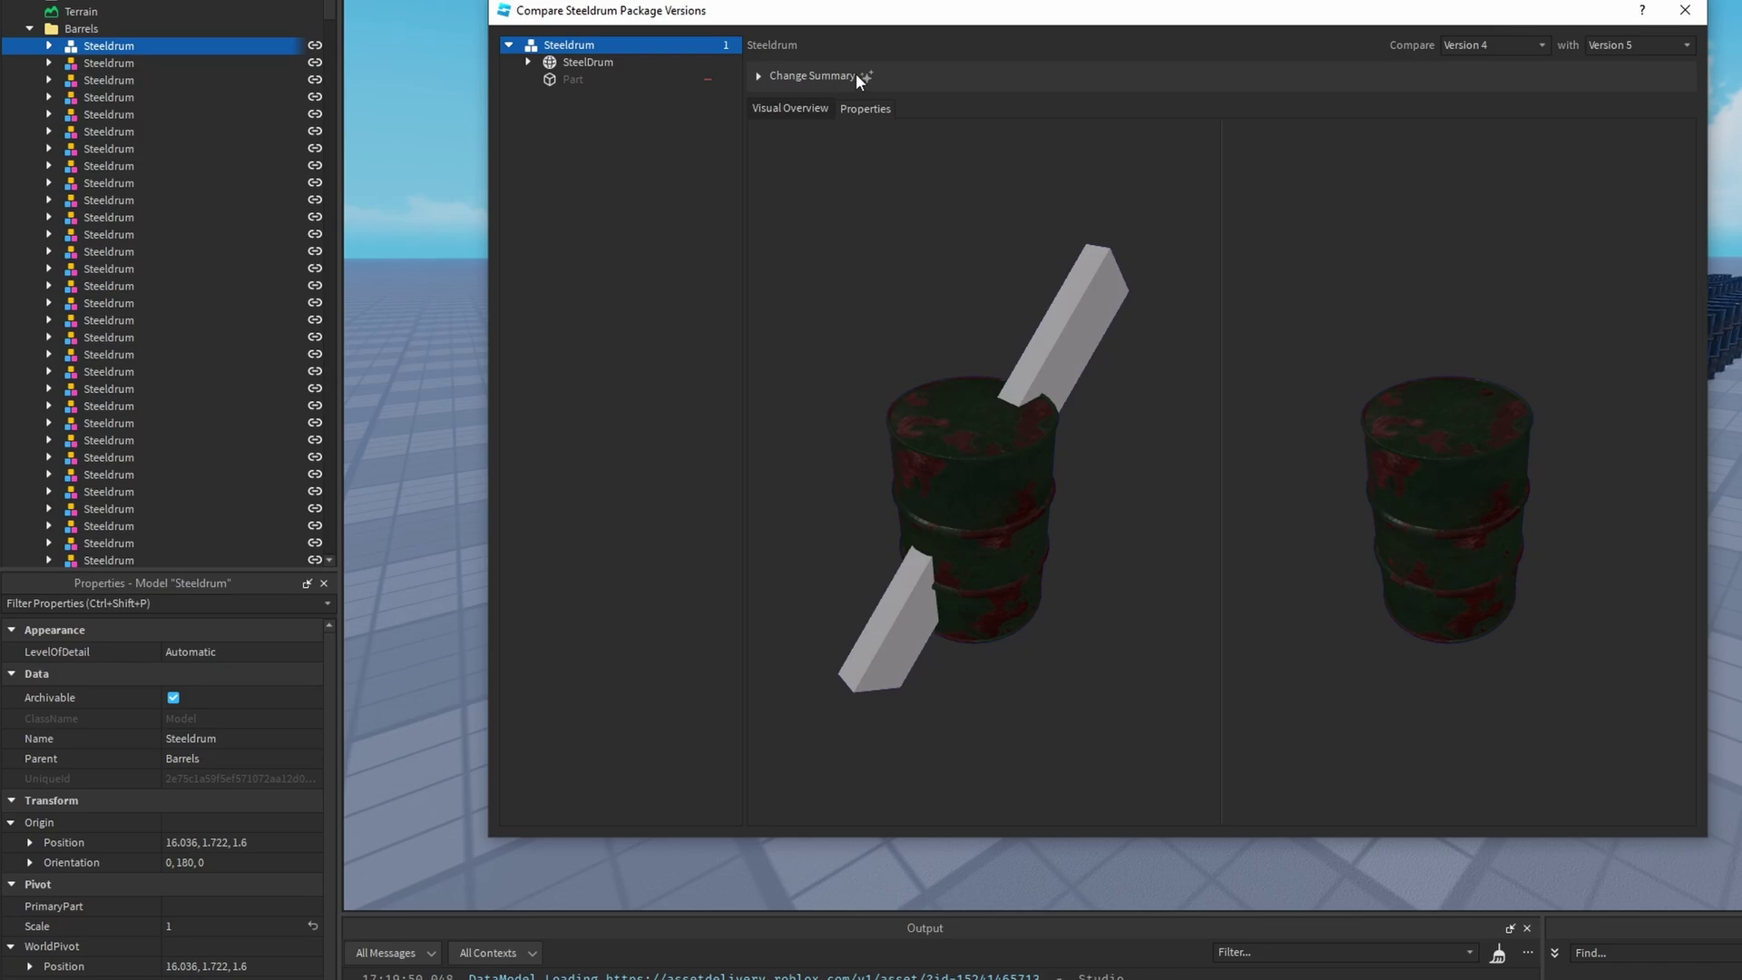
click(758, 76)
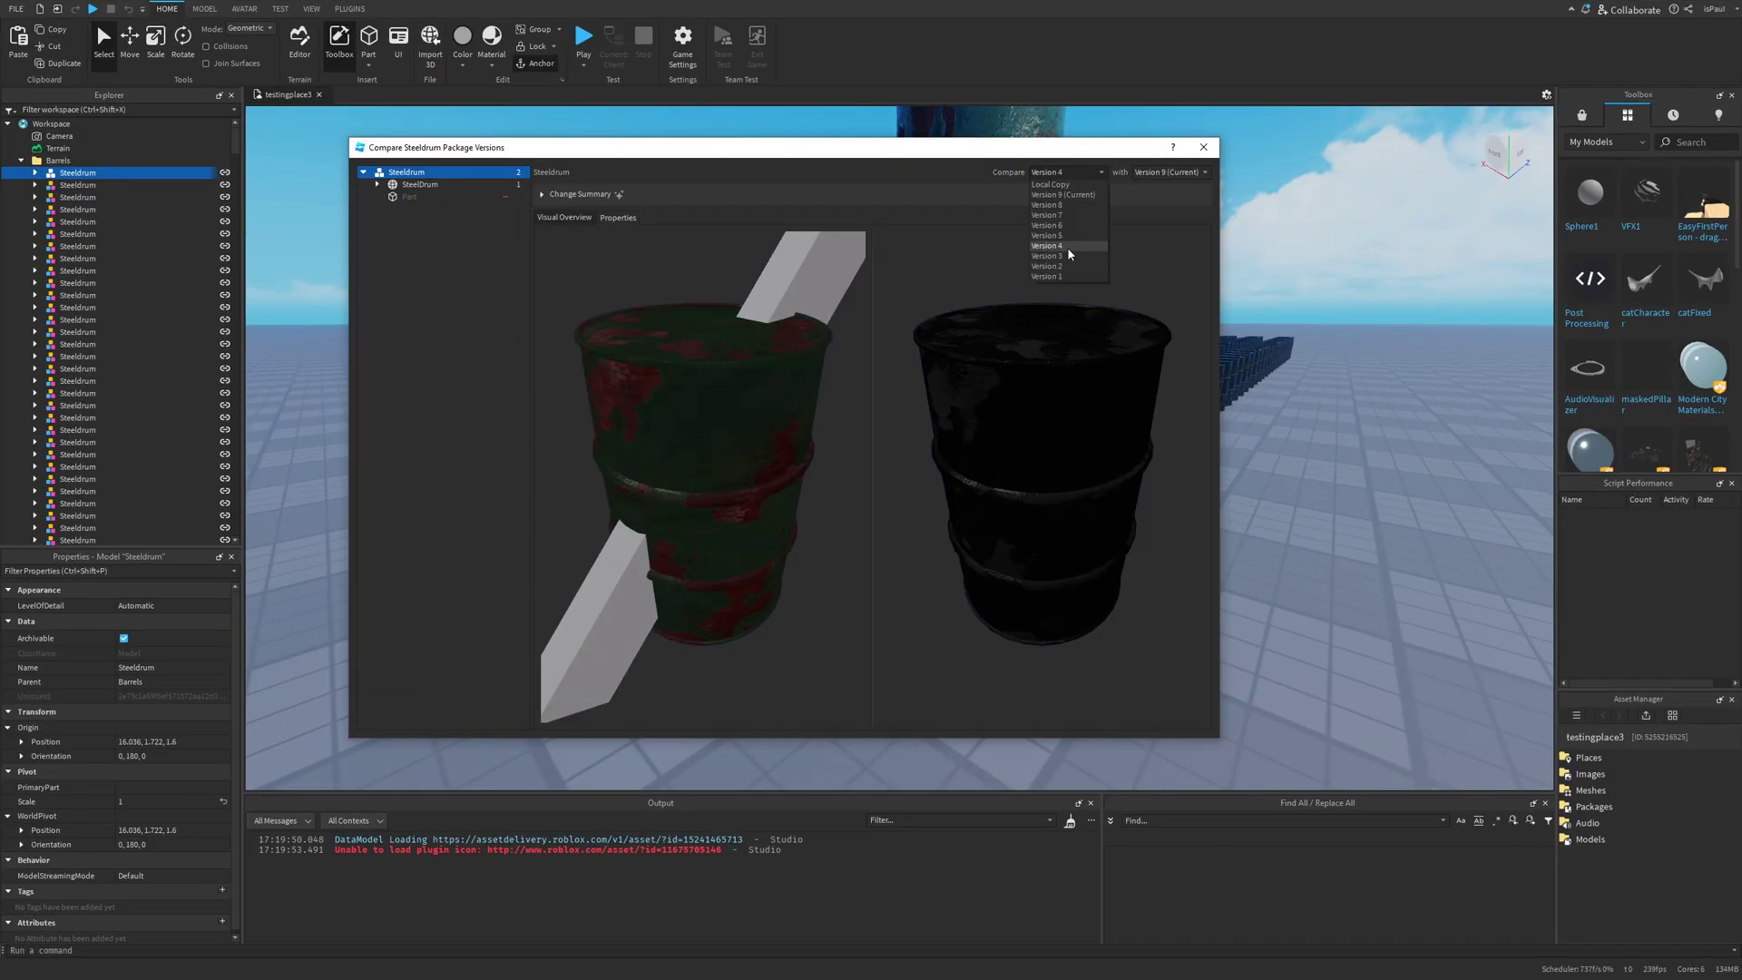
- Compare Version 1 with Version 9 (Current), examining the SteelDrum mesh's properties and its visual overview
click(1066, 246)
click(1063, 174)
click(1065, 278)
click(771, 423)
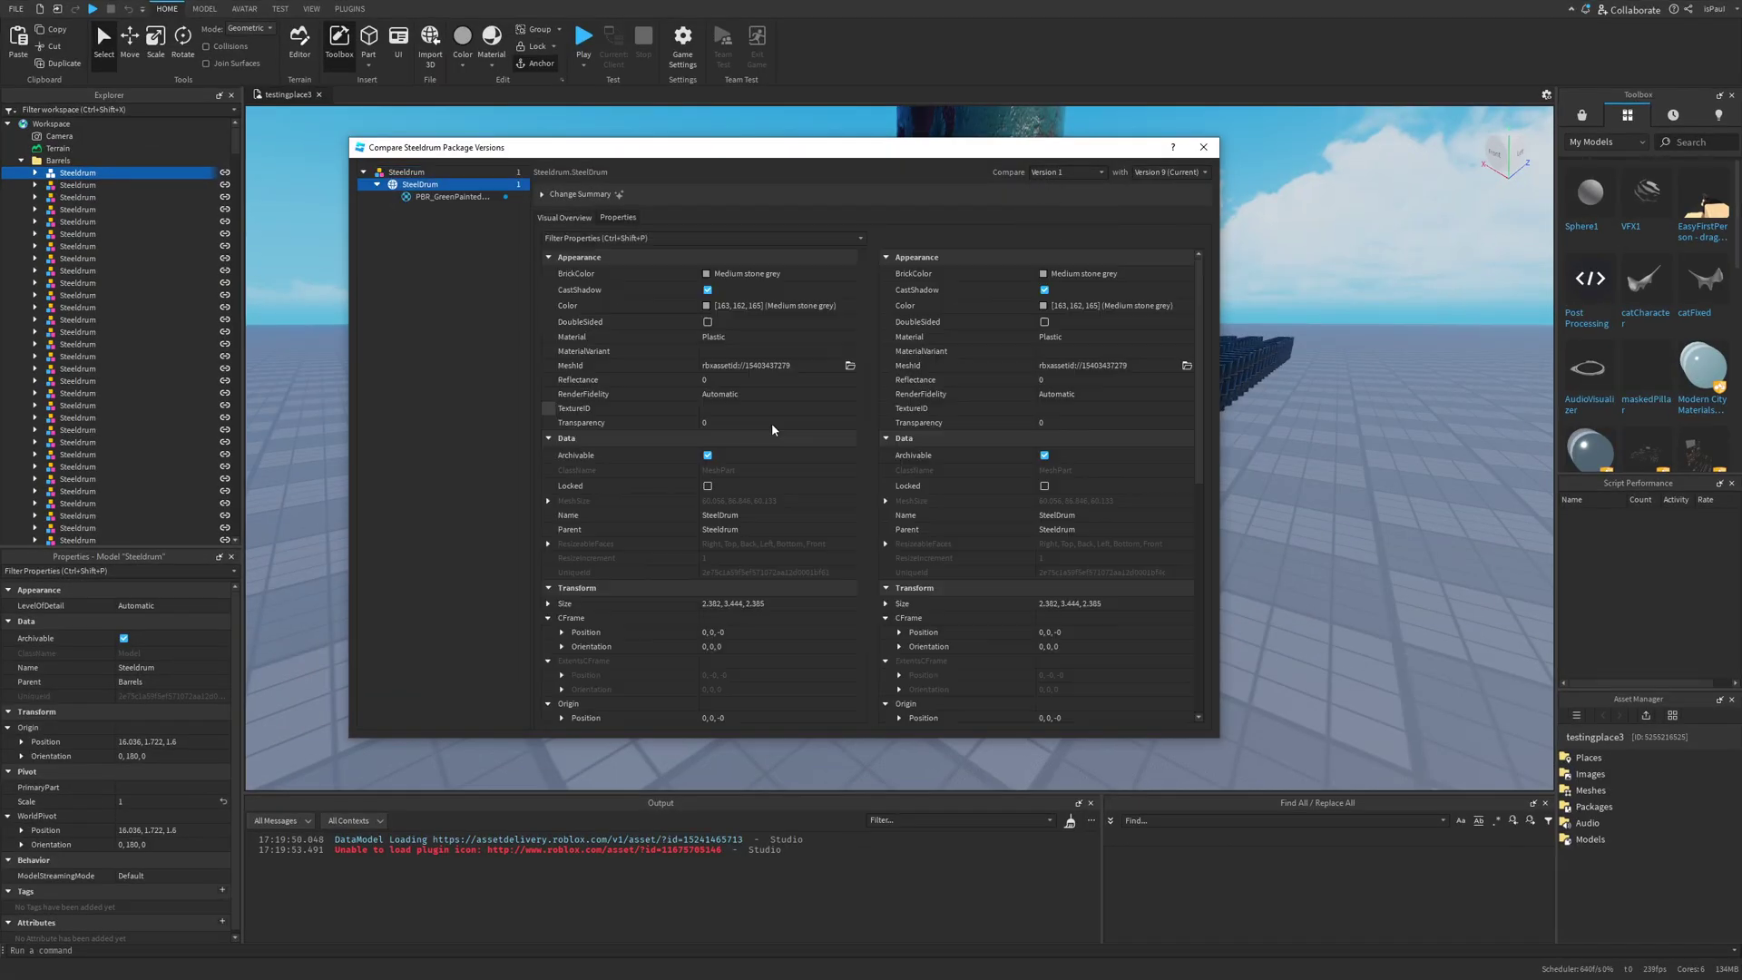
click(585, 219)
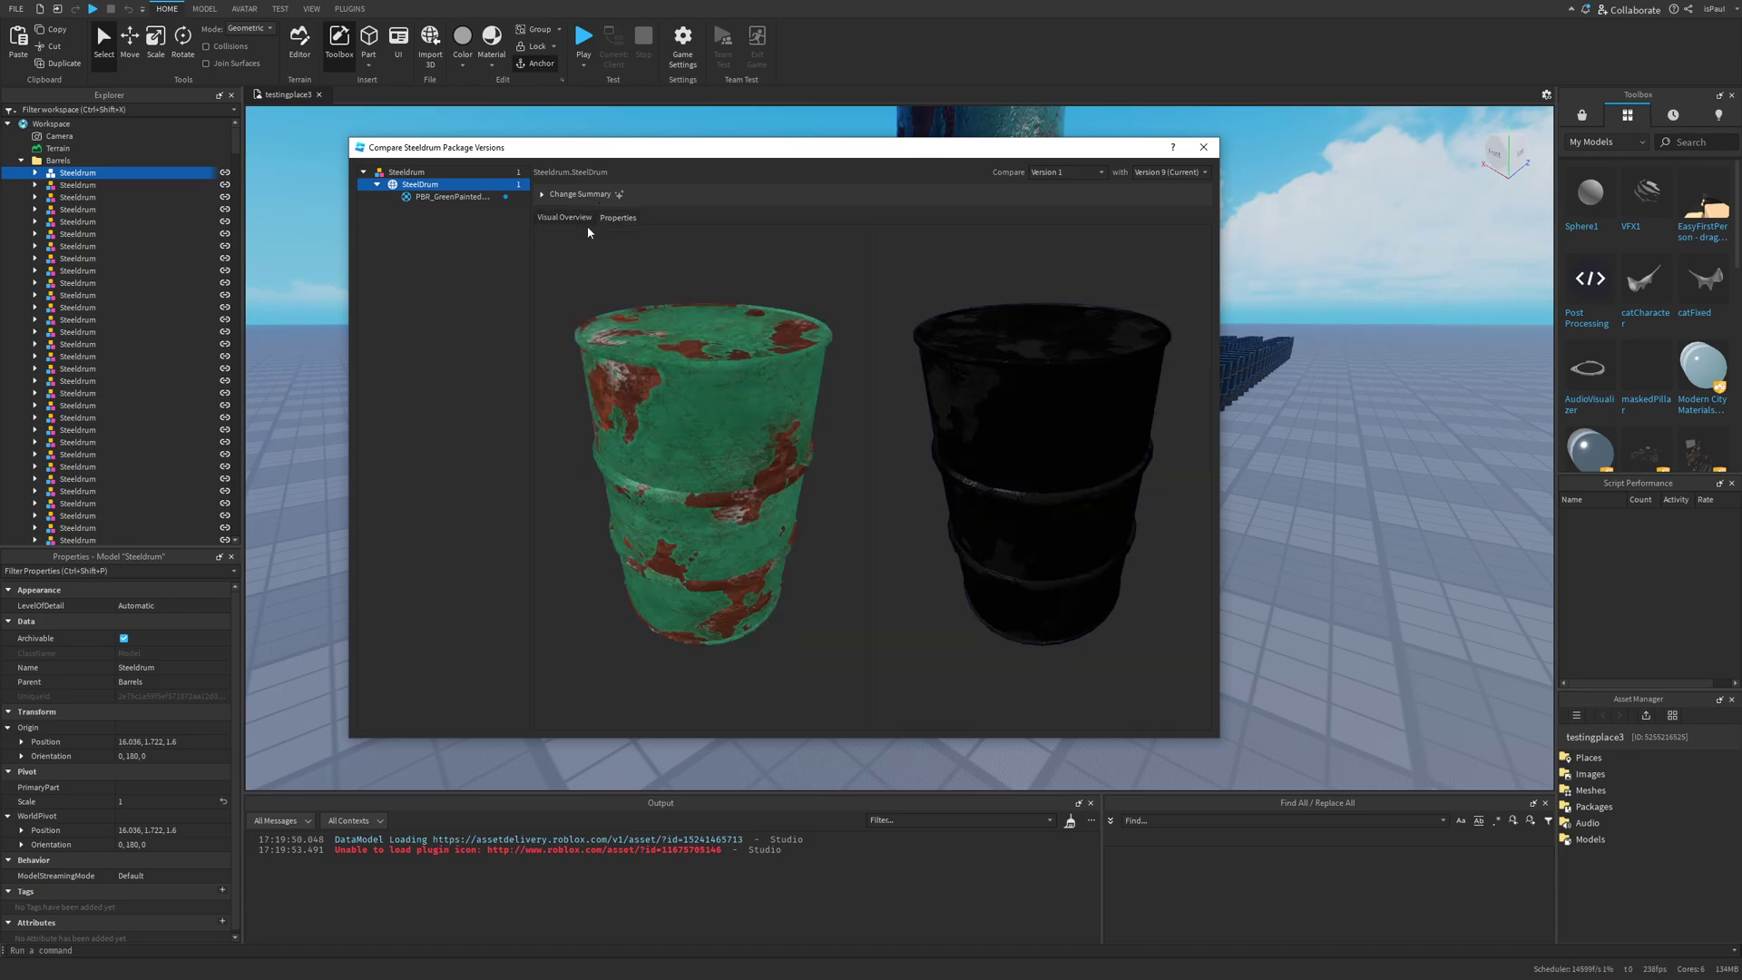
click(618, 218)
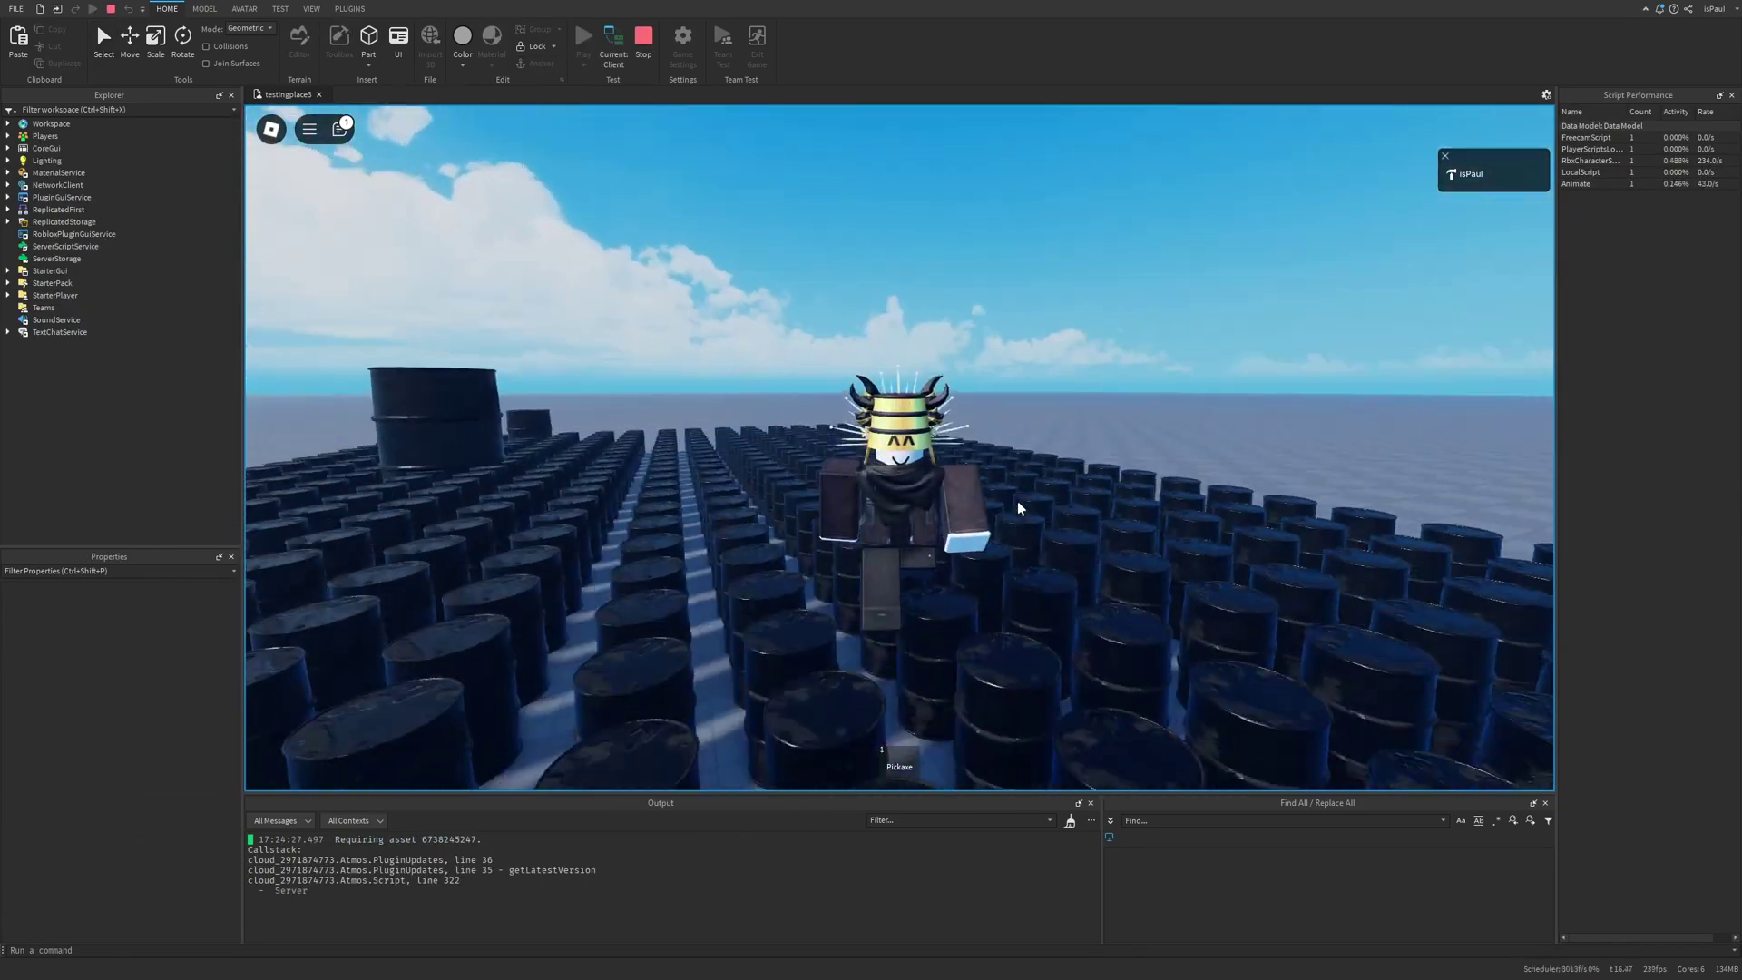
- Walk the avatar through the black steel drum array in a play test
key(w)
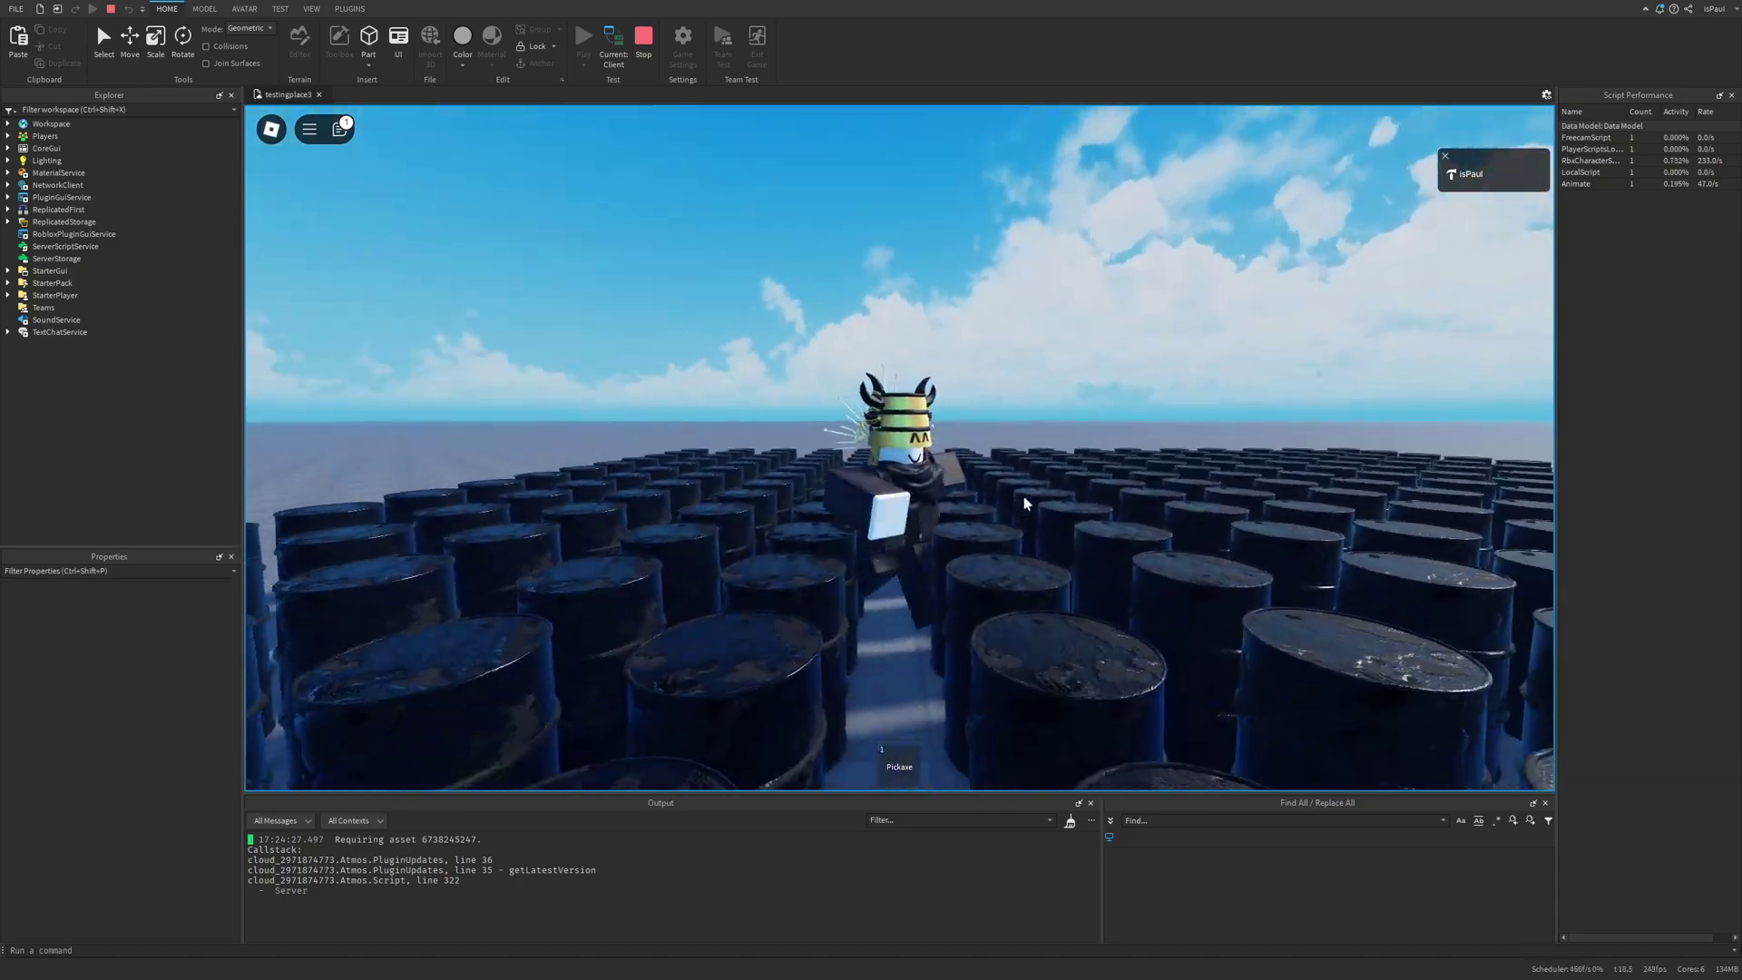